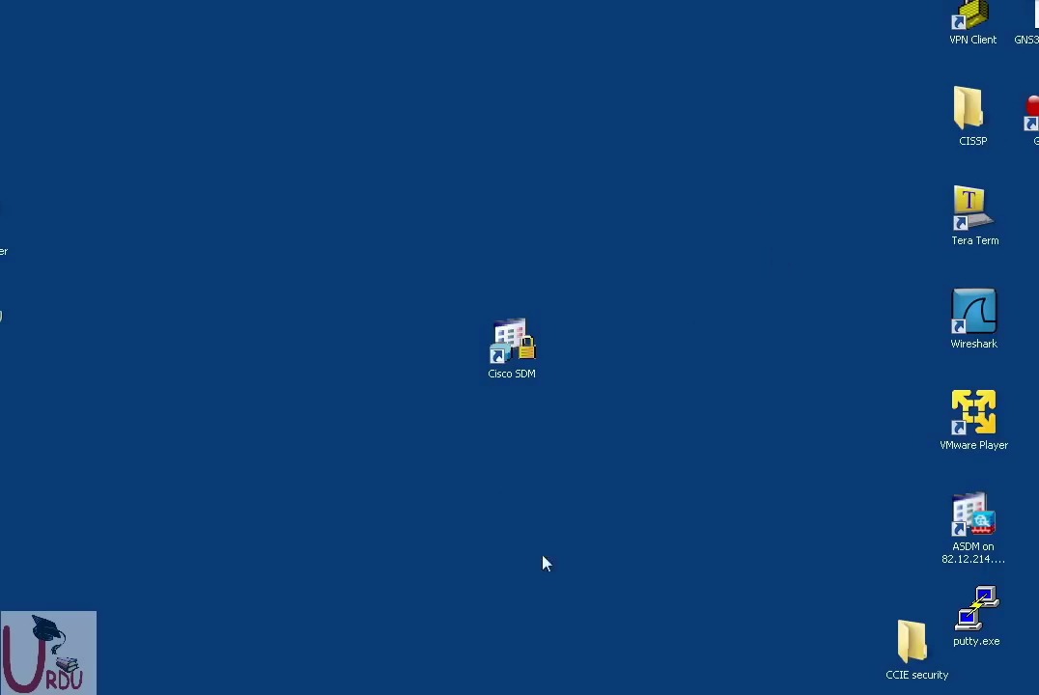
double_click(510, 374)
left_click_drag(451, 287, 556, 412)
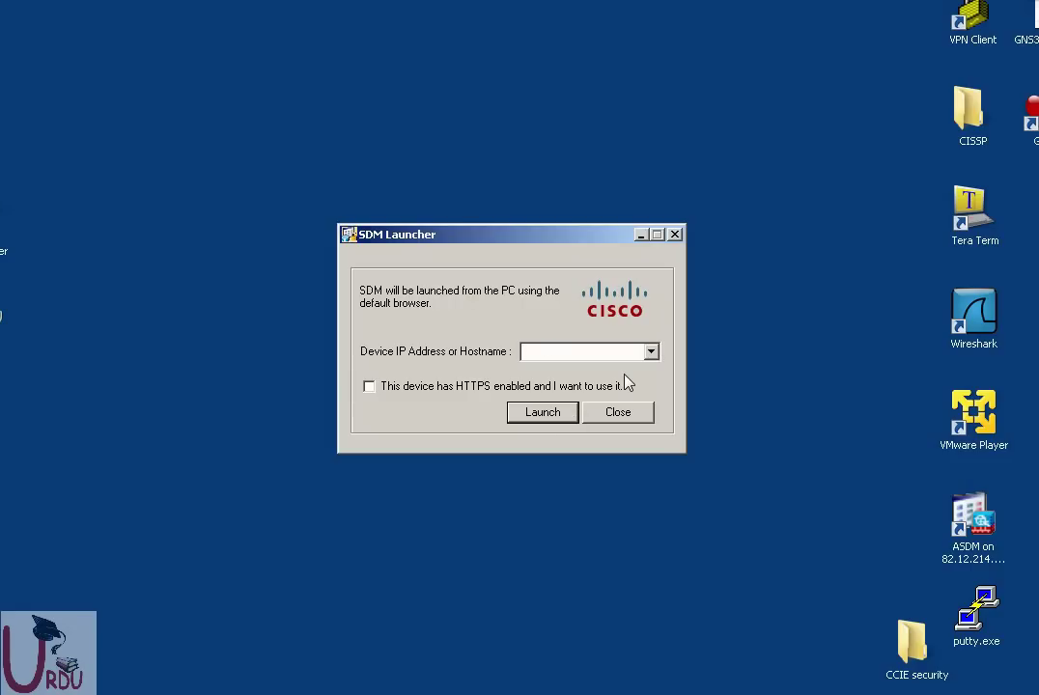
type("192.168.0.100")
left_click(627, 420)
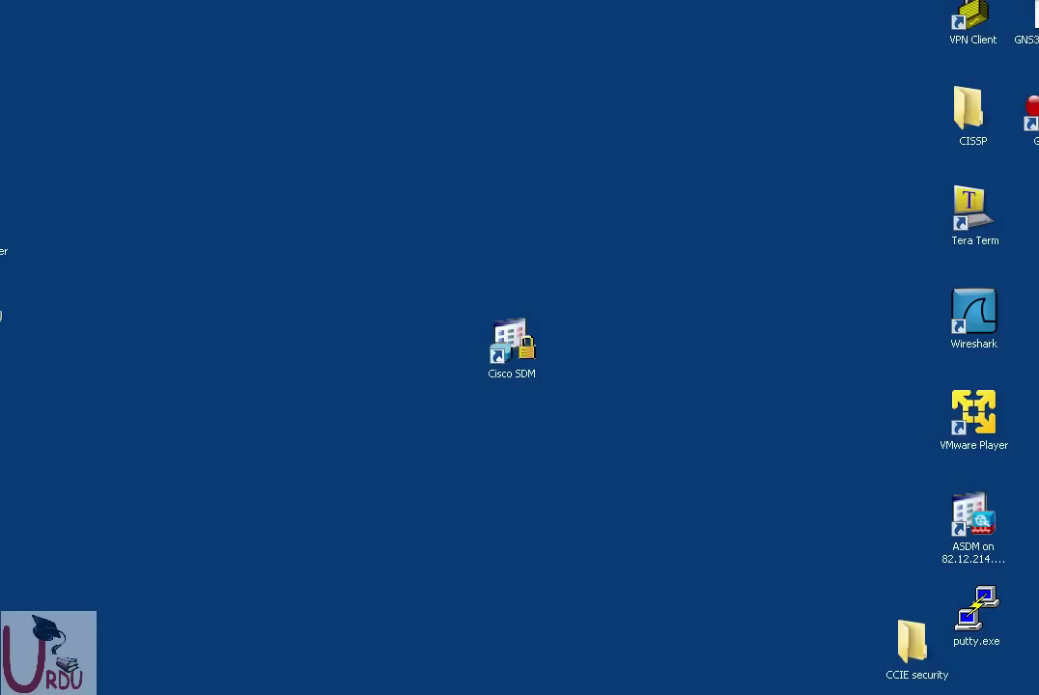
Bring Cisco SDM for router 192.168.0.100 to the front and display its Home overview
left_click(420, 649)
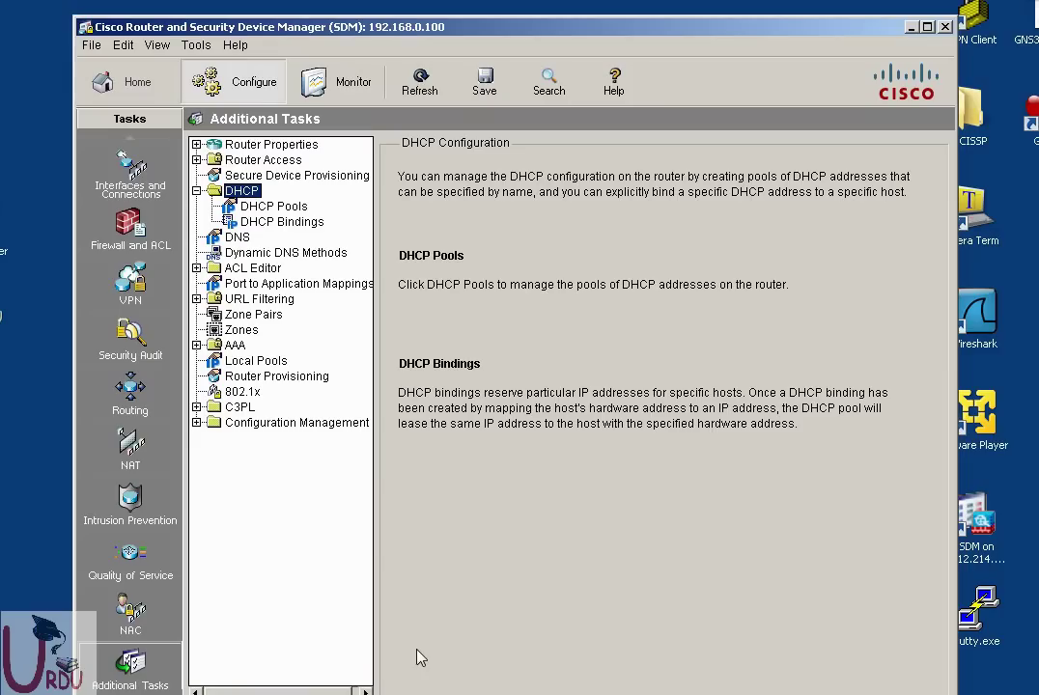
left_click(405, 694)
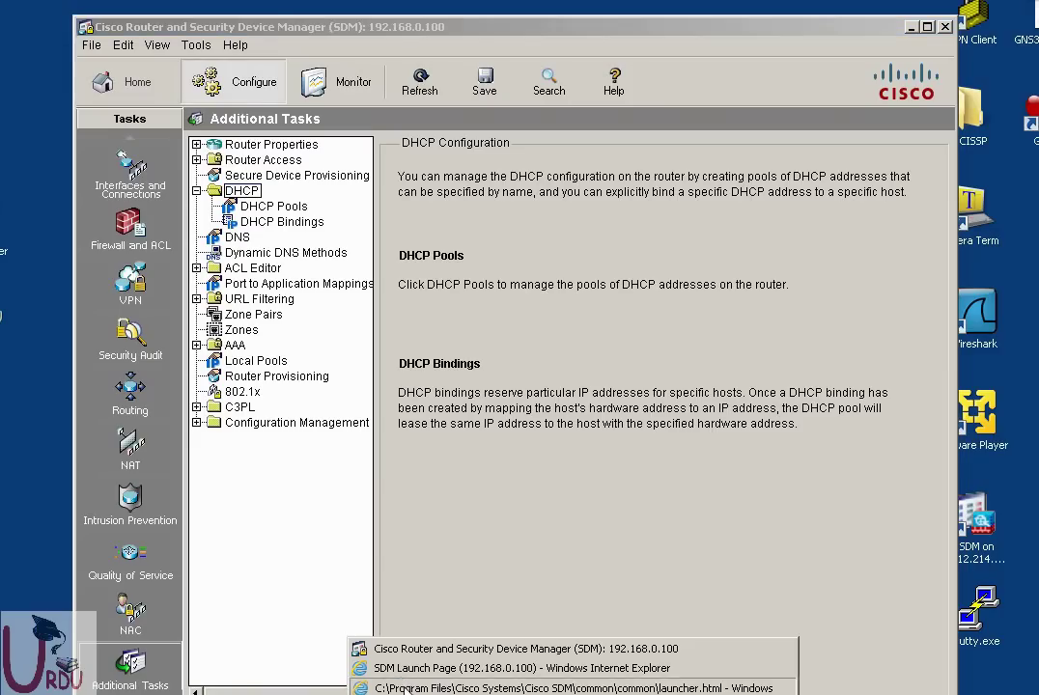
left_click(405, 688)
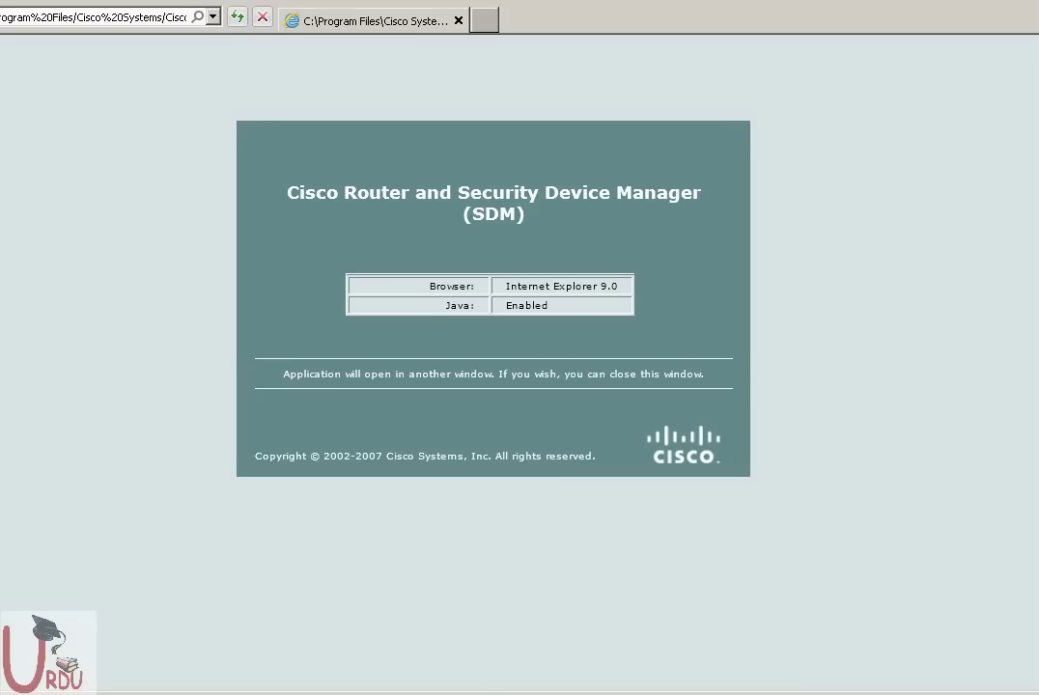
left_click(493, 690)
left_click(382, 665)
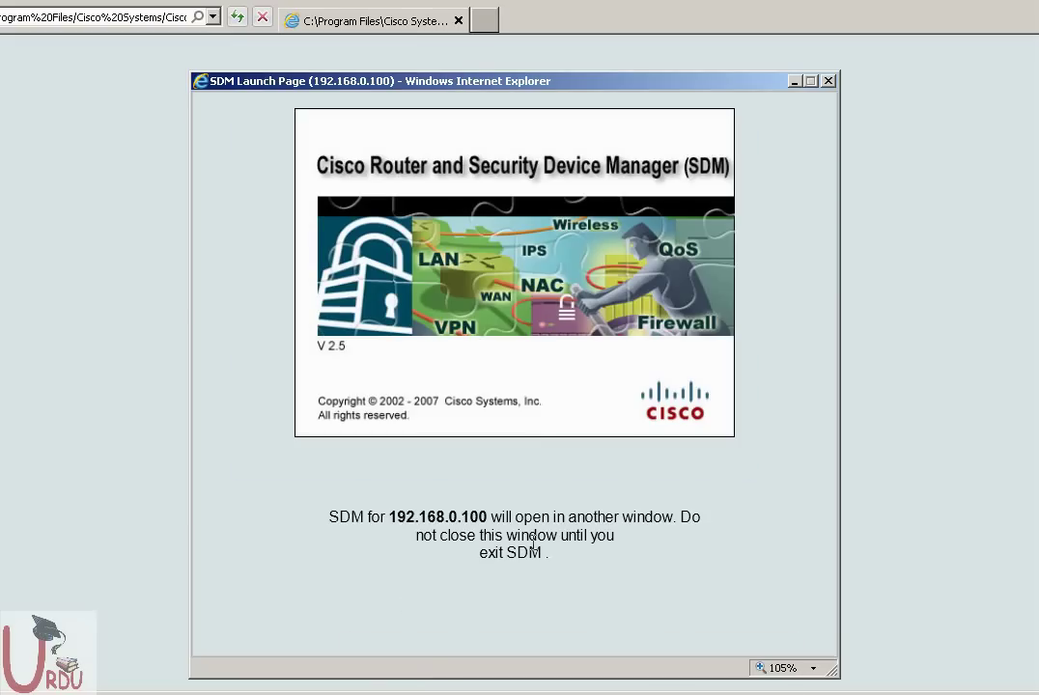
left_click(519, 689)
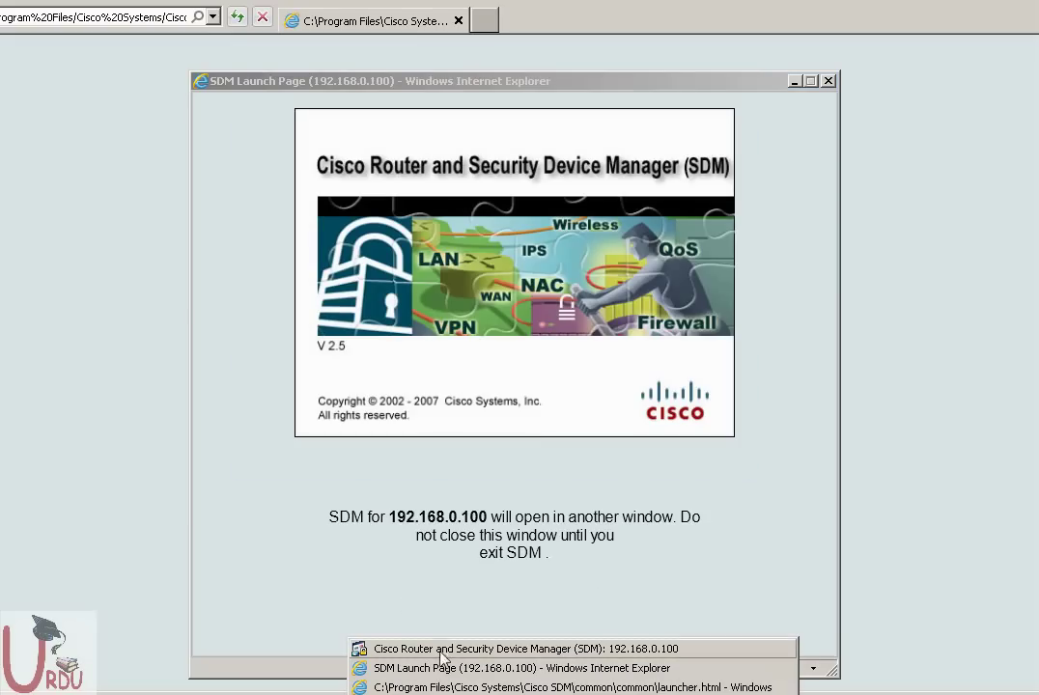
left_click(379, 649)
left_click(111, 81)
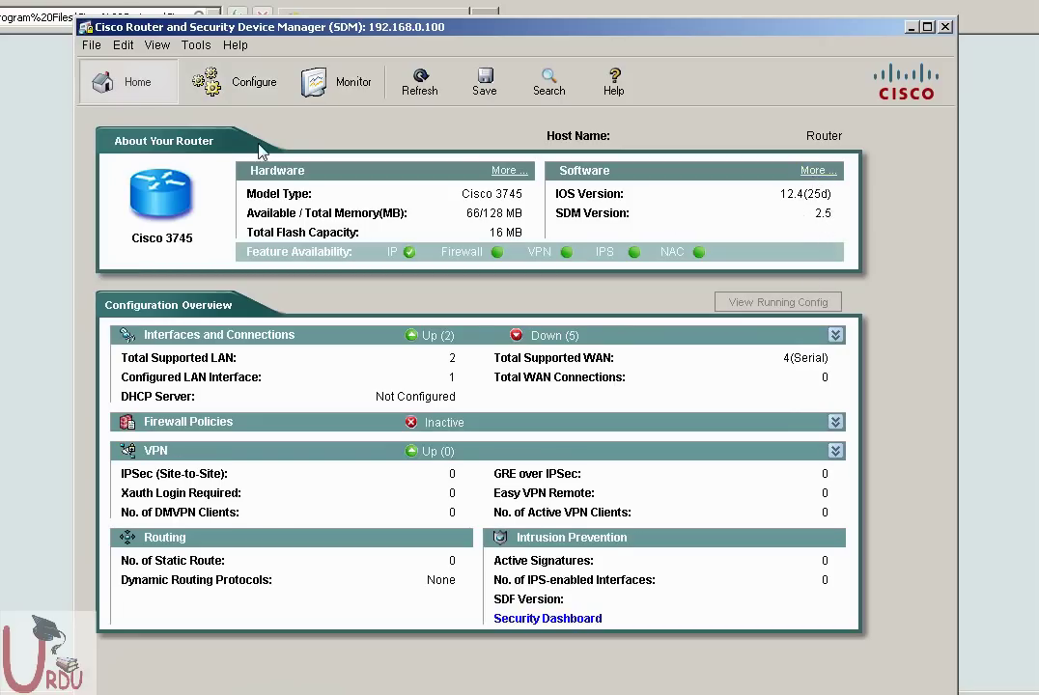
Enable 'Preview commands before delivering to router' in Edit > Preferences
left_click(157, 45)
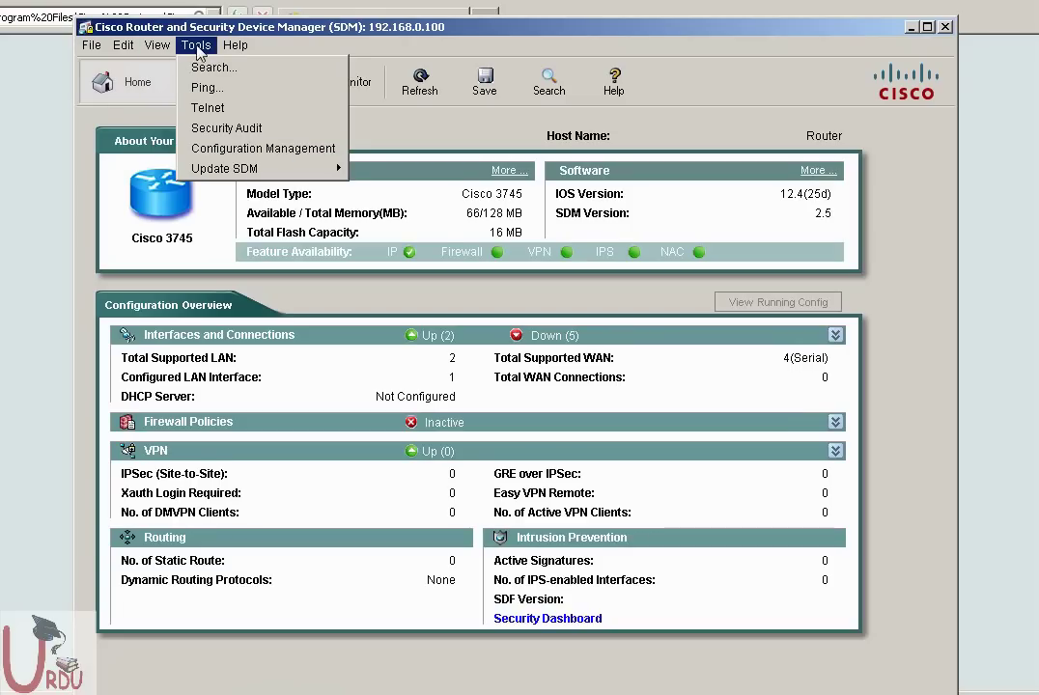
left_click(143, 67)
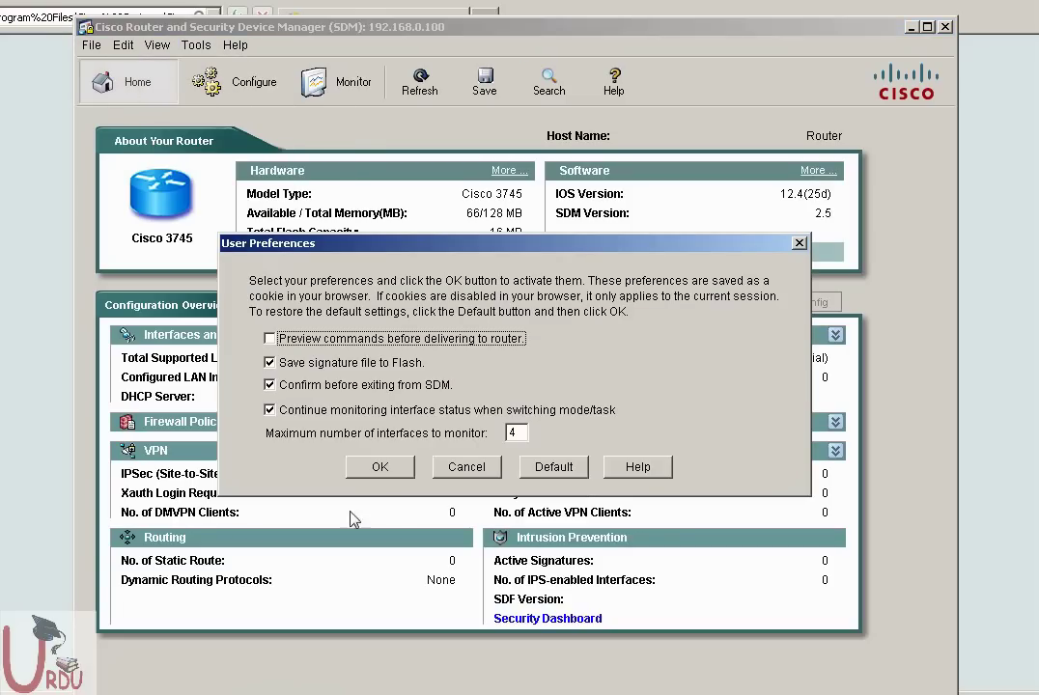
left_click(271, 338)
left_click(391, 473)
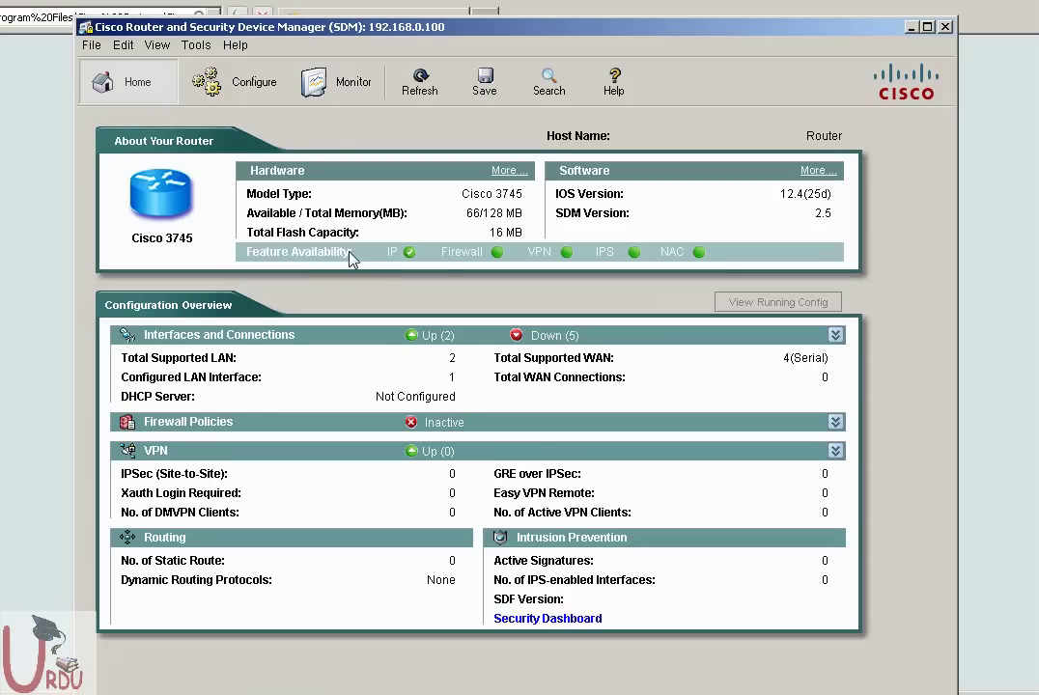
Switch to Configure mode and open the Interfaces and Connections page
left_click(236, 83)
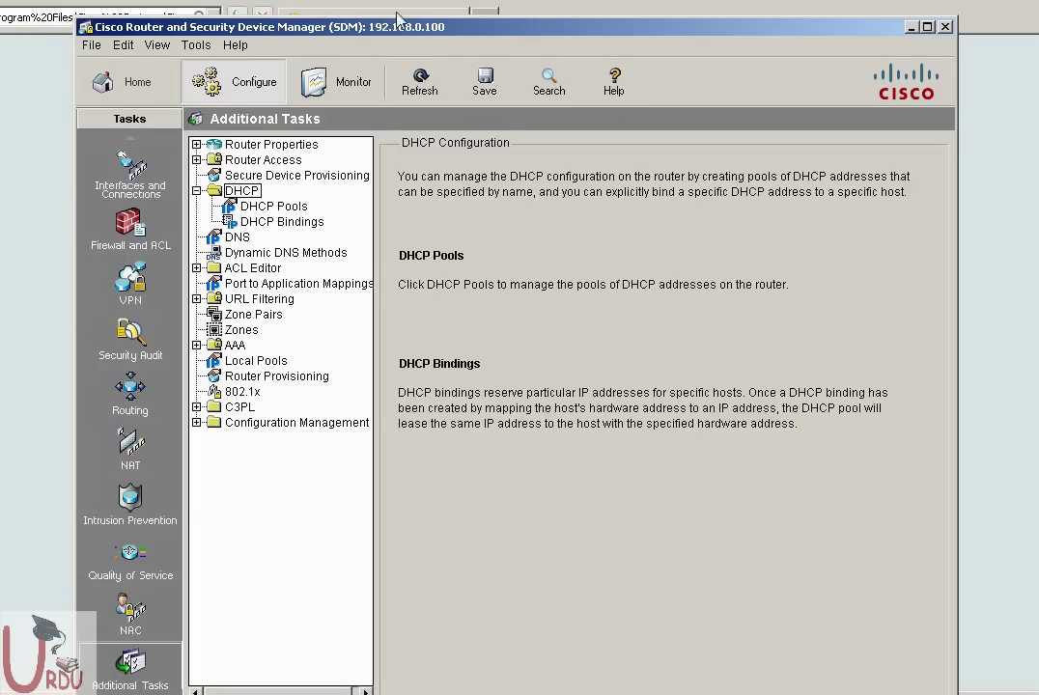
left_click_drag(333, 23, 333, 12)
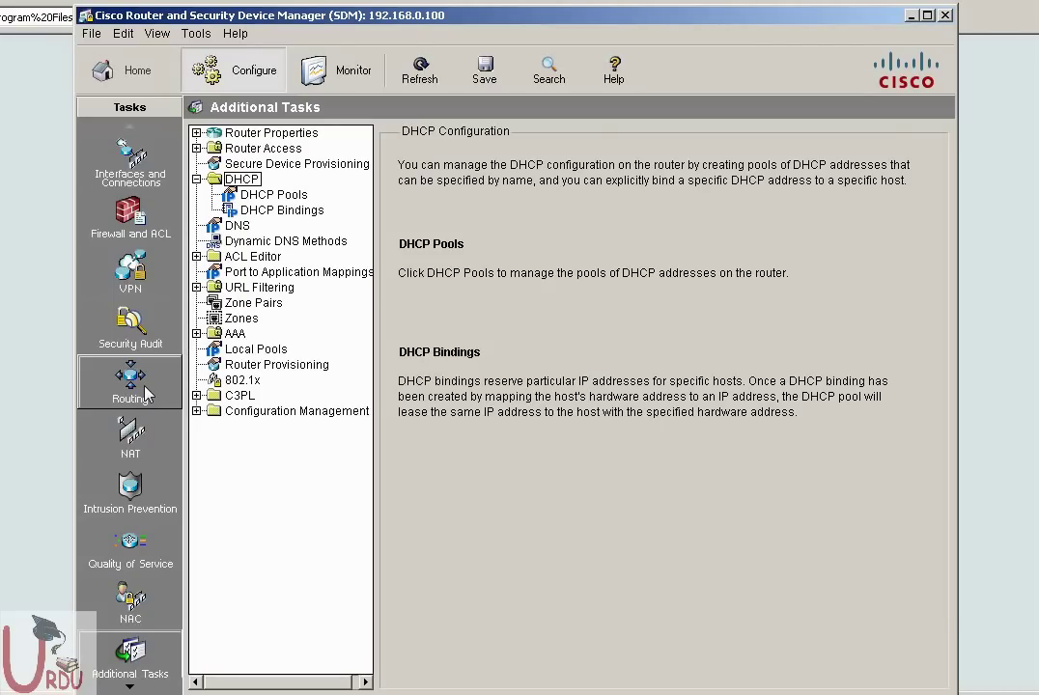
left_click(143, 174)
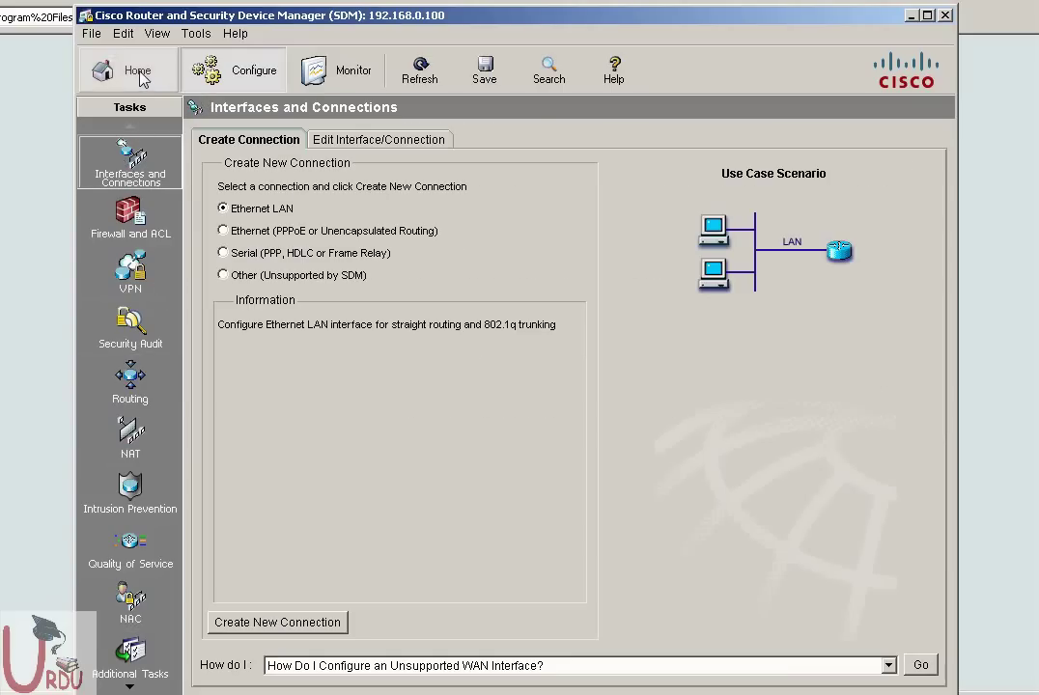
left_click(355, 144)
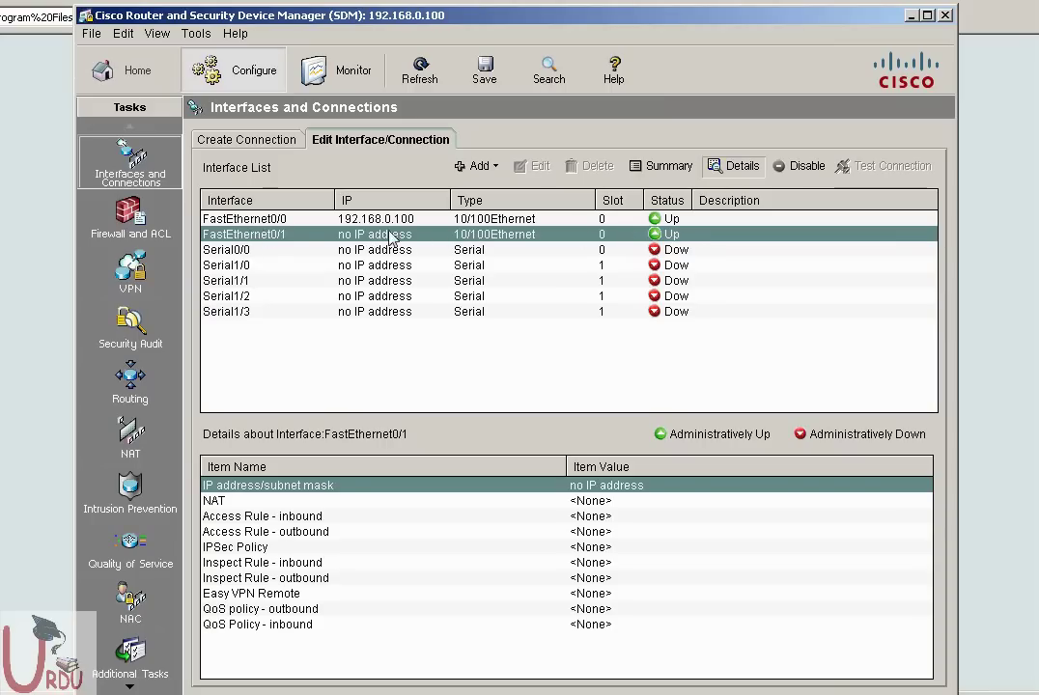
left_click(435, 242)
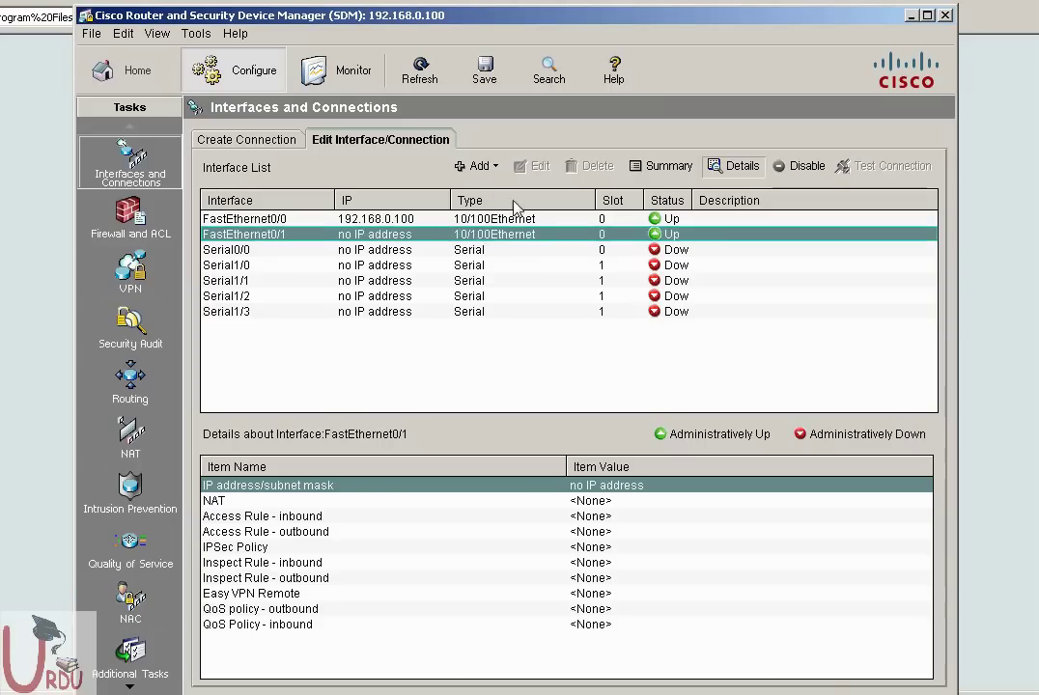
left_click(491, 167)
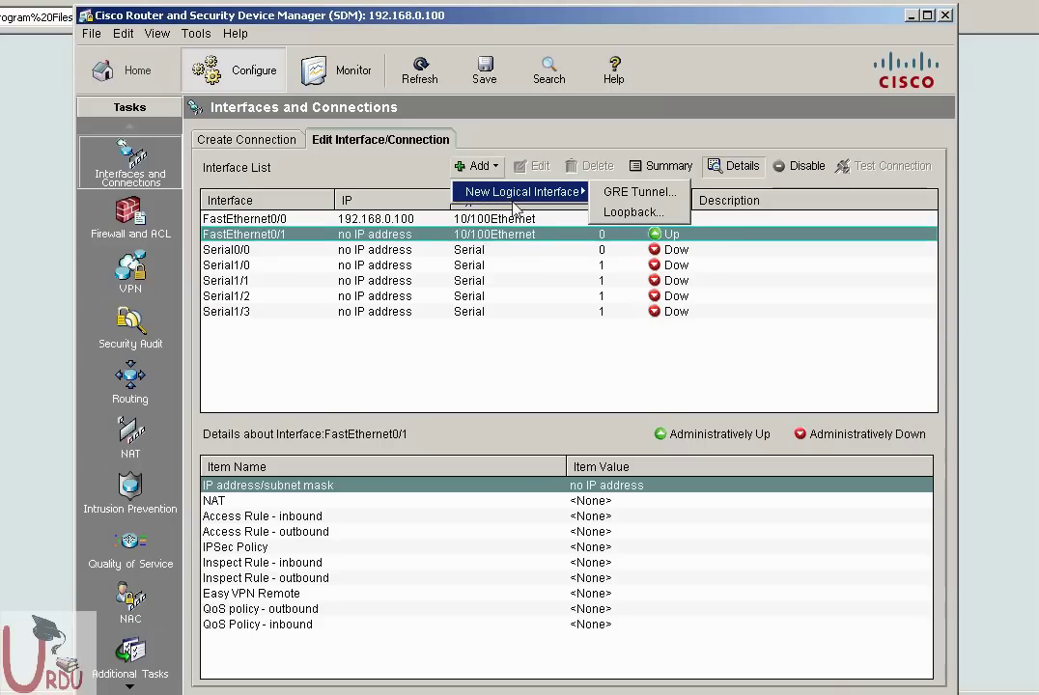
left_click(526, 319)
left_click(501, 221)
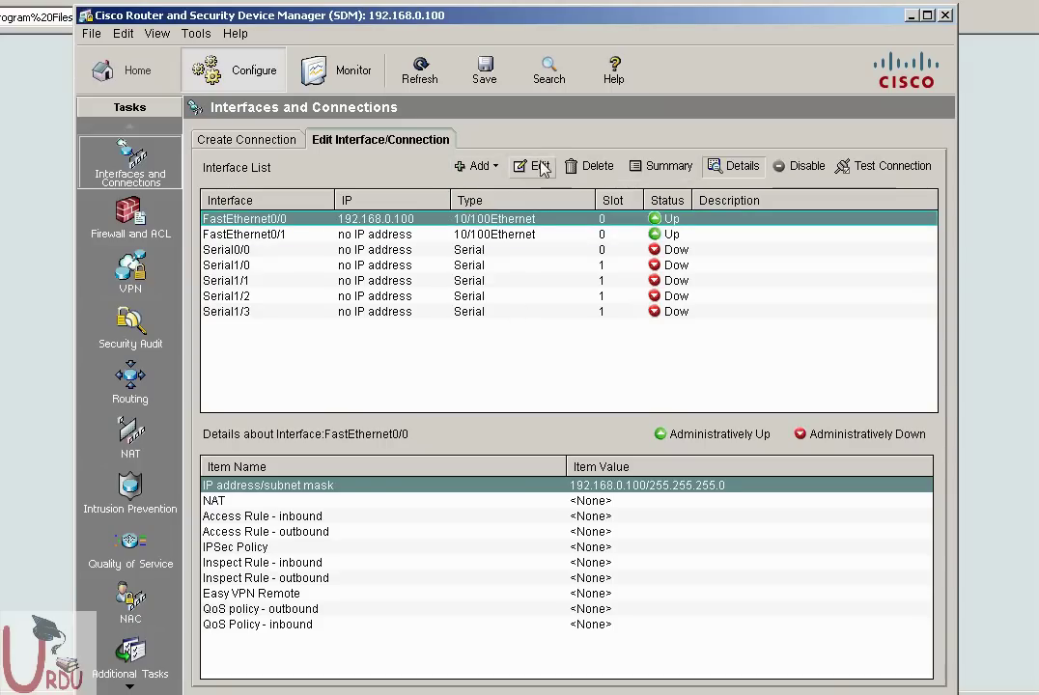
left_click(512, 234)
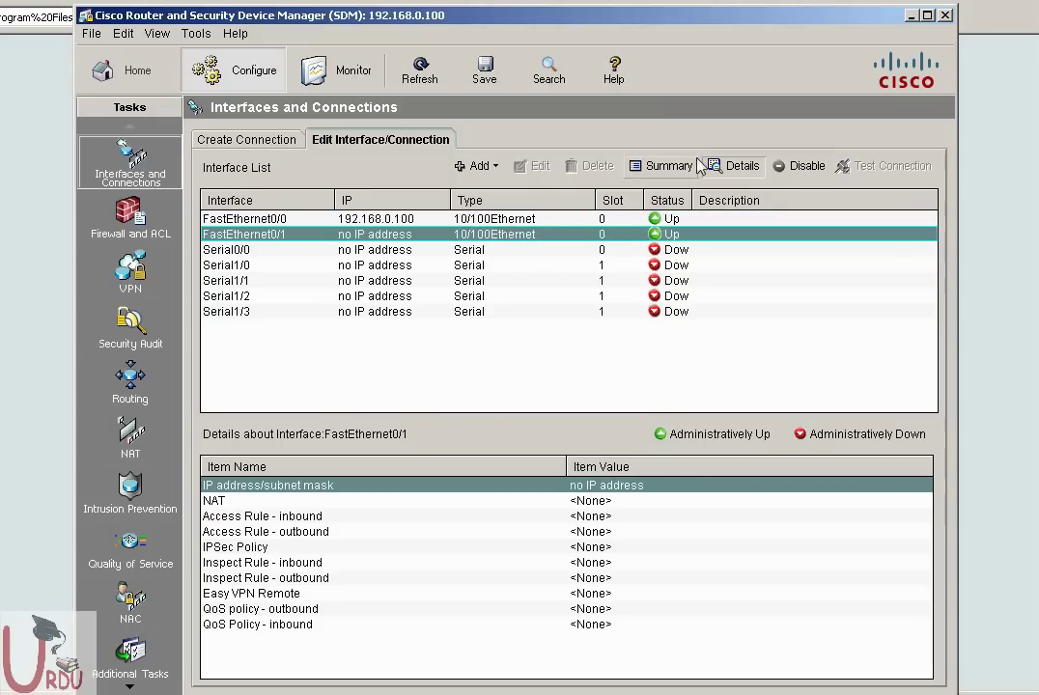
left_click(780, 169)
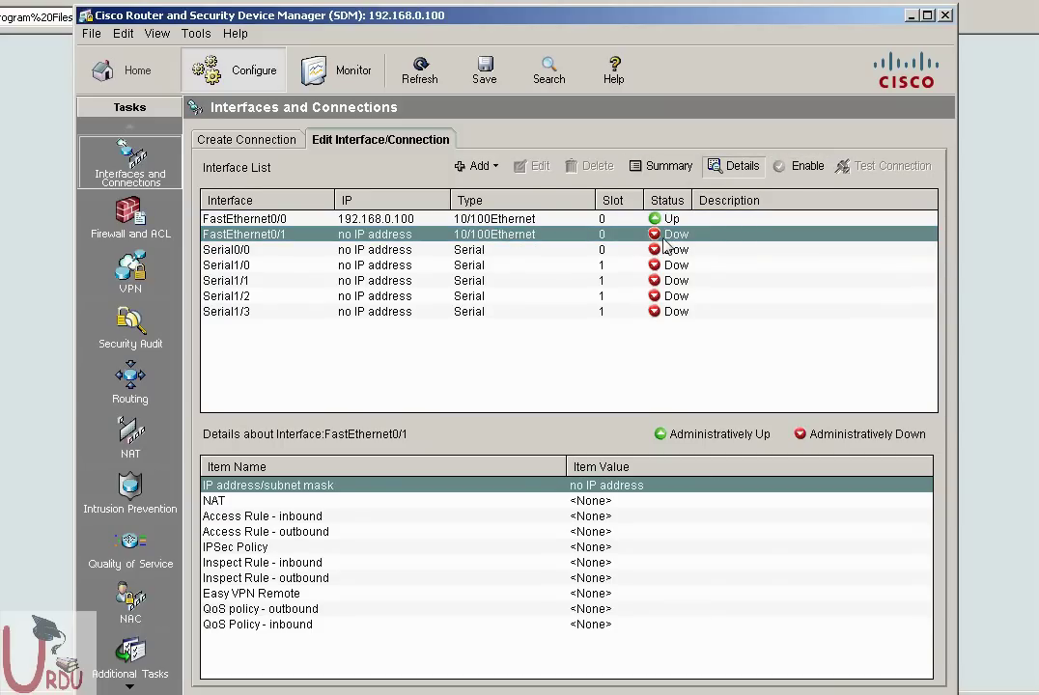
left_click(802, 168)
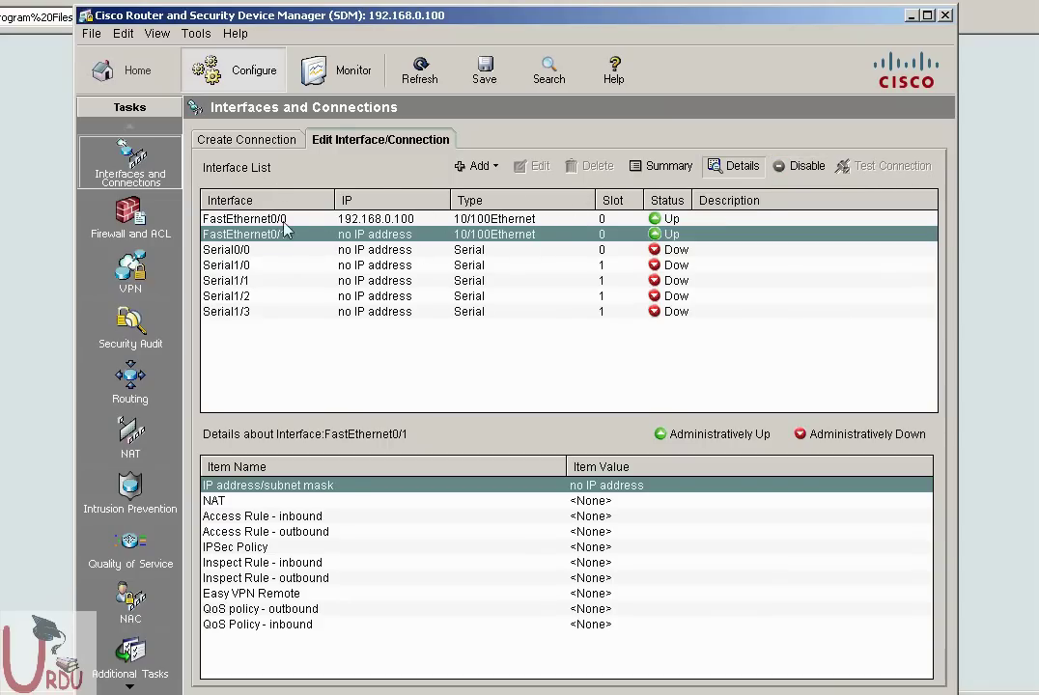
left_click(230, 135)
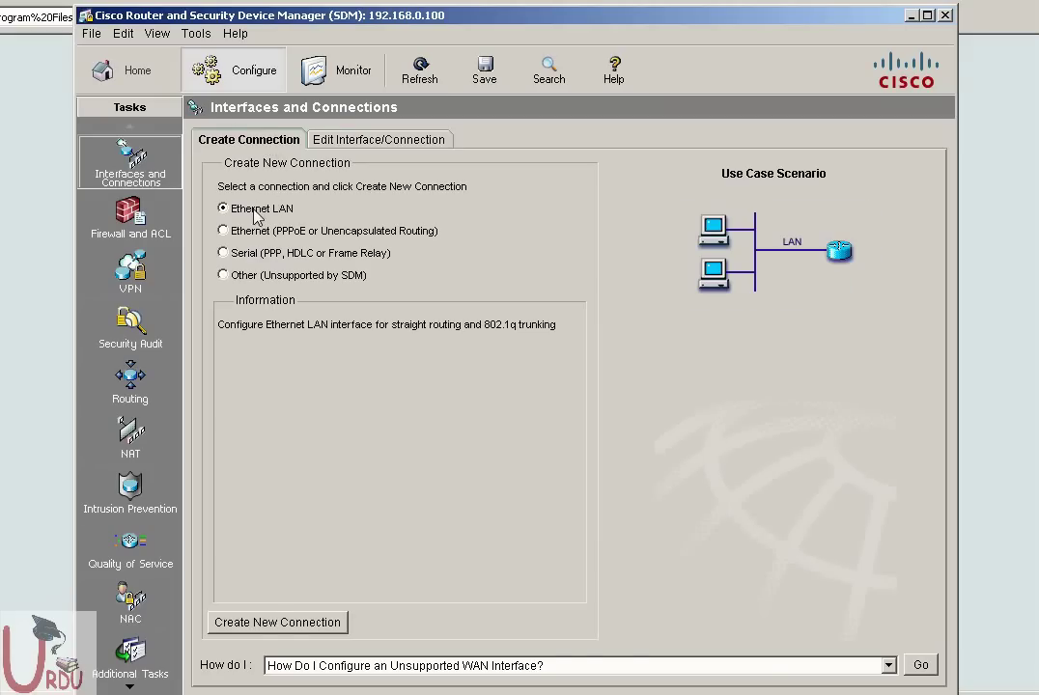
Start the LAN wizard for FastEthernet0/1 and advance to the IP address page
left_click(299, 622)
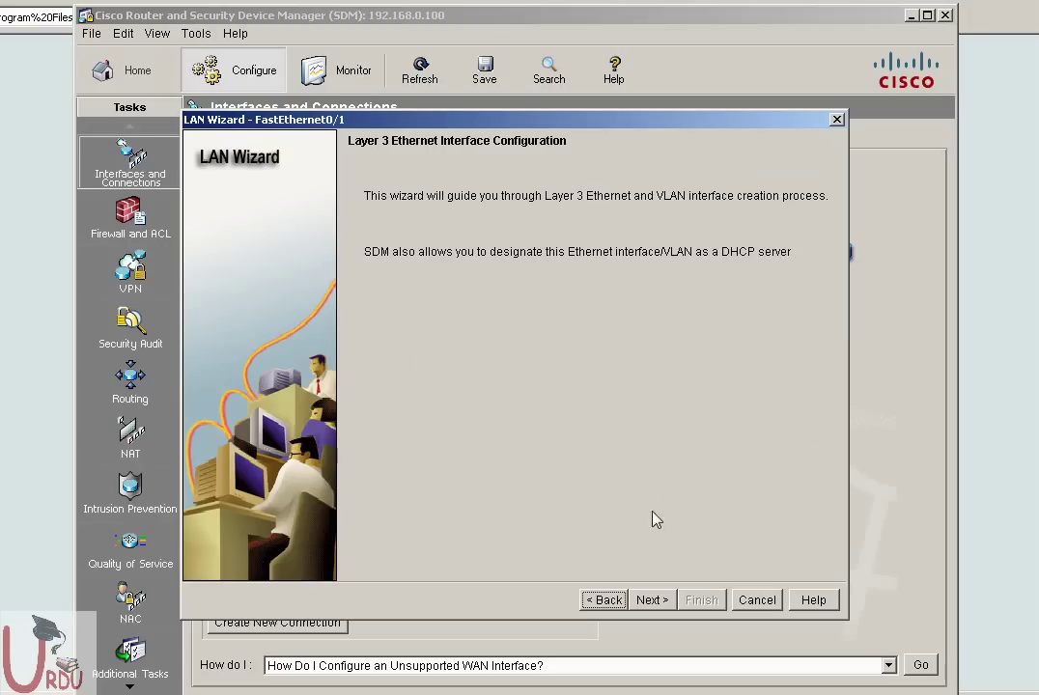
left_click(652, 600)
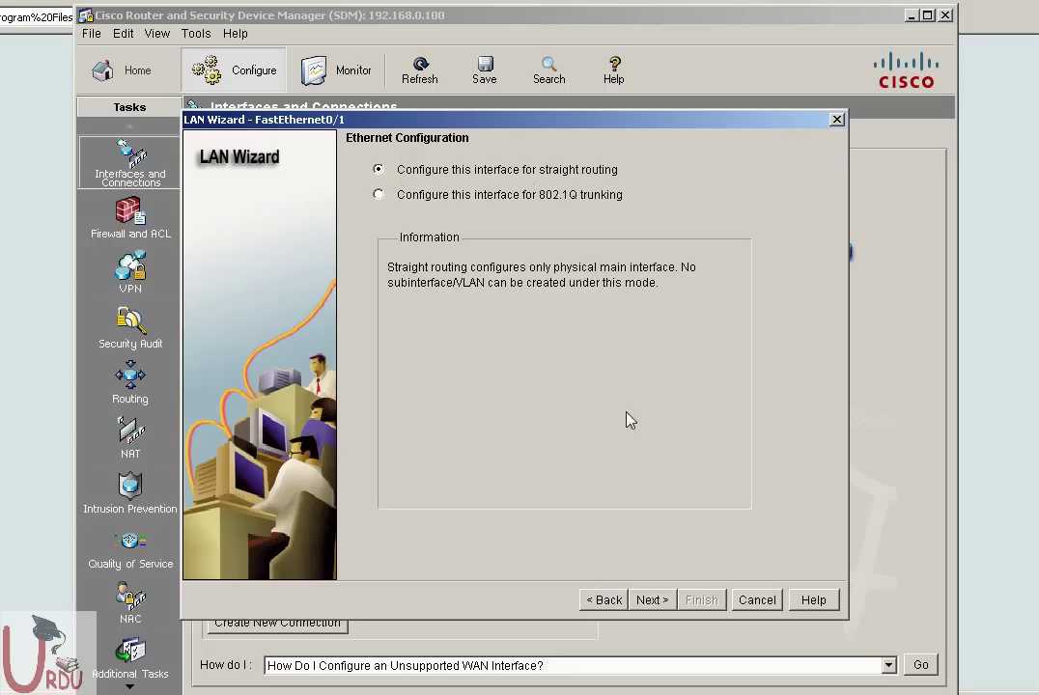
left_click(654, 599)
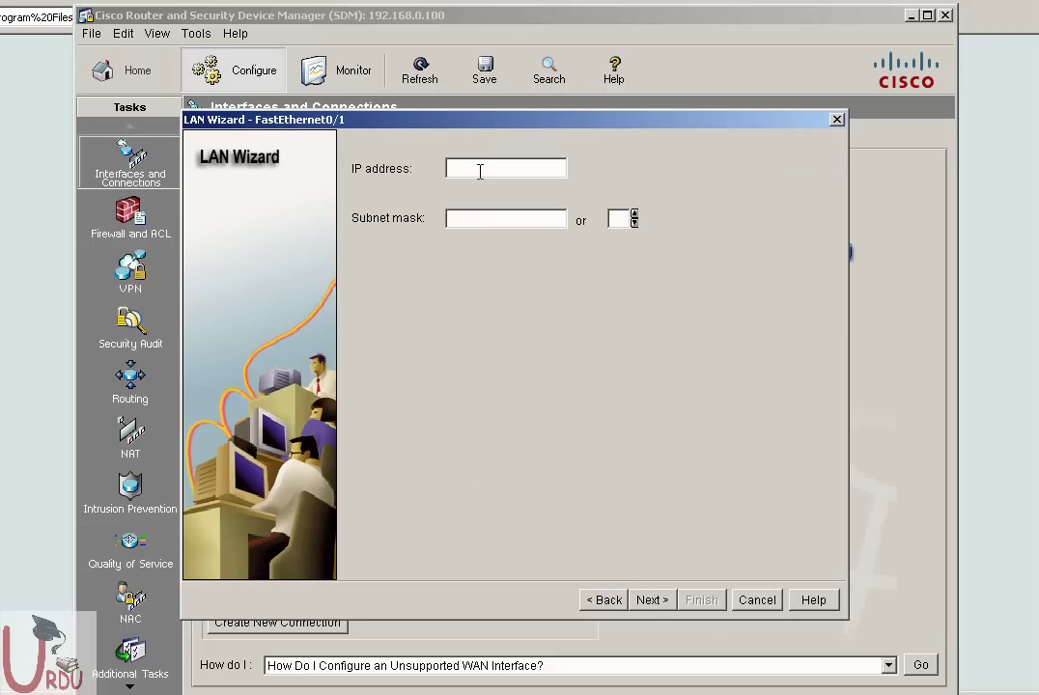
Give FastEthernet0/1 IP address 1.1.1.1 with prefix length 24 and continue
left_click(480, 171)
type("1.1.1.1")
key("alt+Tab")
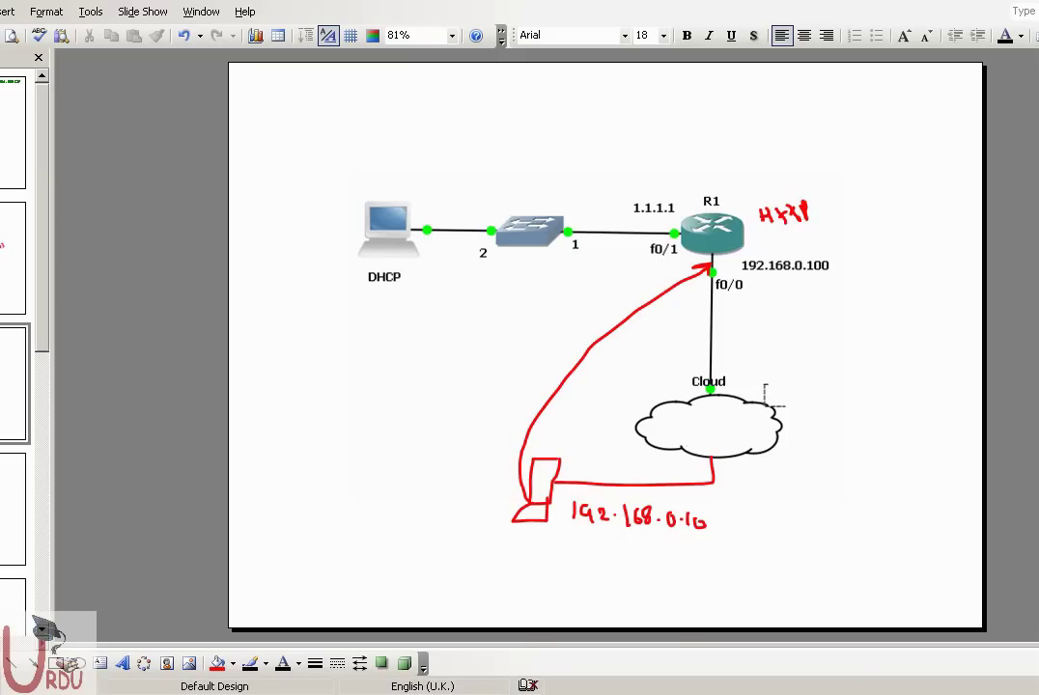
key("alt+Tab")
key("Tab")
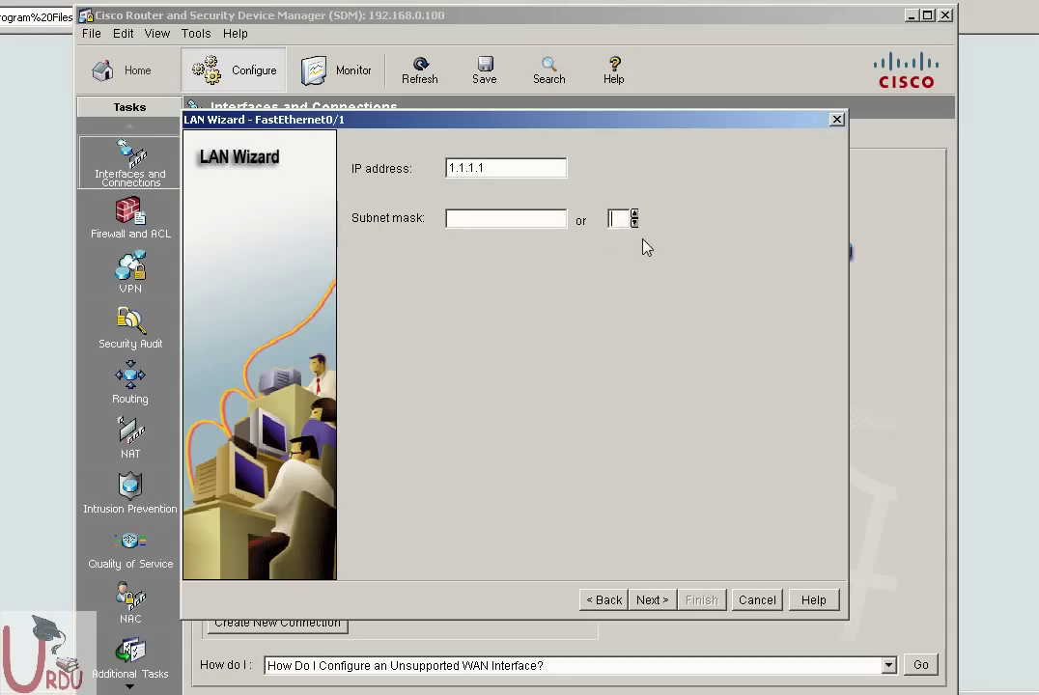
type("24")
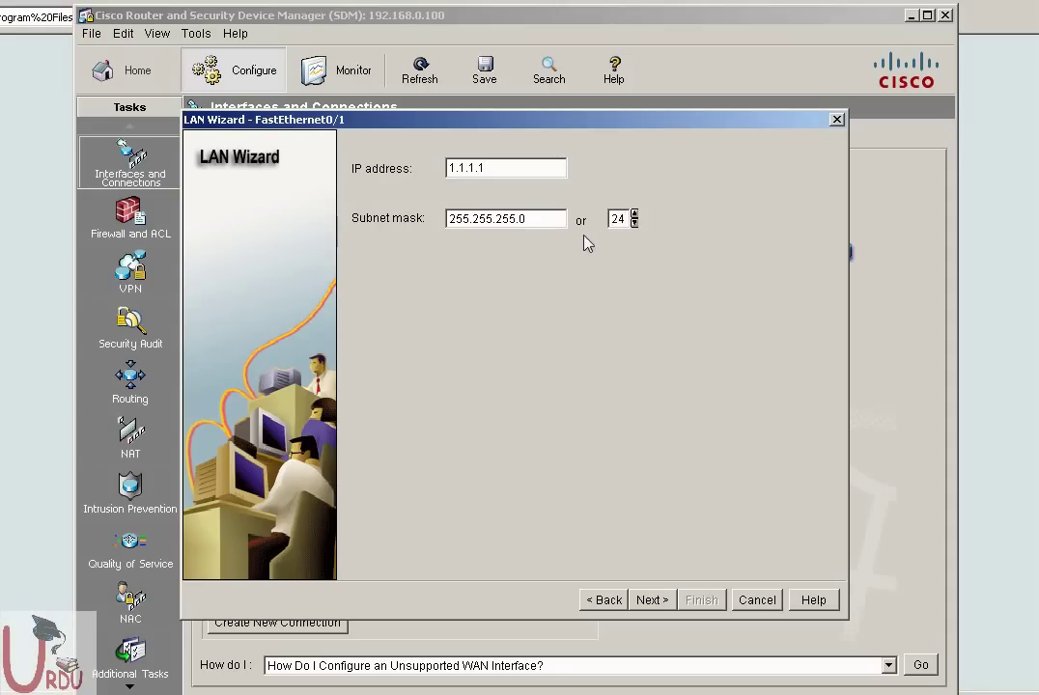
left_click(660, 603)
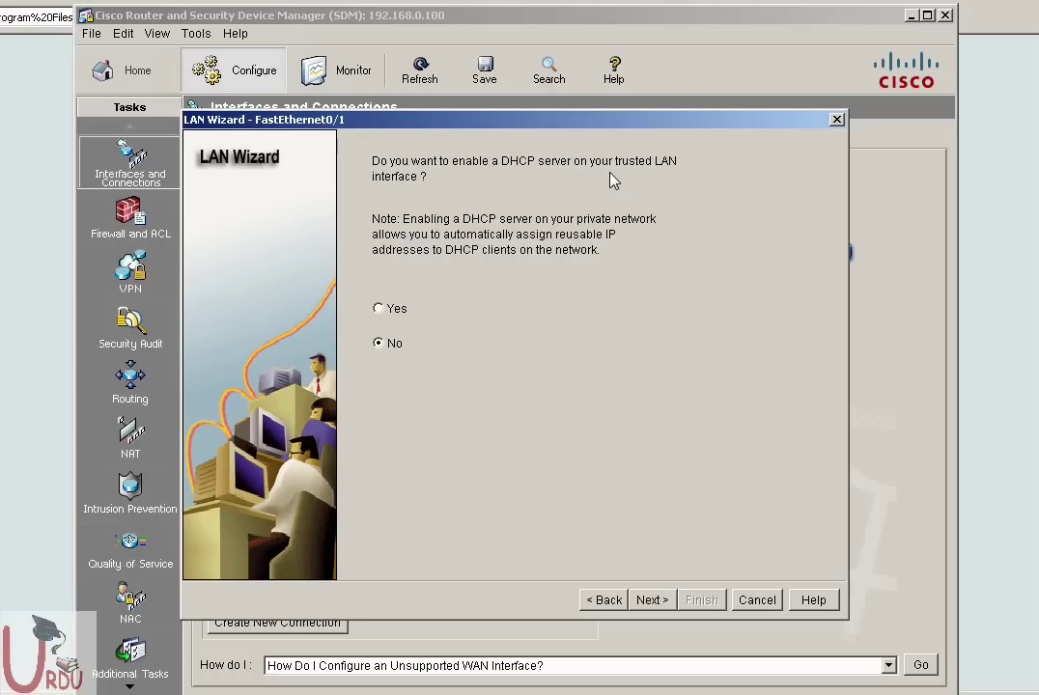
Enable the DHCP server with an address pool from 1.1.1.10 to 1.1.1.20
left_click(381, 310)
left_click(653, 603)
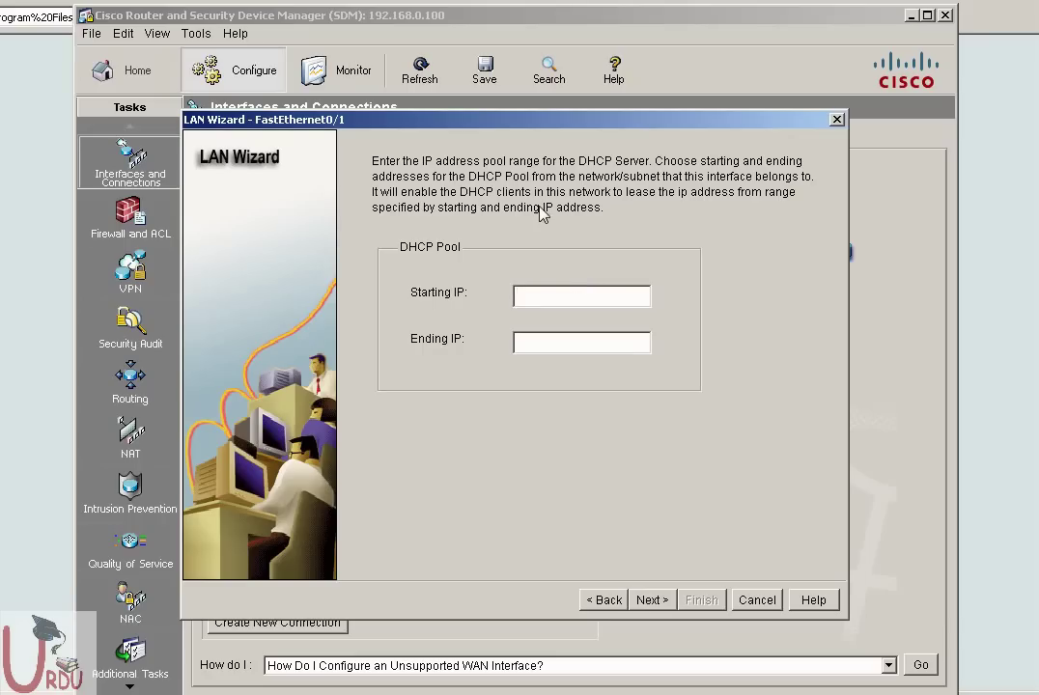
type("1.1.10")
left_click(578, 337)
type("1.1.1.20")
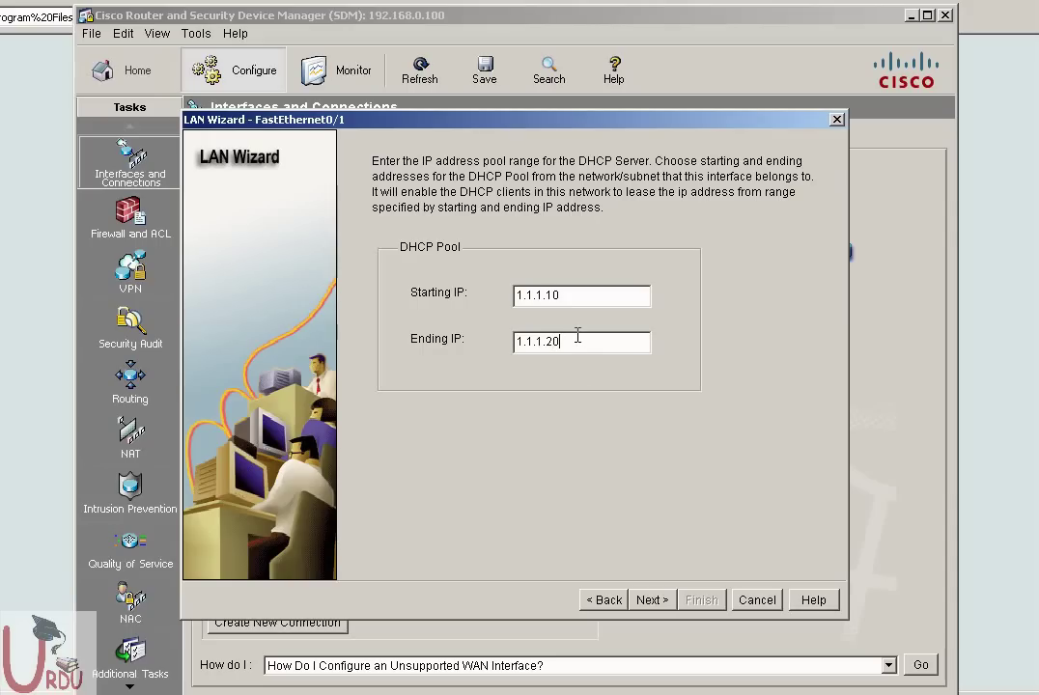
left_click(652, 601)
left_click(497, 293)
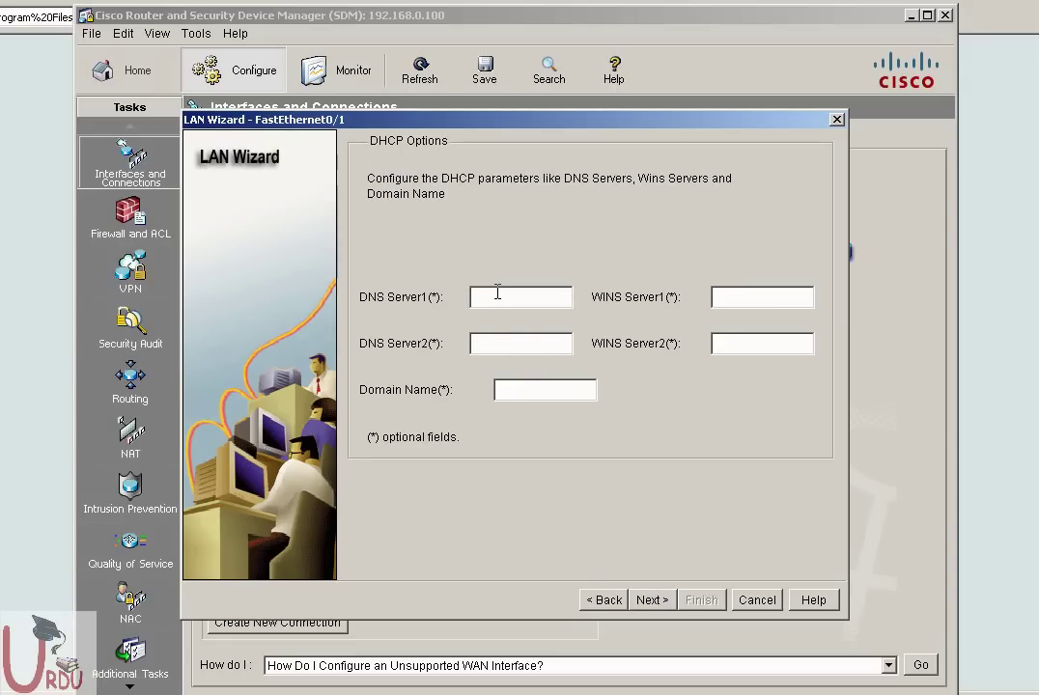
Enter DNS Server1 1.1.1.1 and domain name urduit.com, then move to the summary
type("1.1.1.")
type("1")
type("urduit.")
type("com")
key("BackSpace")
key("BackSpace")
type("com")
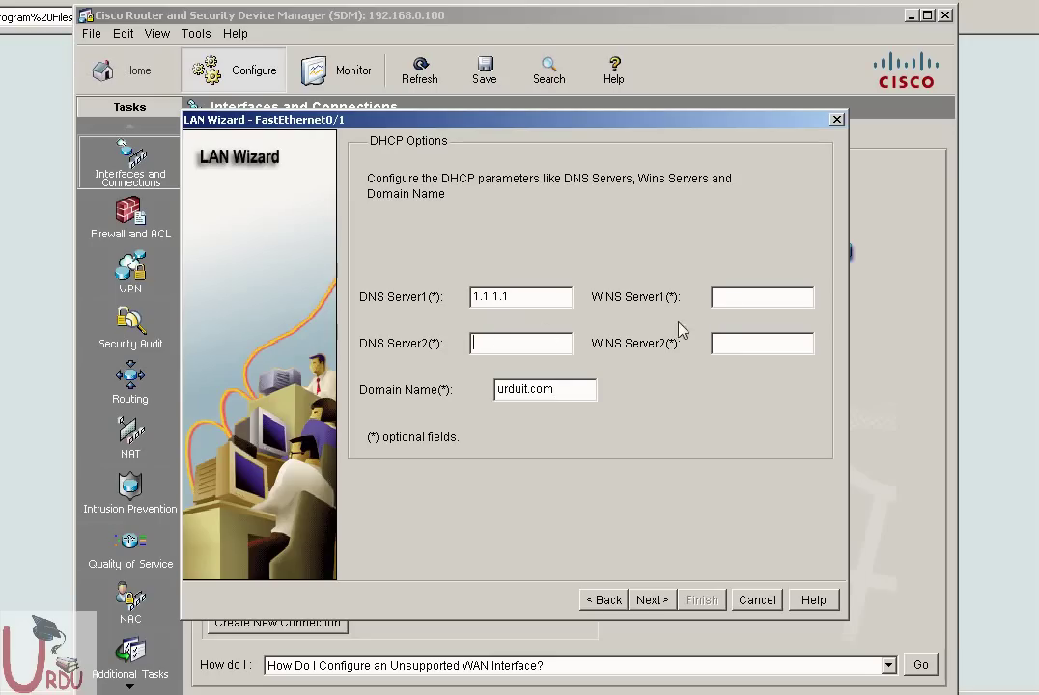
left_click(653, 599)
left_click_drag(403, 231, 498, 437)
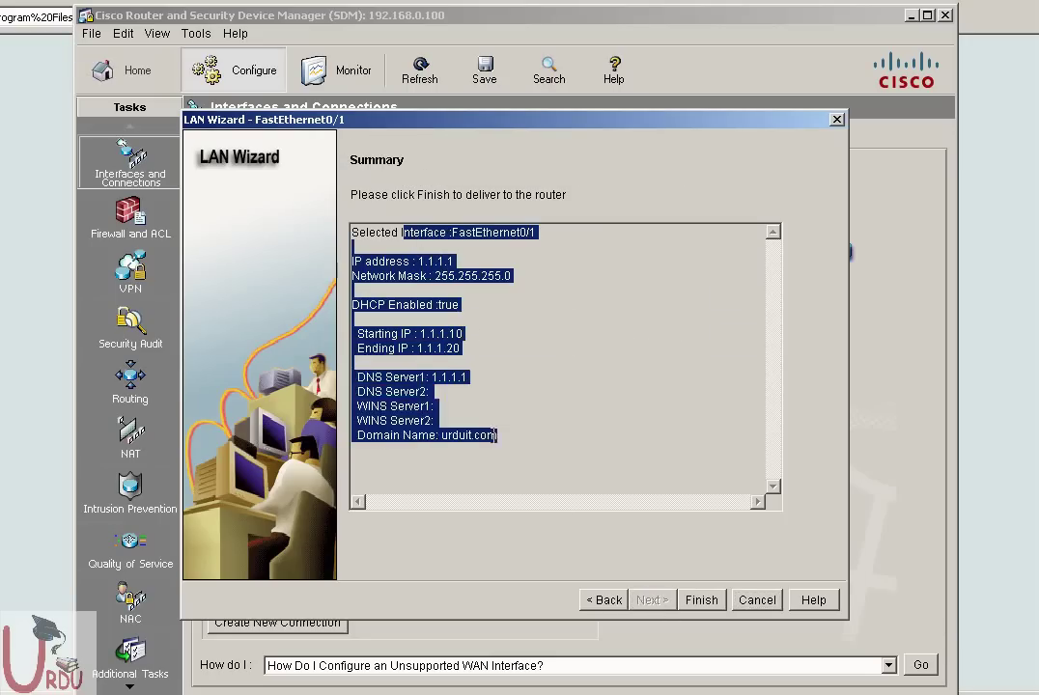
Review the FastEthernet0/1, IP address and DHCP pool summary, then finish to preview commands
double_click(434, 232)
left_click(457, 232)
left_click_drag(451, 233, 528, 234)
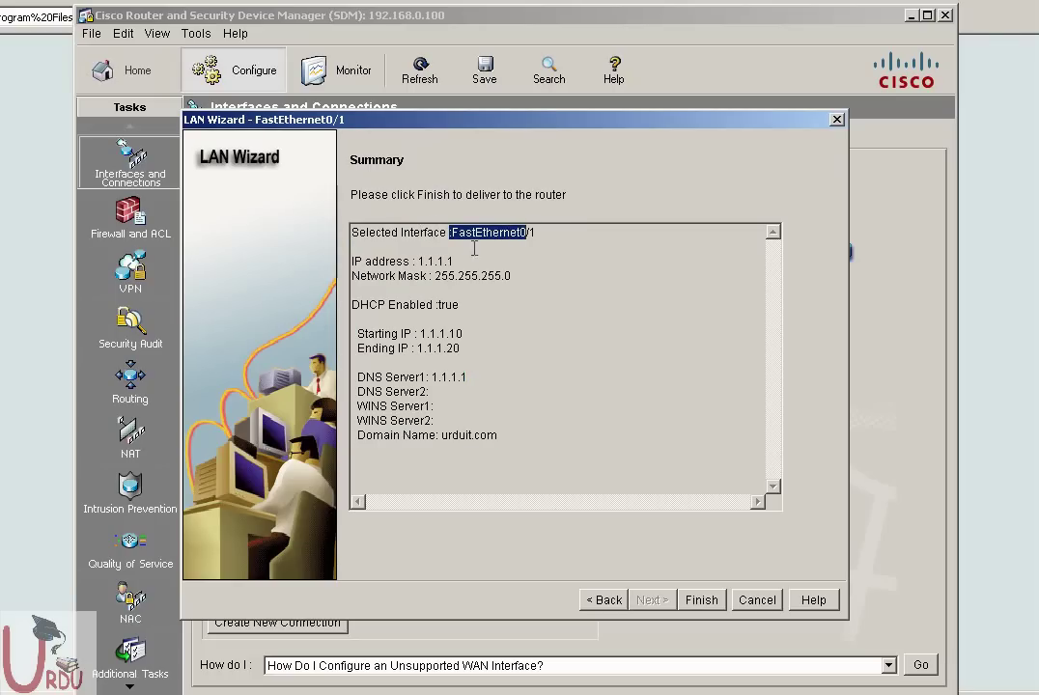
left_click_drag(435, 261, 440, 259)
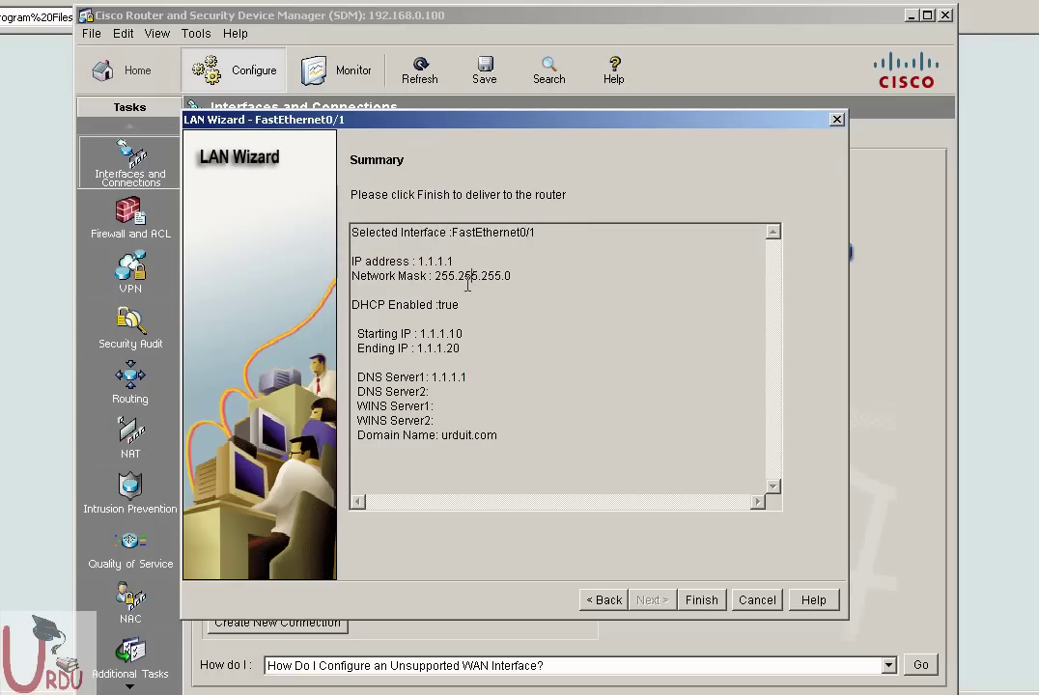
double_click(434, 305)
left_click_drag(358, 334, 468, 345)
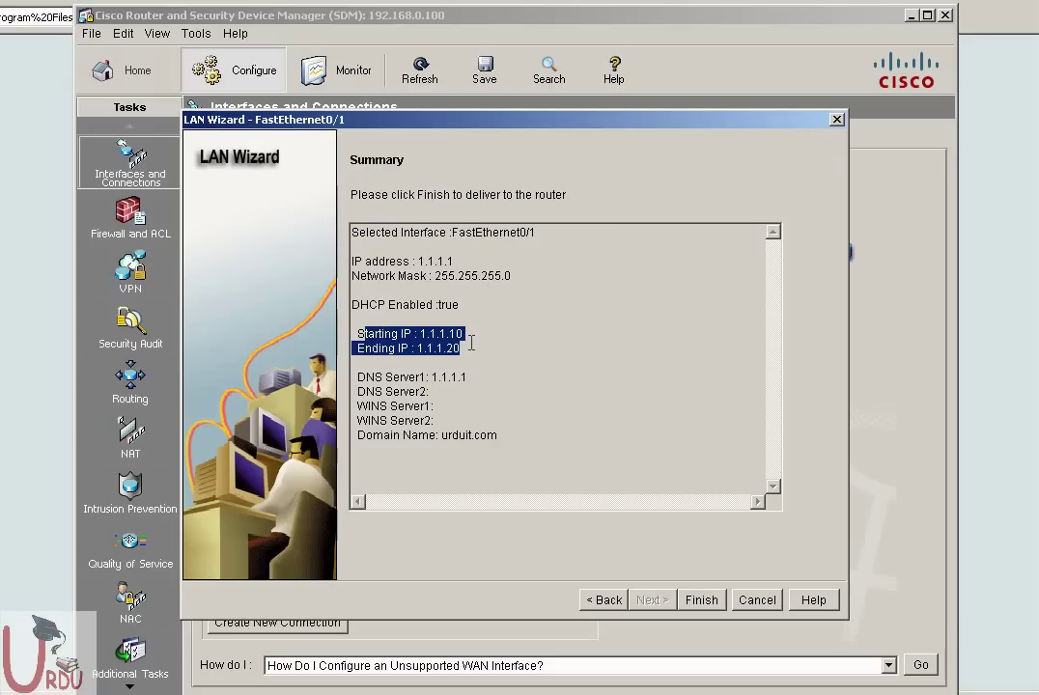
left_click(708, 599)
left_click_drag(272, 256, 370, 357)
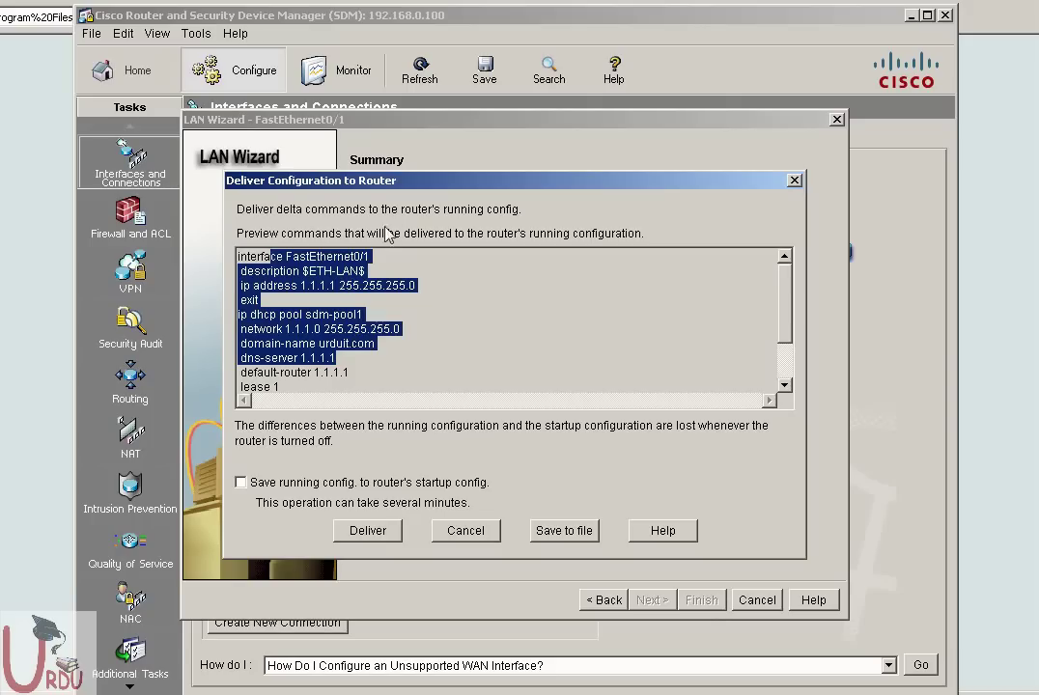
Review the previewed description, ip dhcp pool sdm-pool1, network, default-router and excluded-address commands
left_click(353, 259)
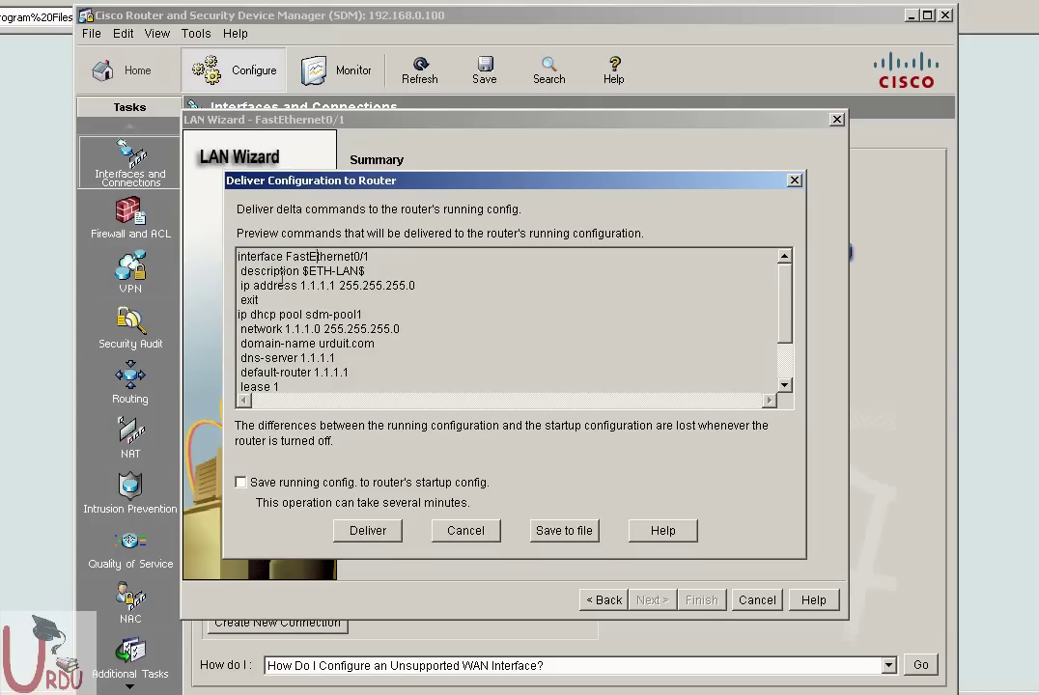
left_click_drag(254, 271, 336, 286)
left_click_drag(278, 314, 359, 315)
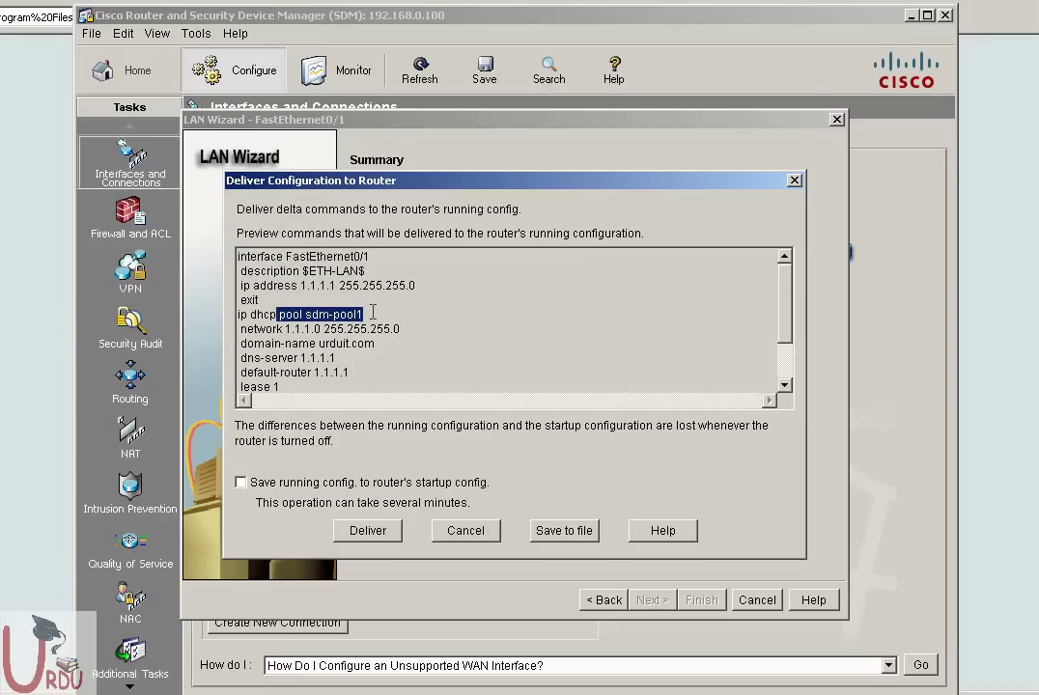
left_click_drag(240, 330, 367, 330)
left_click_drag(288, 357, 381, 366)
scroll(380, 366, "down", 1)
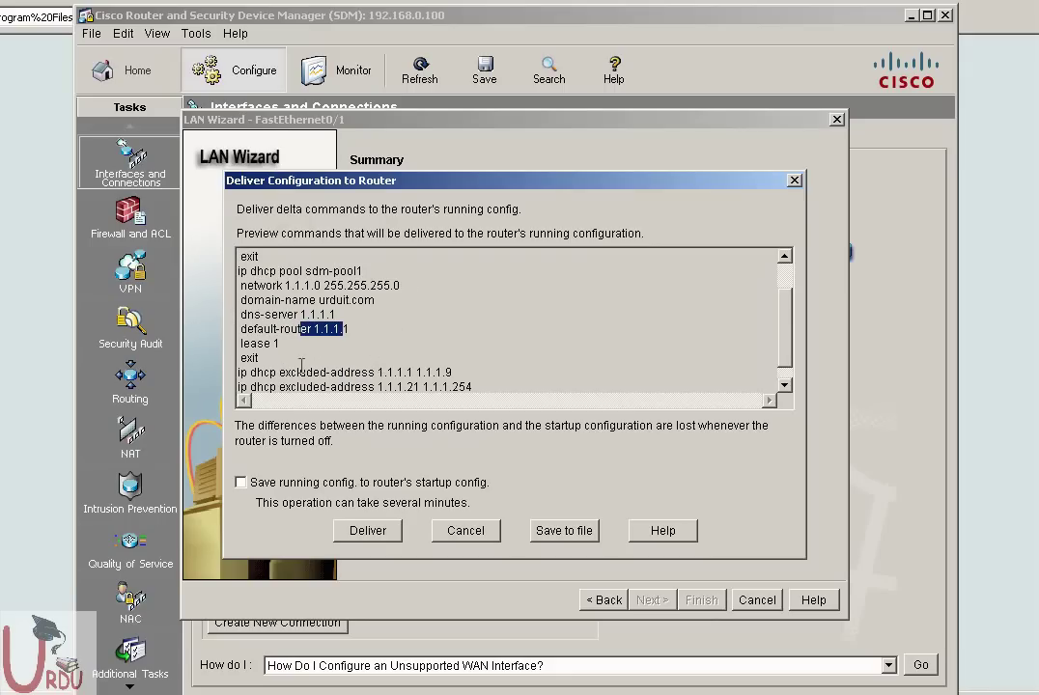
left_click_drag(272, 373, 428, 375)
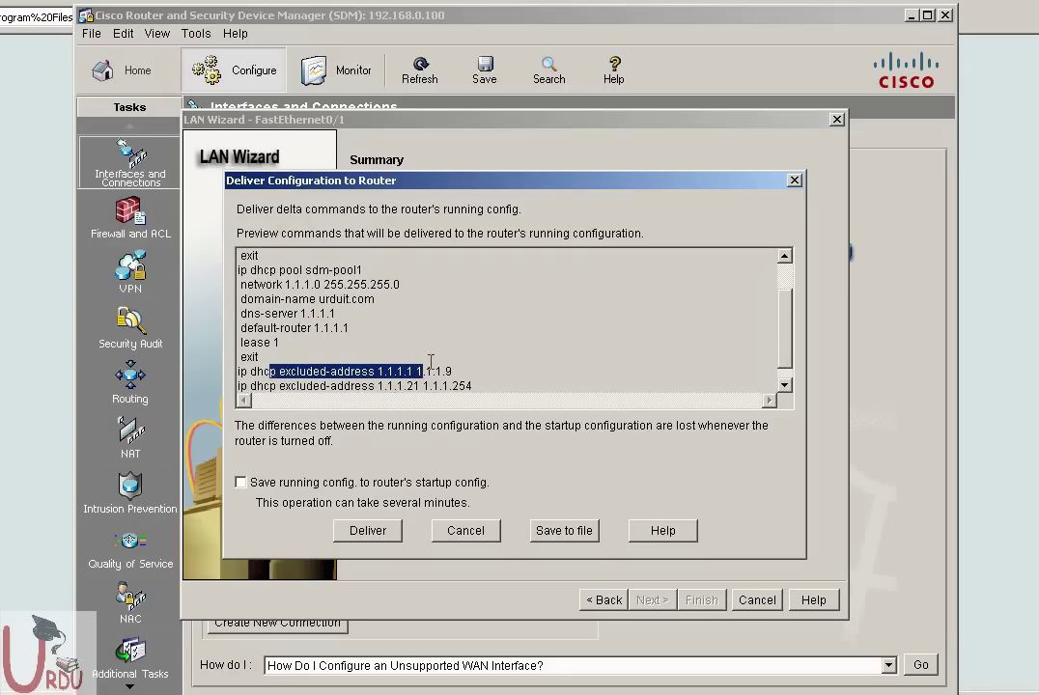
scroll(428, 354, "up", 1)
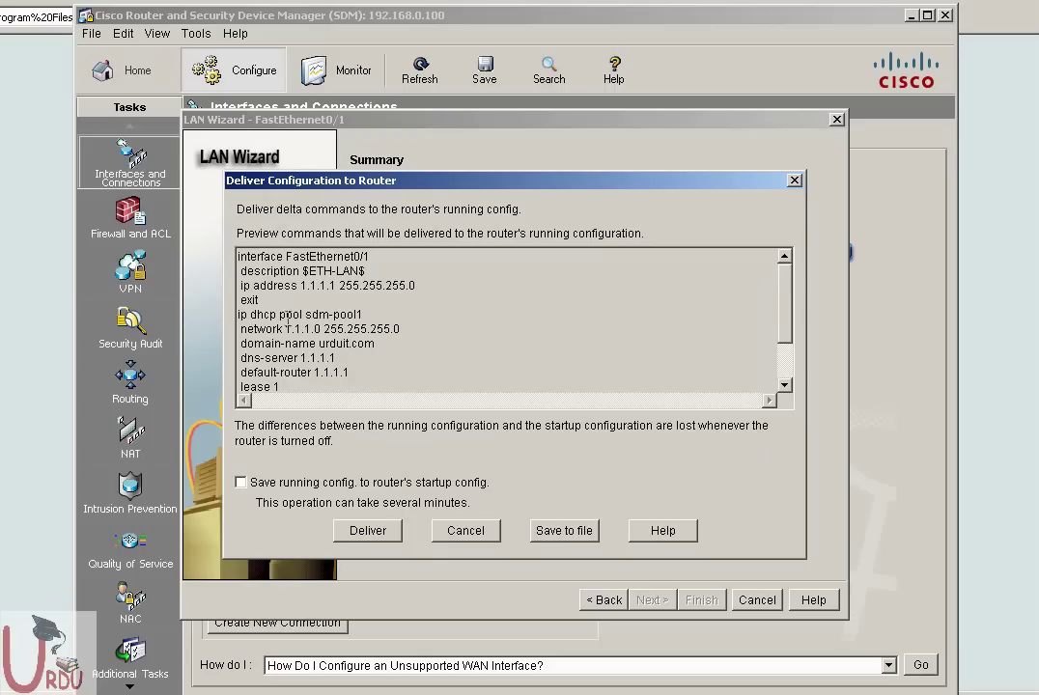
left_click_drag(305, 314, 373, 314)
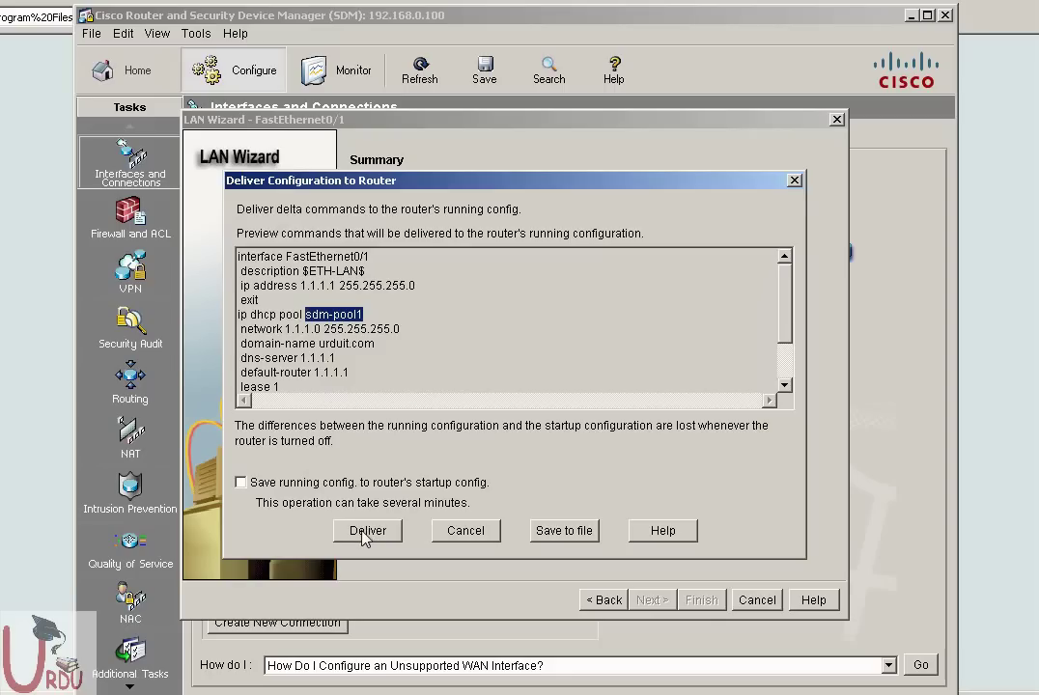
Deliver the commands with 'Save running config. to router's startup config.' ticked
left_click(241, 482)
left_click(357, 530)
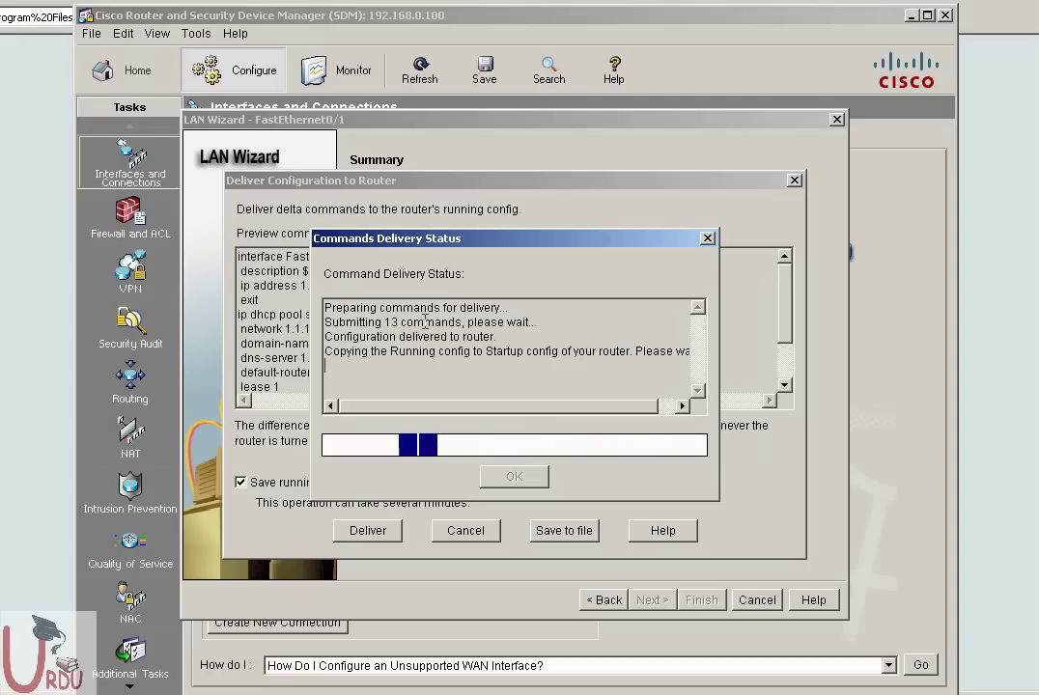
left_click(523, 477)
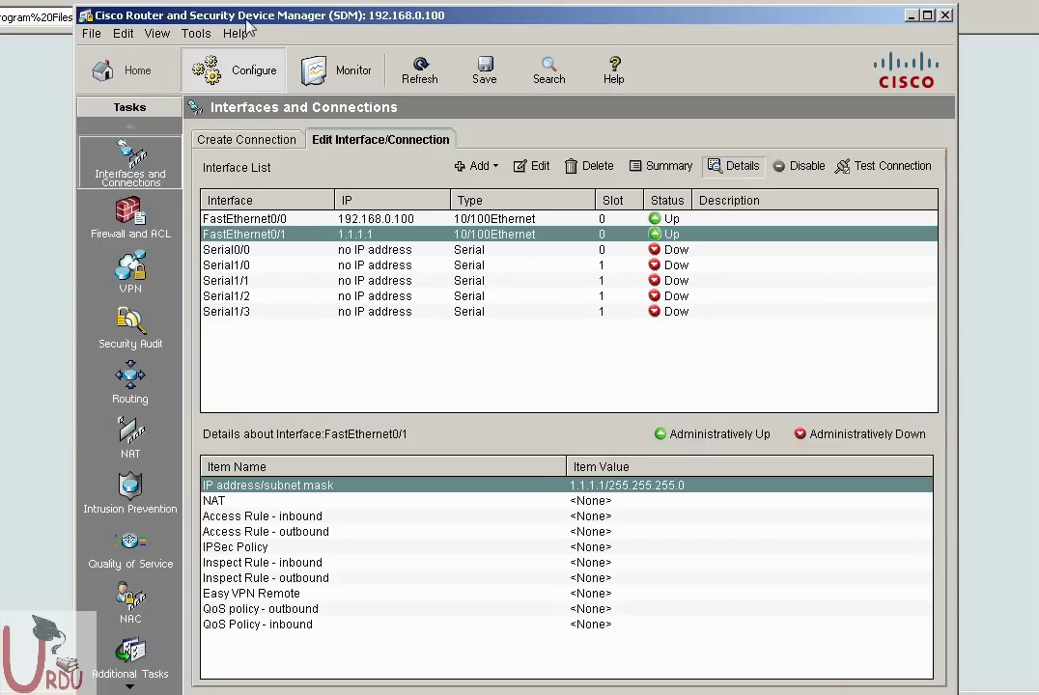
In the Telnet console, exit configuration mode and run 'sh ip int brief'
left_click_drag(242, 23, 248, 18)
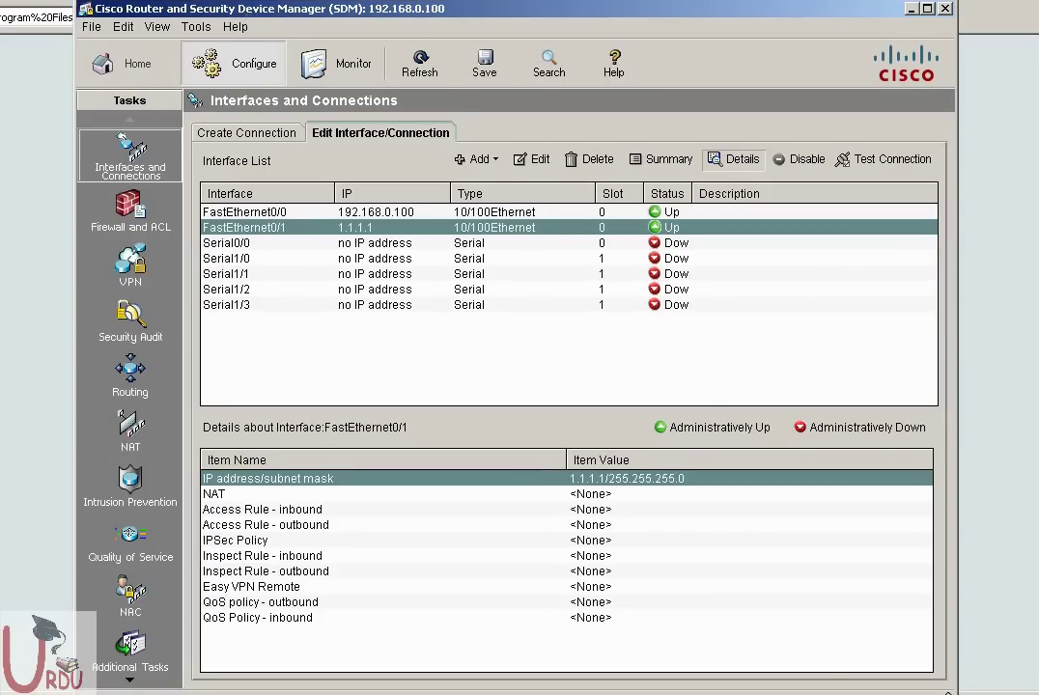
key("alt+Tab")
key("Return")
key("Return")
key("Return")
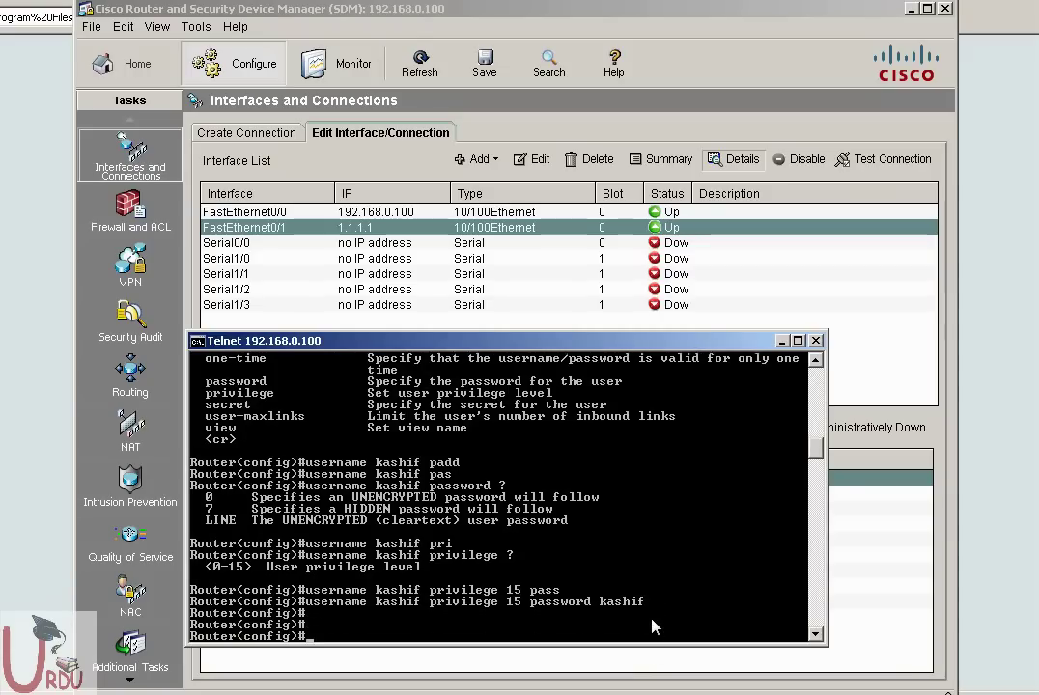
type("exit")
key("Return")
key("Return")
key("Return")
key("Return")
type("sh ip int b")
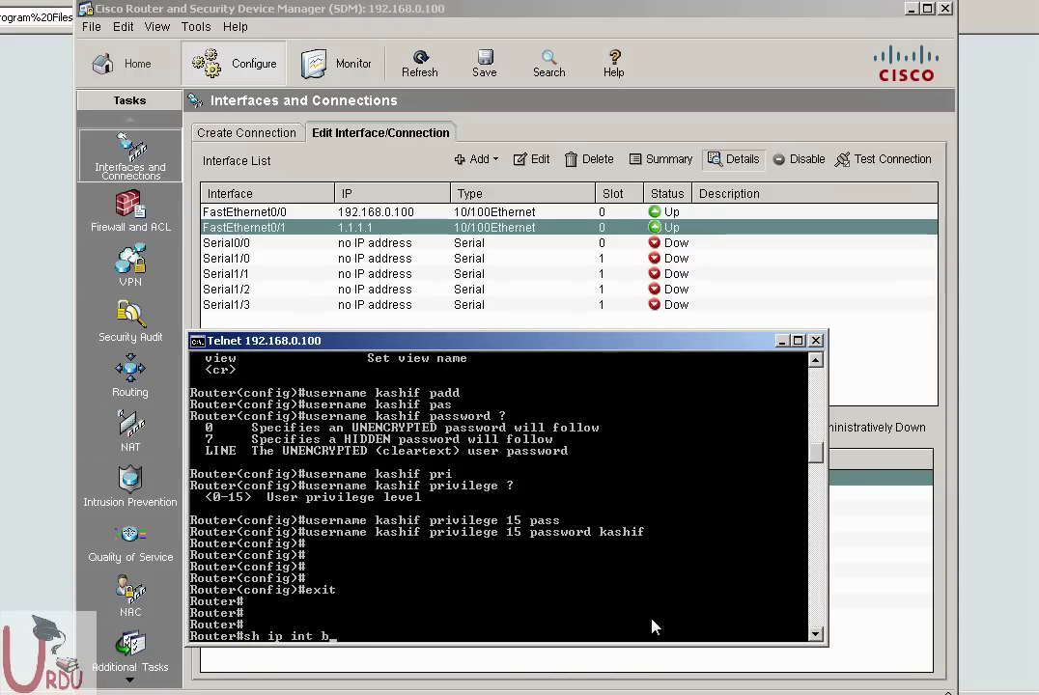
type("rief")
key("Return")
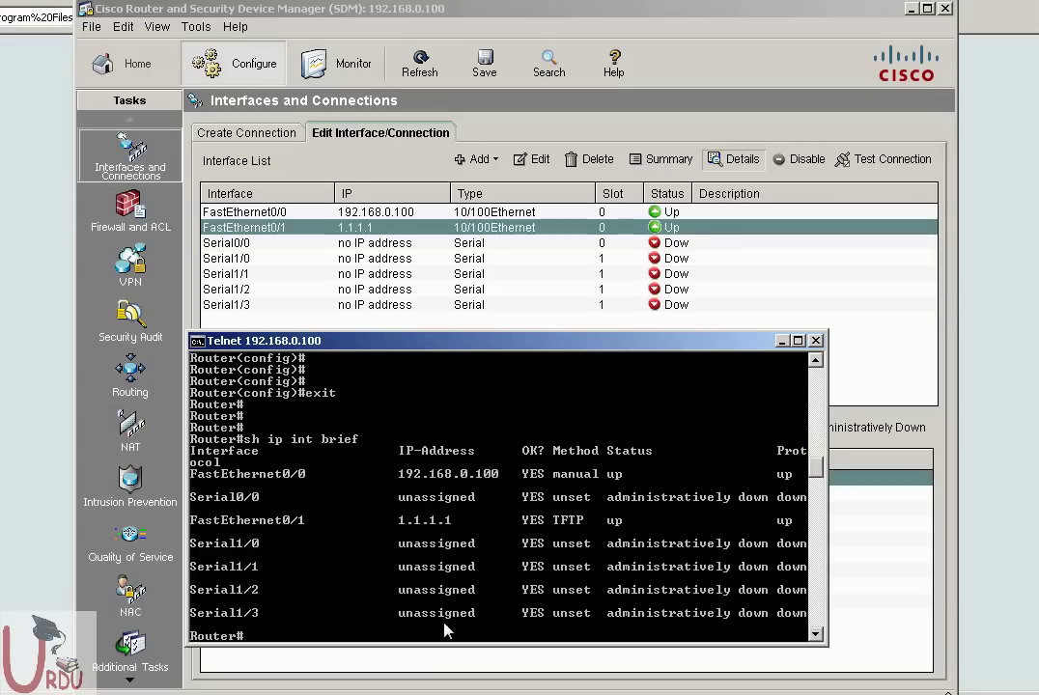
Run 'sh ip dhcp ?', 'sh ip dhcp database' and 'sh ip dhcp pool' to show sdm-pool1
type("sh ip dhcp")
key("Tab")
type("?")
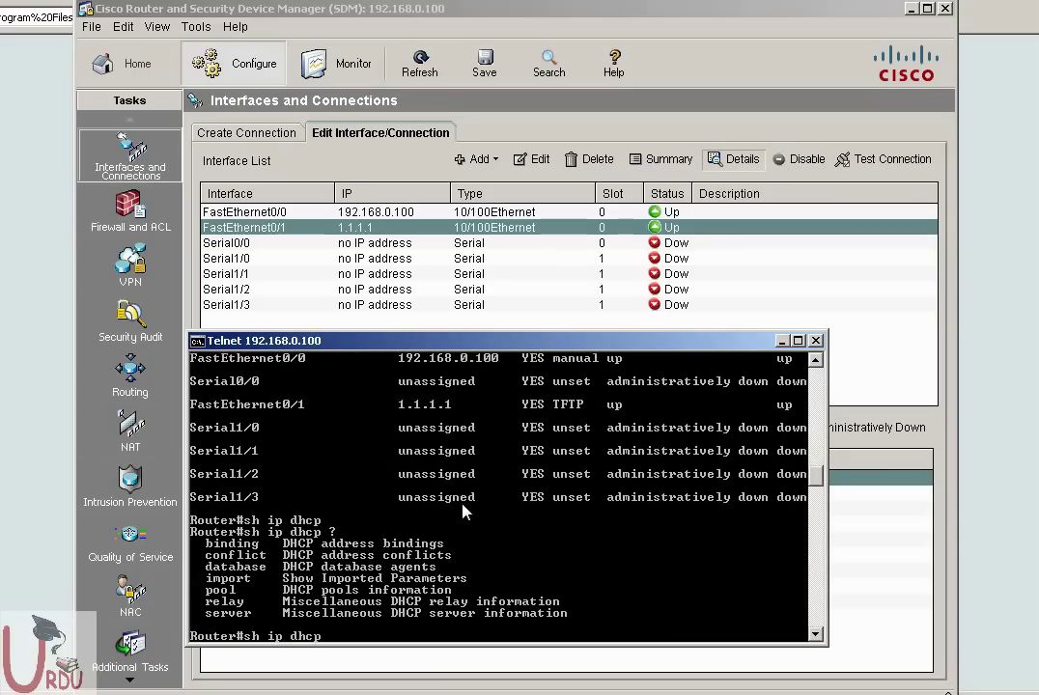
key("Return")
key("Up")
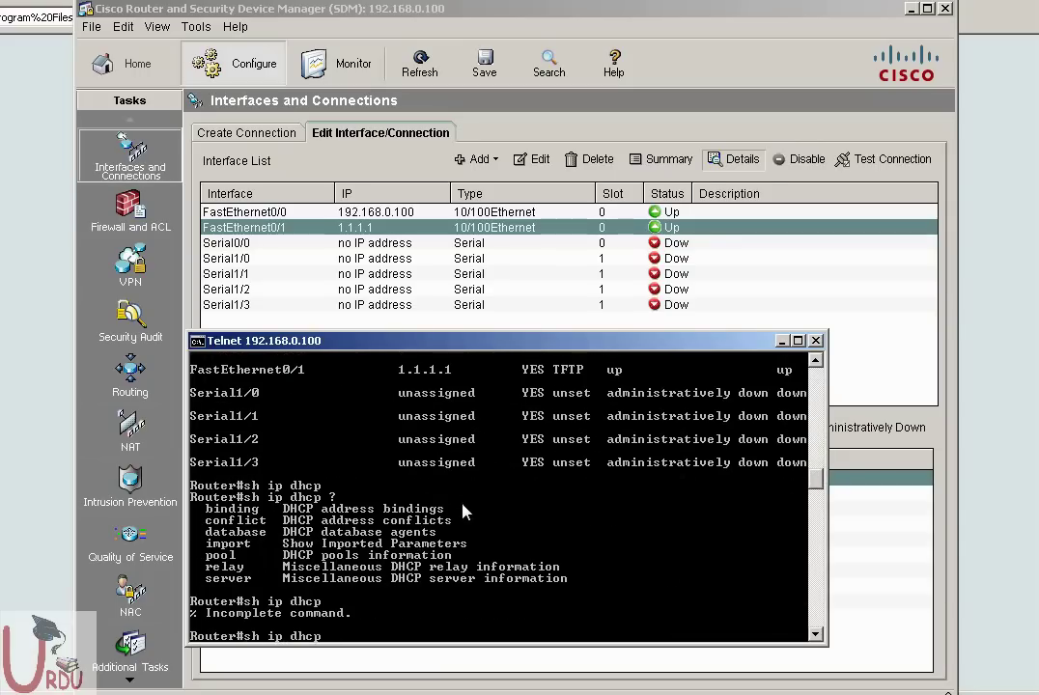
type("dat")
key("Tab")
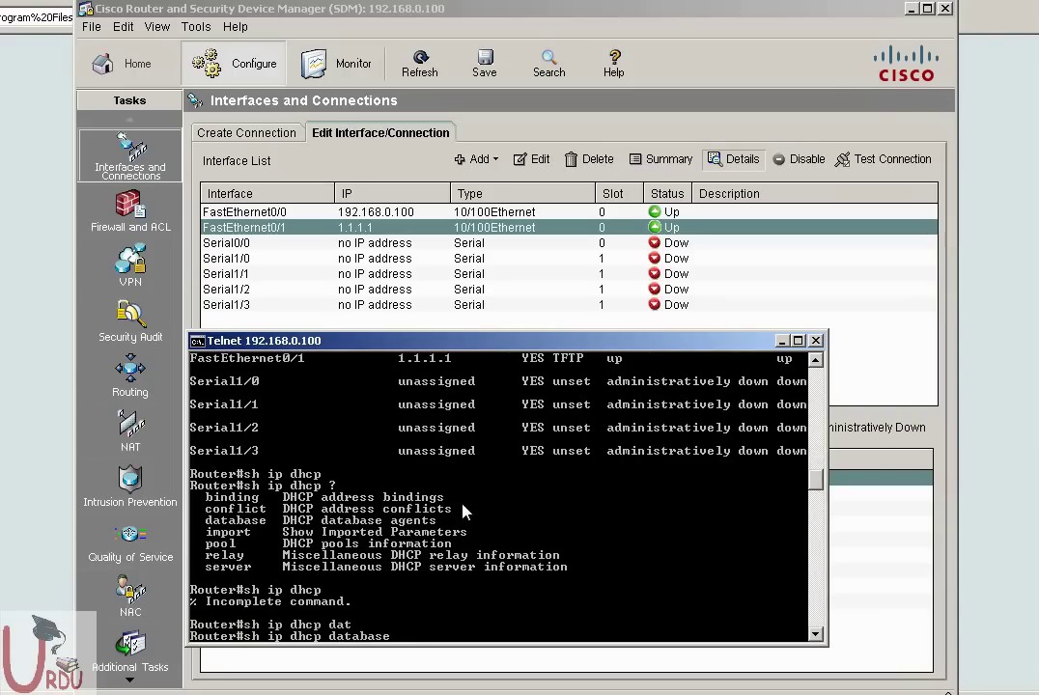
key("Return")
key("Up")
key("BackSpace")
key("BackSpace")
key("BackSpace")
key("BackSpace")
key("BackSpace")
key("BackSpace")
key("BackSpace")
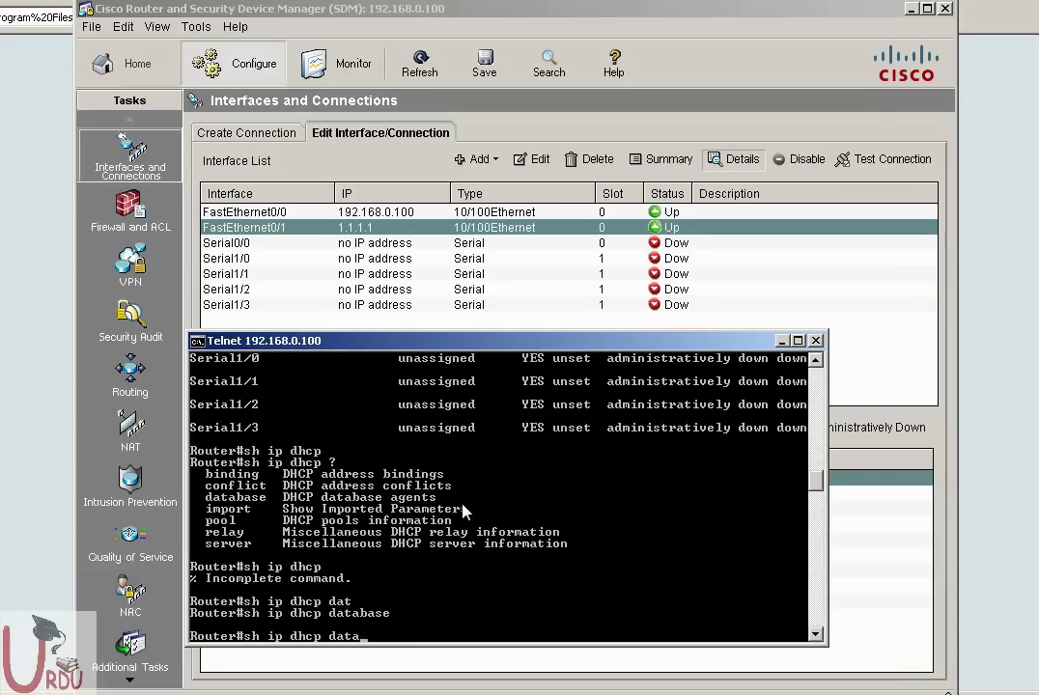
key("BackSpace")
type("pool")
key("Return")
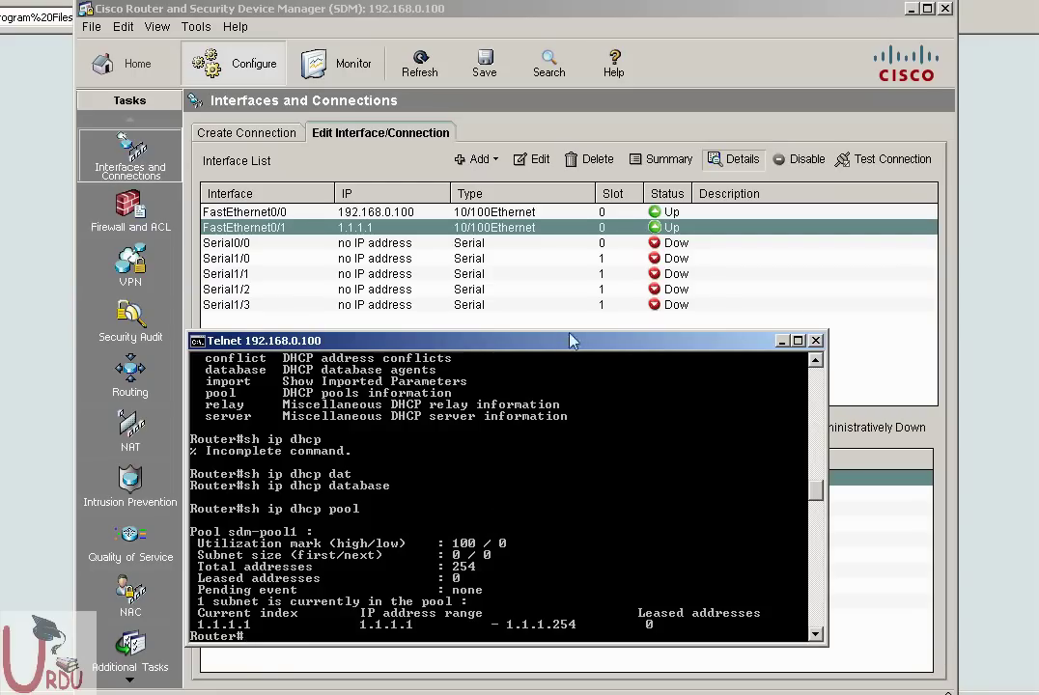
left_click_drag(474, 341, 610, 321)
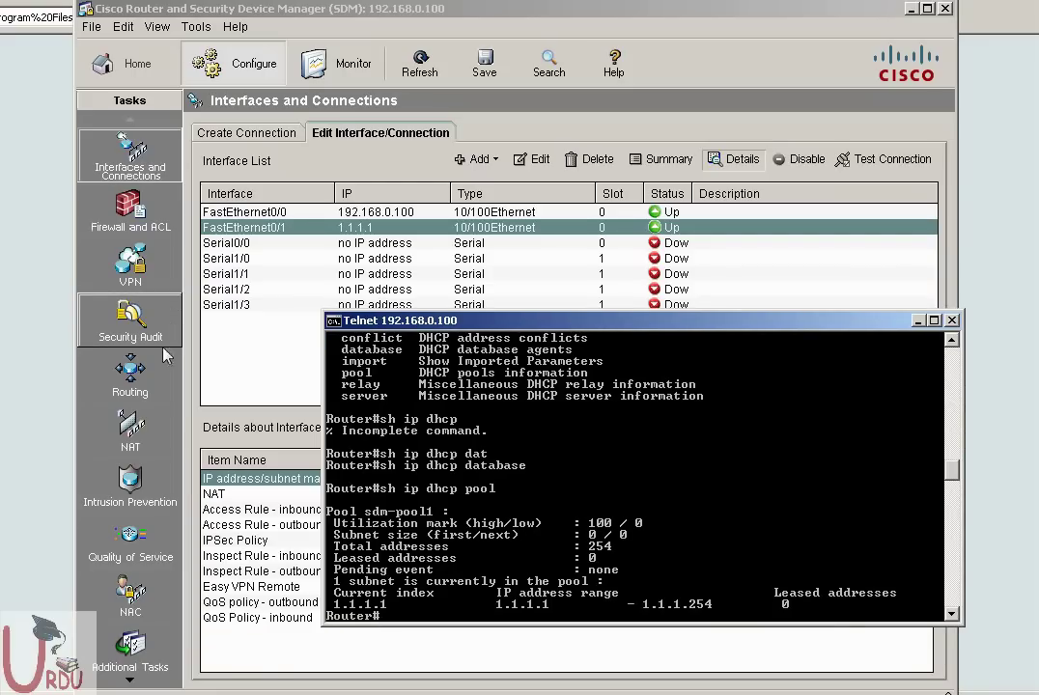
left_click(113, 189)
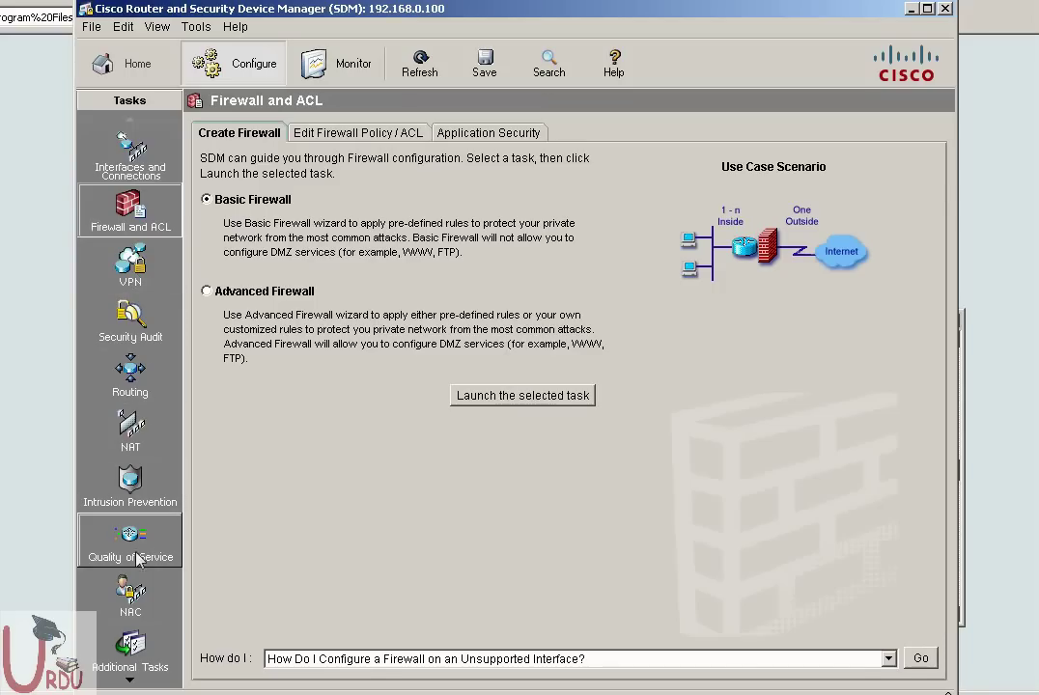
Select the Banner row under Additional Tasks > Router Properties to edit device properties
left_click(131, 649)
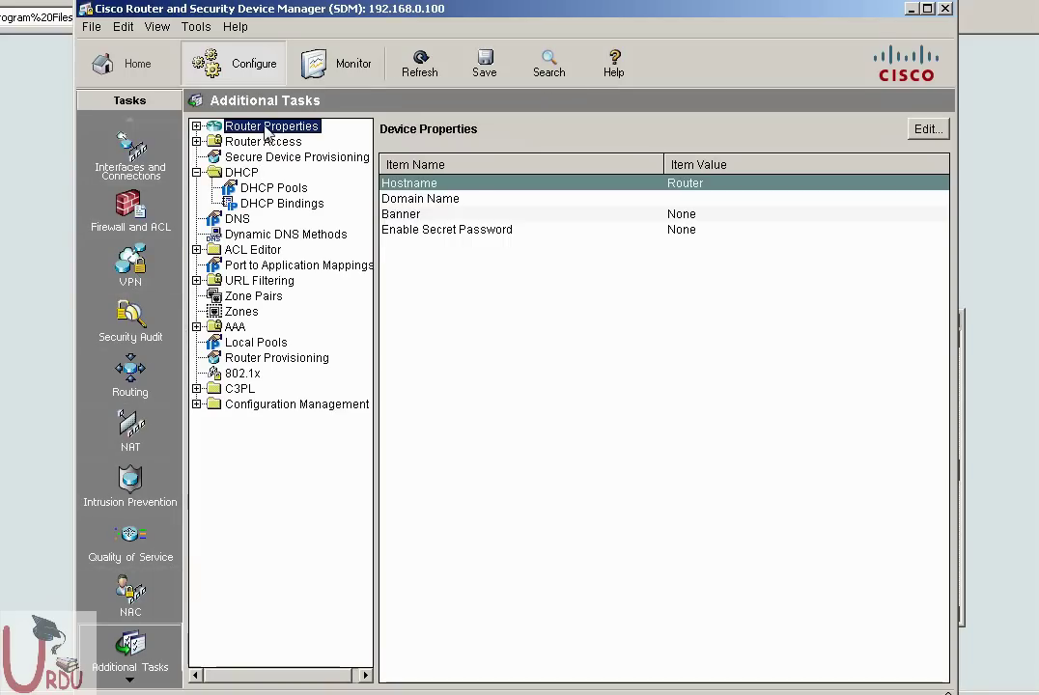
left_click(228, 127)
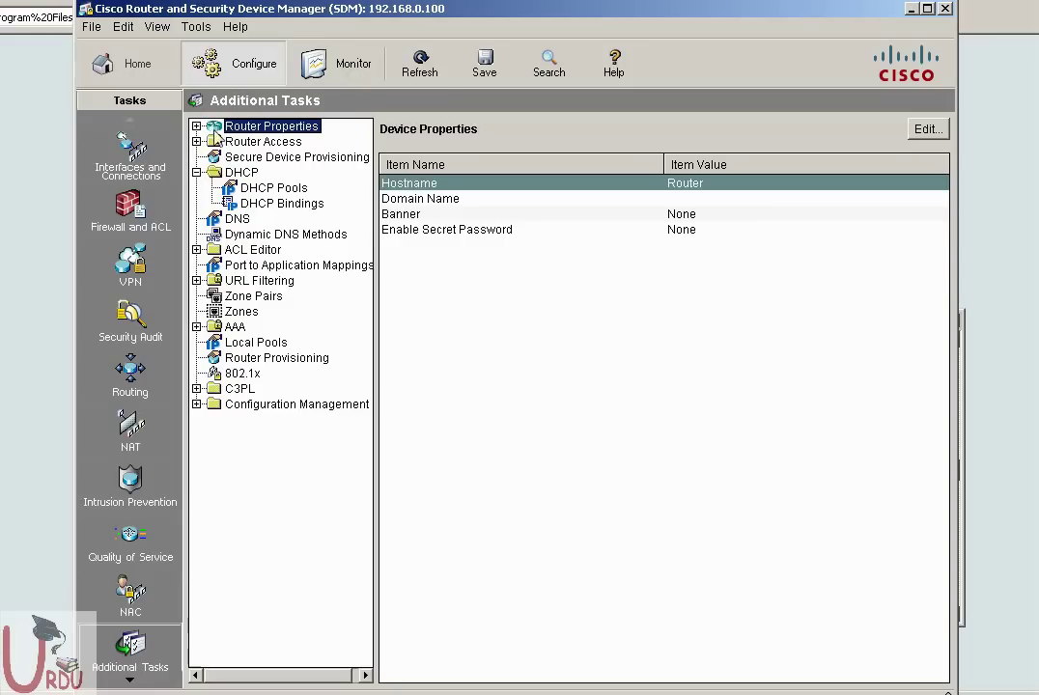
left_click(196, 126)
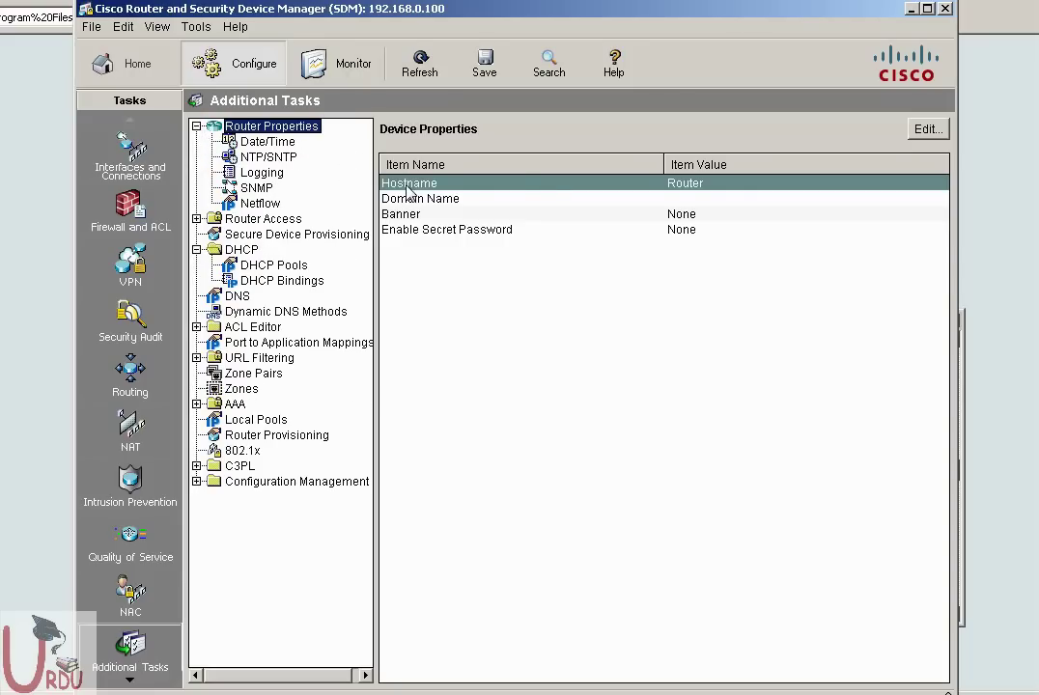
left_click(454, 201)
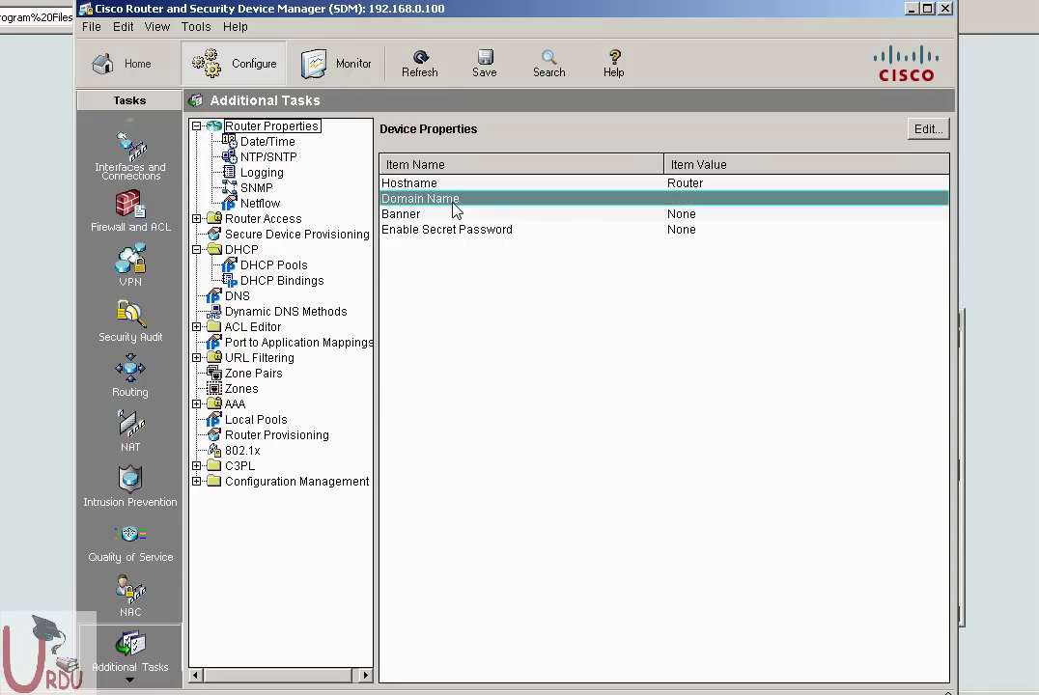
left_click(454, 215)
Set the device login banner to 'u r not welcome on my router :(' and deliver it to the router
left_click(929, 130)
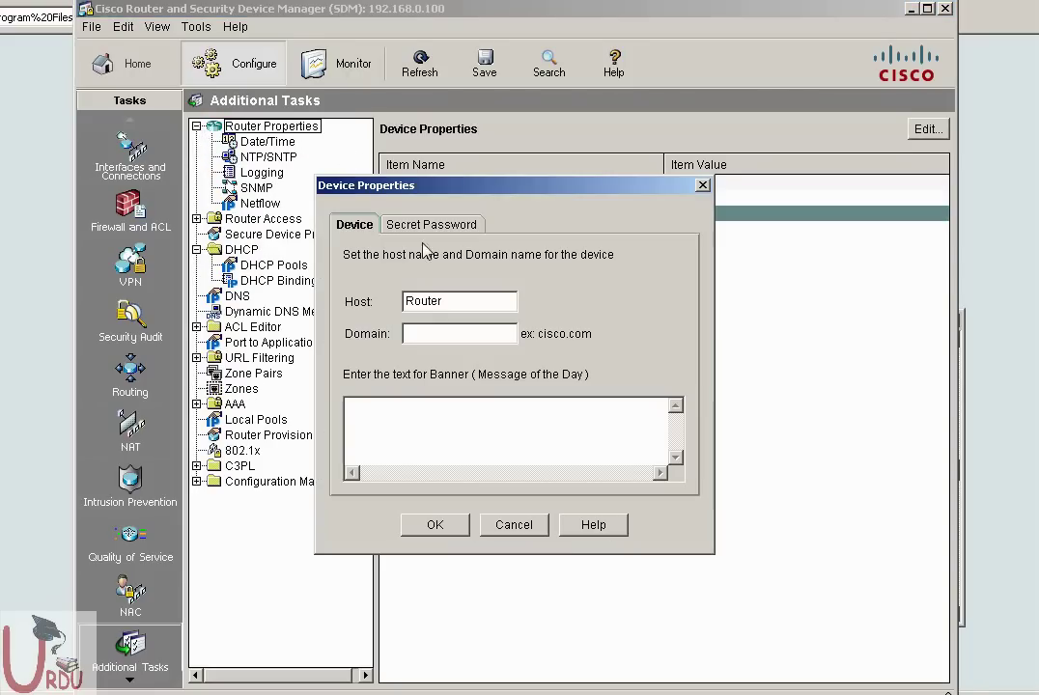
left_click(426, 408)
type("u r not welcome on my router :(")
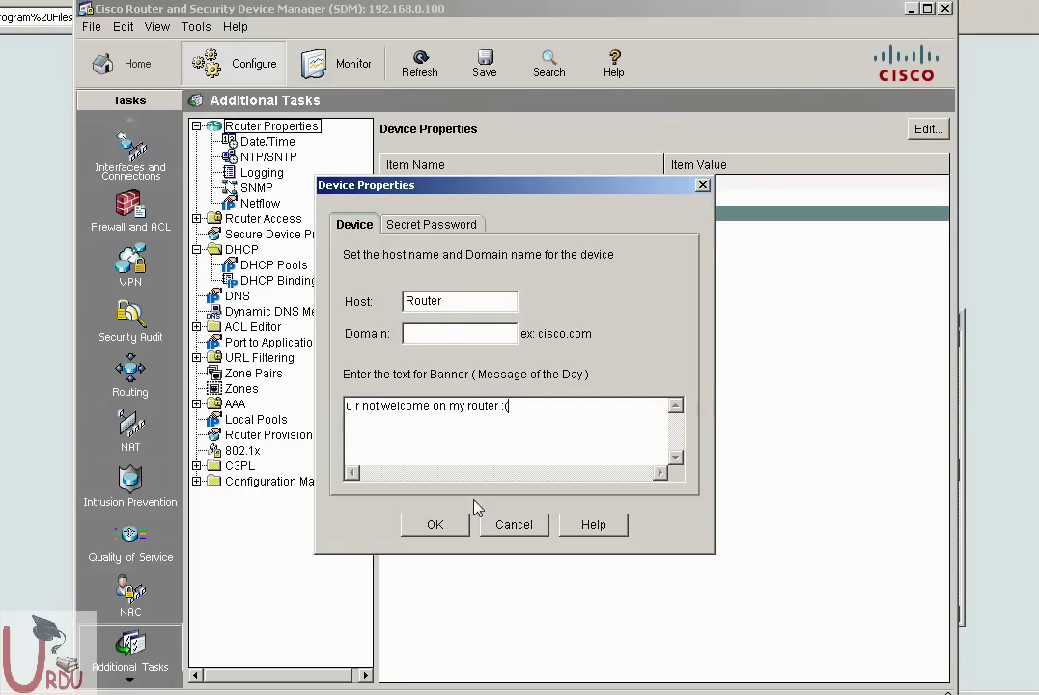
left_click(435, 524)
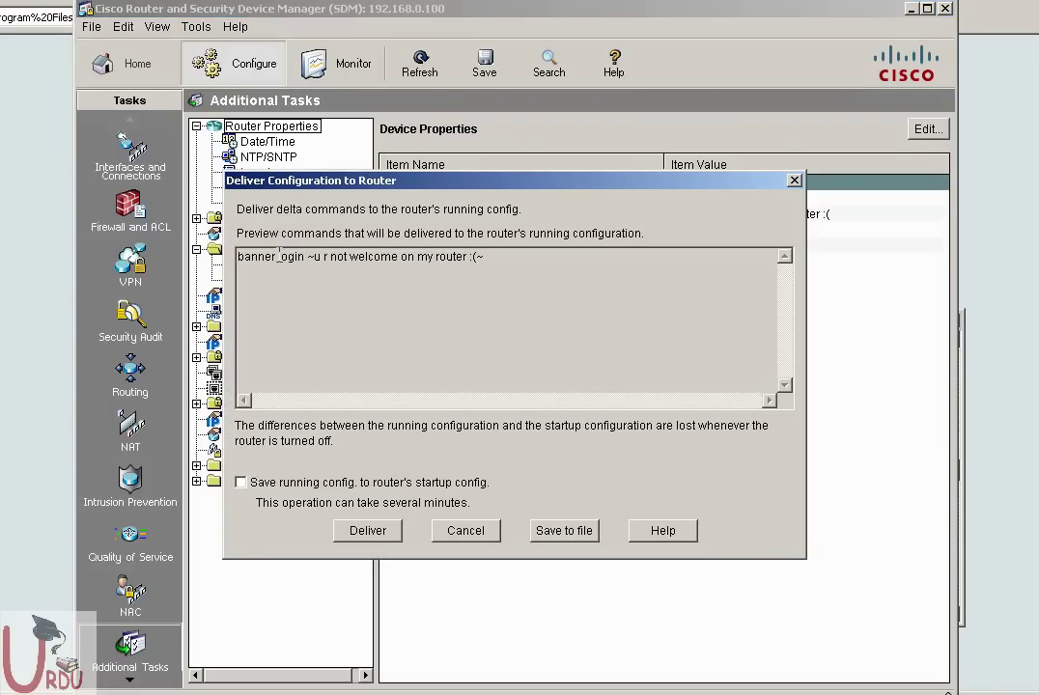
left_click(377, 536)
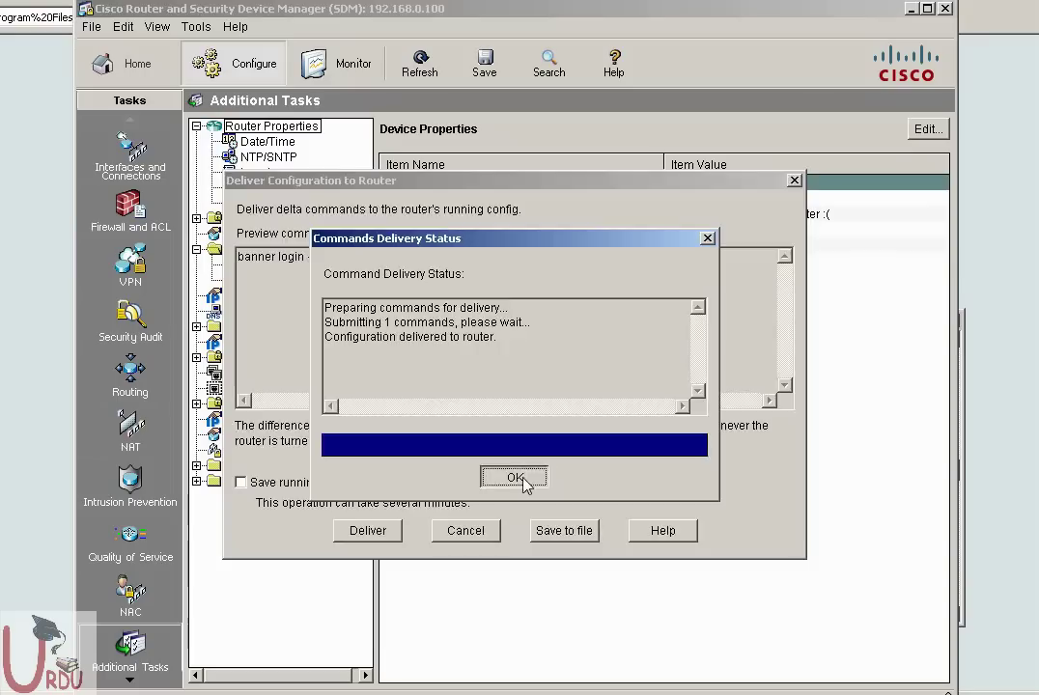
left_click(521, 477)
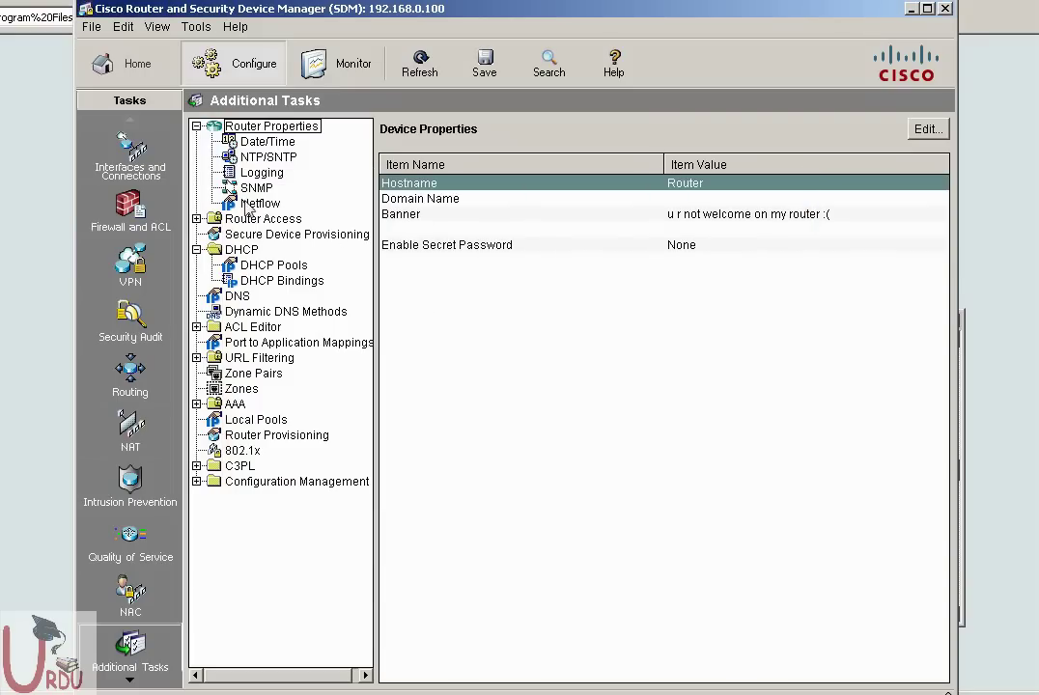
left_click(263, 142)
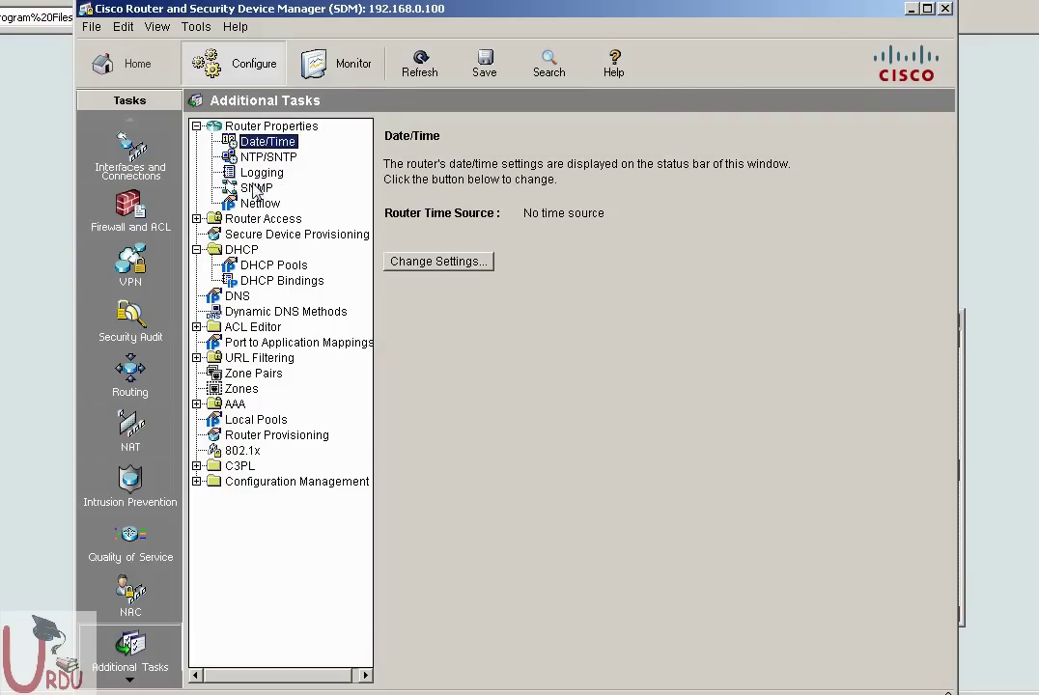
Browse SNMP, Logging and NTP, then inspect sdm-pool1's 1.1.1.10-1.1.1.20 range under DHCP Pools
left_click(257, 189)
left_click(261, 172)
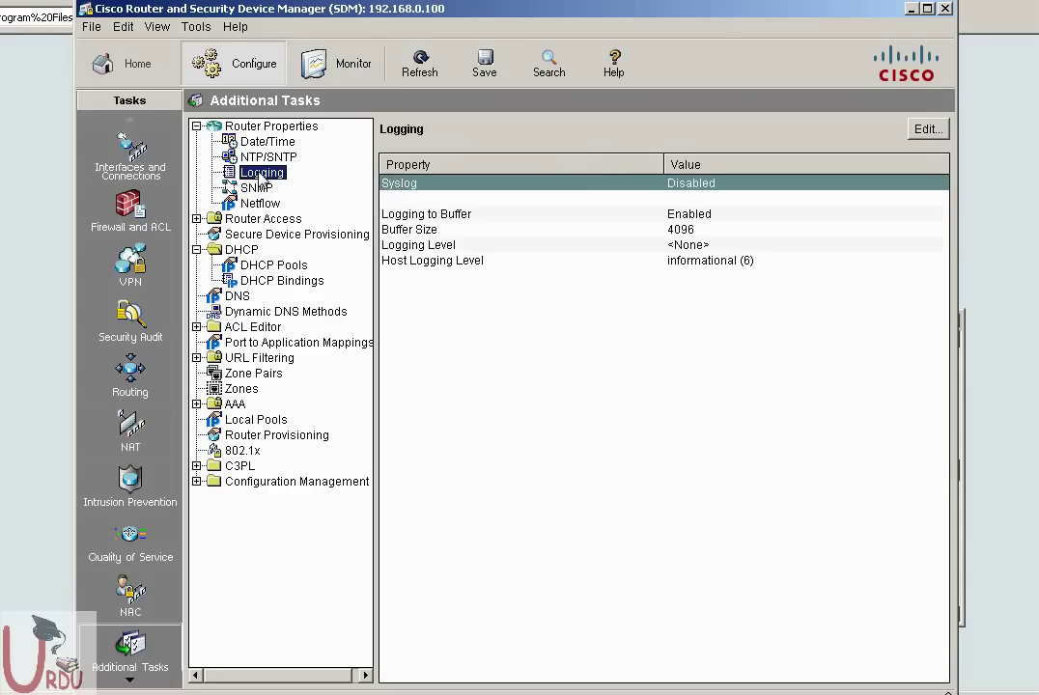
left_click(263, 160)
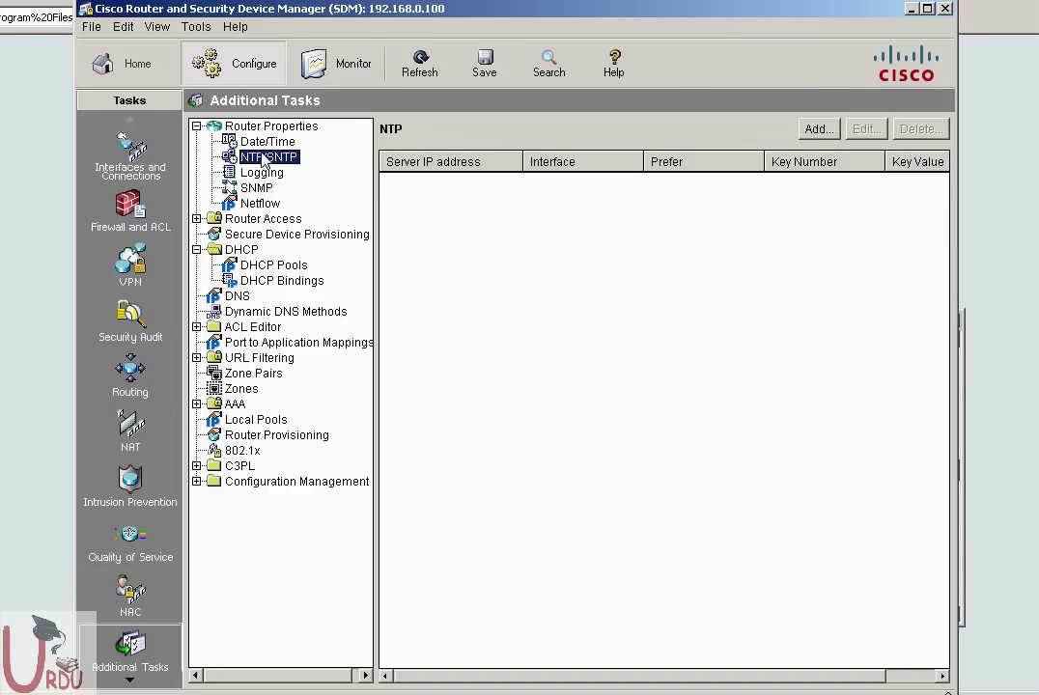
left_click(241, 250)
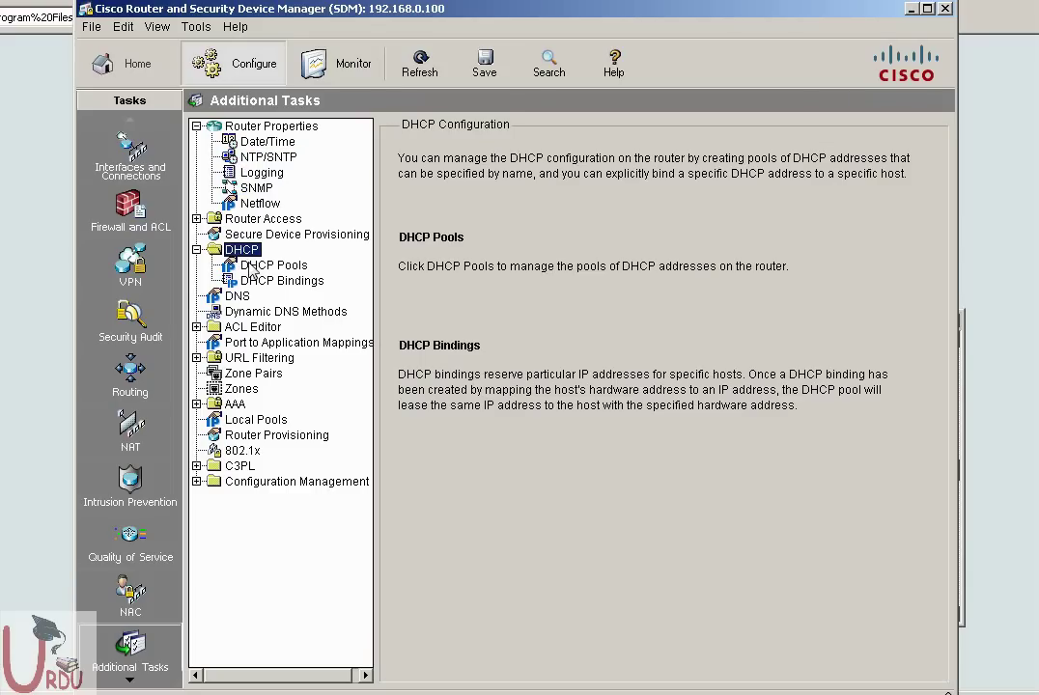
left_click(280, 267)
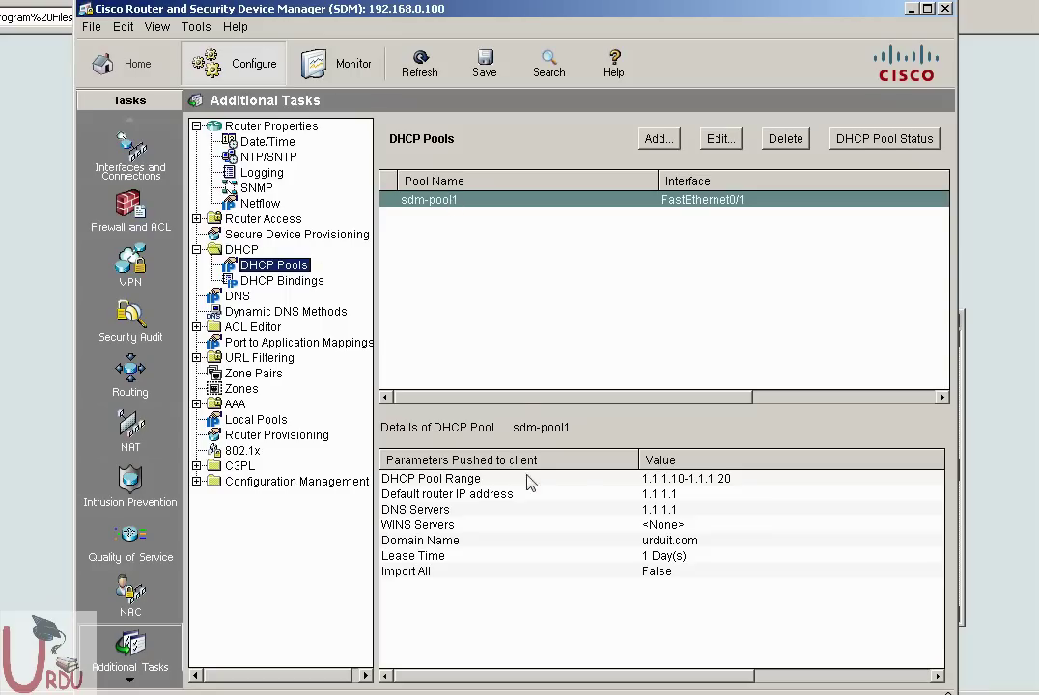
left_click(467, 480)
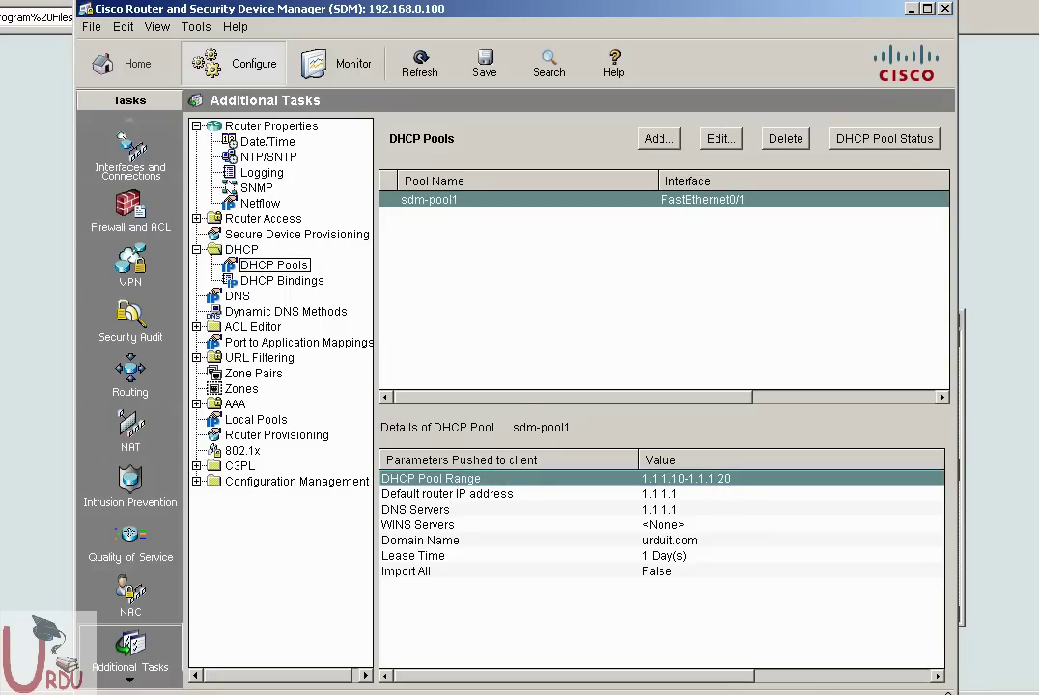
key("alt+Tab")
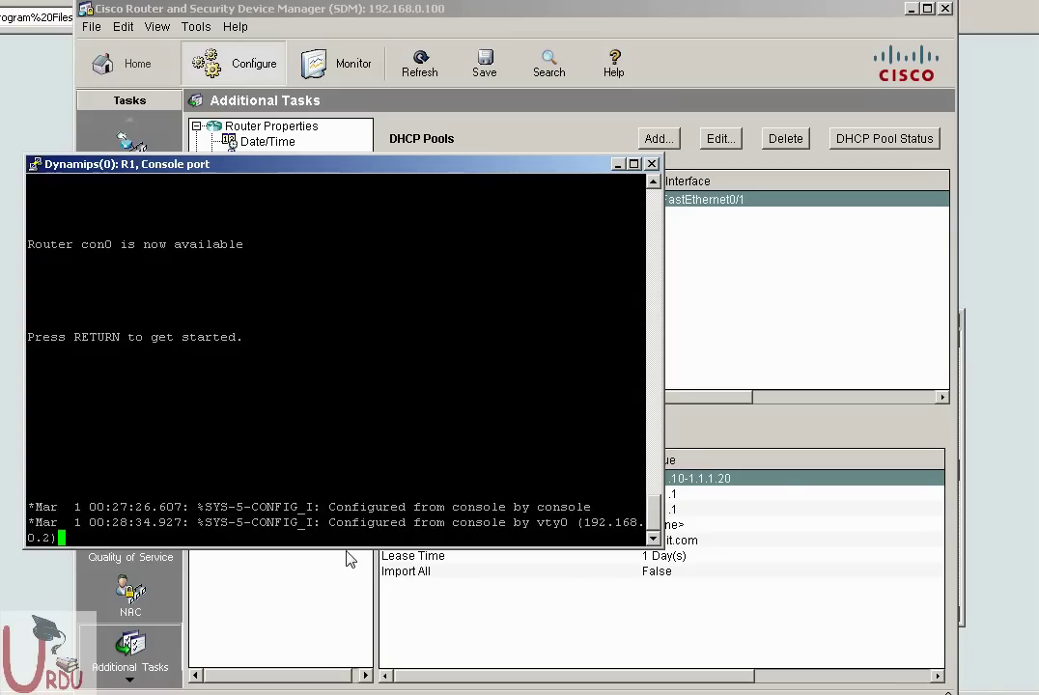
key("Return")
key("Return")
key("Return")
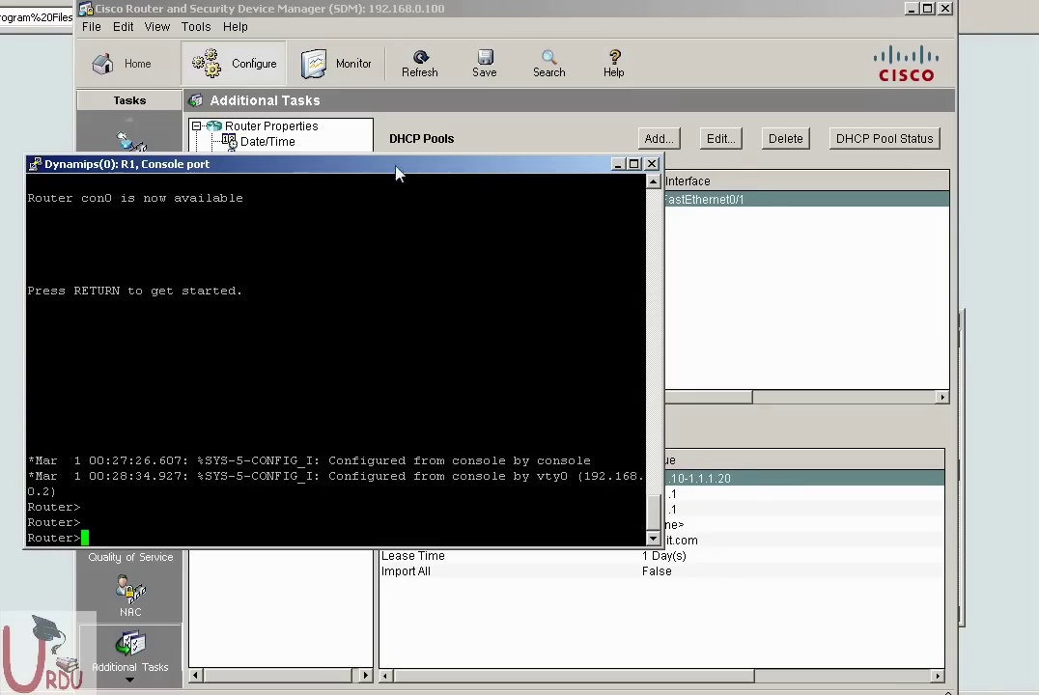
left_click_drag(401, 166, 480, 167)
left_click(697, 165)
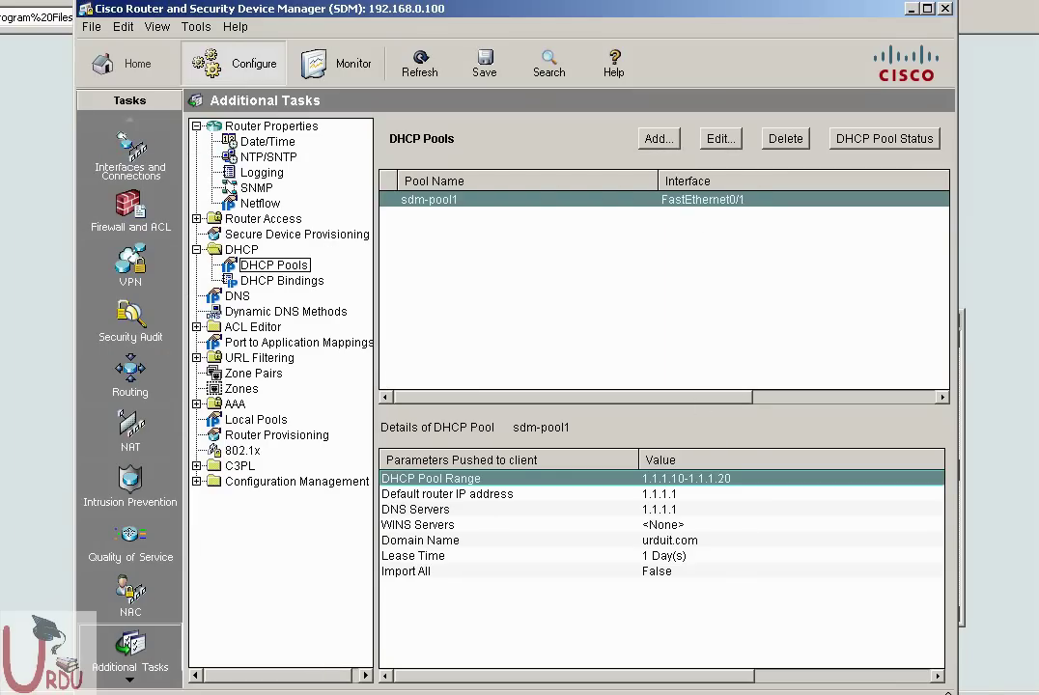
key("alt+Tab")
key("Return")
key("Return")
key("Return")
key("Return")
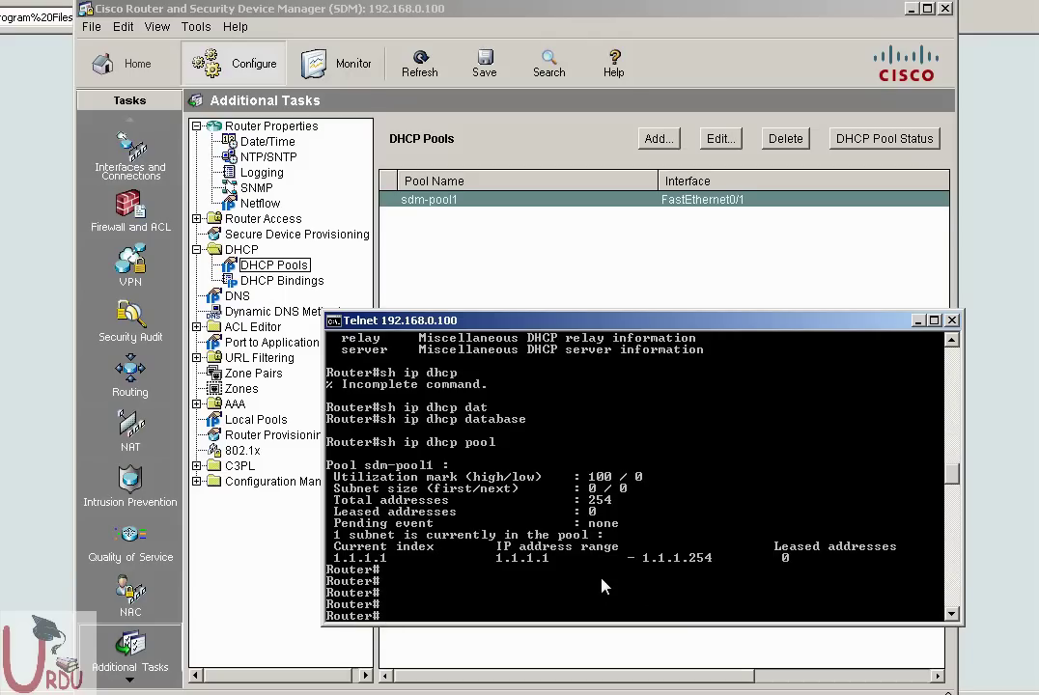
key("Up")
key("Return")
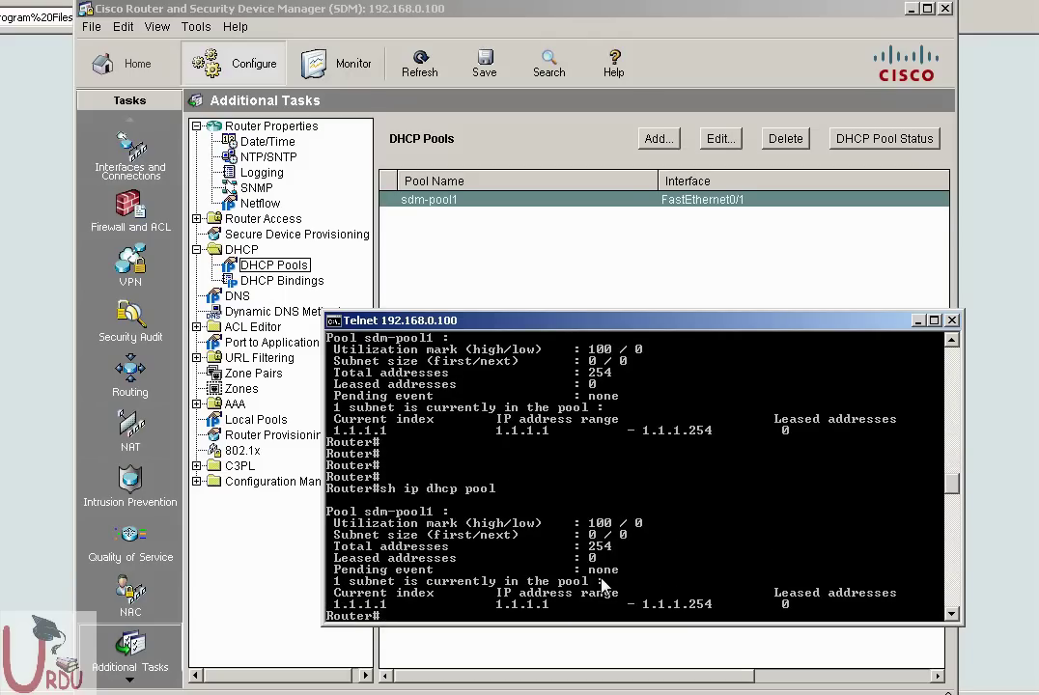
type("sh run")
key("Return")
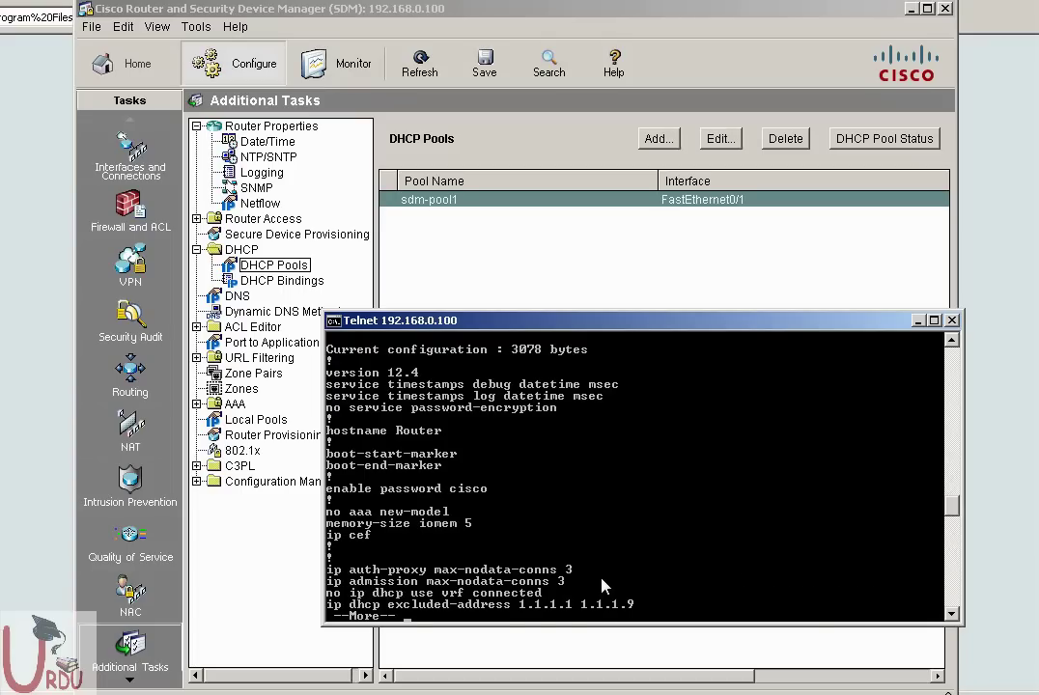
key("space")
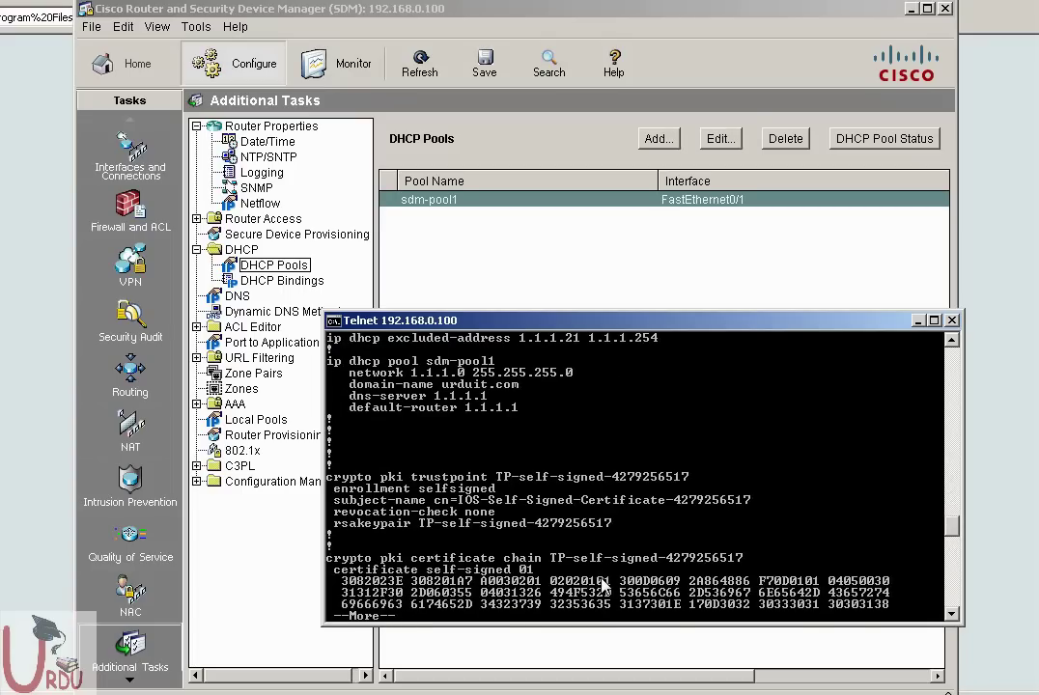
left_click(918, 321)
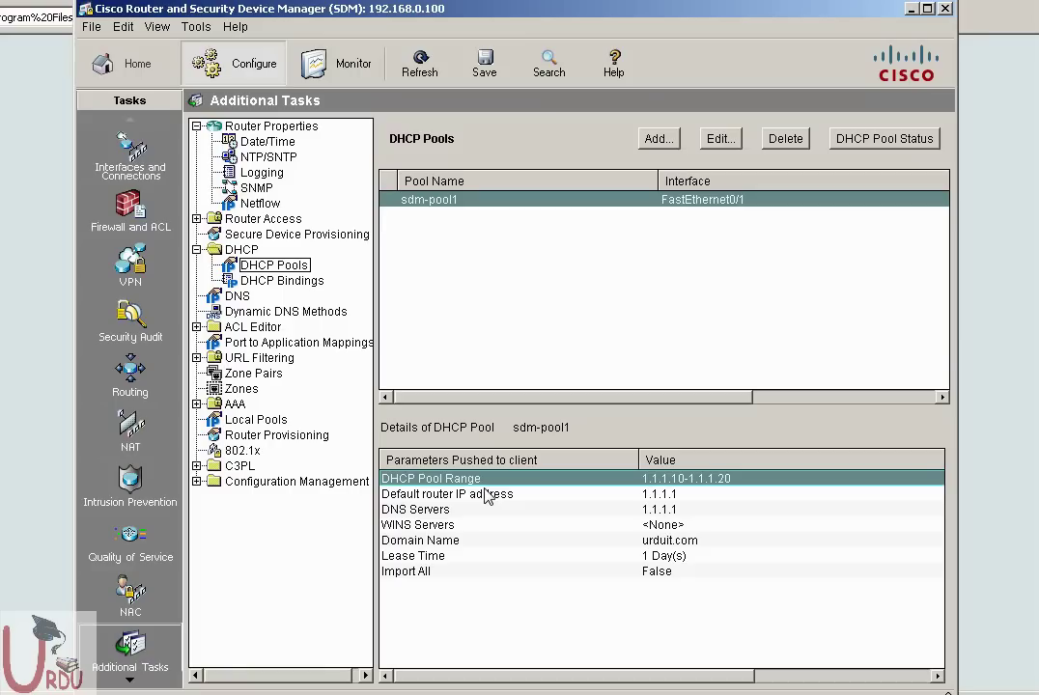
Review sdm-pool1's lease time, DHCP bindings, user accounts, VTY and management access, then view Routing
left_click(427, 557)
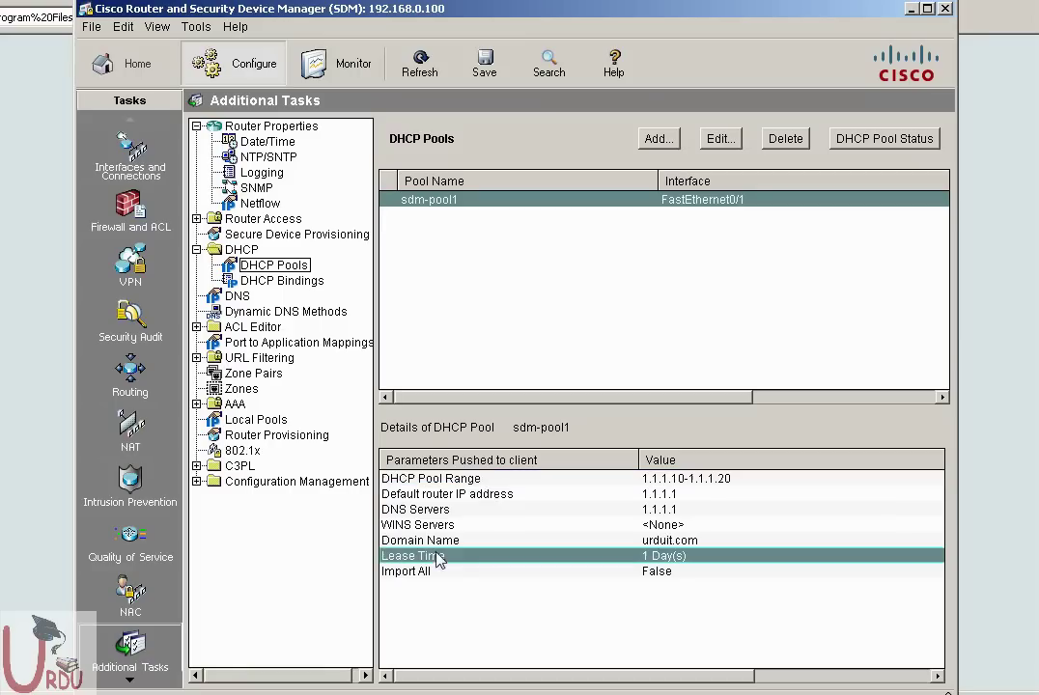
left_click(249, 280)
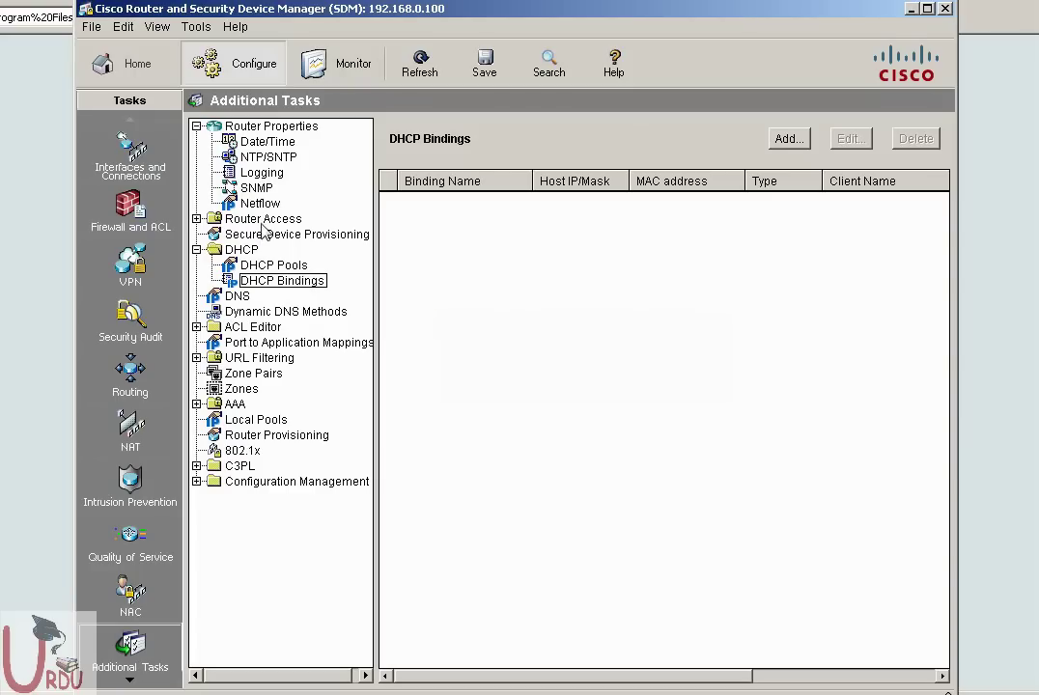
left_click(197, 220)
left_click(249, 234)
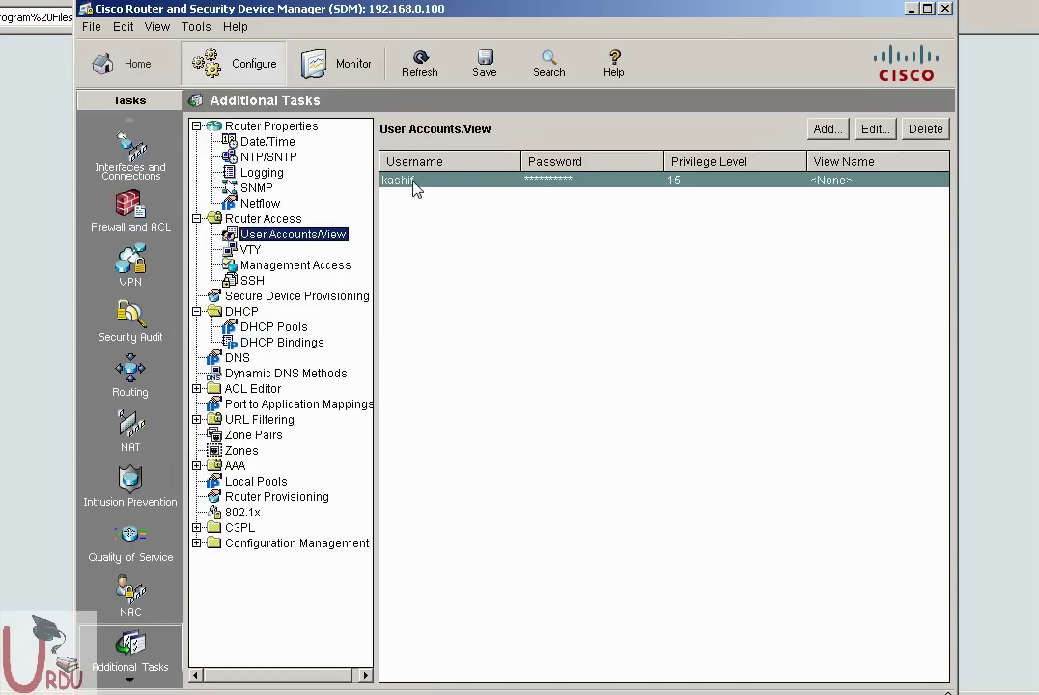
left_click(250, 250)
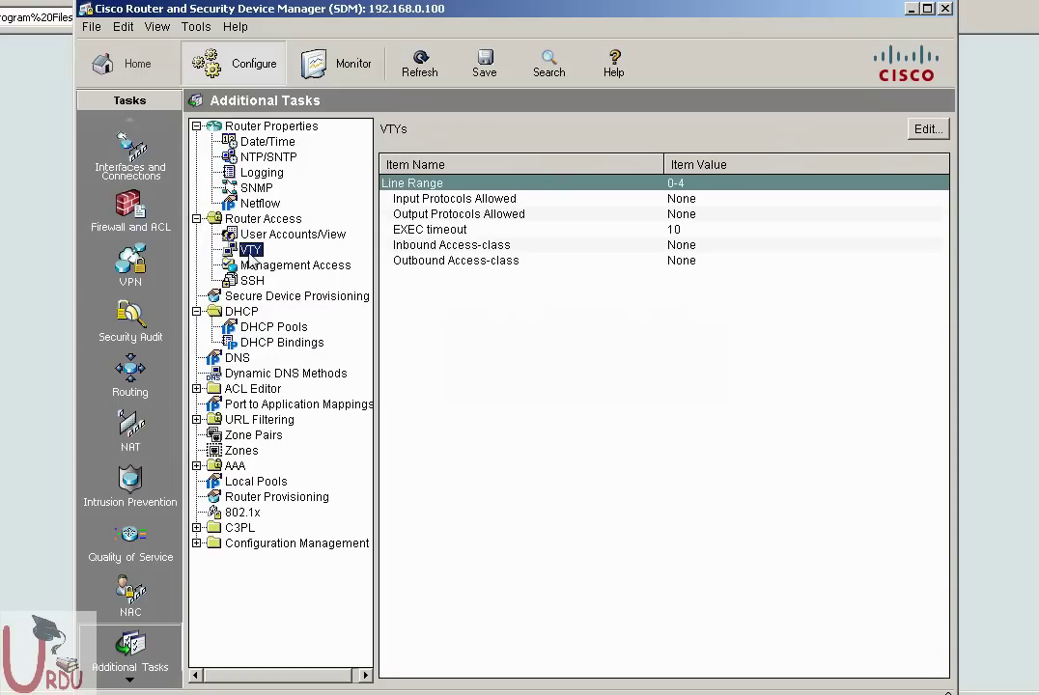
left_click(323, 266)
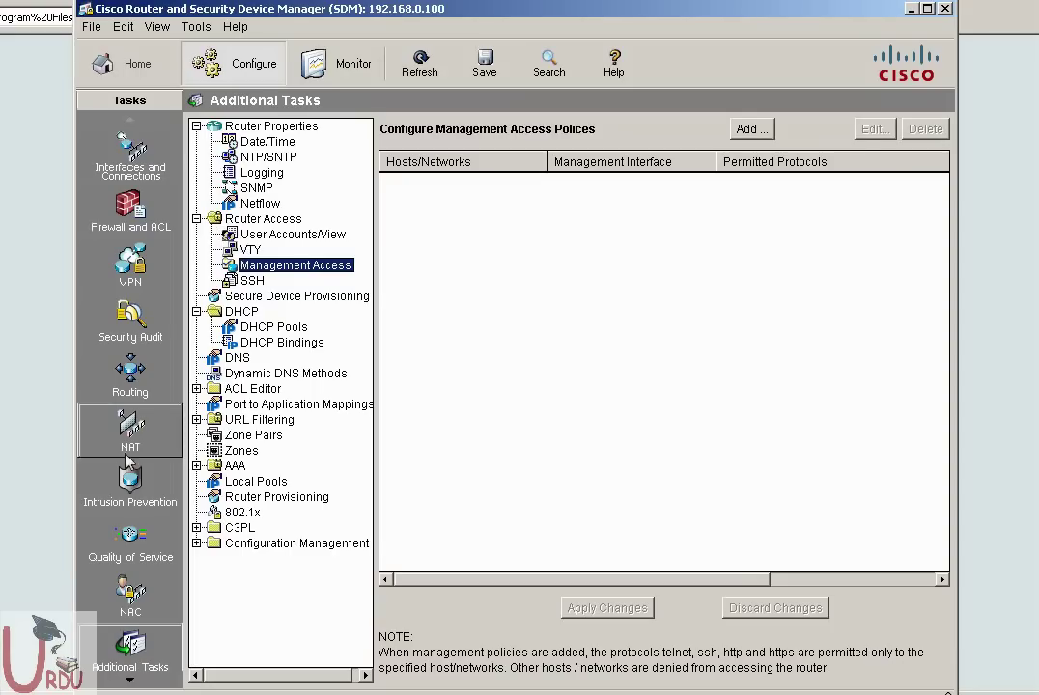
left_click(120, 377)
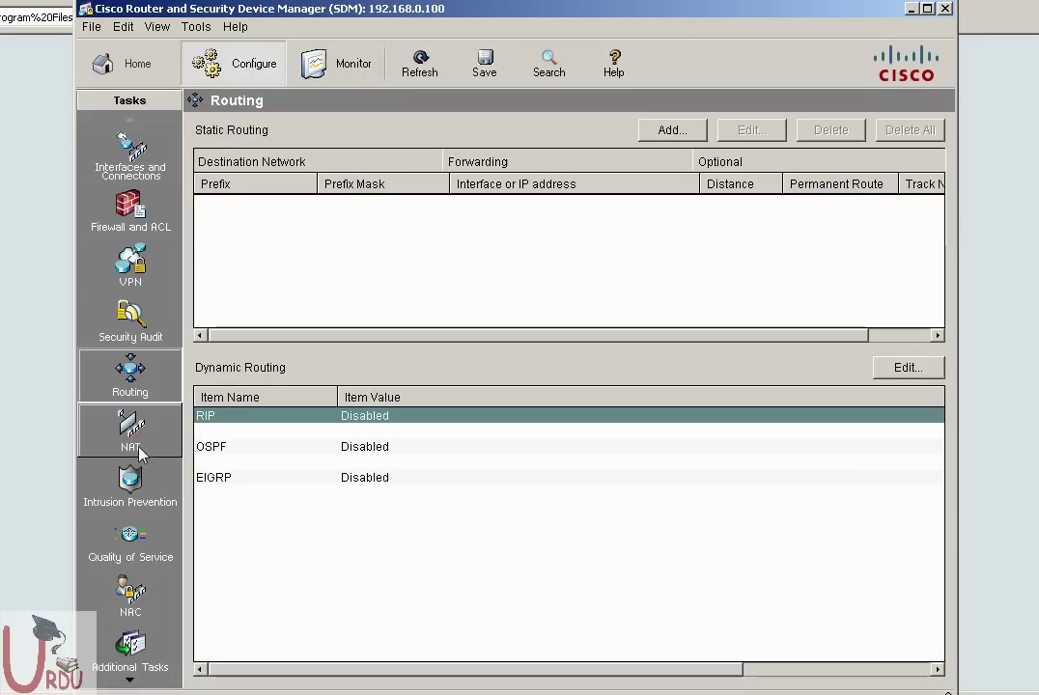
Glance at NAT, Routing and Interfaces and Connections, return to the overview, and close SDM
left_click(132, 440)
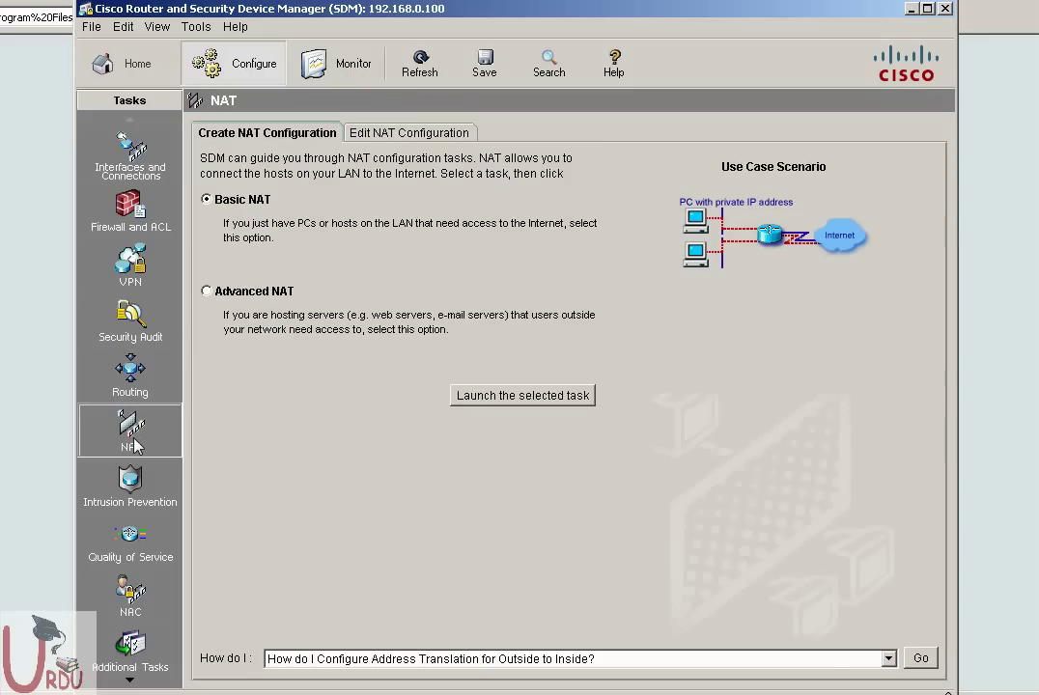
left_click(131, 384)
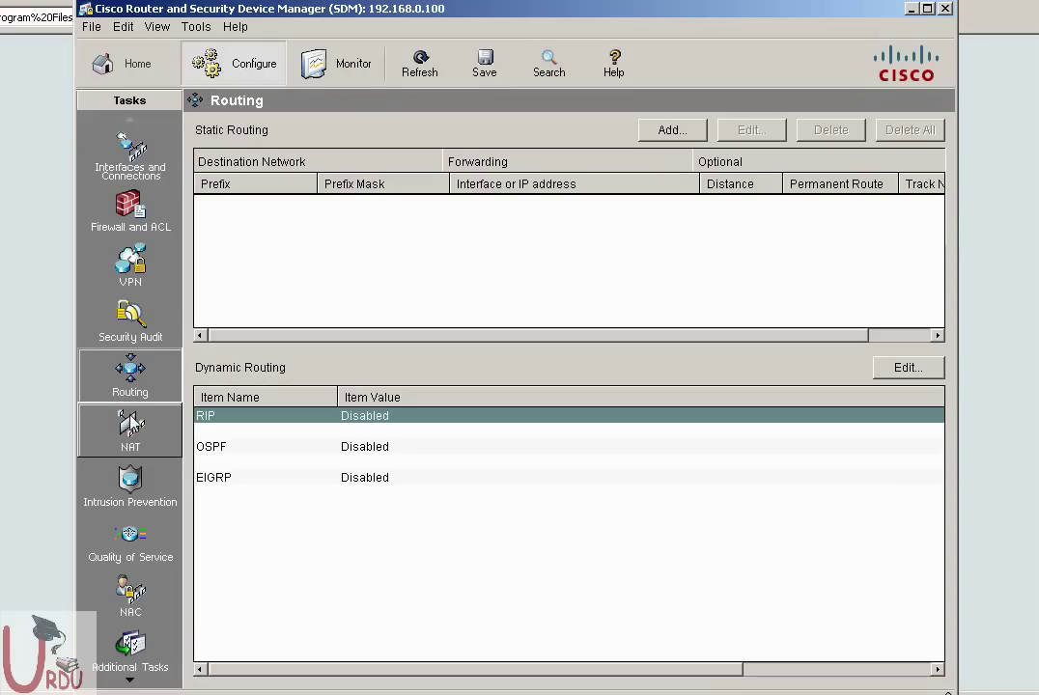
left_click(127, 154)
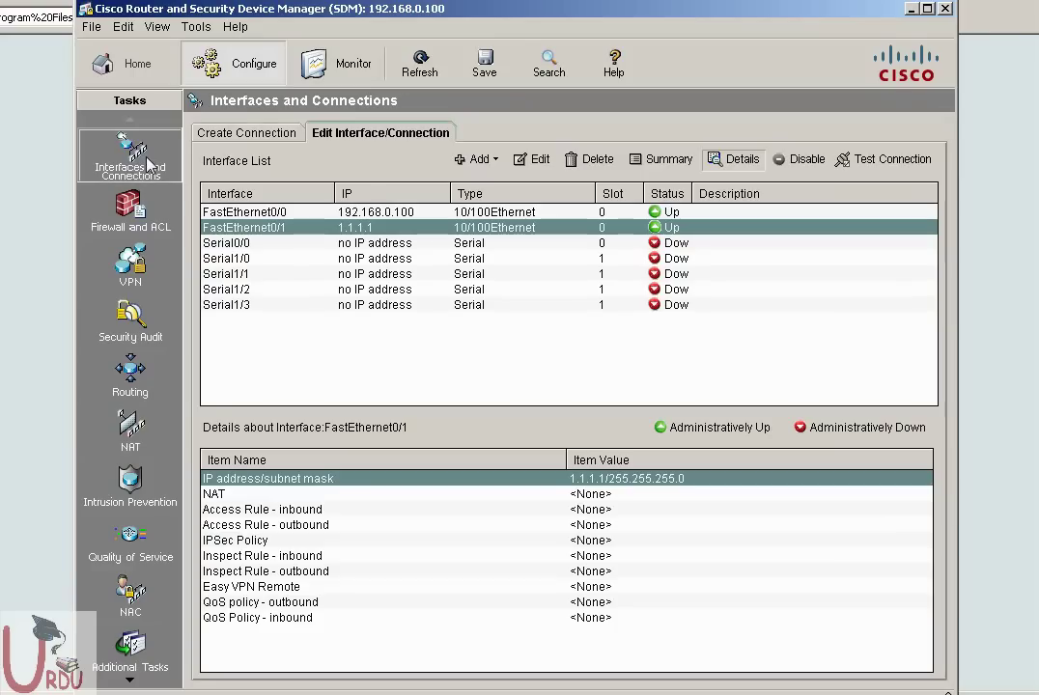
left_click(150, 64)
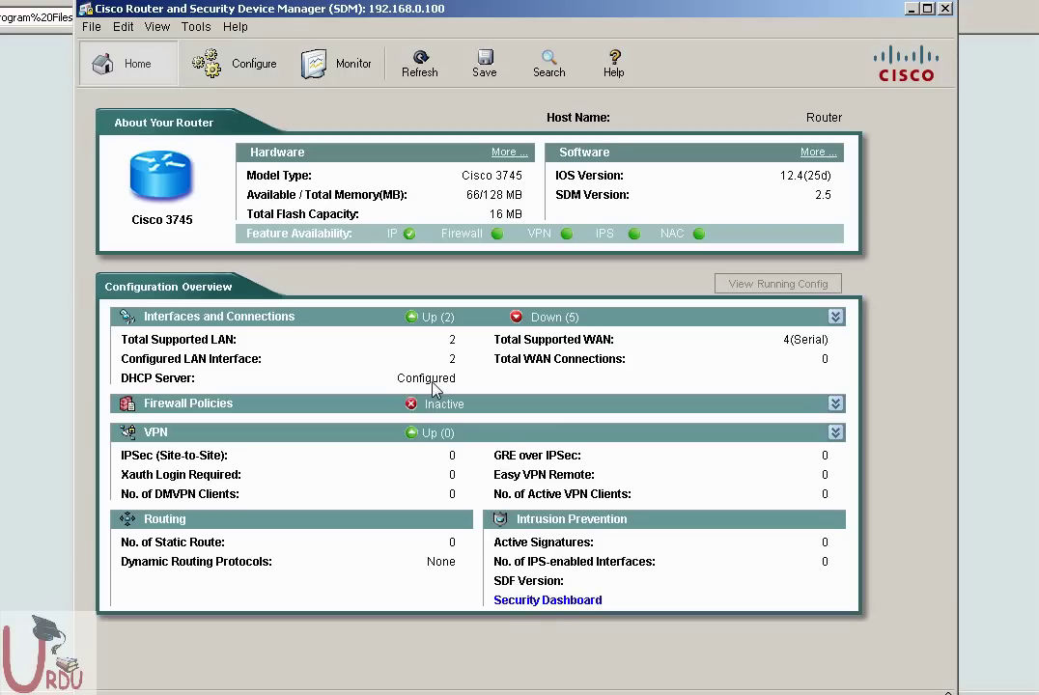
left_click(944, 8)
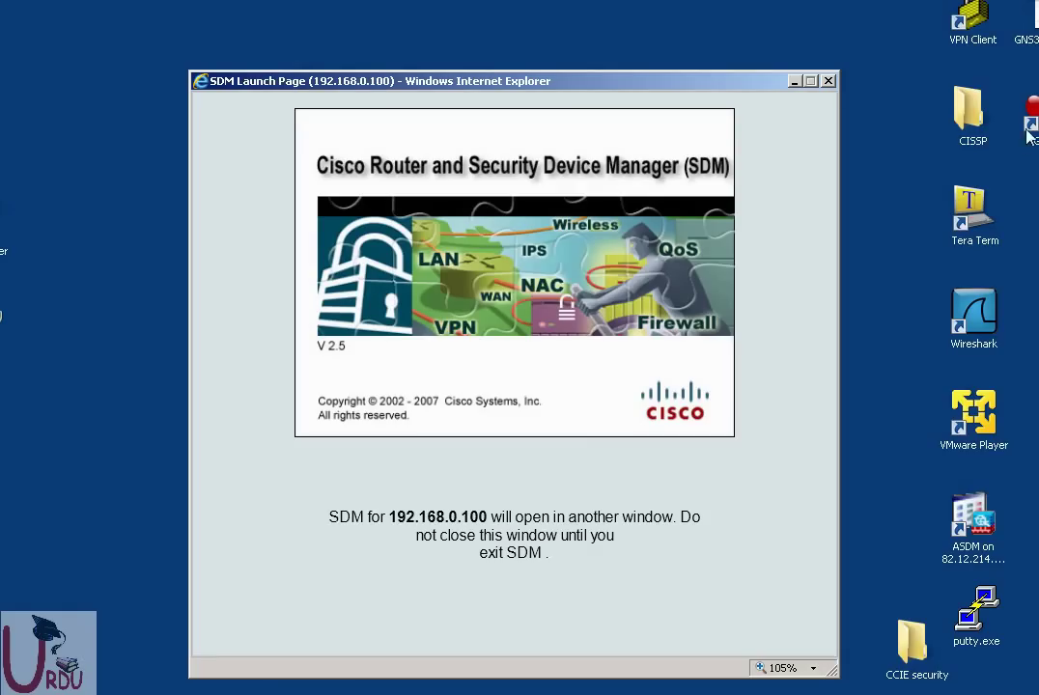
Close the SDM launch page and arrange GNS3 so C2, SW1, R1 and Cloud are all visible
left_click_drag(1014, 142, 884, 114)
left_click(827, 81)
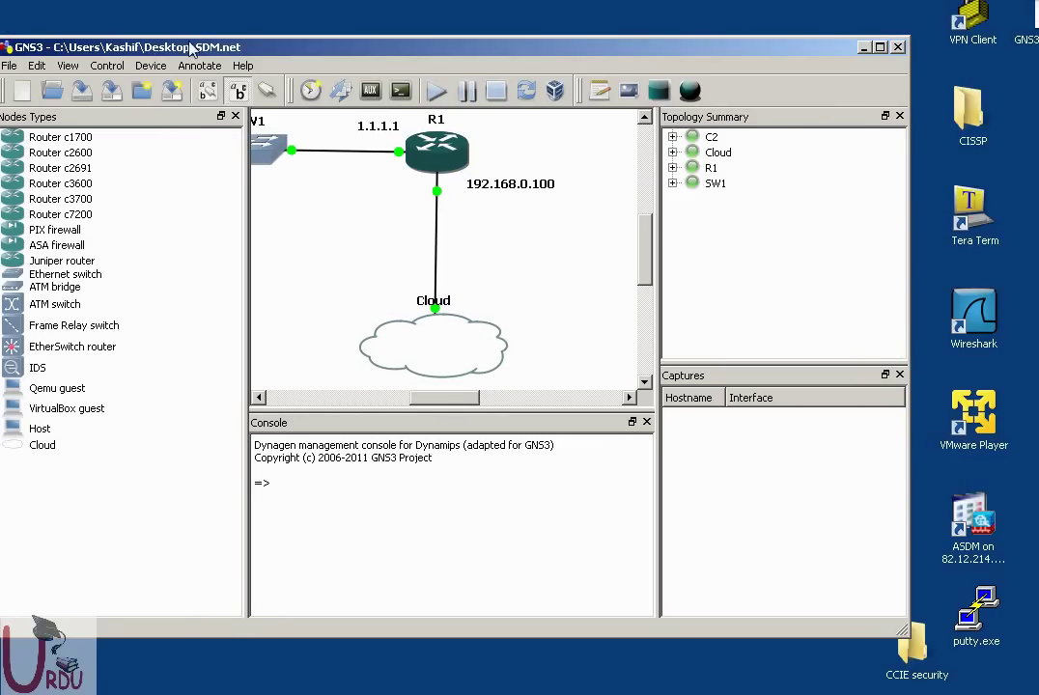
left_click_drag(190, 48, 233, 44)
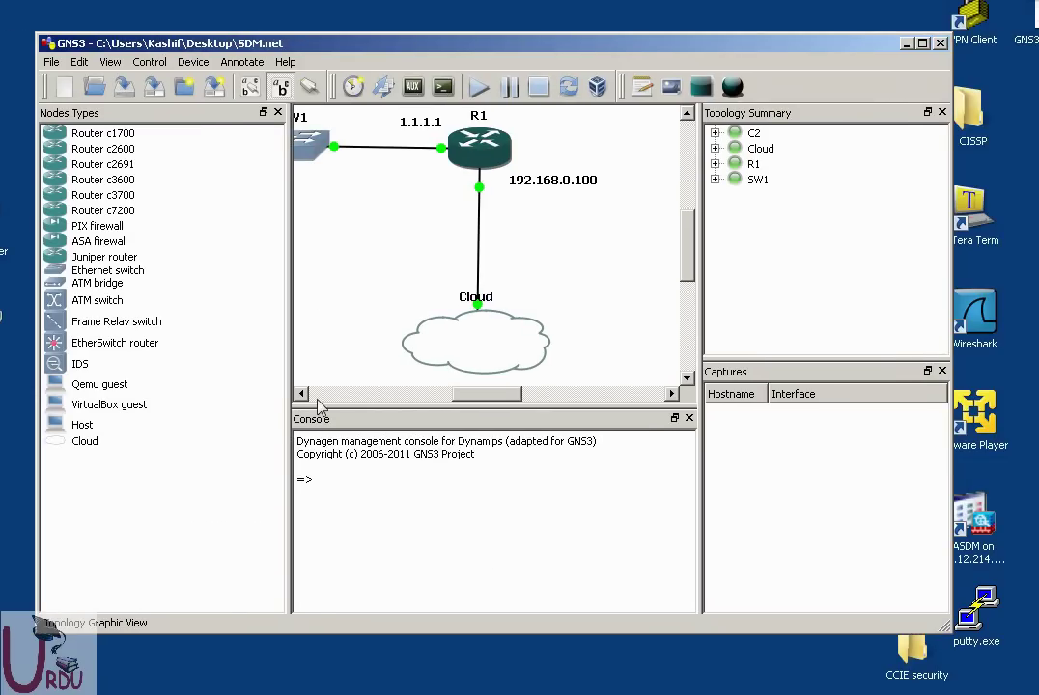
left_click_drag(758, 265, 860, 271)
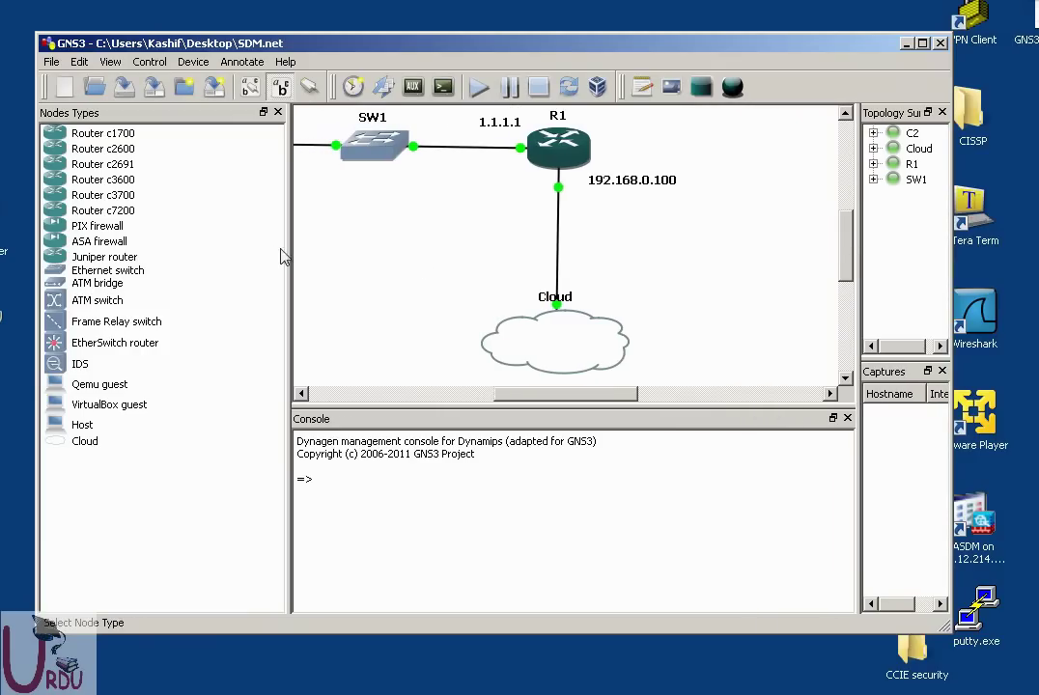
left_click_drag(286, 246, 162, 261)
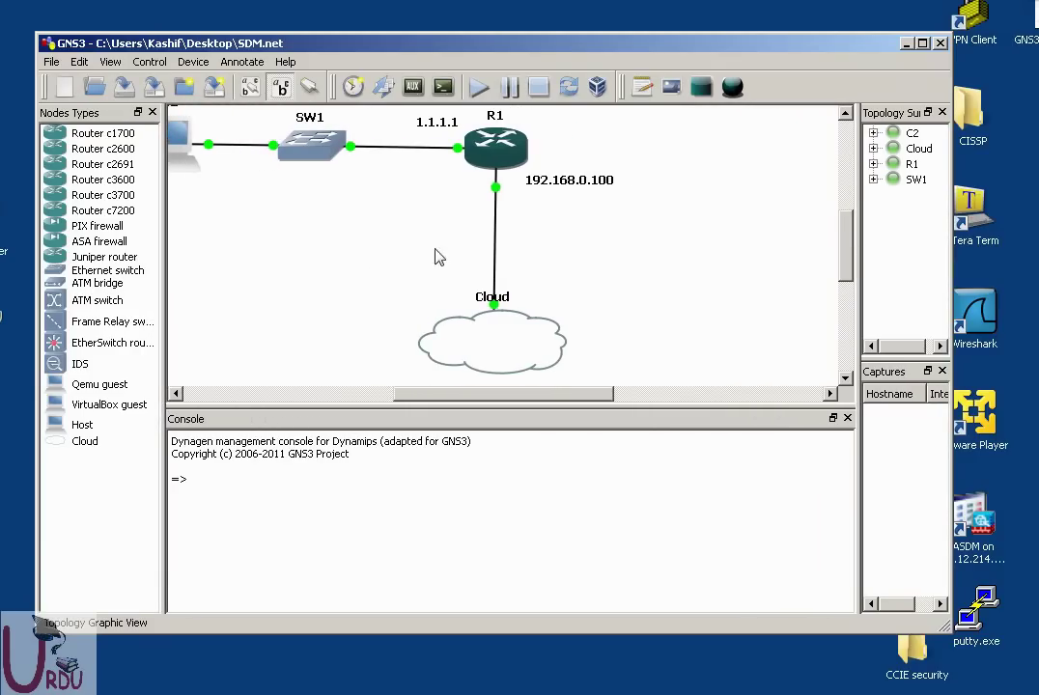
left_click_drag(675, 358, 111, 88)
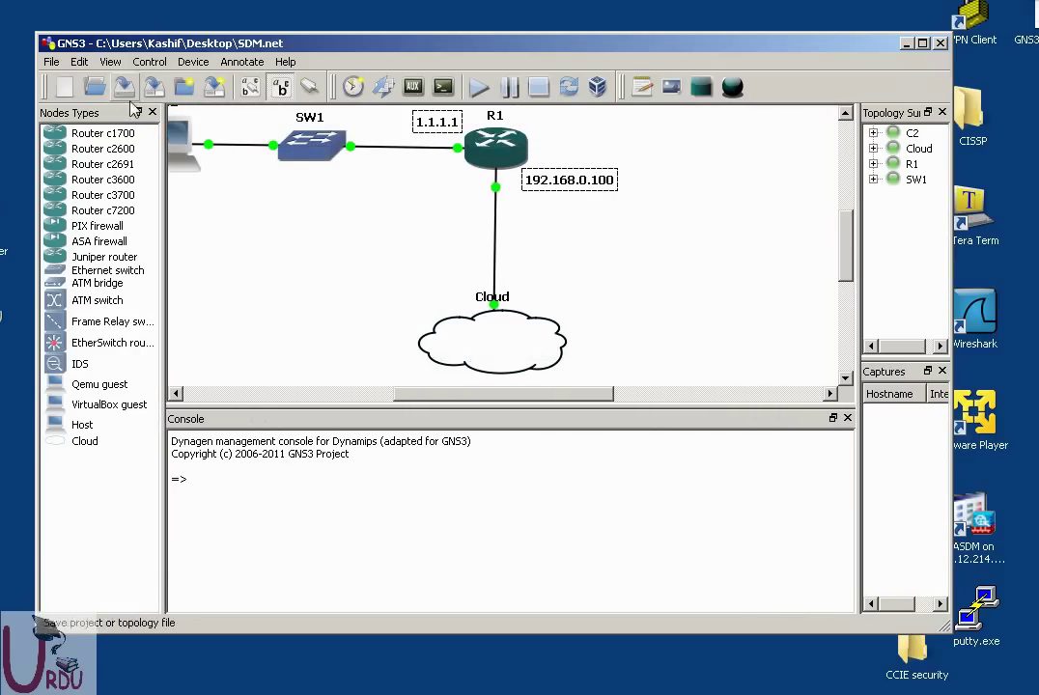
left_click_drag(301, 154, 398, 170)
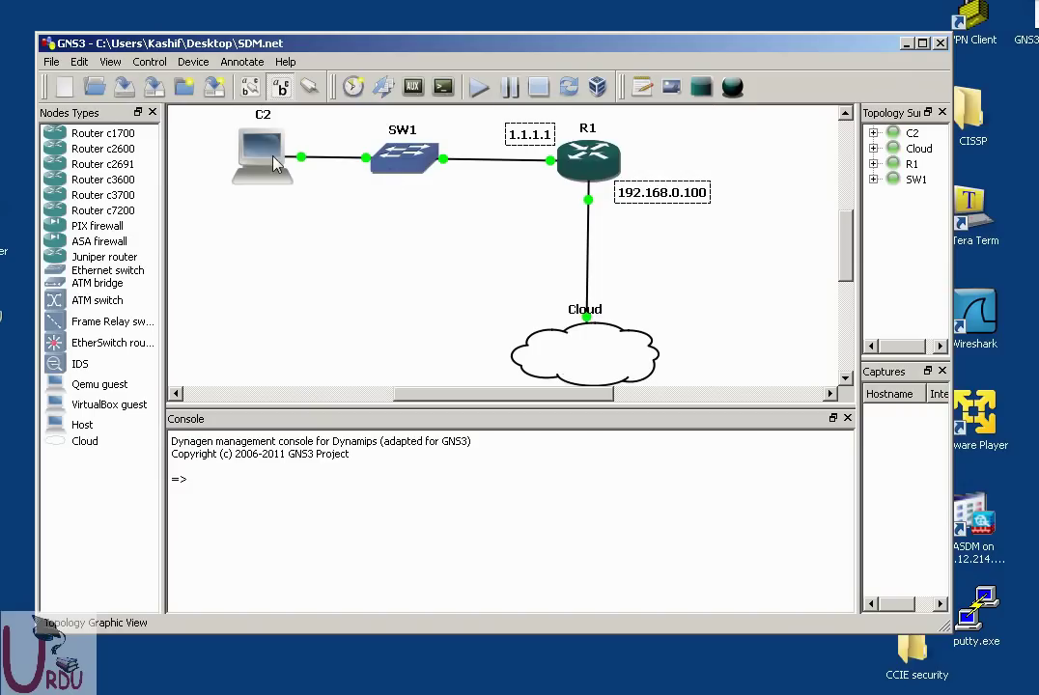
left_click(222, 130)
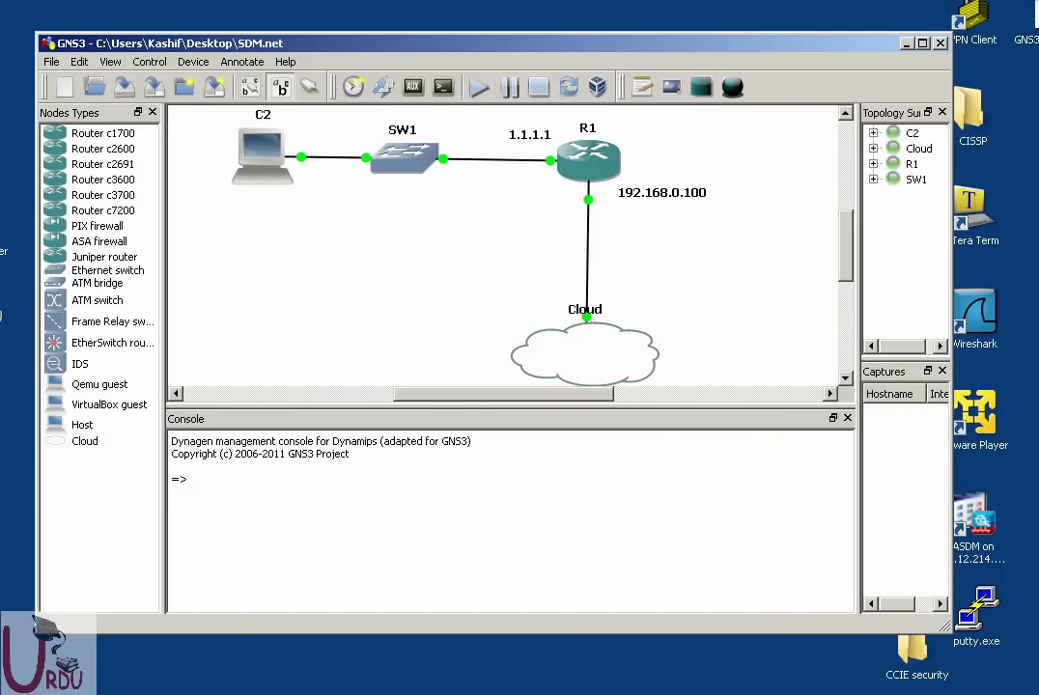
Launch the VPCS virtual PC simulator from Start > Programs > GNS3
key("super")
mouse_move(20, 485)
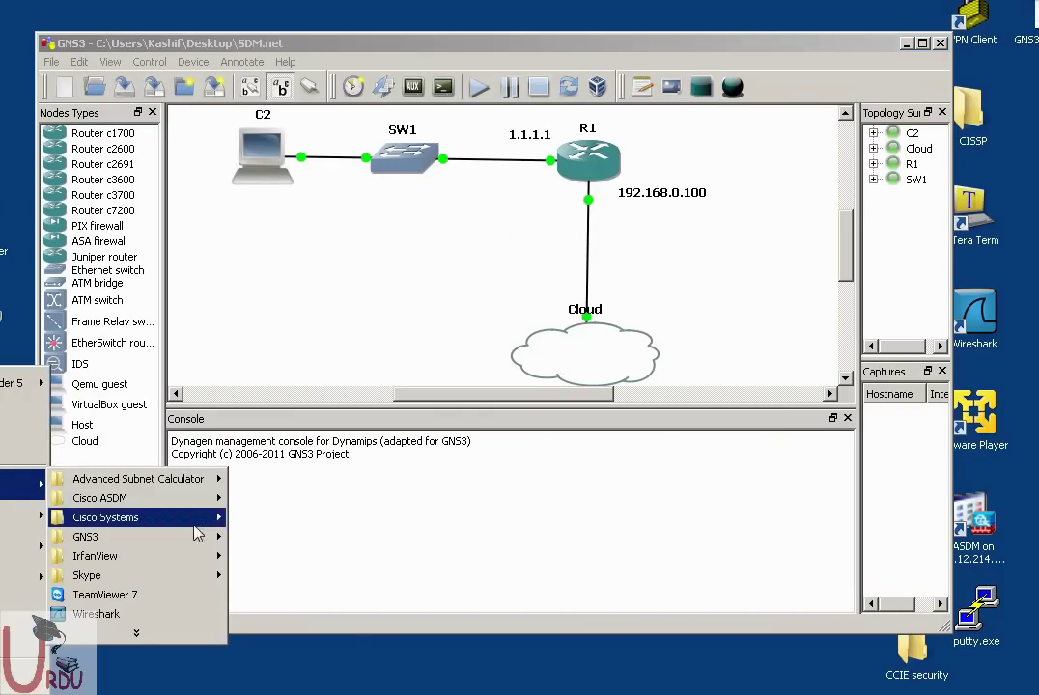
mouse_move(198, 537)
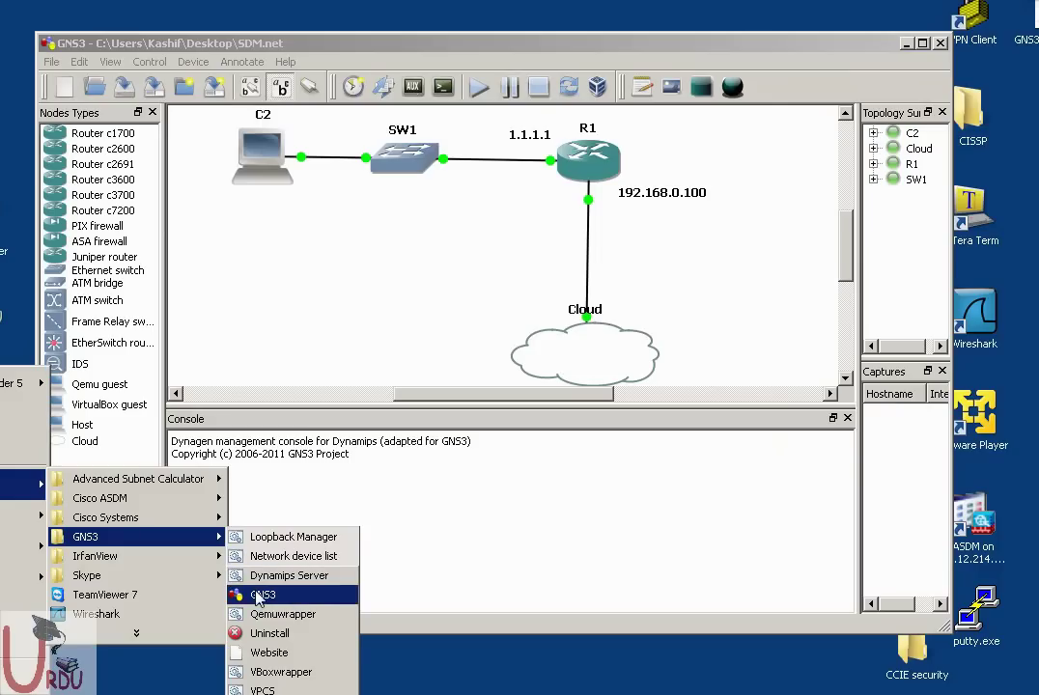
left_click(262, 689)
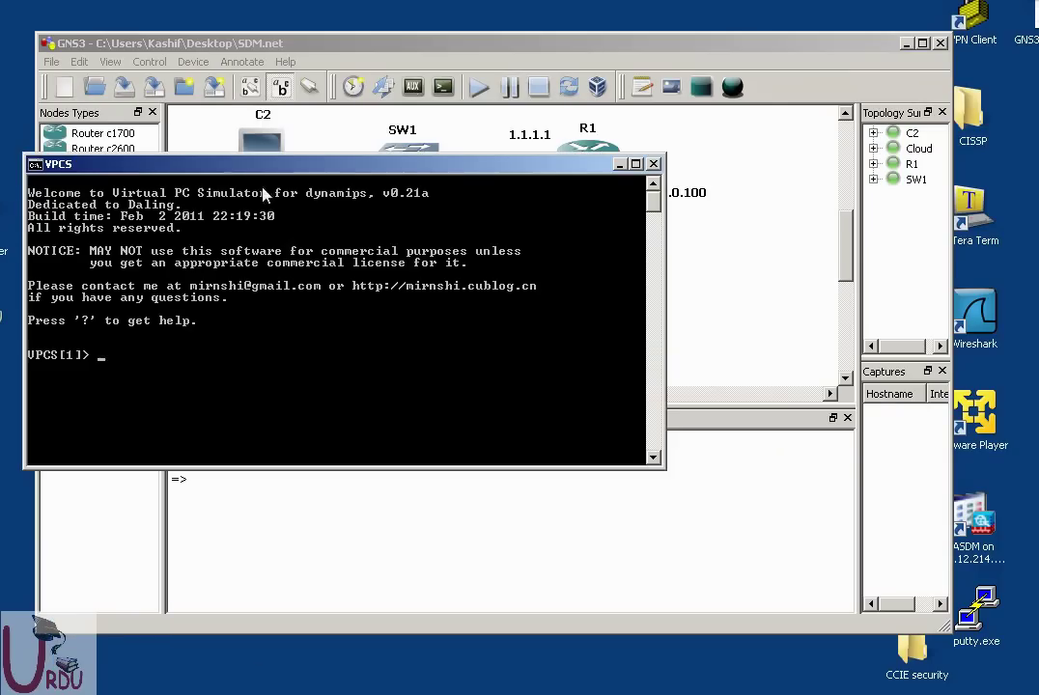
In VPCS, list the commands and run show to see each virtual PC's addresses and ports
left_click_drag(261, 168, 344, 325)
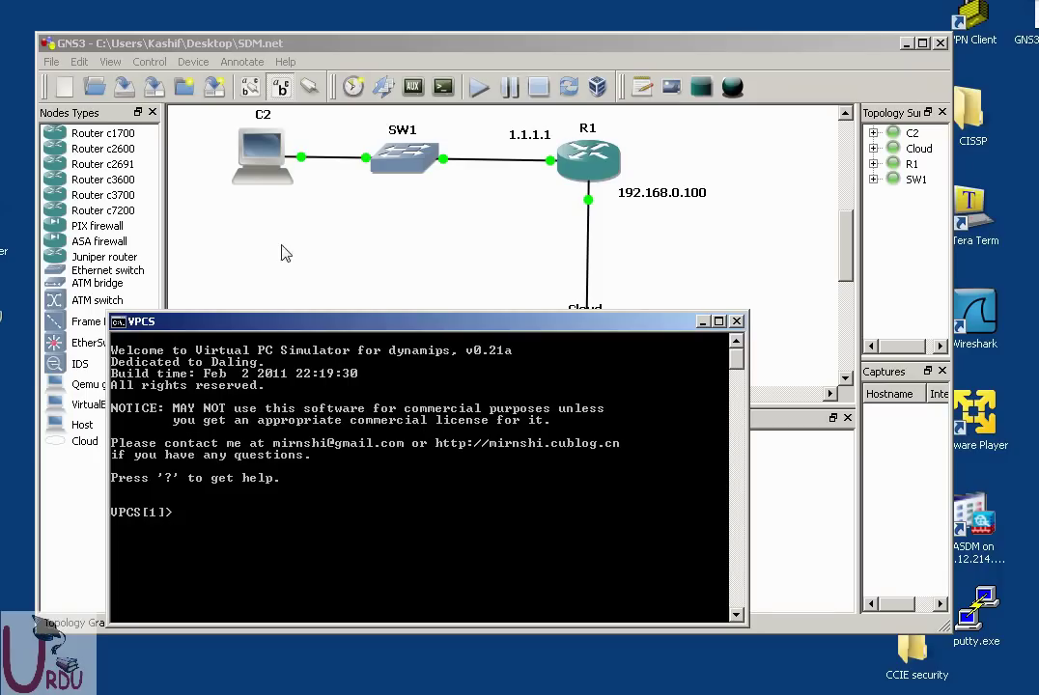
key("Return")
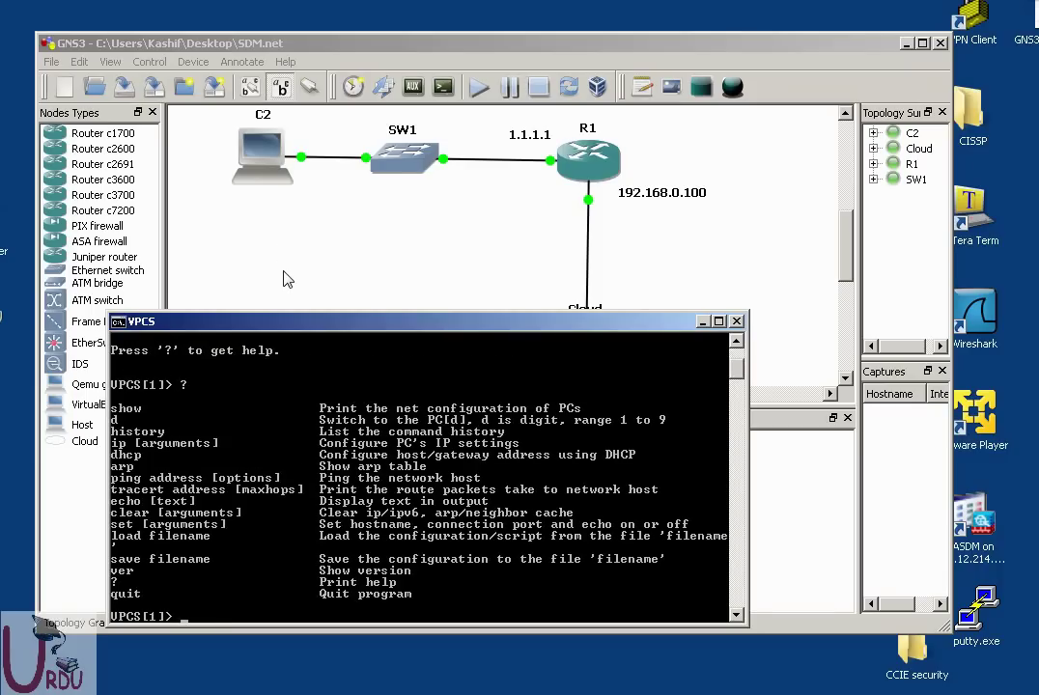
type("show")
key("Return")
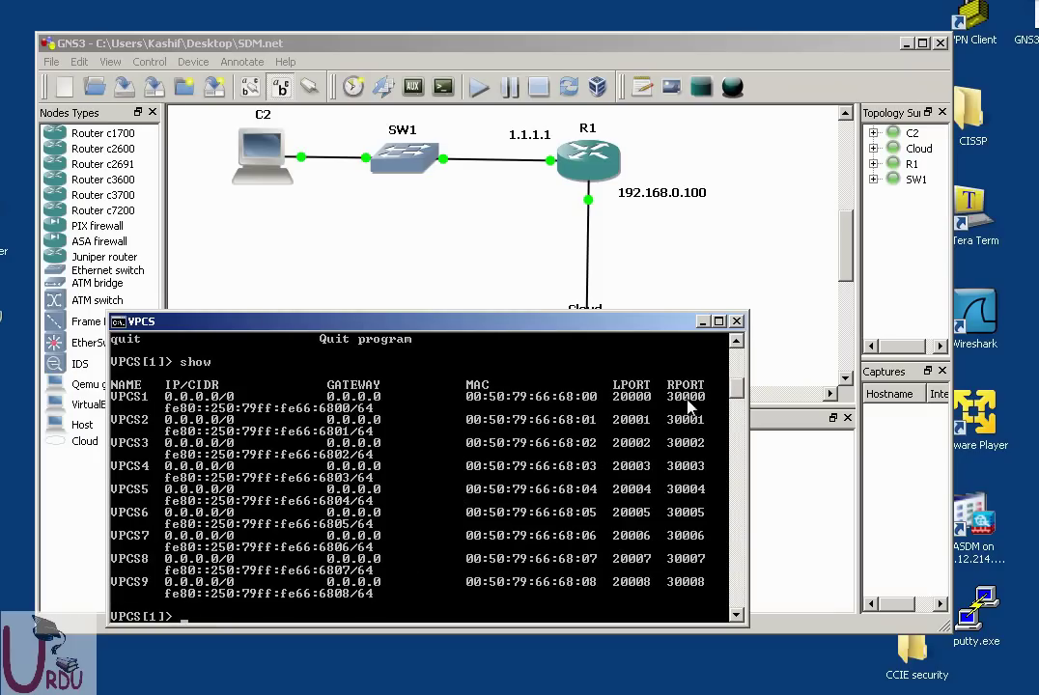
Check that cloud C2's NIO UDP link uses local port 30000 to 127.0.0.1:20000
left_click(443, 270)
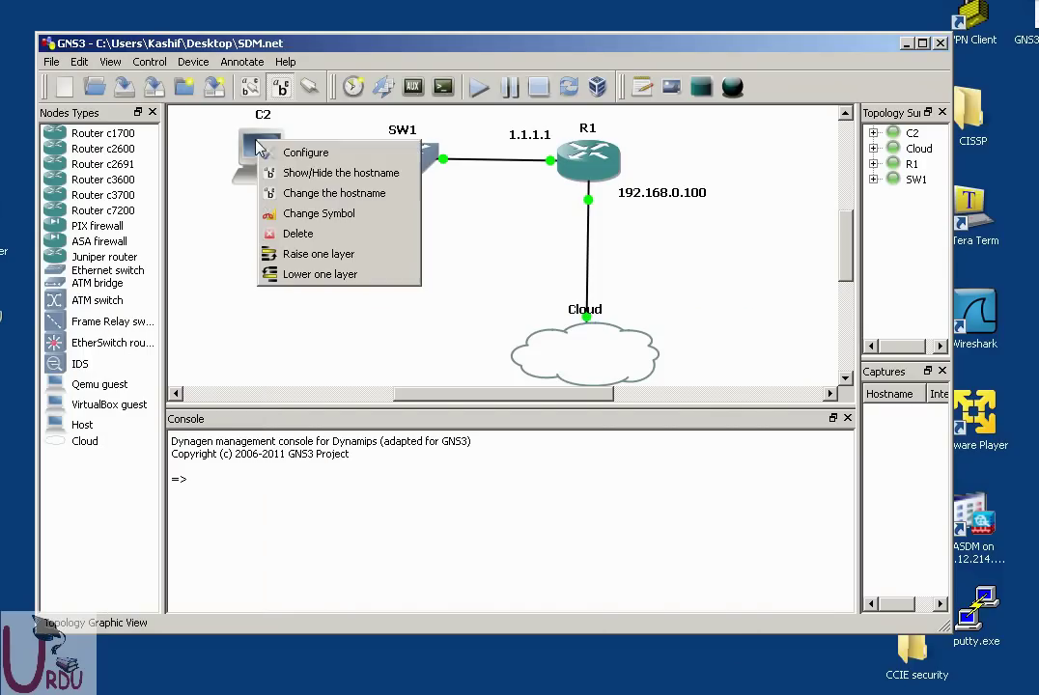
right_click(259, 146)
left_click(290, 154)
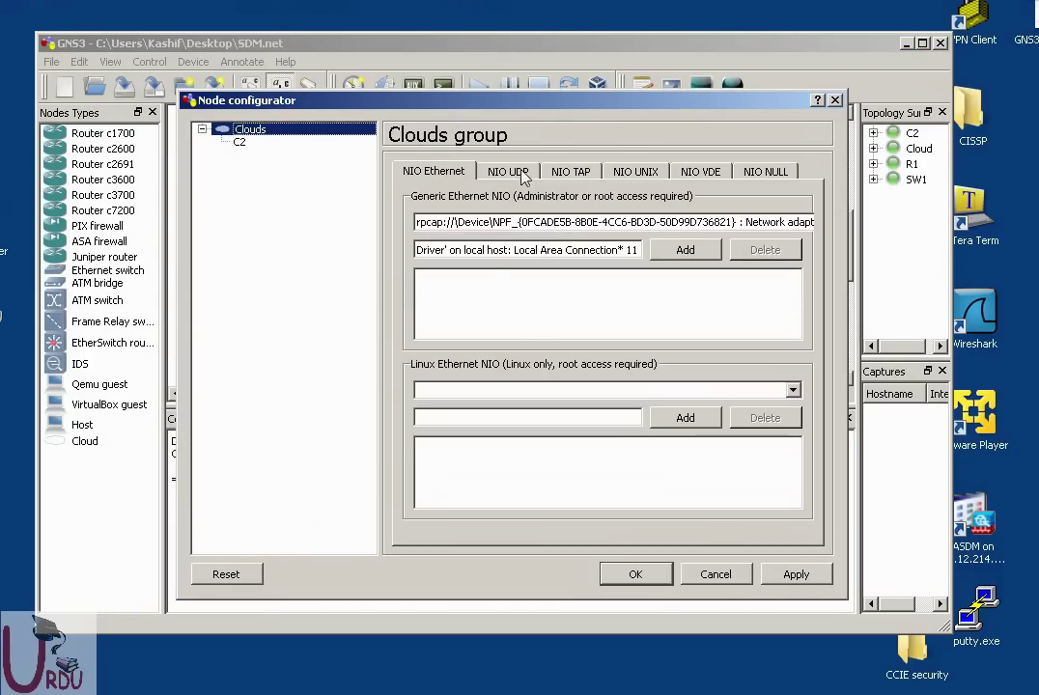
left_click(509, 171)
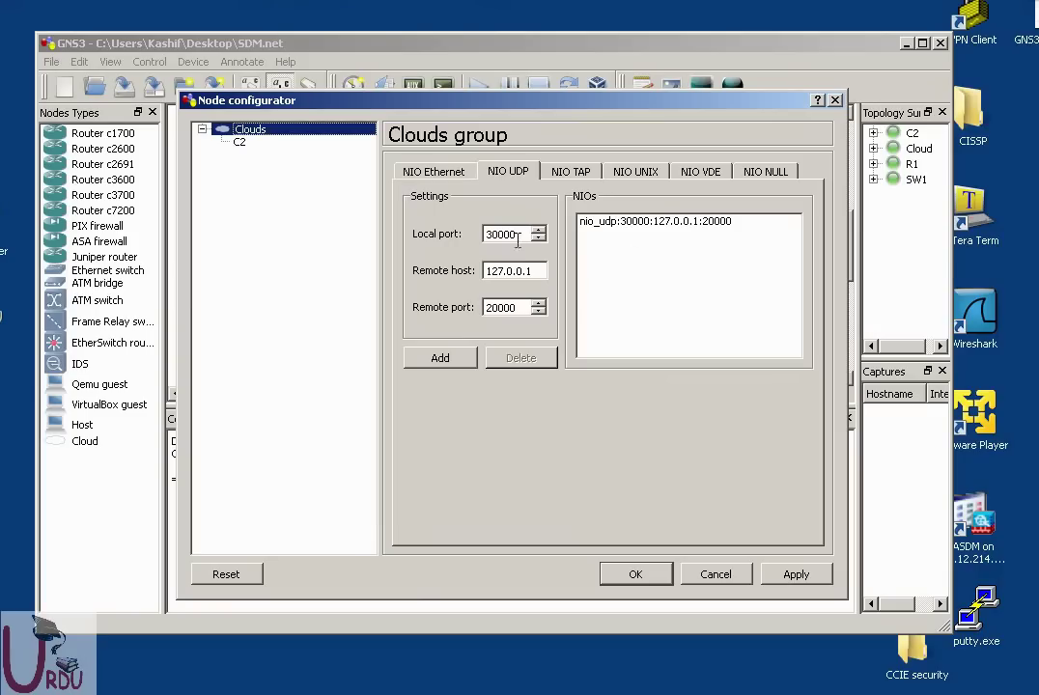
double_click(483, 234)
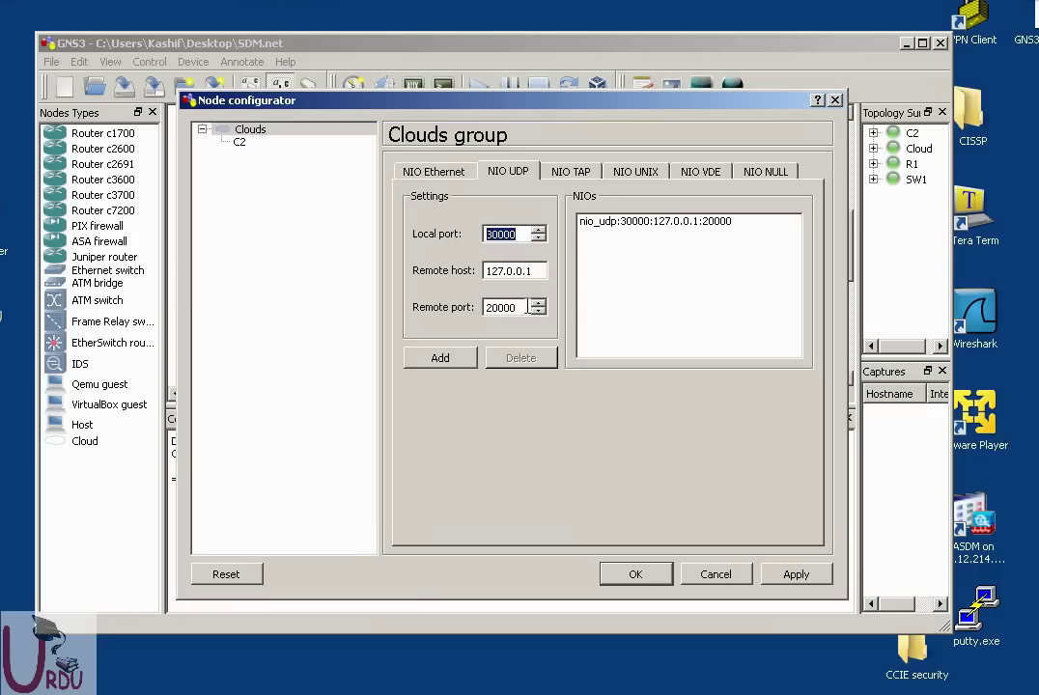
left_click(637, 573)
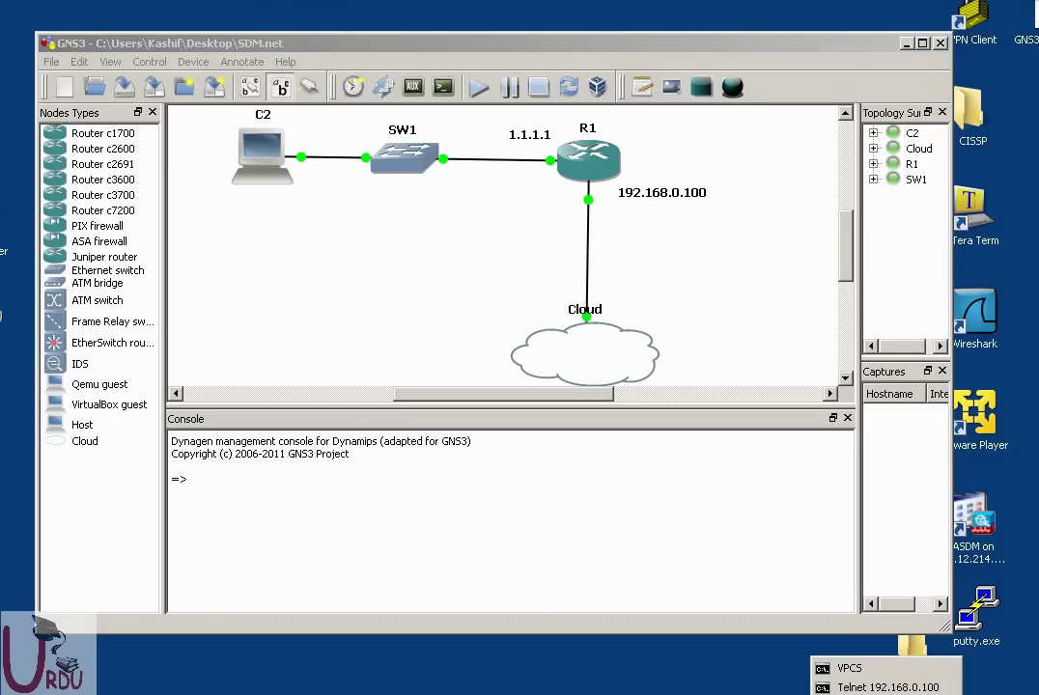
Run ip dhcp in VPCS1 to lease 1.1.1.10/24 with gateway 1.1.1.1
left_click(848, 654)
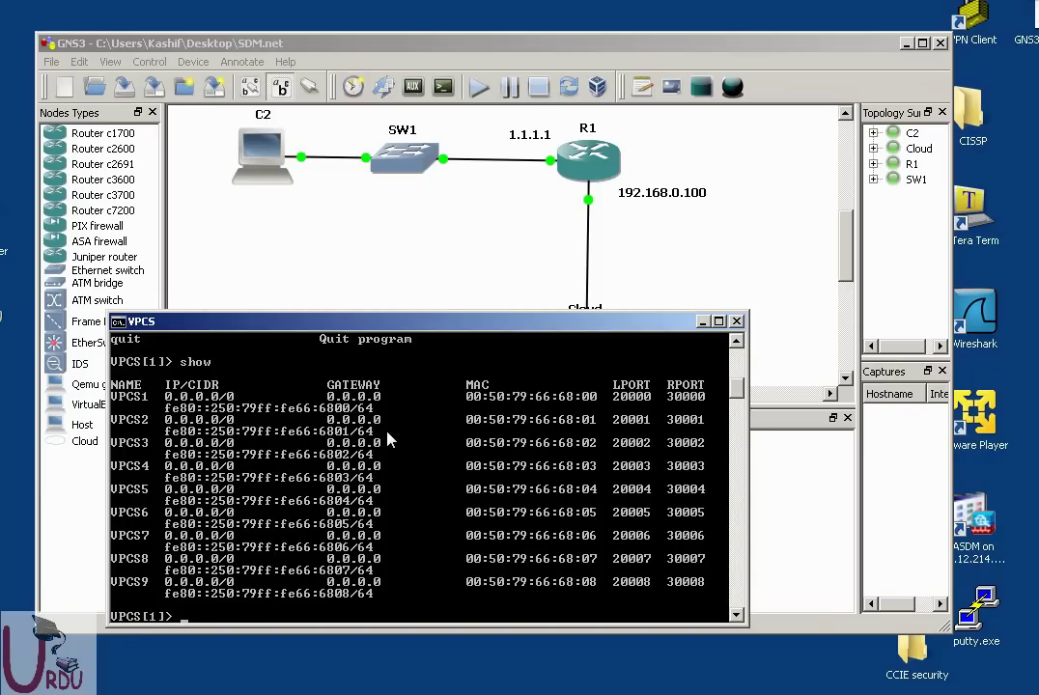
type("?")
key("Return")
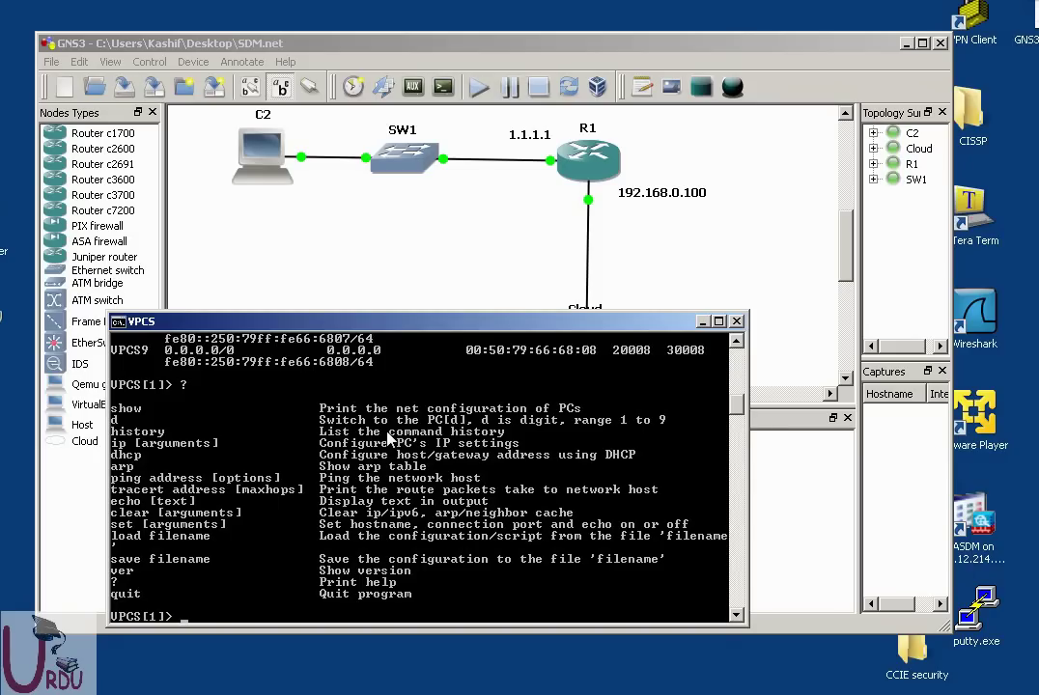
type("ip dhcp")
key("Return")
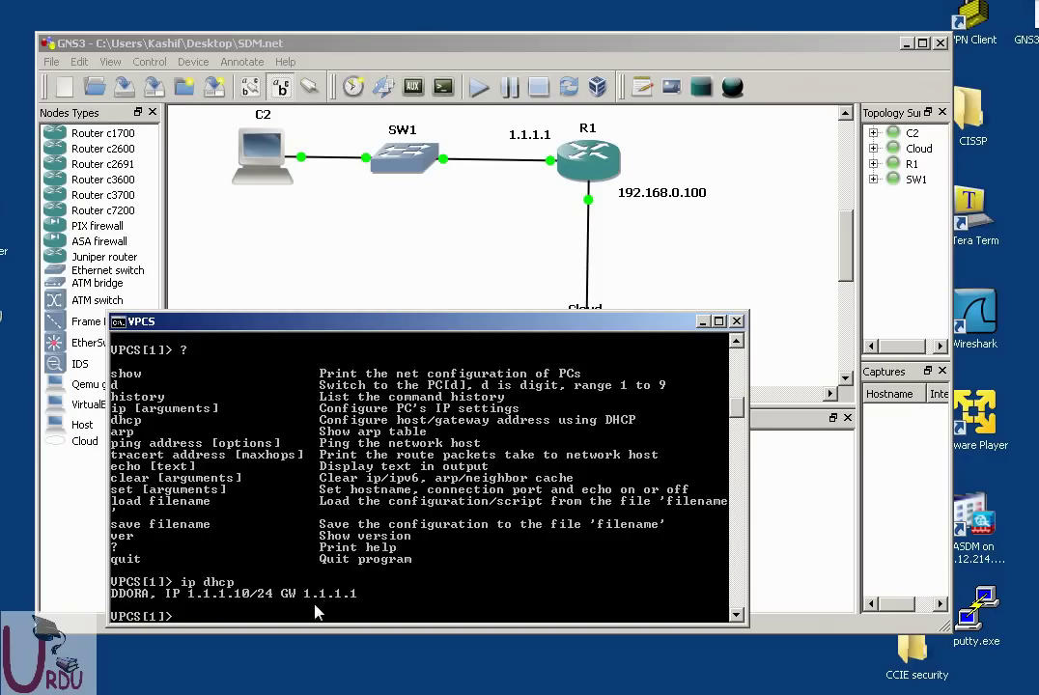
Ping 1.1.1.1 from VPCS1 and confirm all five replies succeed
type("ping 1.1.1.1")
key("Return")
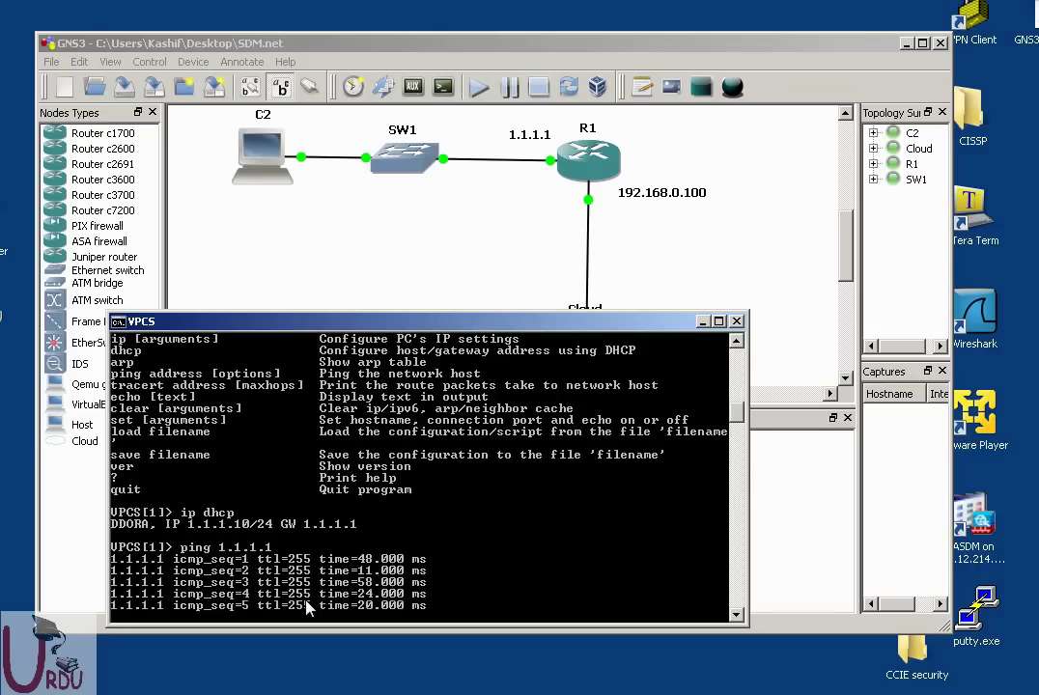
key("Return")
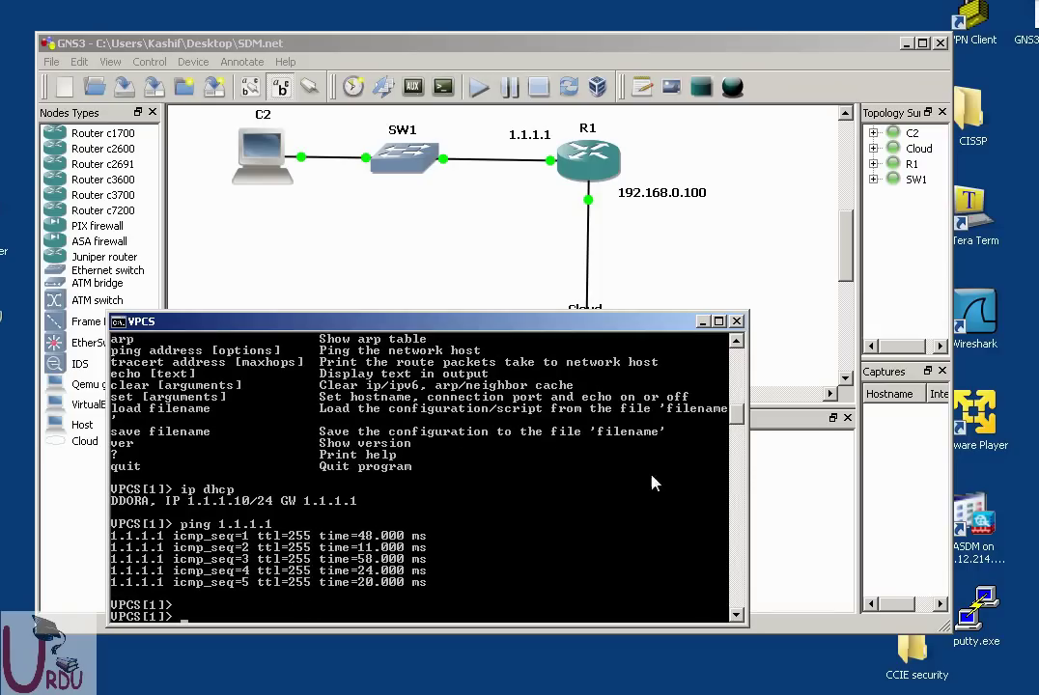
left_click(528, 252)
Start a packet capture on the SW1–R1 link using R1 f0/1 as the source
right_click(521, 162)
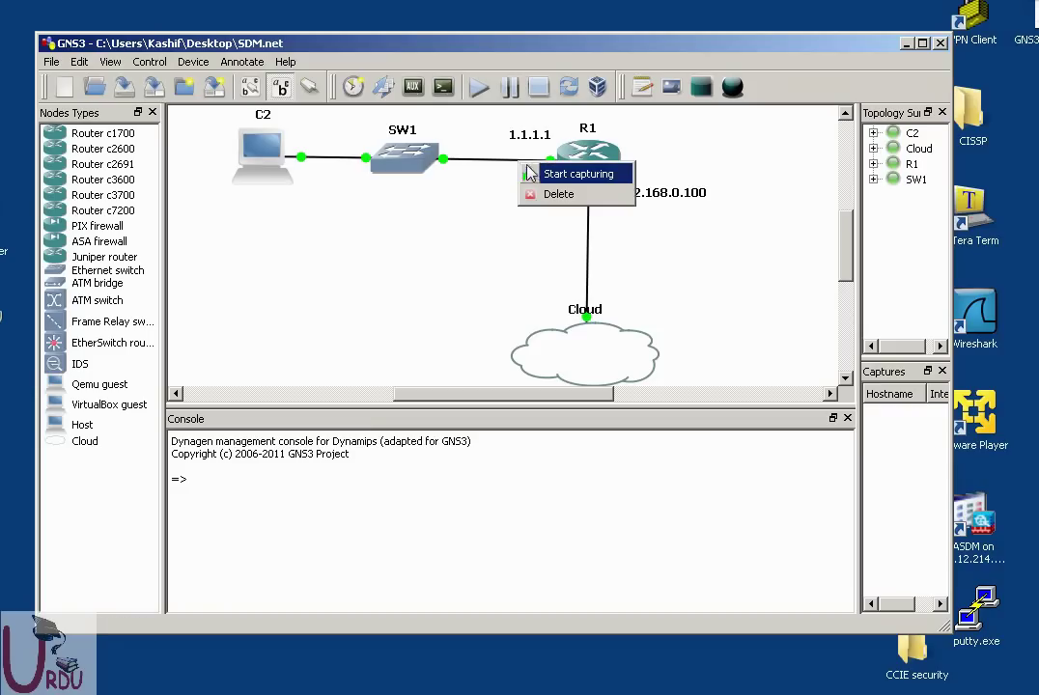
left_click(578, 174)
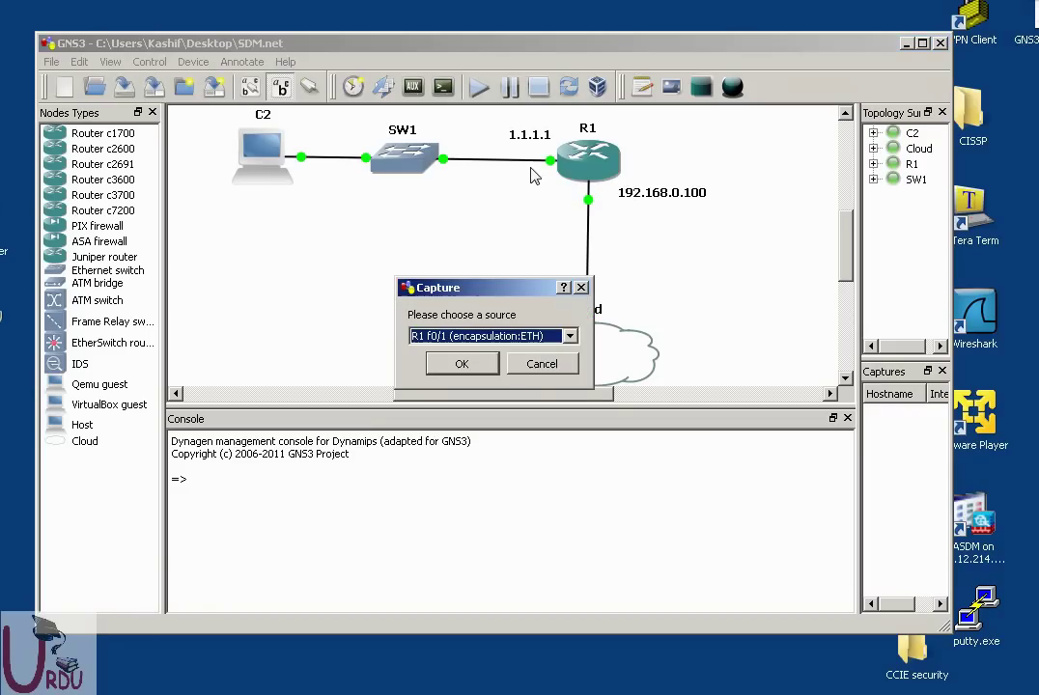
left_click(476, 344)
left_click(473, 352)
left_click(474, 365)
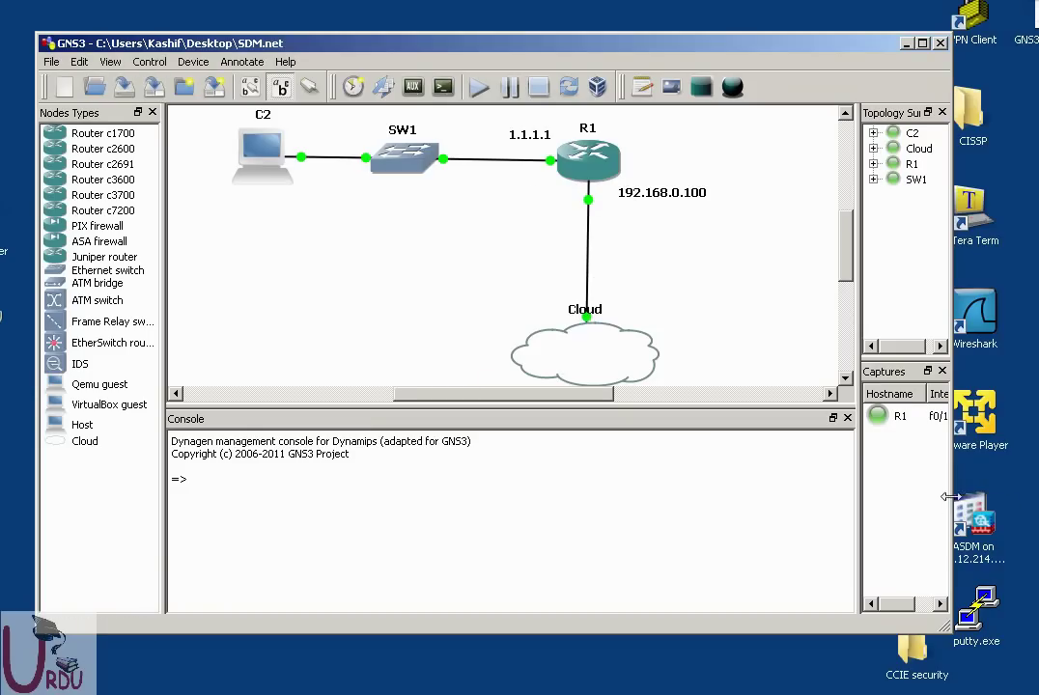
left_click_drag(951, 518, 1030, 519)
Have VPCS1 request a DHCP address again with ip dhcp
left_click(845, 687)
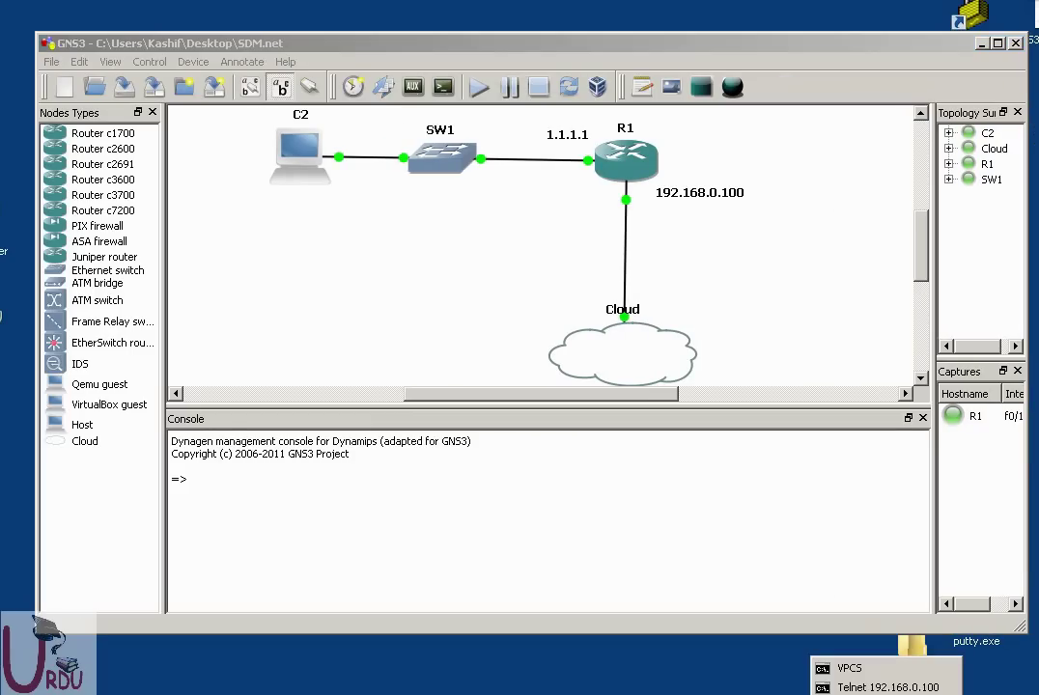
left_click(846, 670)
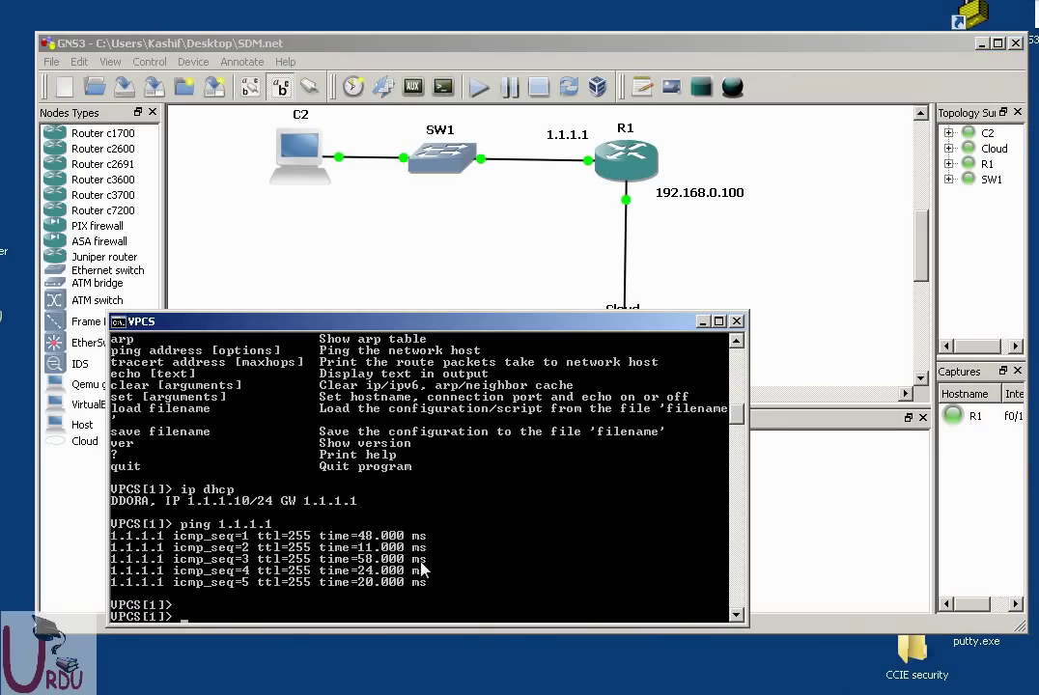
type("ip dhcp")
key("Return")
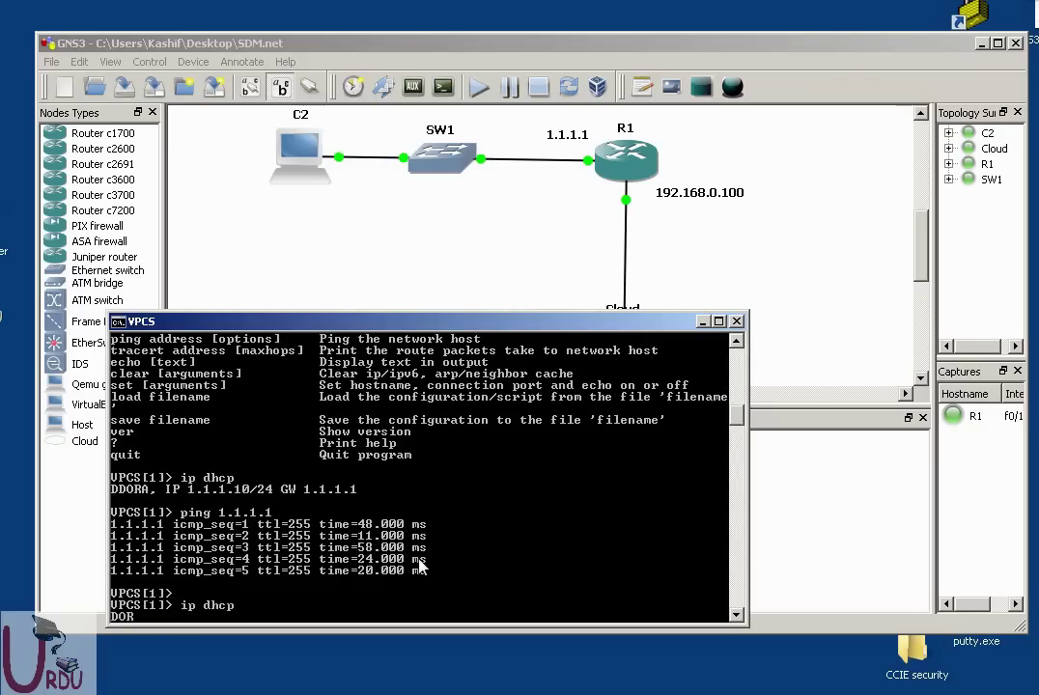
Launch Wireshark on R1's packet capture from the Captures pane
right_click(971, 418)
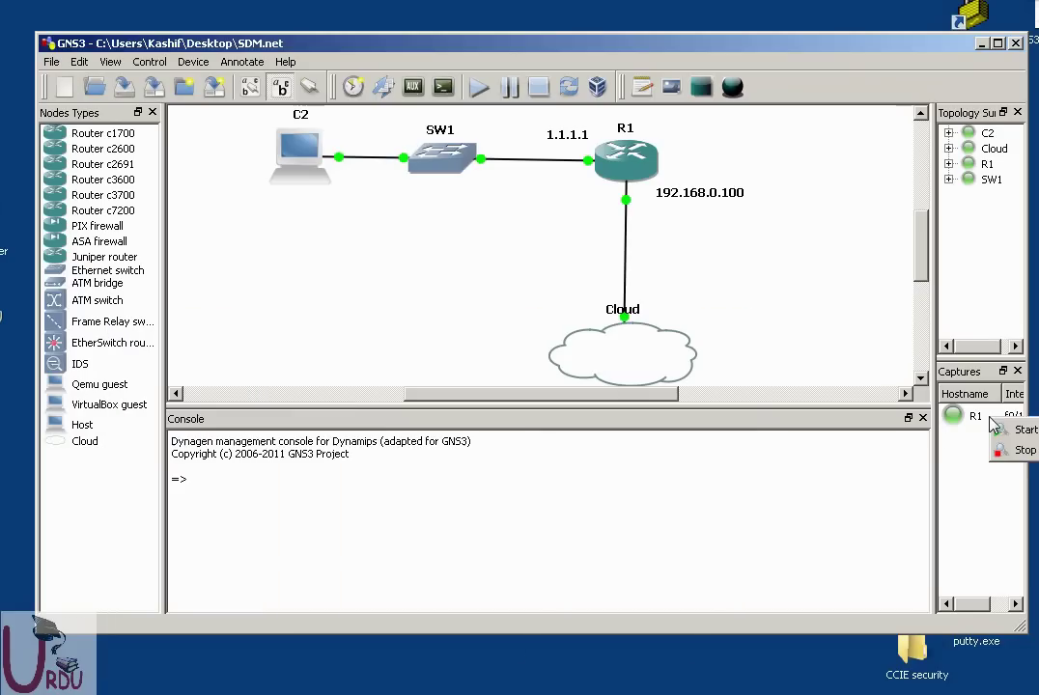
left_click(968, 422)
right_click(969, 422)
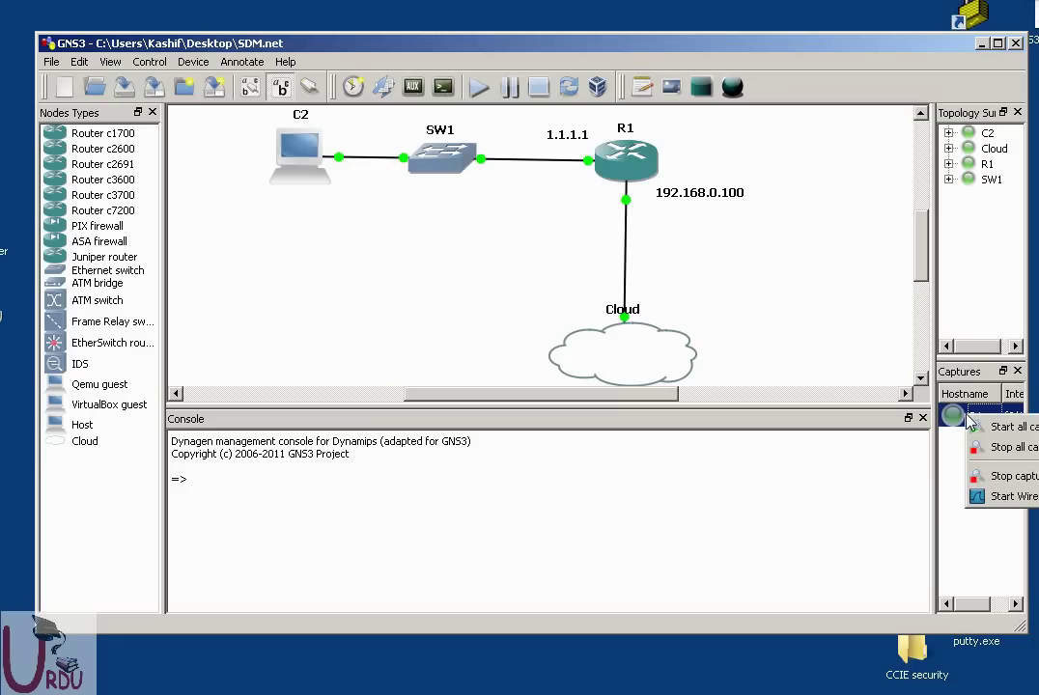
left_click(1004, 494)
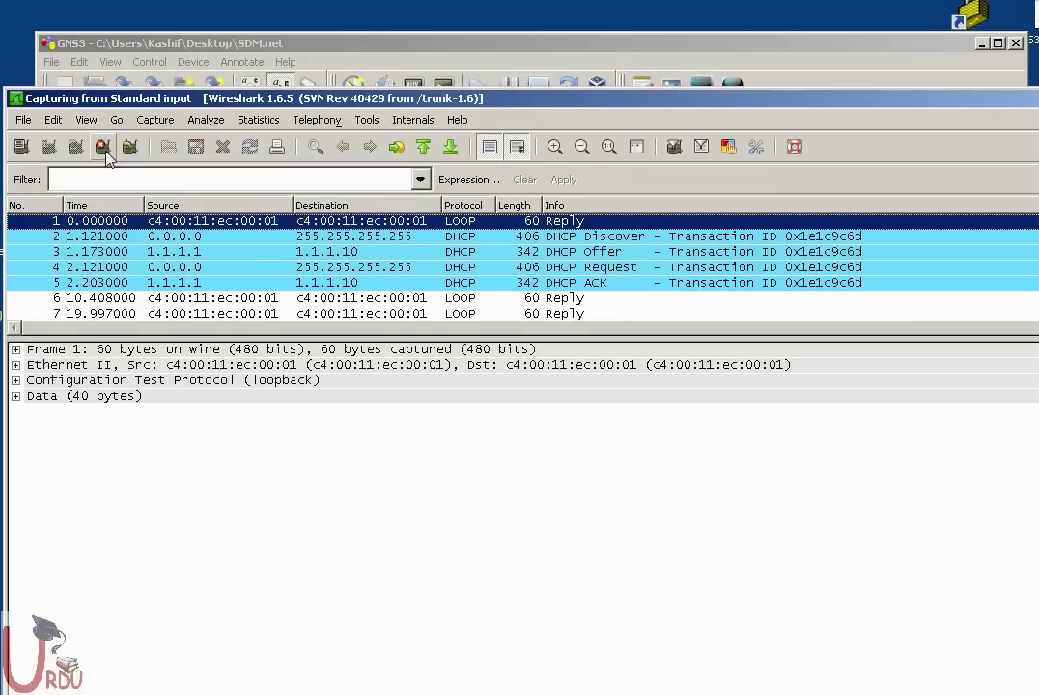
Stop the capture and expand the Bootstrap Protocol fields of the DHCP Discover packet
left_click(102, 146)
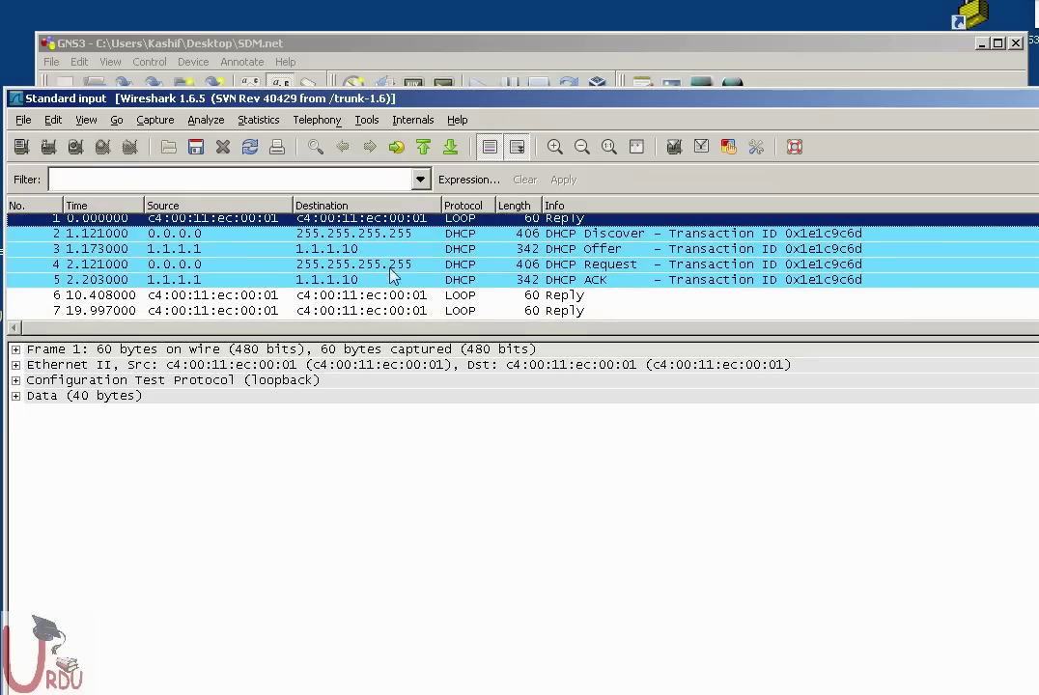
left_click(469, 239)
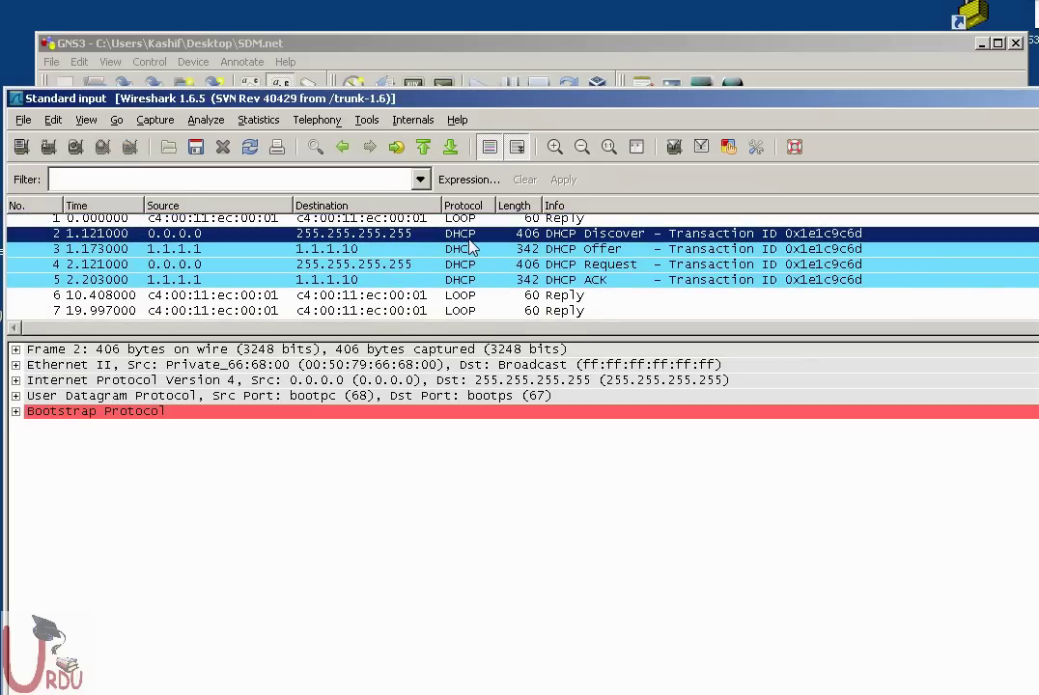
left_click(15, 411)
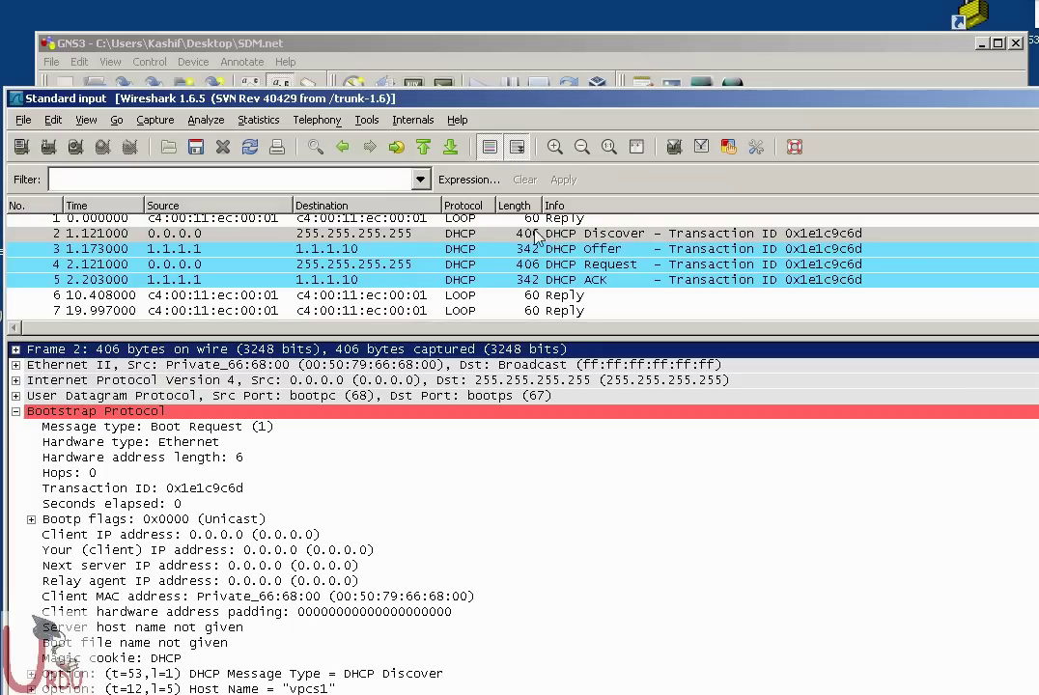
left_click(453, 237)
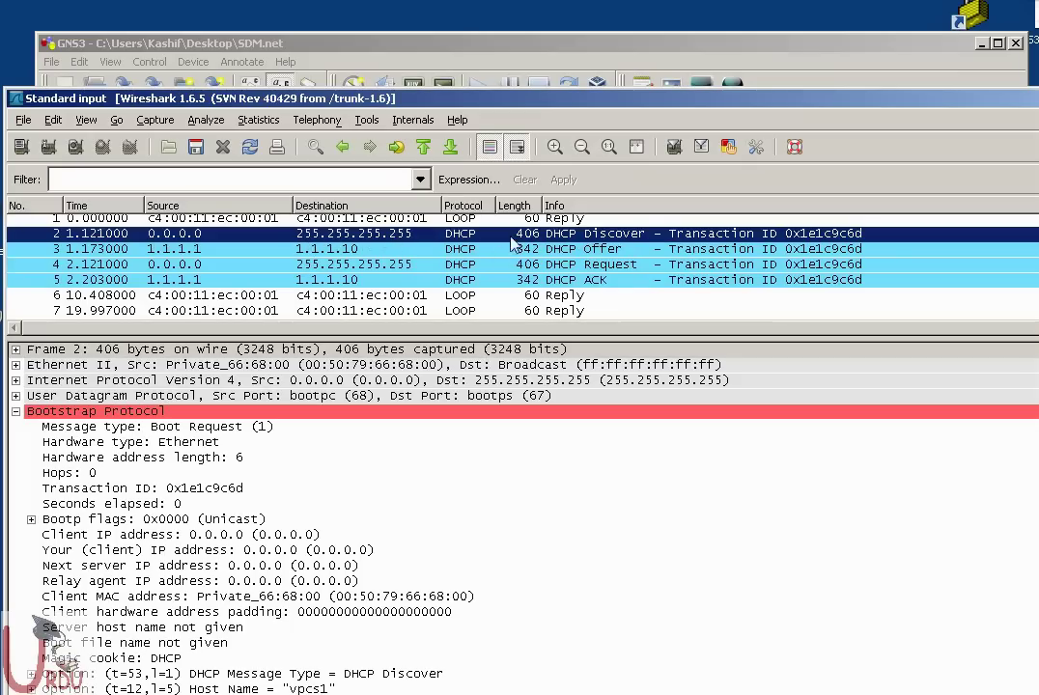
Inspect the DHCP Offer, Request and ACK, expanding UDP, IPv4 and Ethernet II details
left_click(540, 250)
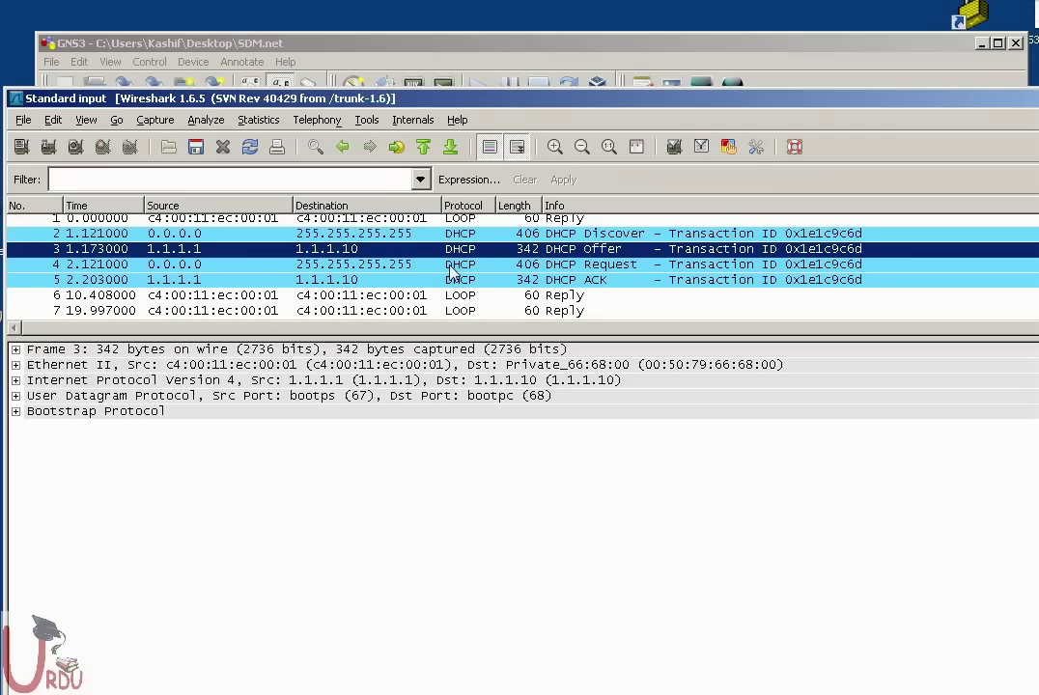
left_click(369, 262)
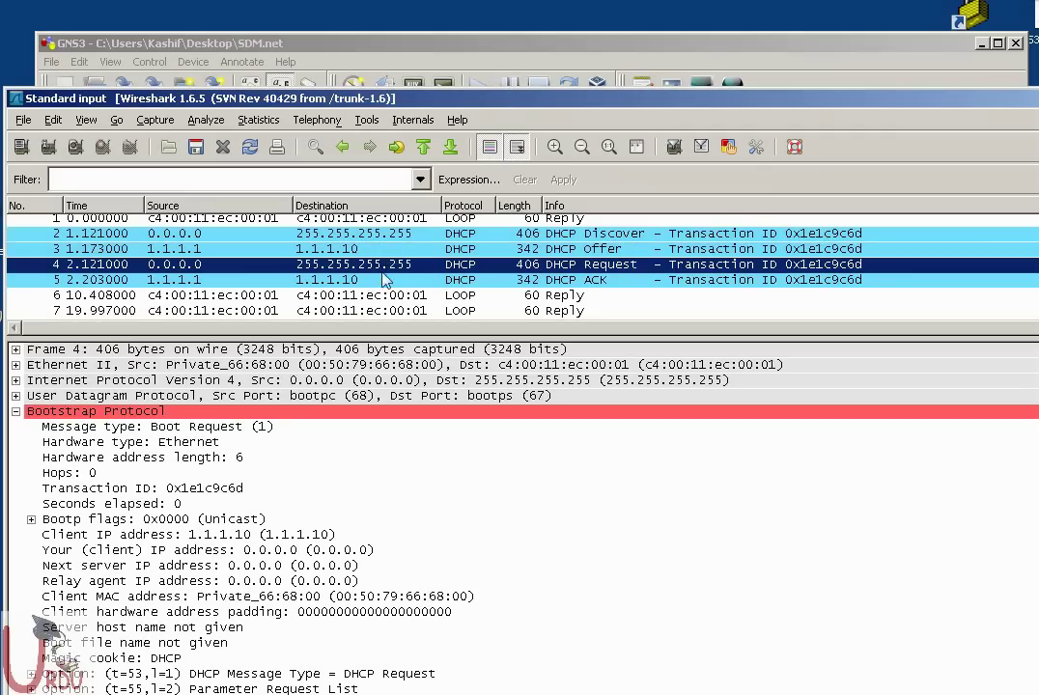
left_click(383, 279)
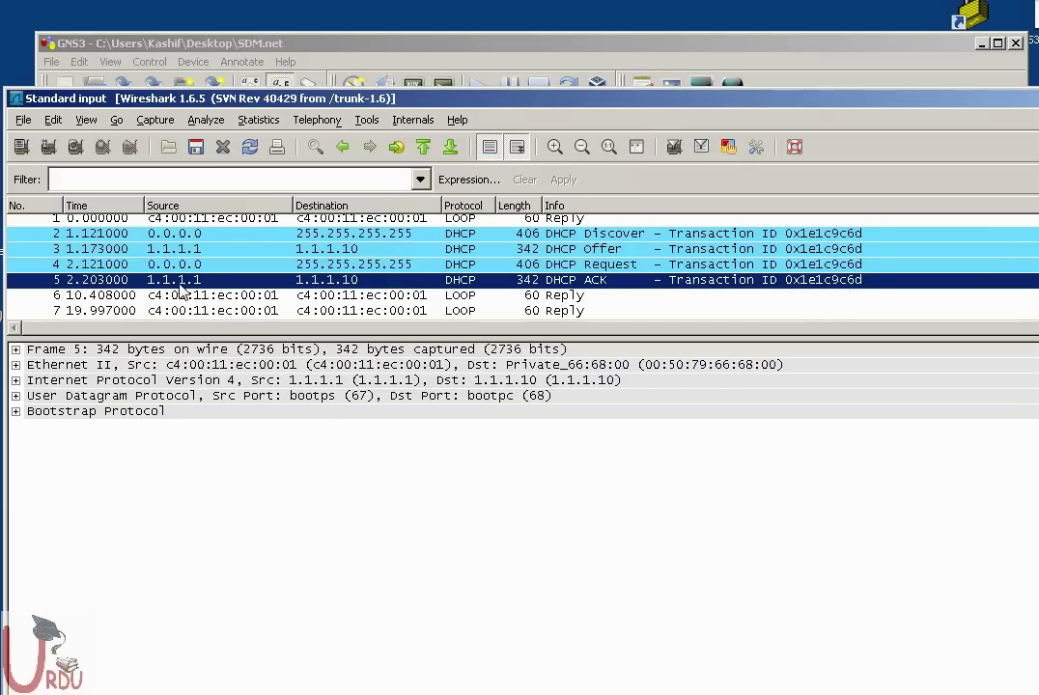
left_click(29, 348)
left_click(16, 395)
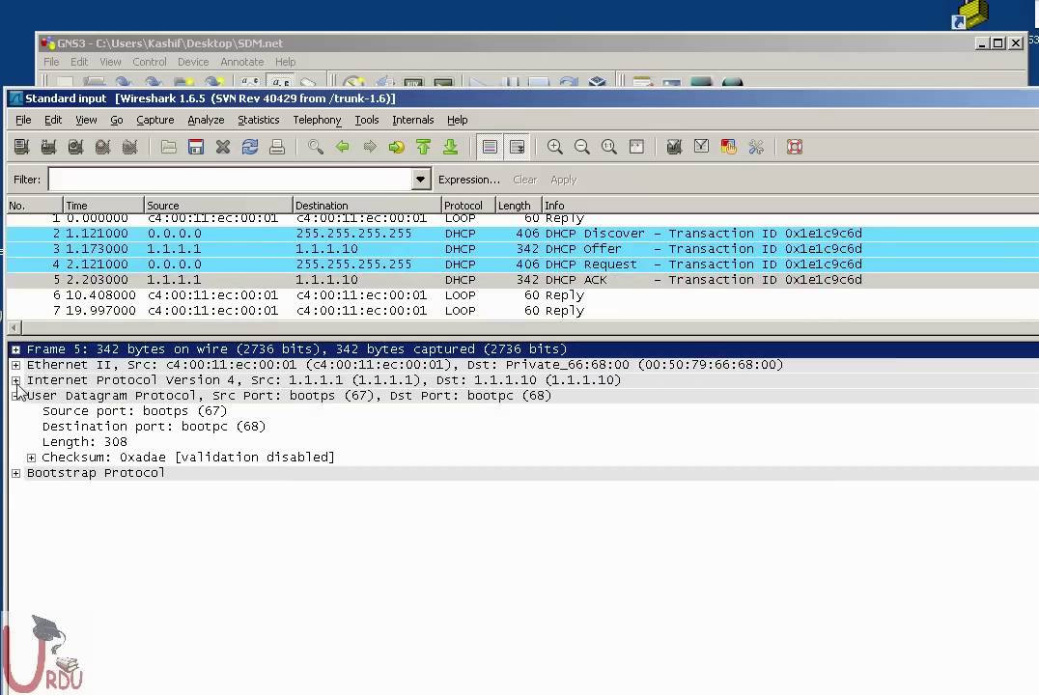
left_click(15, 379)
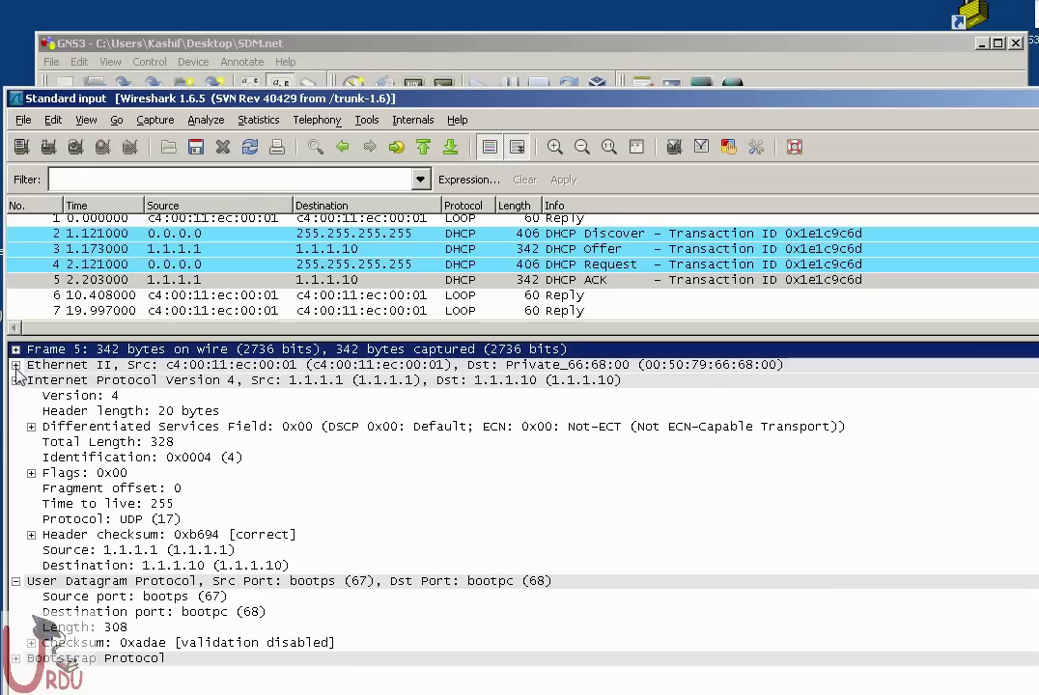
left_click(16, 365)
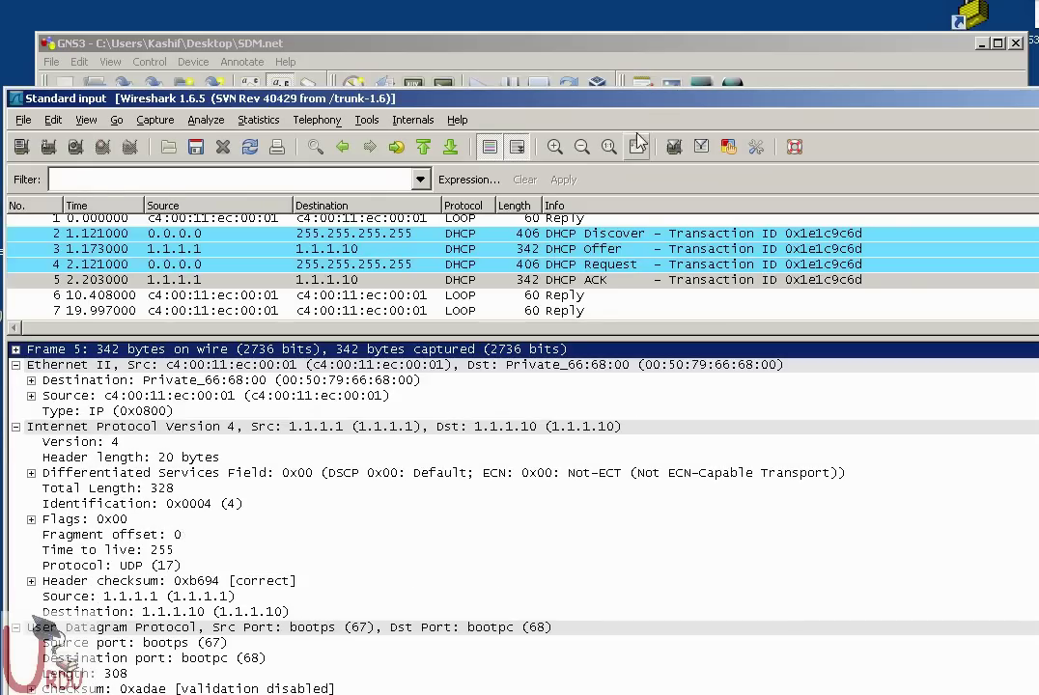
left_click_drag(1001, 99, 517, 183)
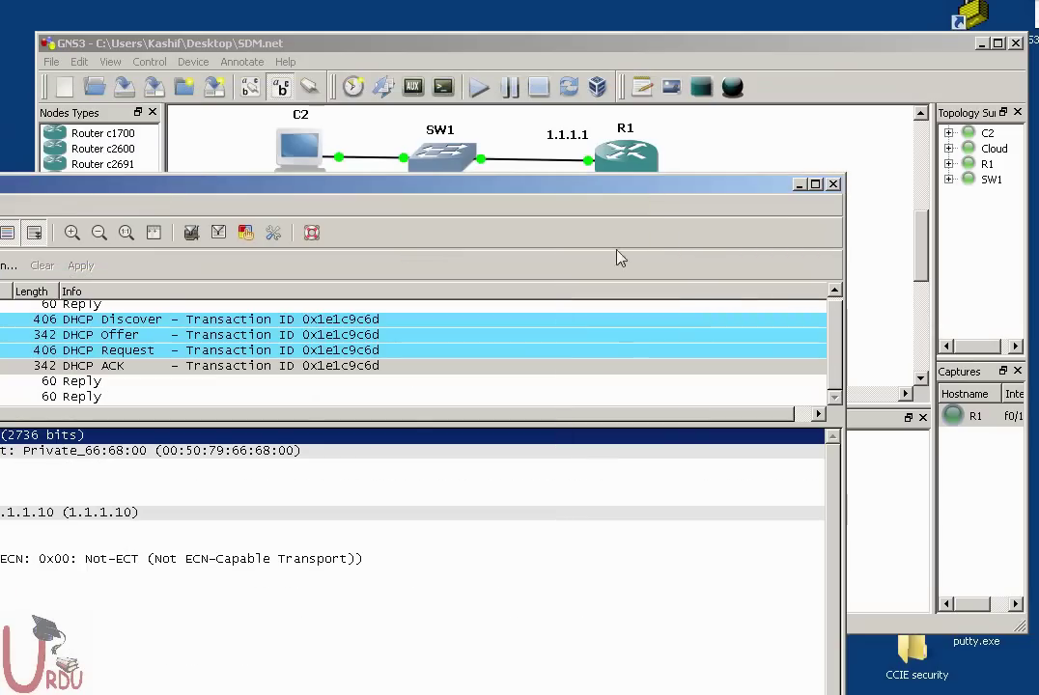
Minimize Wireshark, nudge SW1 lower, and drop a new host below C2
left_click(799, 185)
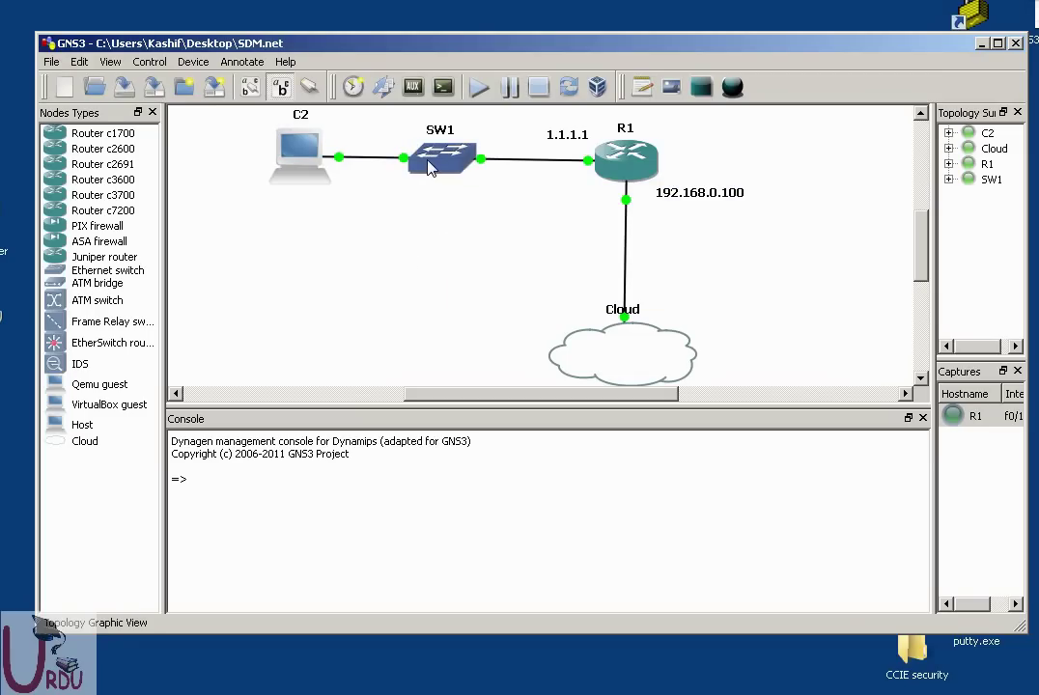
left_click_drag(430, 168, 429, 178)
left_click_drag(428, 196, 430, 202)
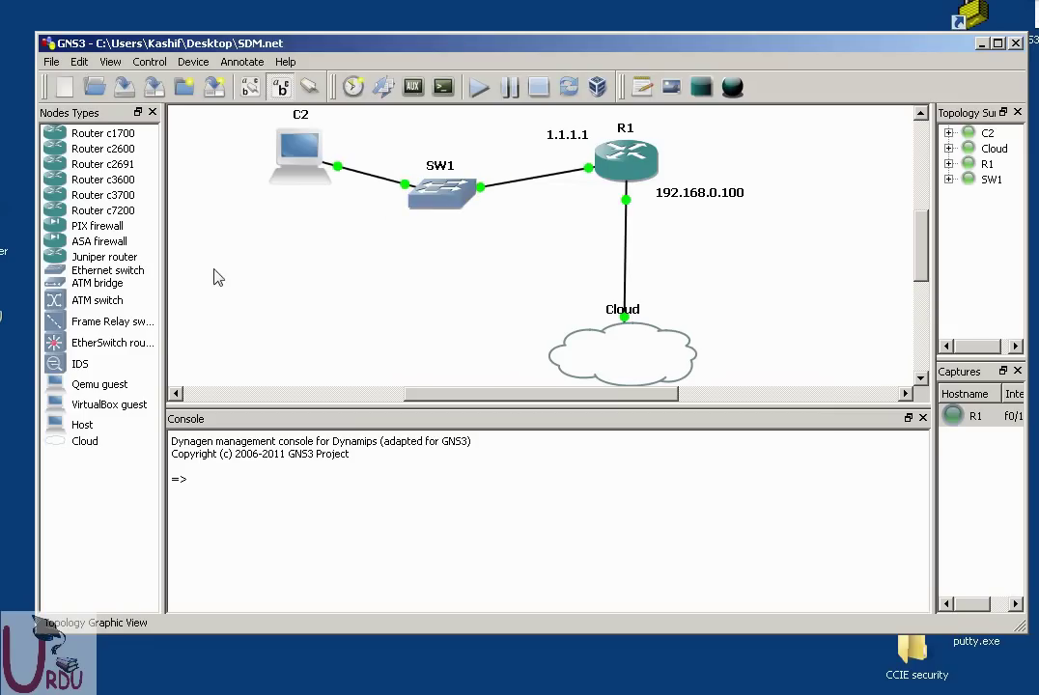
left_click_drag(76, 432, 297, 307)
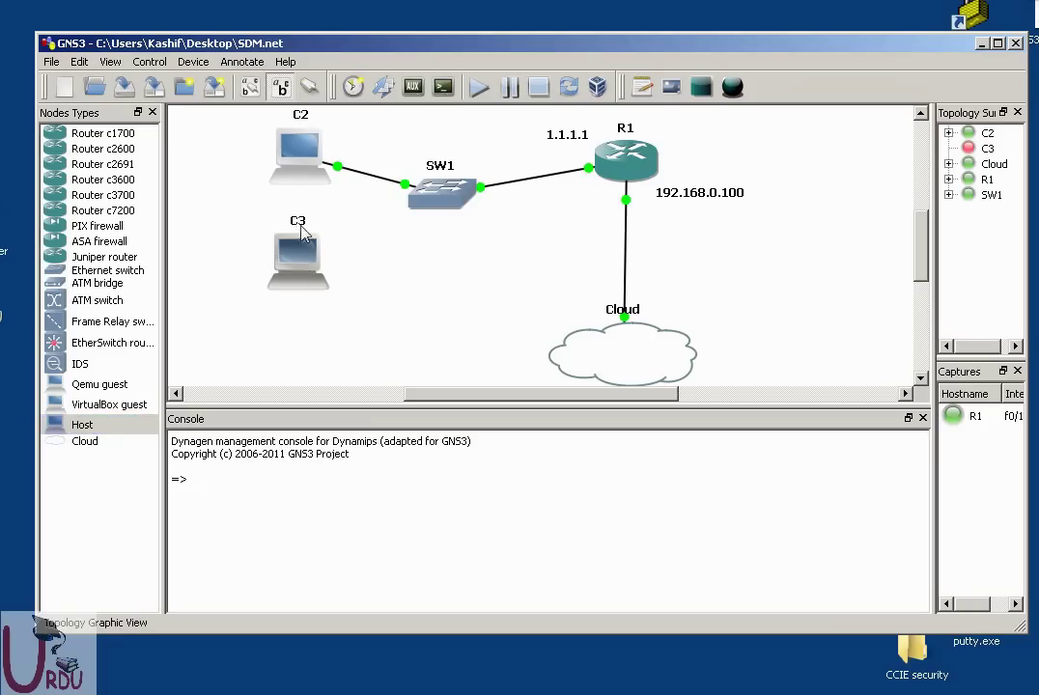
Rename the new host C3 to Urduit
right_click(304, 258)
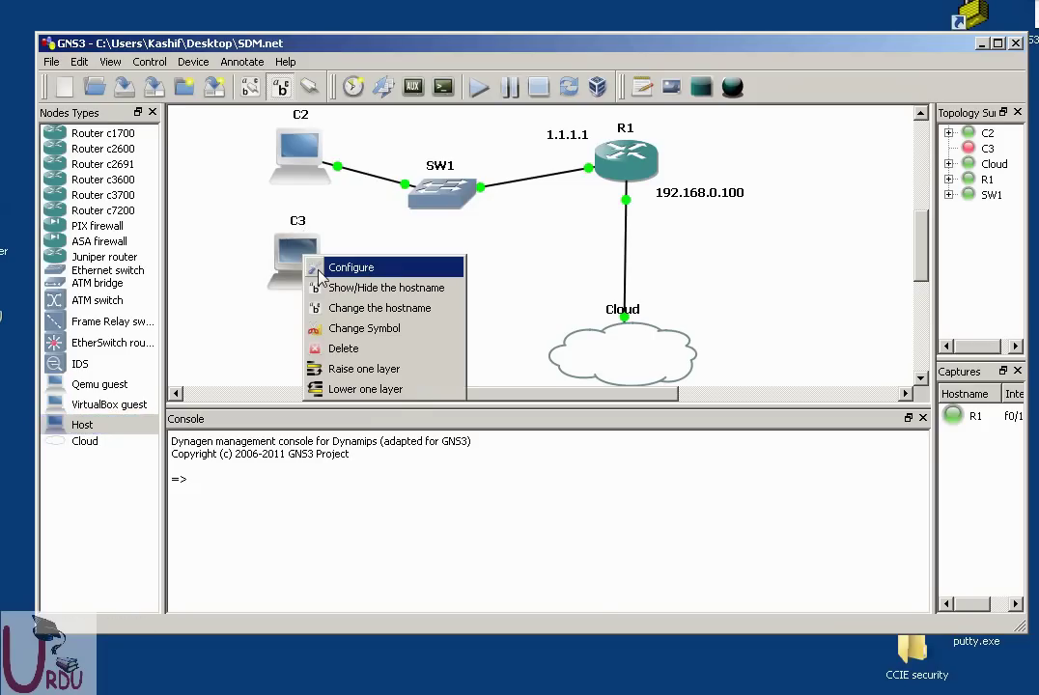
left_click(338, 308)
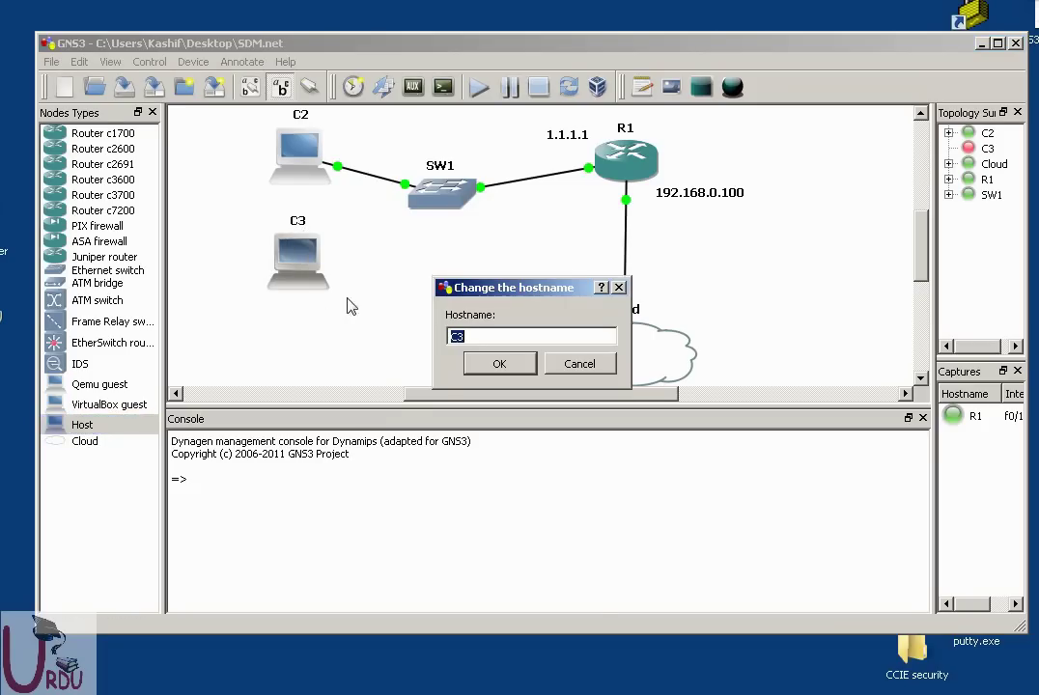
key("BackSpace")
type("Urduit")
left_click(498, 364)
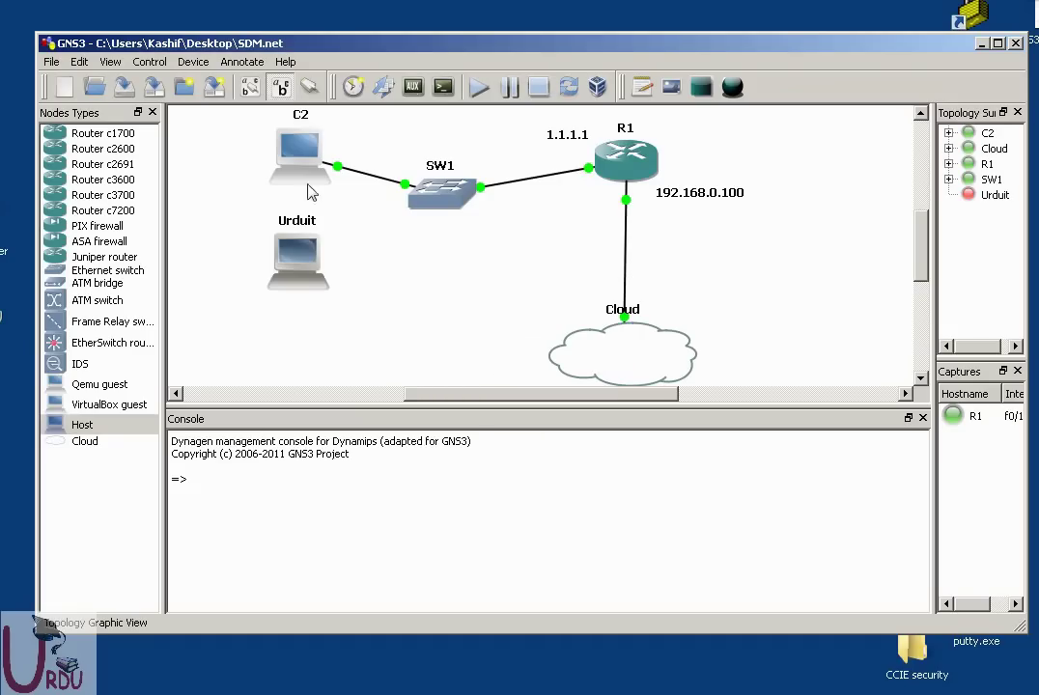
Begin a FastEthernet link from Urduit but cancel it, leaving the host unconnected
left_click(309, 87)
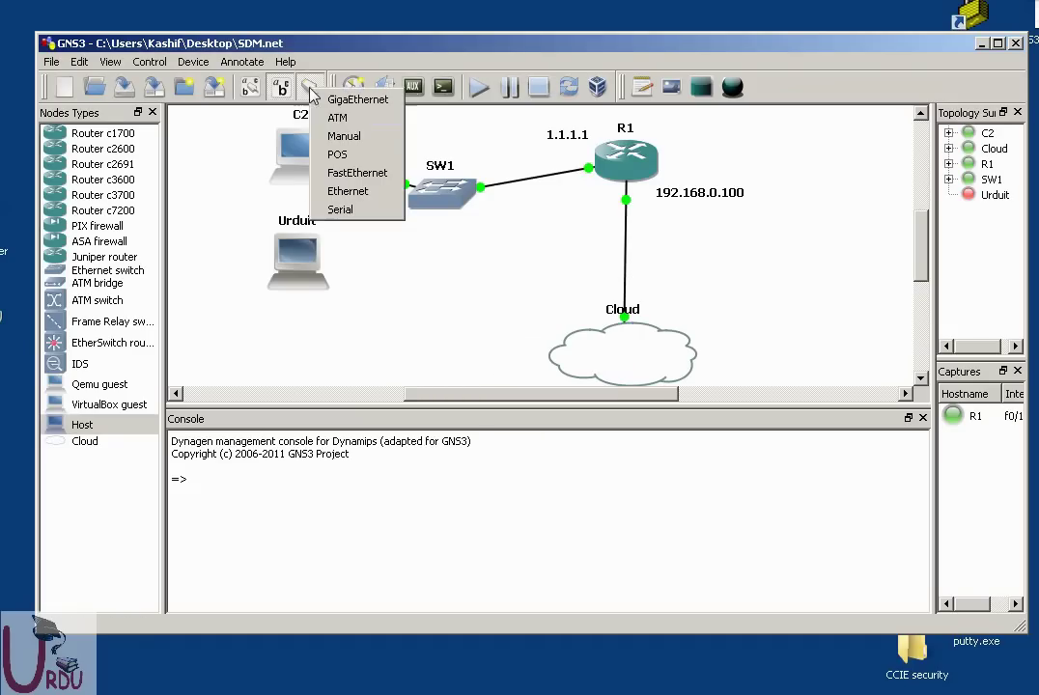
left_click(358, 173)
left_click(307, 258)
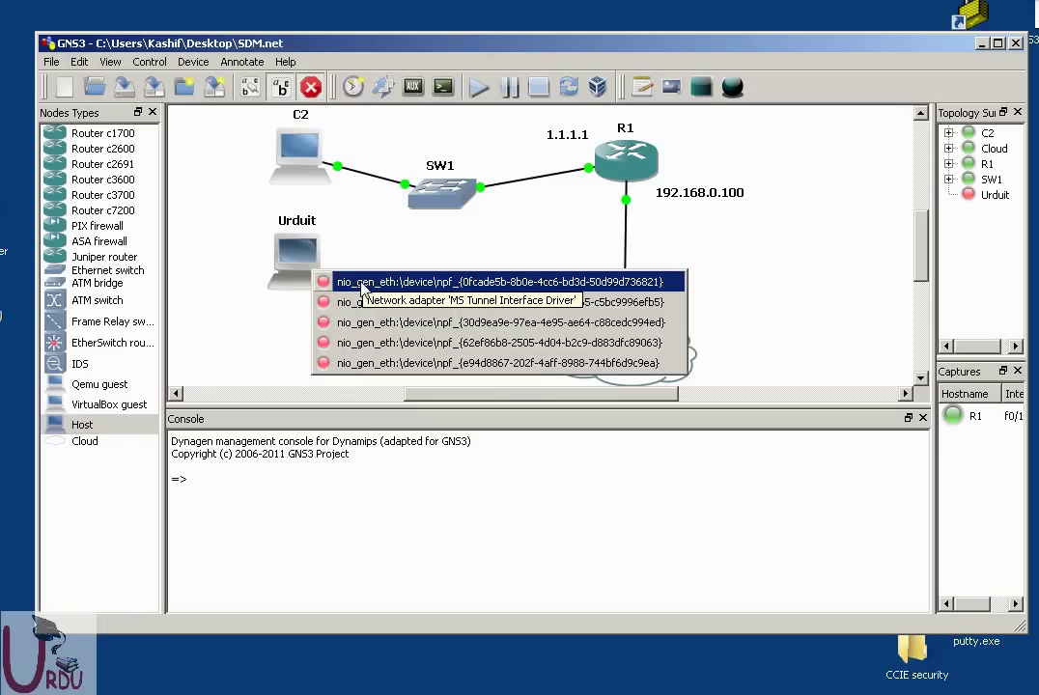
left_click(276, 318)
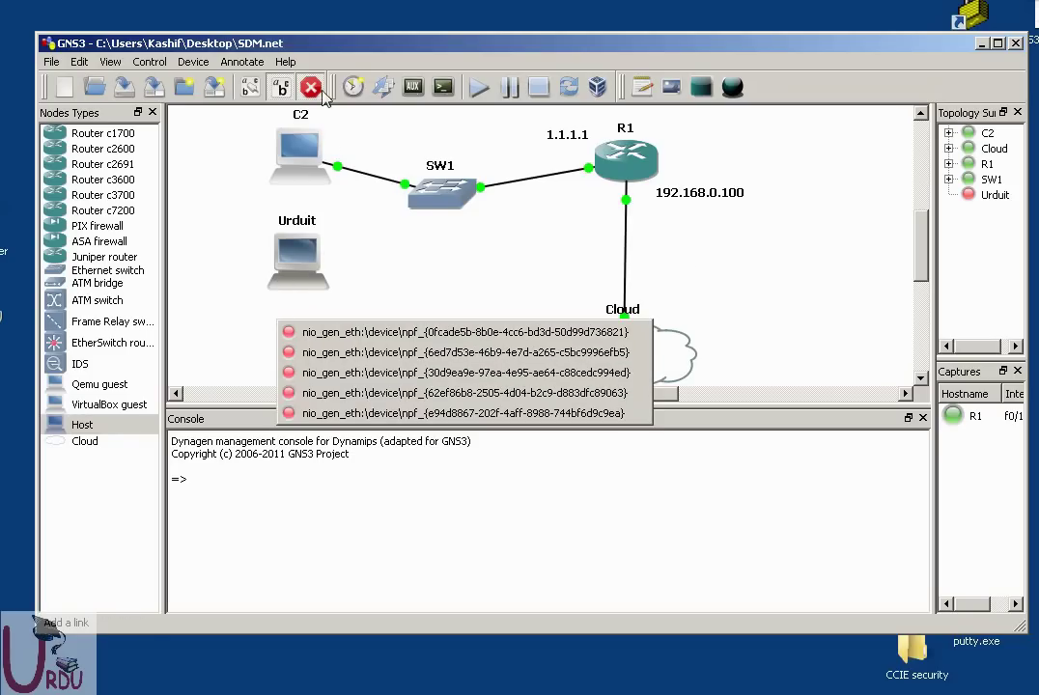
key("Escape")
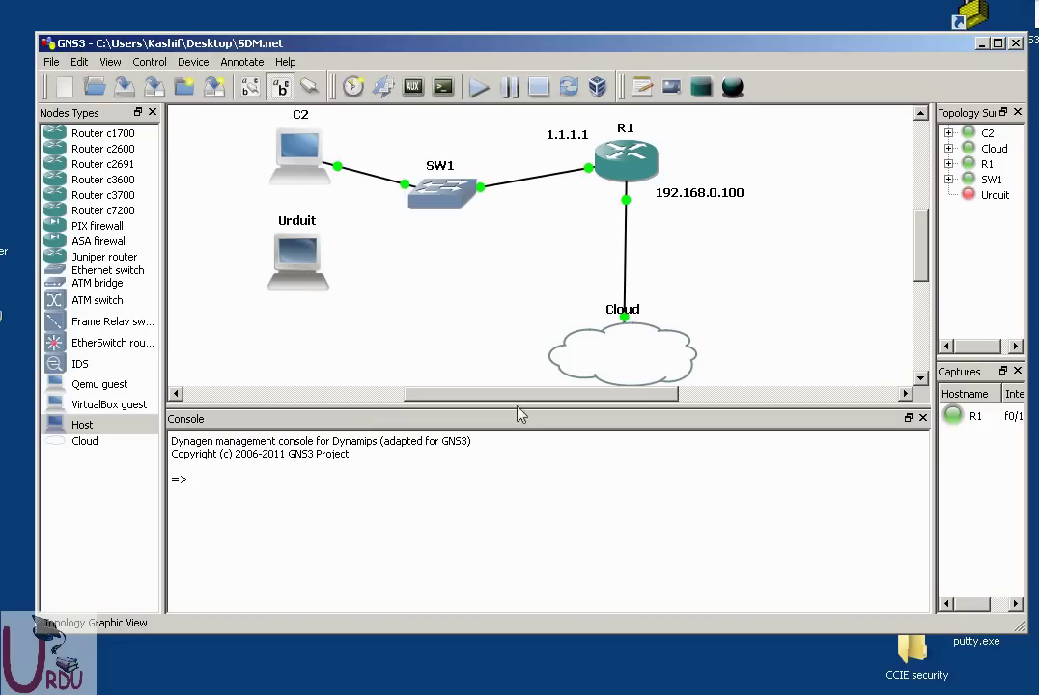
right_click(298, 251)
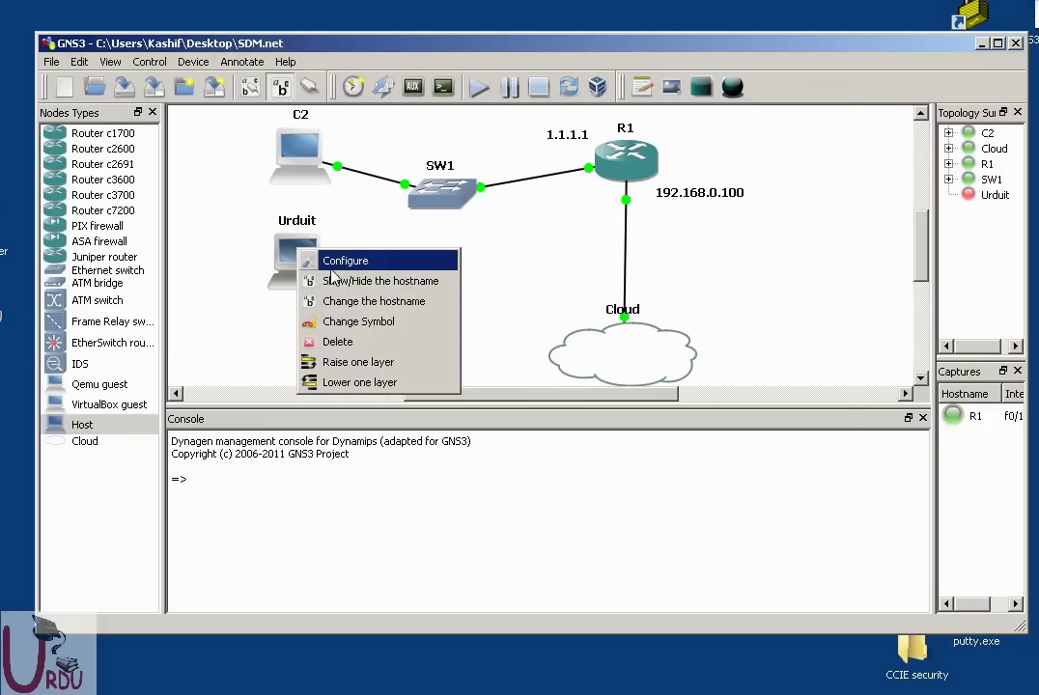
In Urduit's NIO UDP settings, set local port 30001 and remote port 20001
left_click(305, 263)
left_click(253, 145)
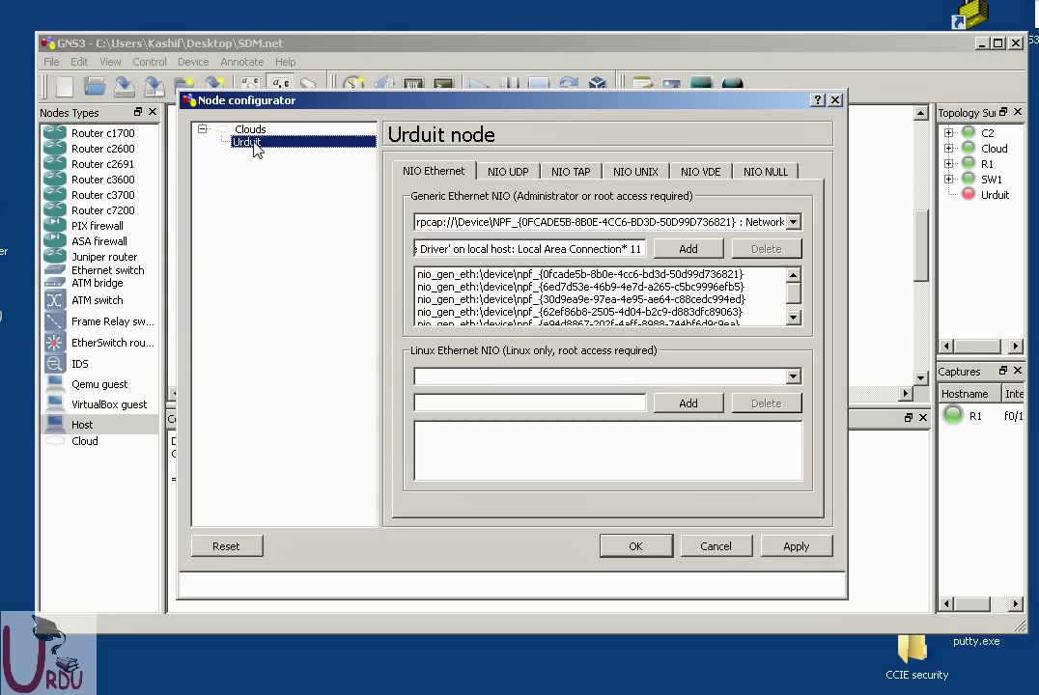
left_click(505, 174)
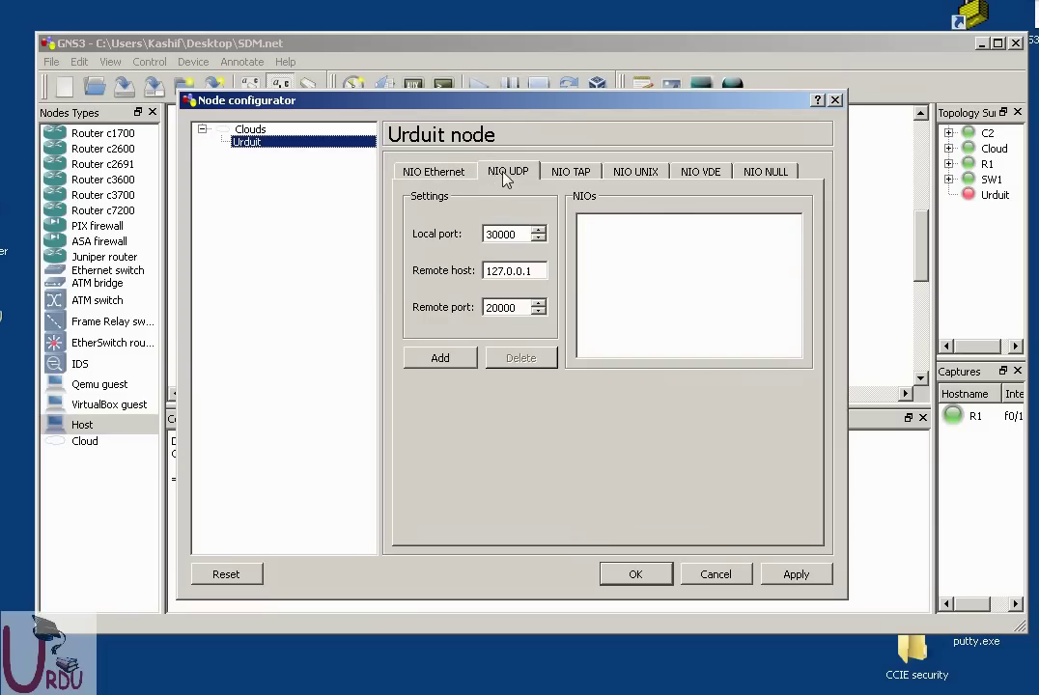
left_click(539, 231)
left_click(539, 303)
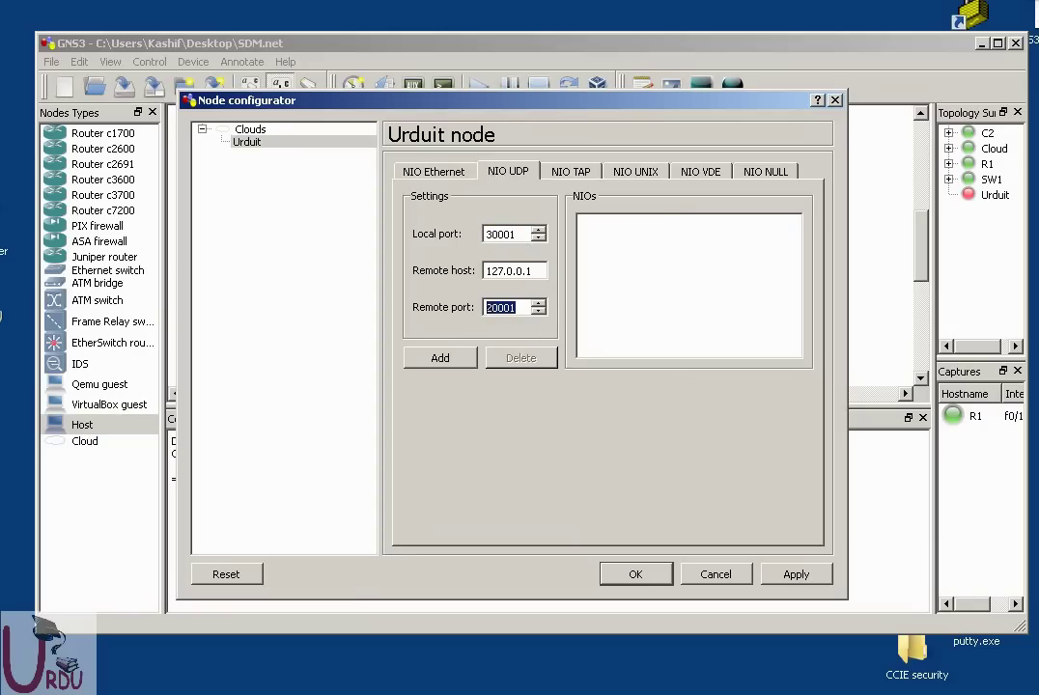
Check the VPCS hosts' addresses and ports with show in the VPCS console
left_click(751, 651)
type("show")
key("Return")
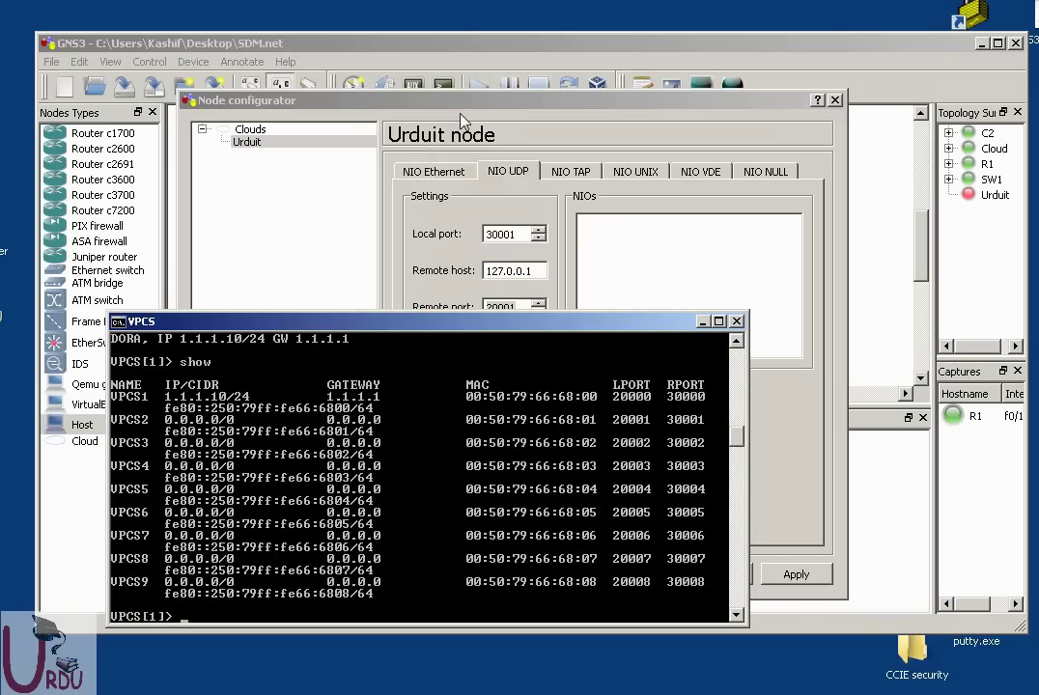
Add the UDP NIO 30001 to 127.0.0.1:20001 on Urduit and confirm the node settings
left_click(703, 321)
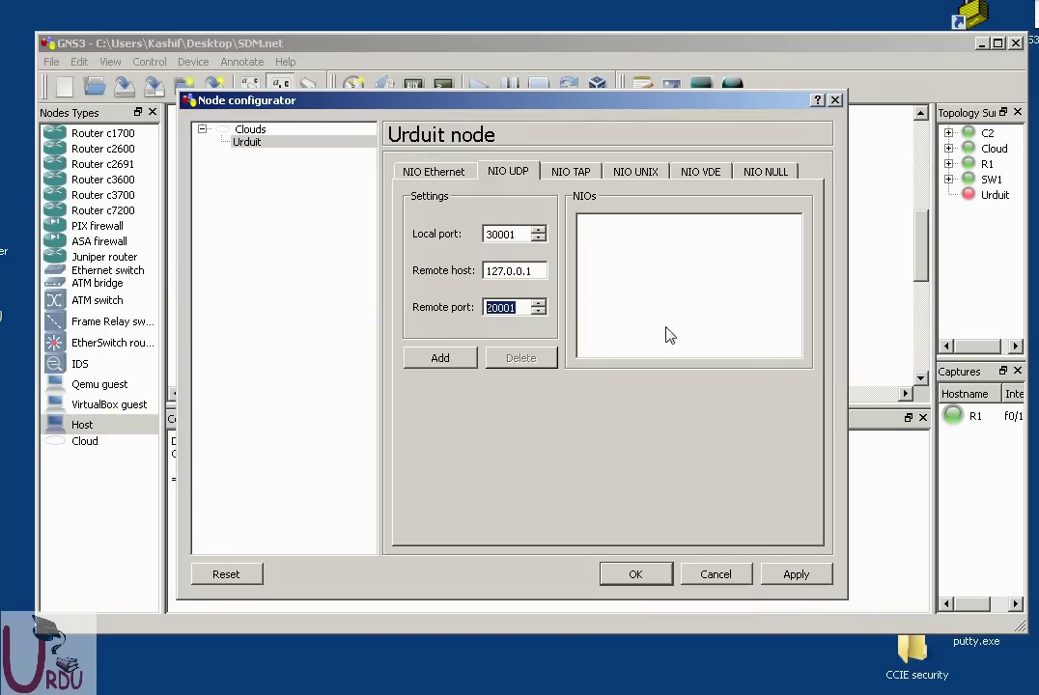
left_click(447, 357)
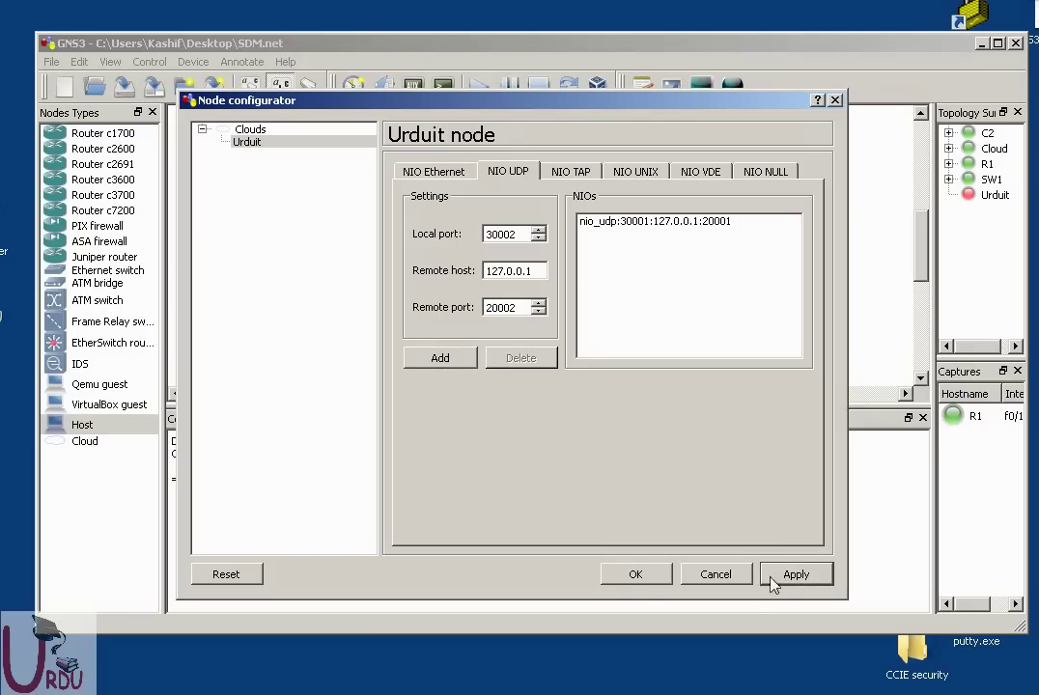
left_click(630, 580)
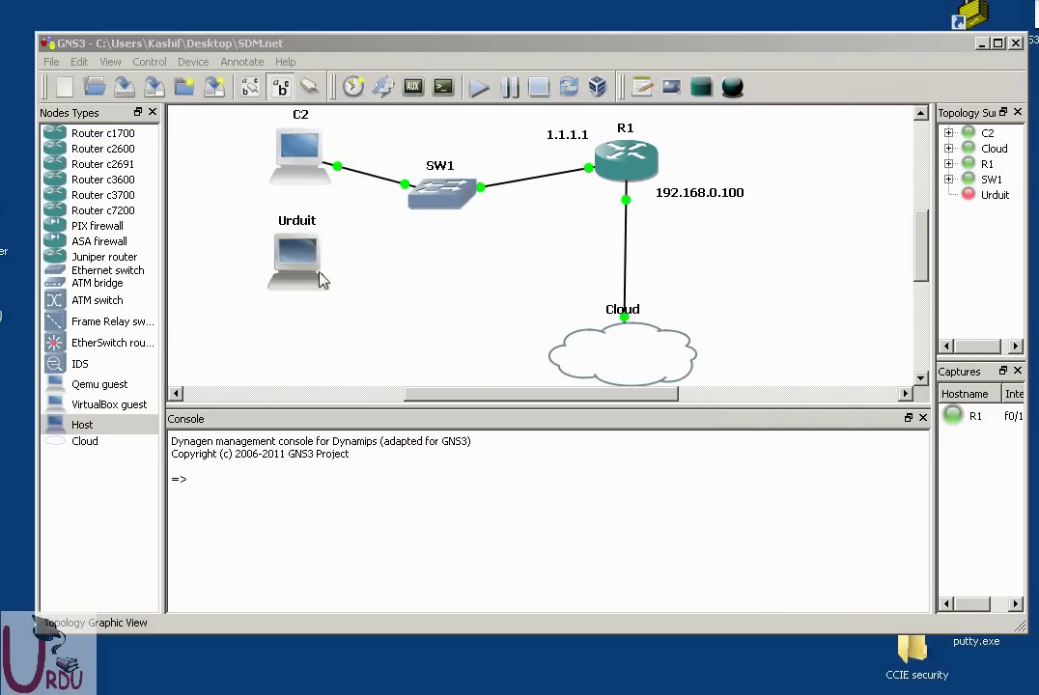
Draw a FastEthernet link from SW1 to Urduit's nio_udp:30001 interface
left_click(311, 88)
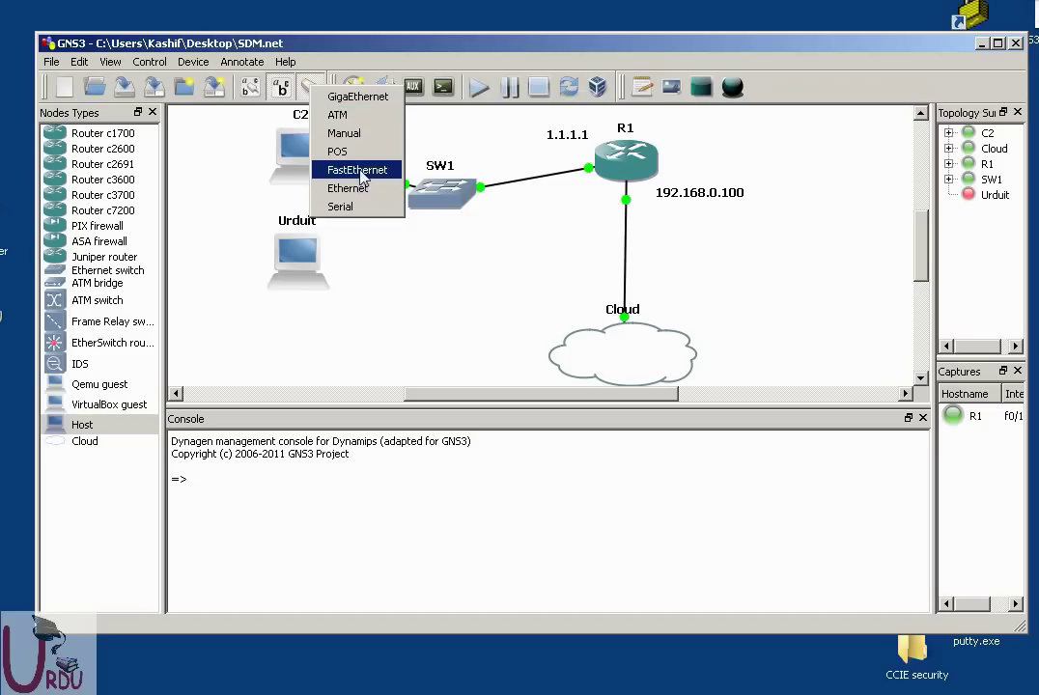
left_click(360, 170)
left_click(414, 193)
left_click(301, 275)
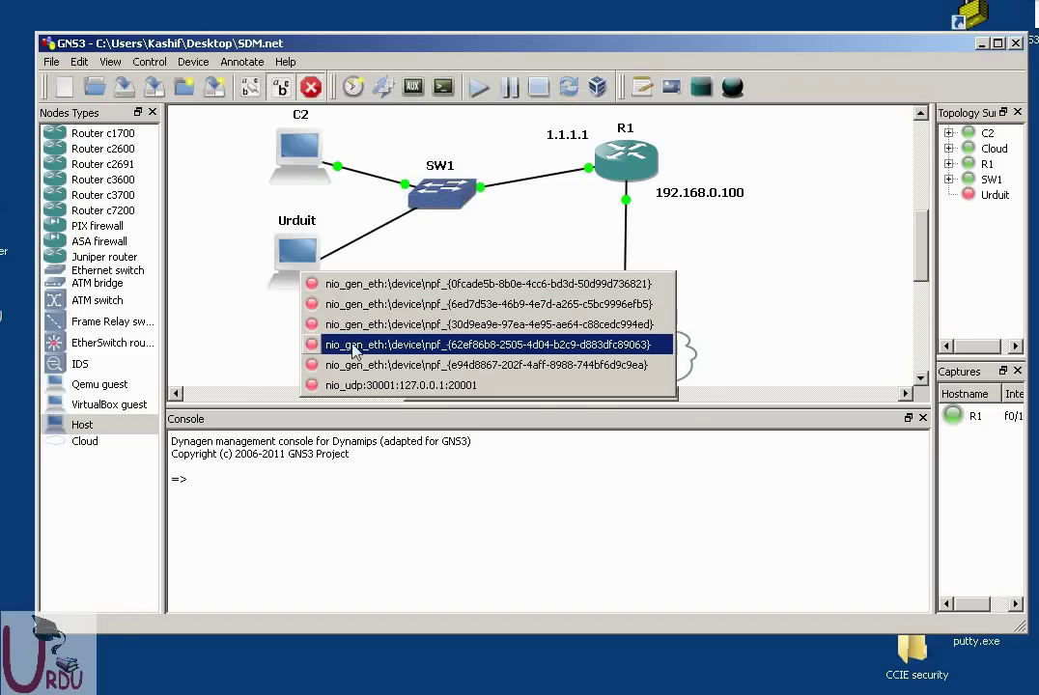
left_click(413, 385)
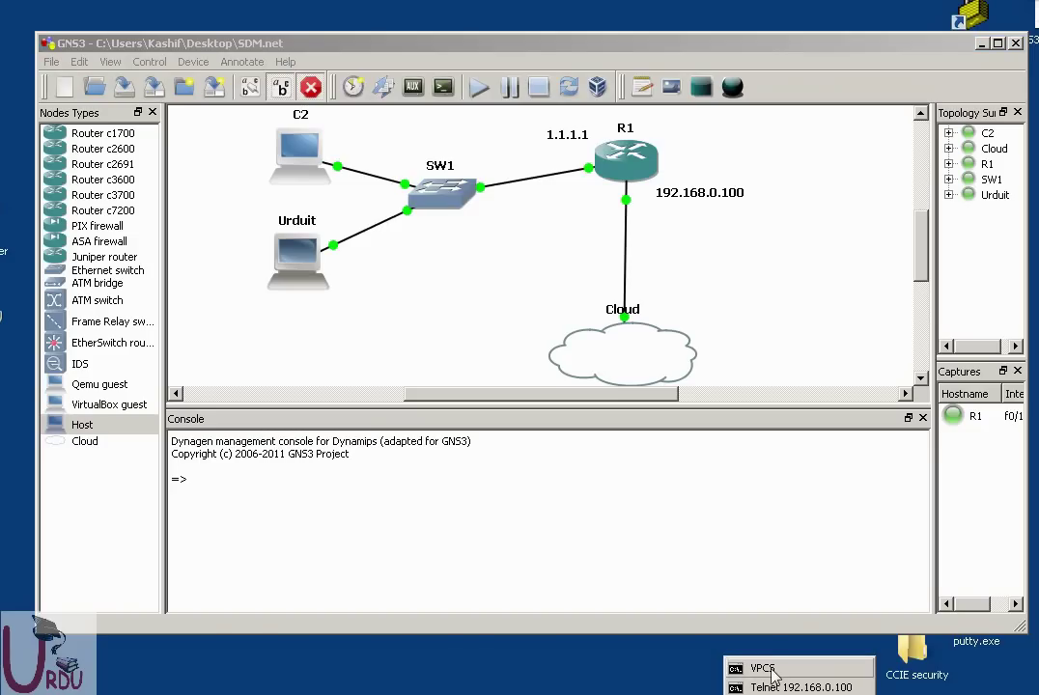
Switch to VPCS2 and run dhcp to lease 1.1.1.11/24 with gateway 1.1.1.1
left_click(780, 667)
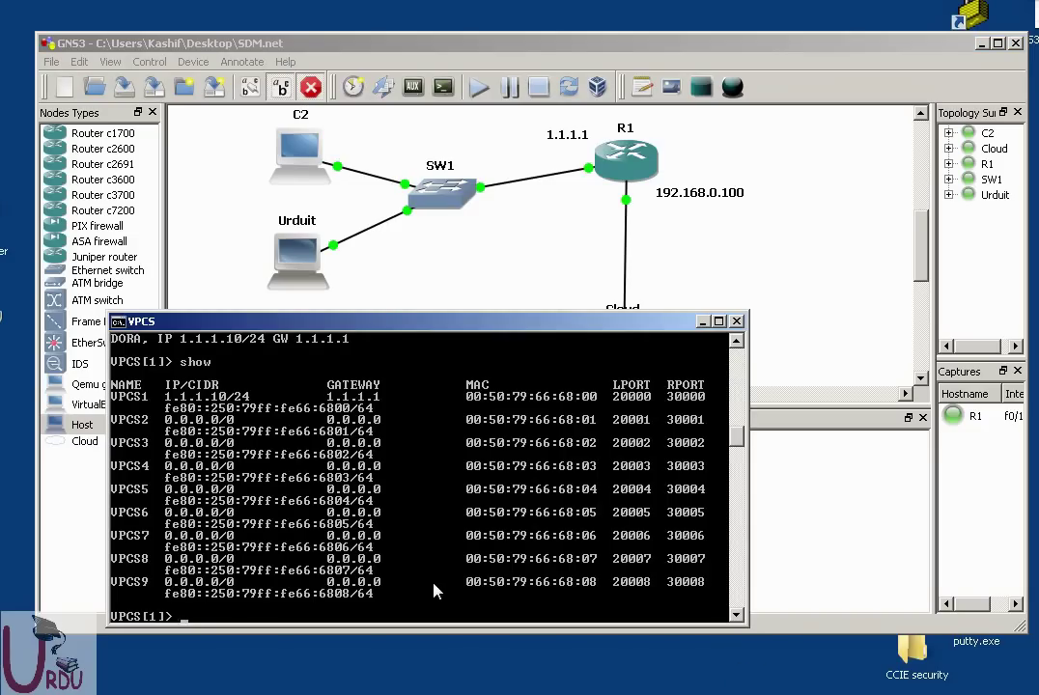
type("2")
key("Return")
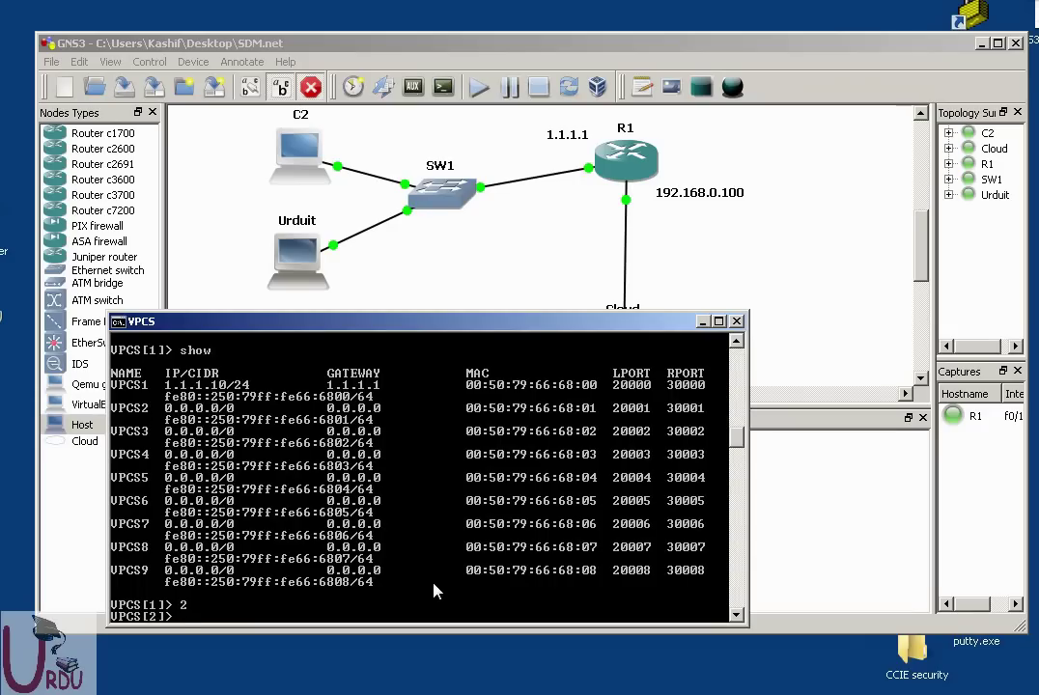
type("show")
key("Return")
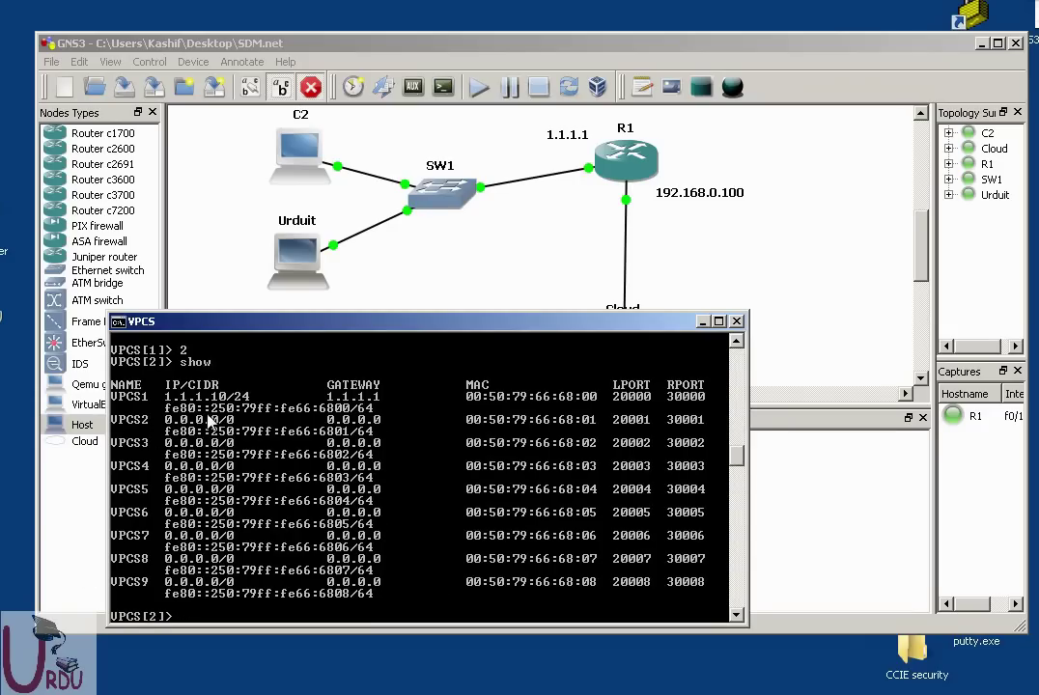
type("dhcp")
key("Return")
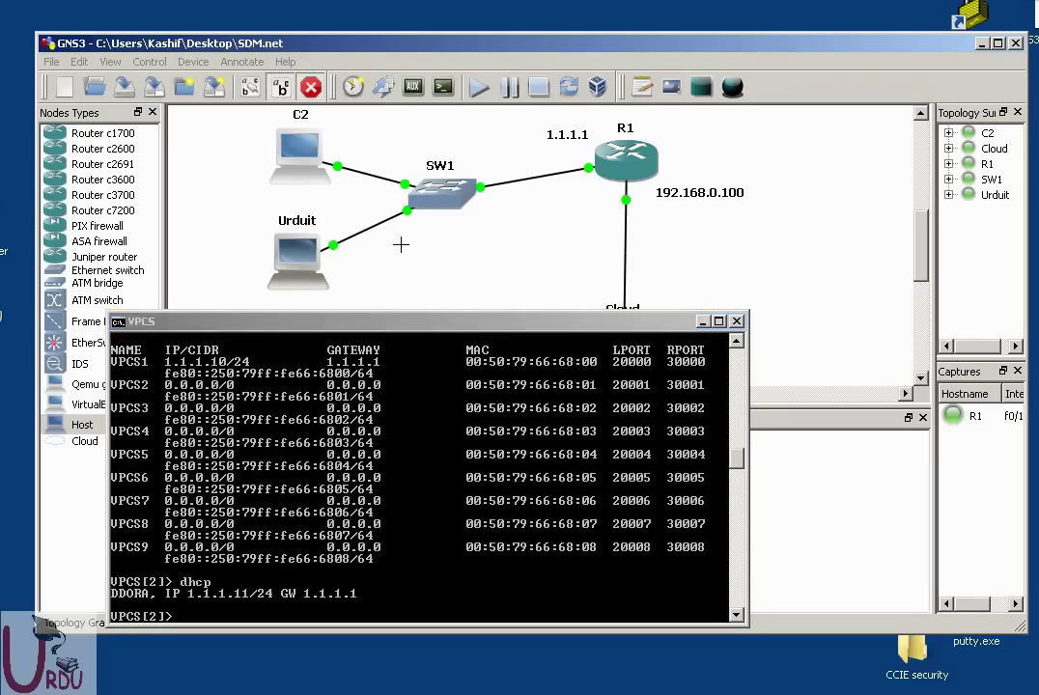
left_click(401, 245)
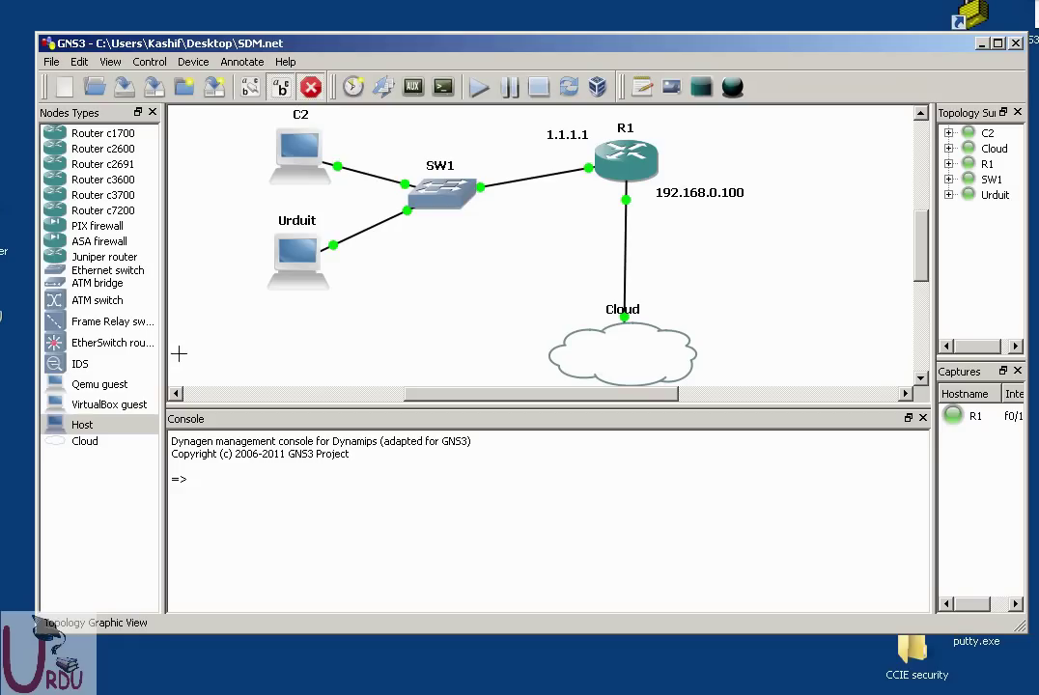
Place a new host C4 on the canvas below Urduit and open its configuration
left_click_drag(97, 422, 391, 307)
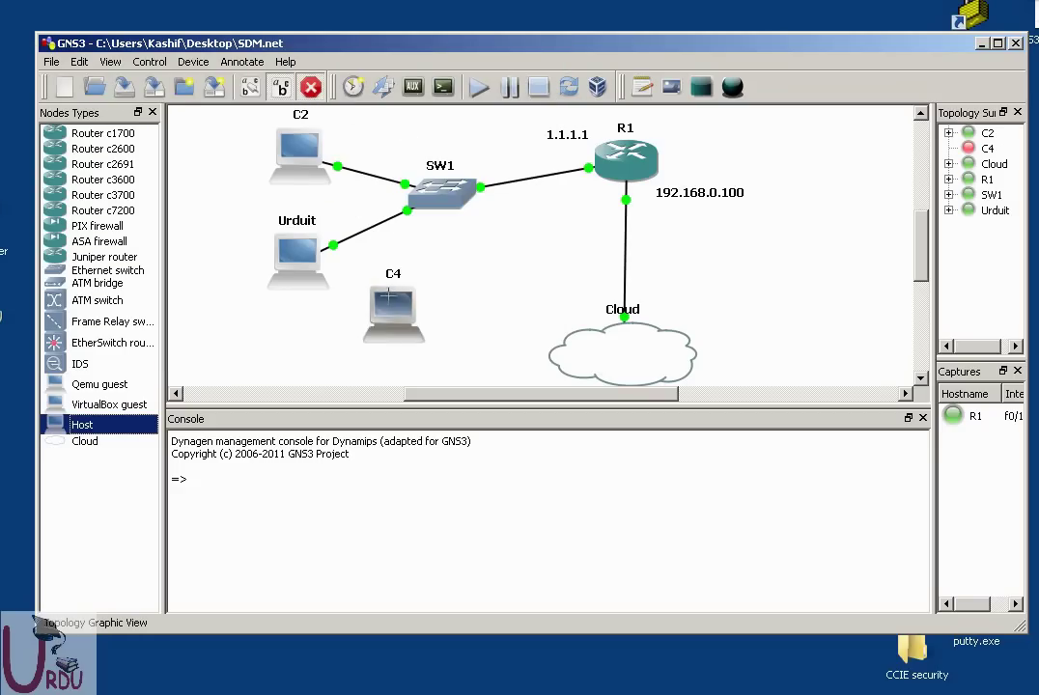
left_click(312, 92)
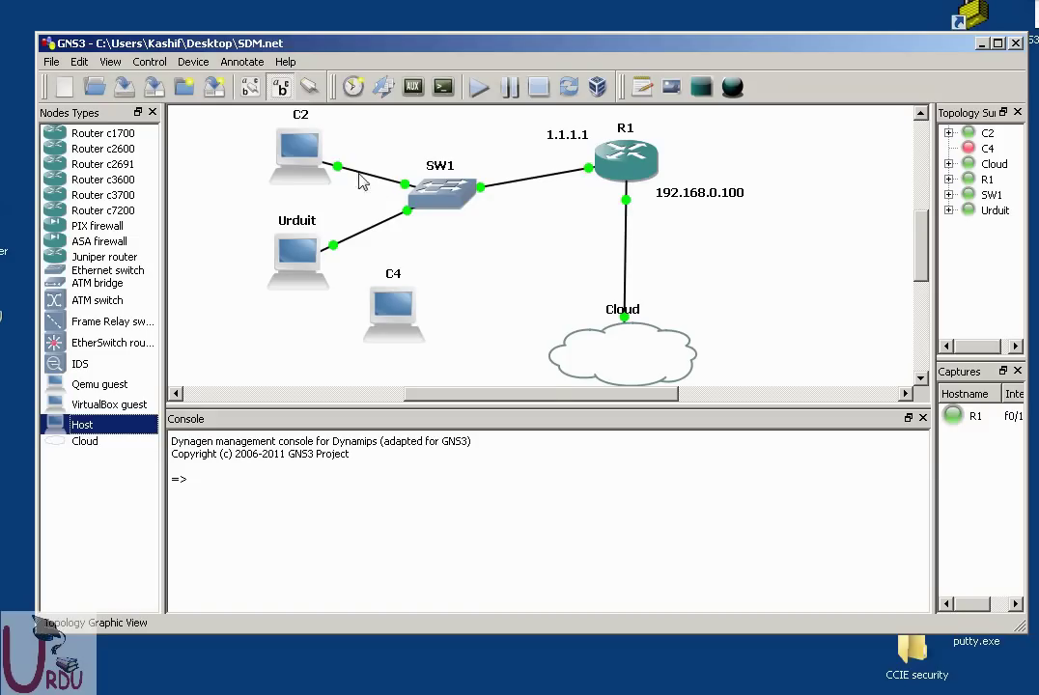
right_click(388, 306)
left_click(439, 326)
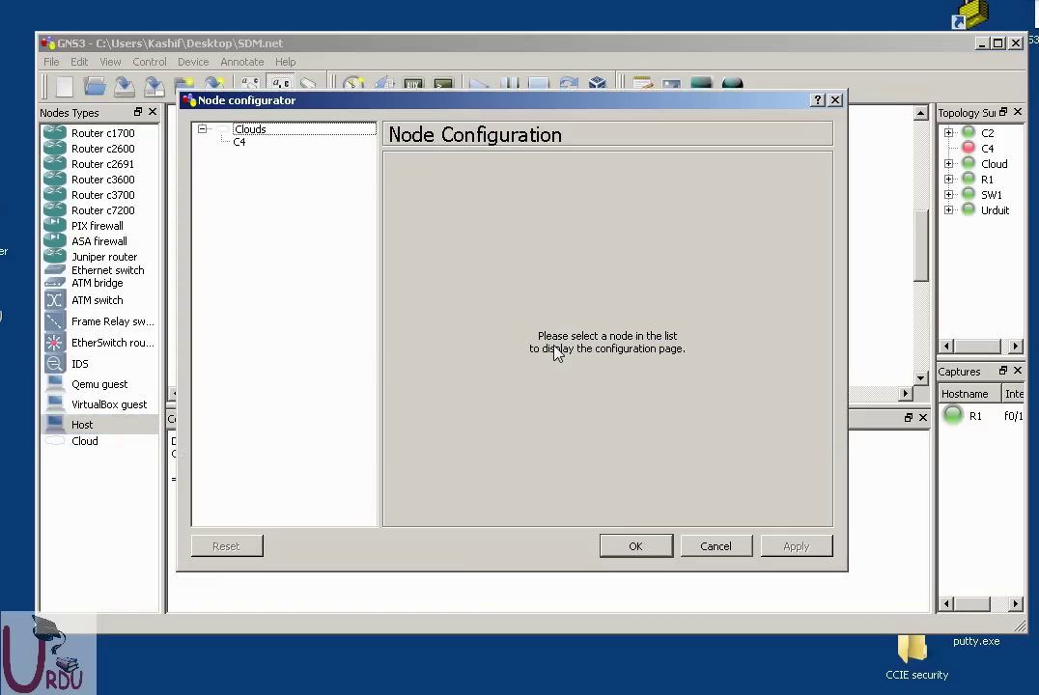
Give C4 a UDP NIO from local port 30002 to 127.0.0.1 port 20002
left_click(242, 142)
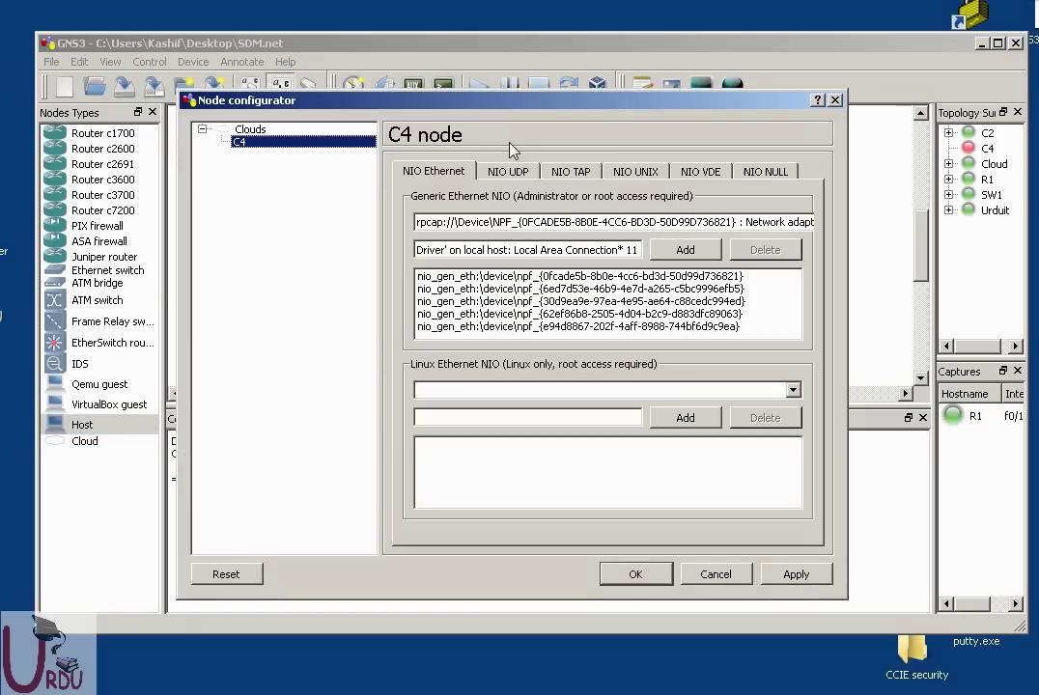
left_click(507, 171)
left_click(536, 230)
left_click(537, 230)
left_click(538, 303)
left_click(538, 304)
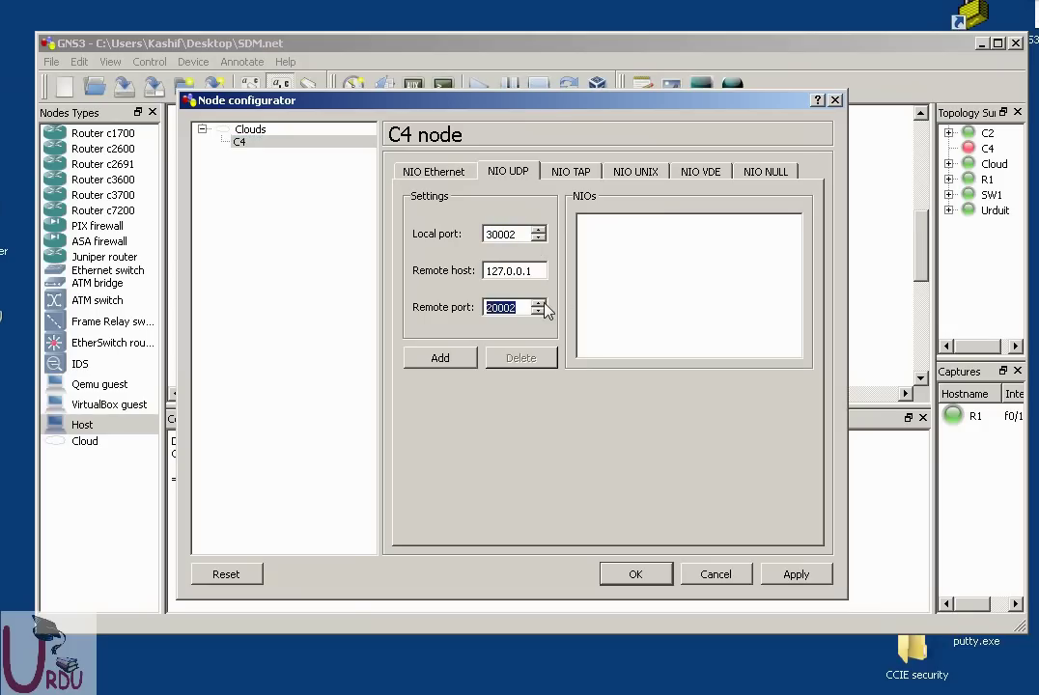
left_click(795, 575)
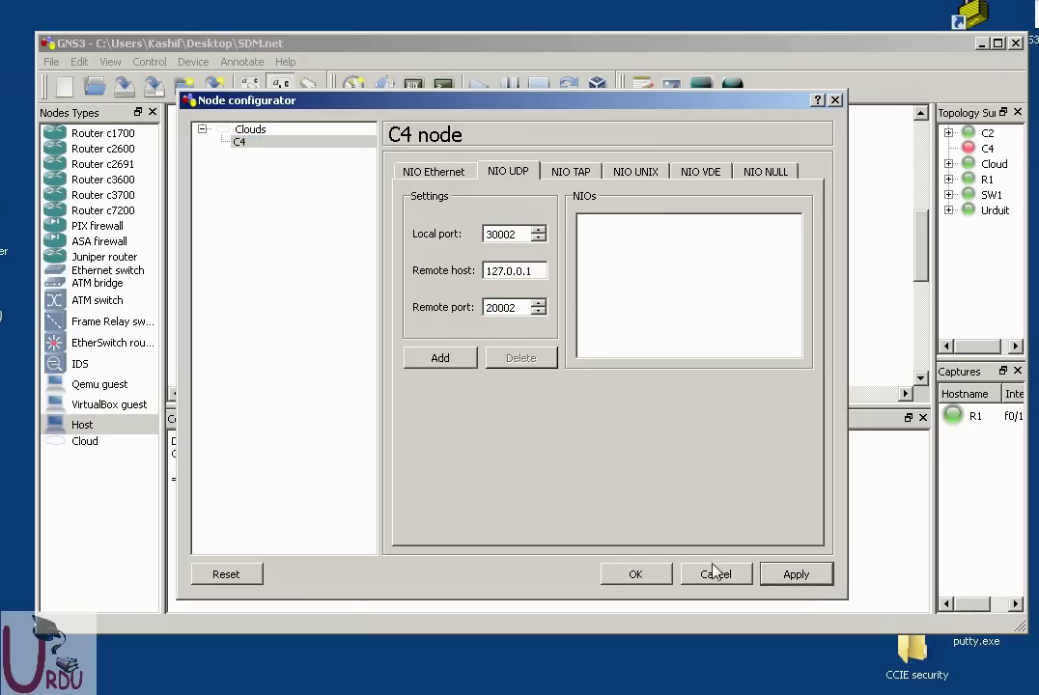
left_click(446, 359)
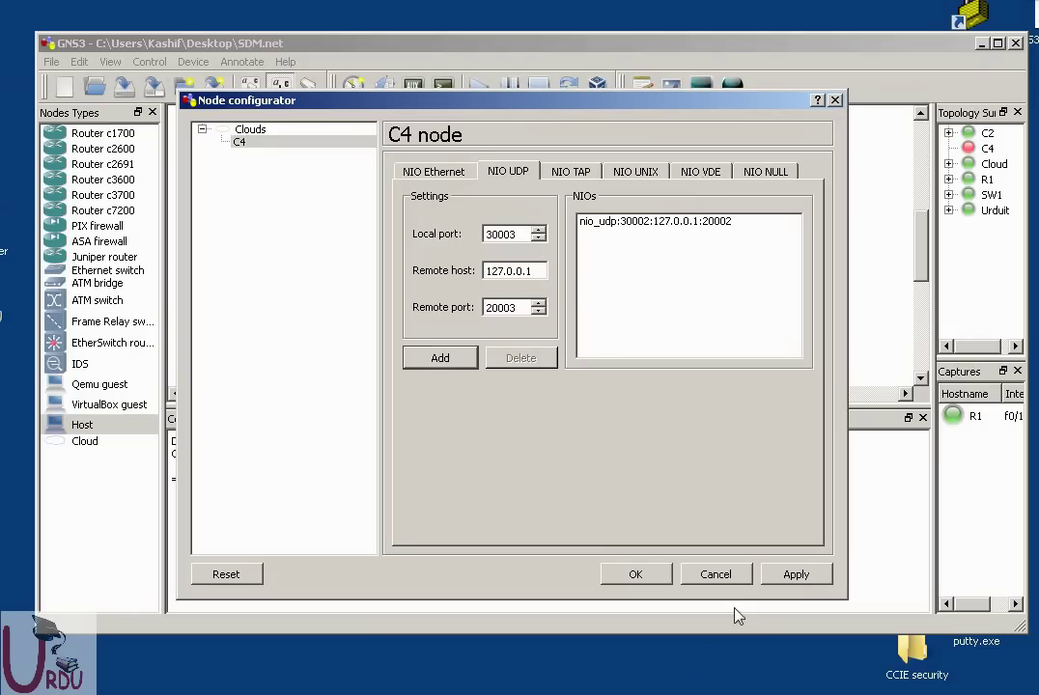
left_click(642, 575)
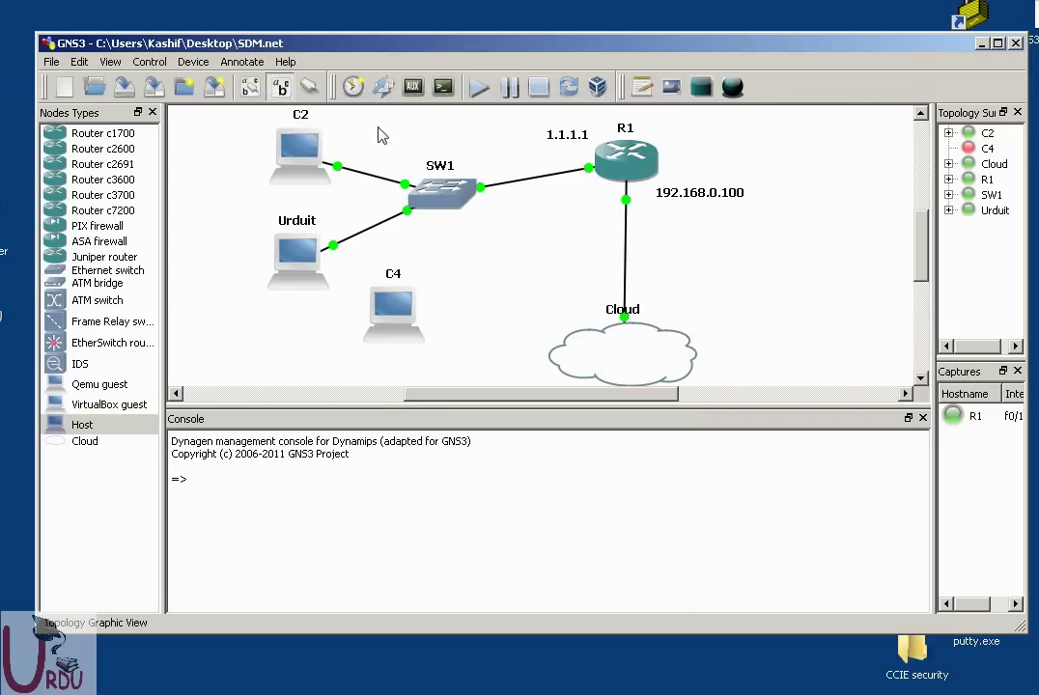
Link C4's UDP NIO to SW1 with an Ethernet link
left_click(309, 87)
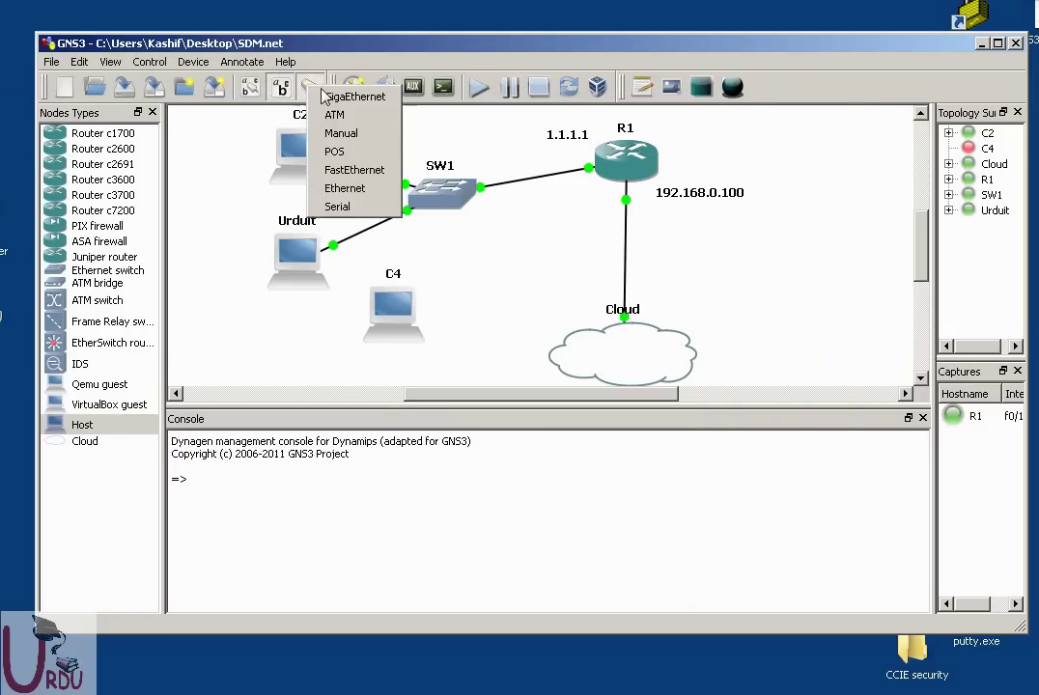
left_click(354, 170)
left_click(402, 306)
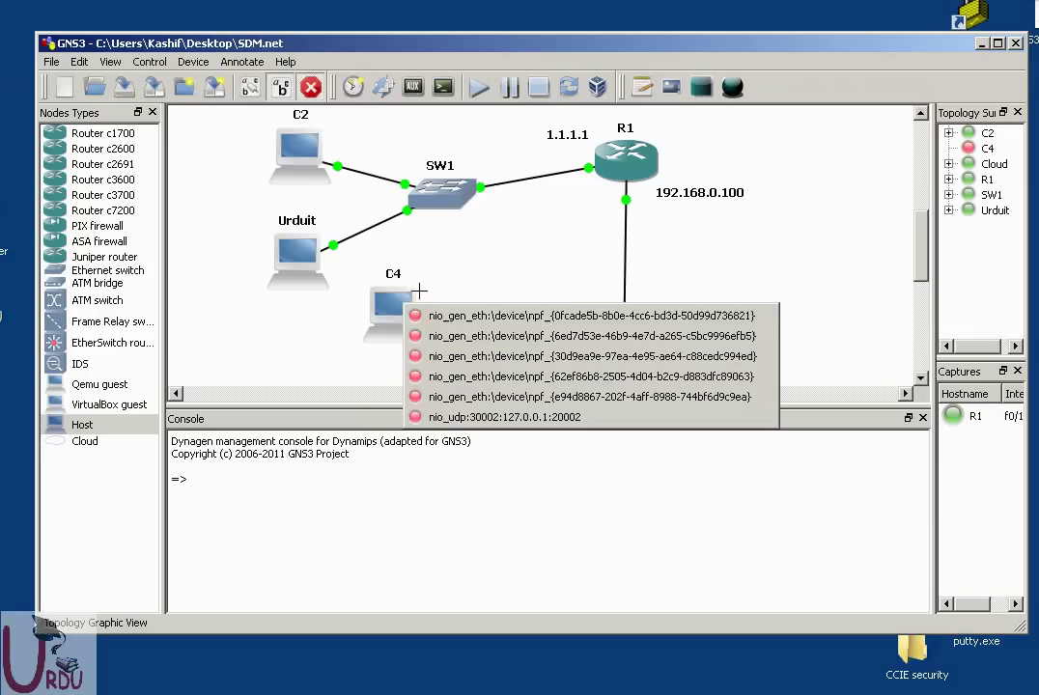
left_click(502, 416)
left_click(432, 200)
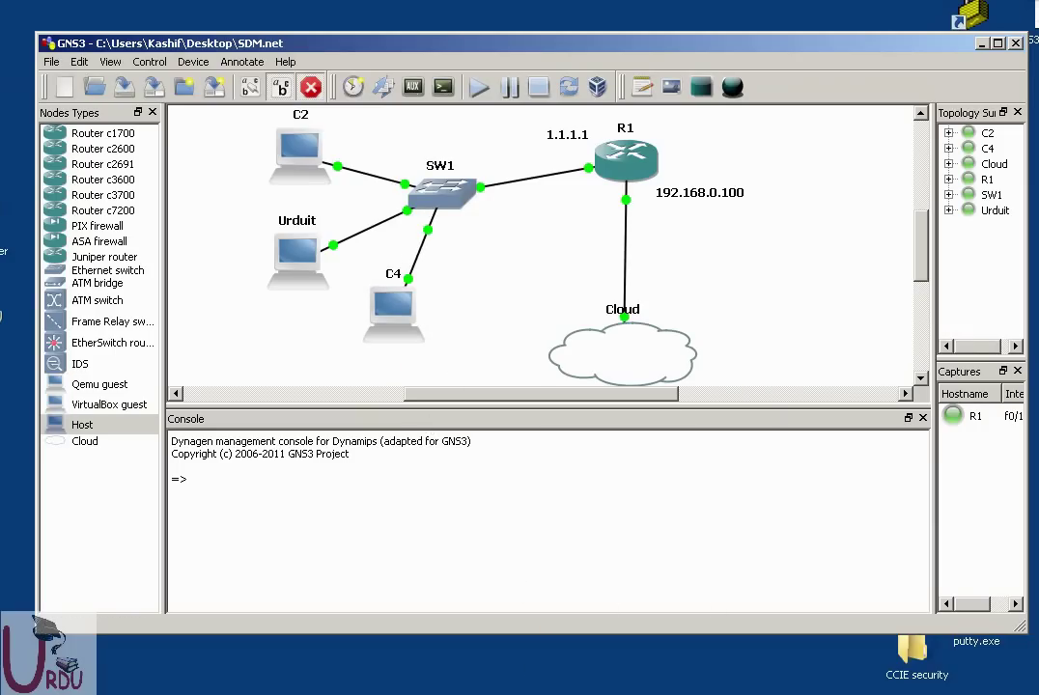
left_click(772, 687)
Switch to VPCS3, run ip dhcp for 1.1.1.12/24, and confirm the leases with show
left_click(763, 666)
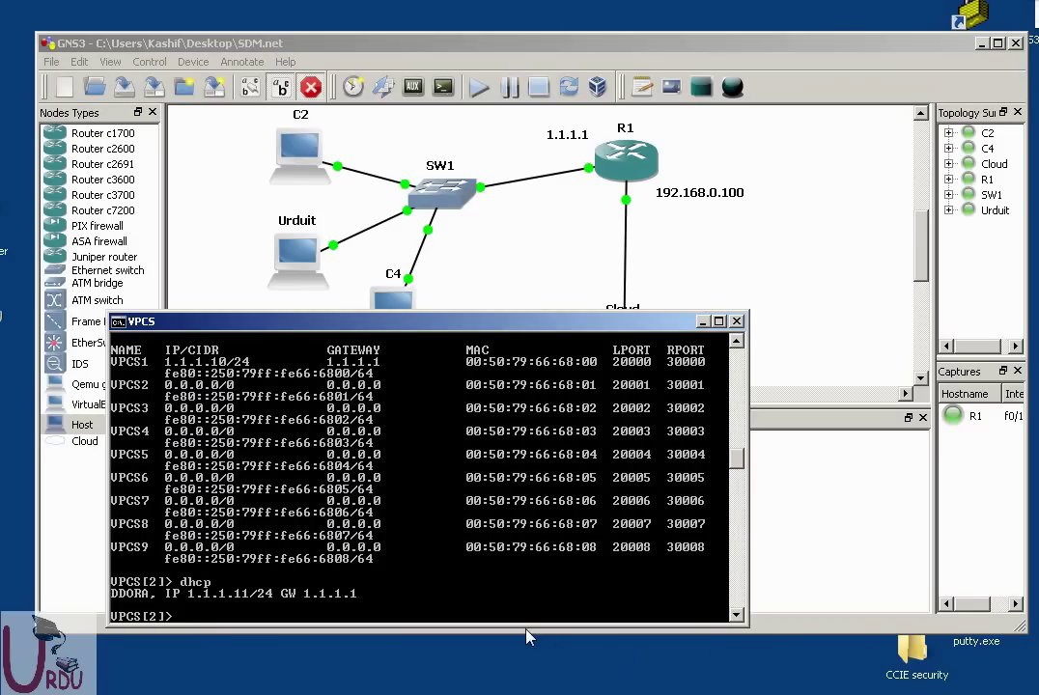
type("show")
key("Return")
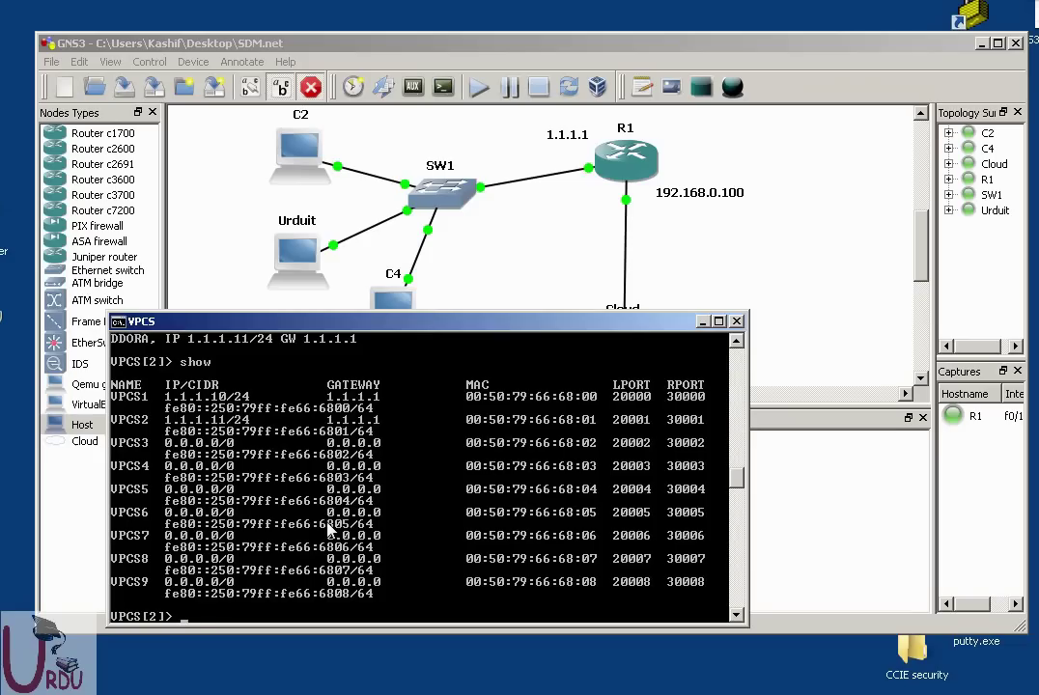
type("3")
key("Return")
type("ip dhc")
key("Return")
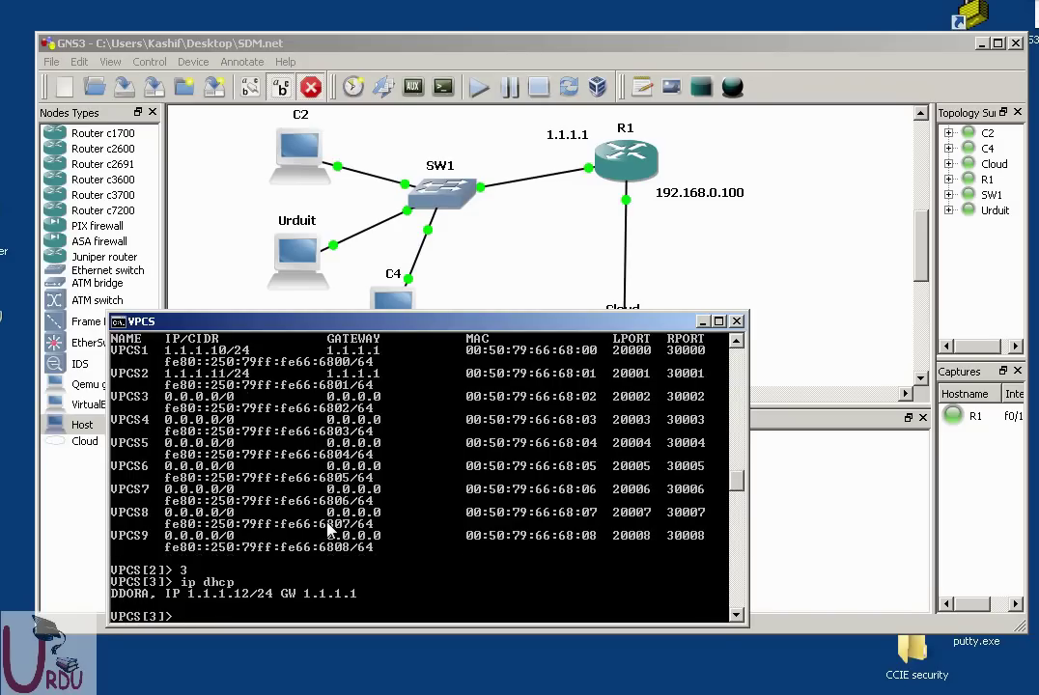
type("show")
key("Return")
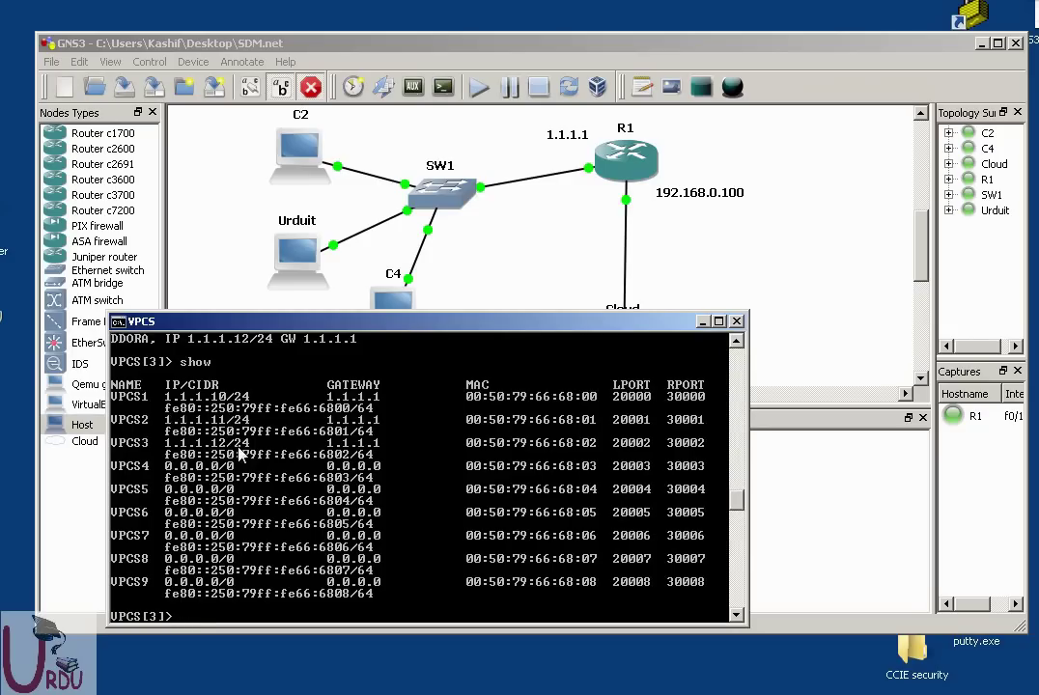
In the router's Telnet session, list the DHCP bindings with show ip dhcp binding
left_click(775, 694)
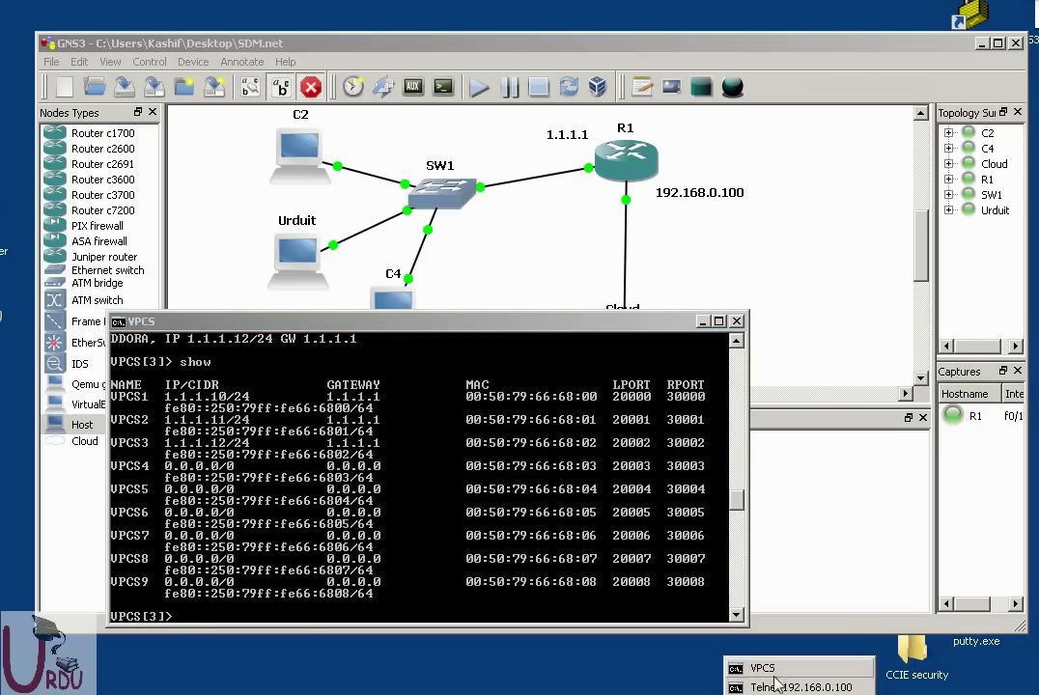
left_click(778, 686)
key("space")
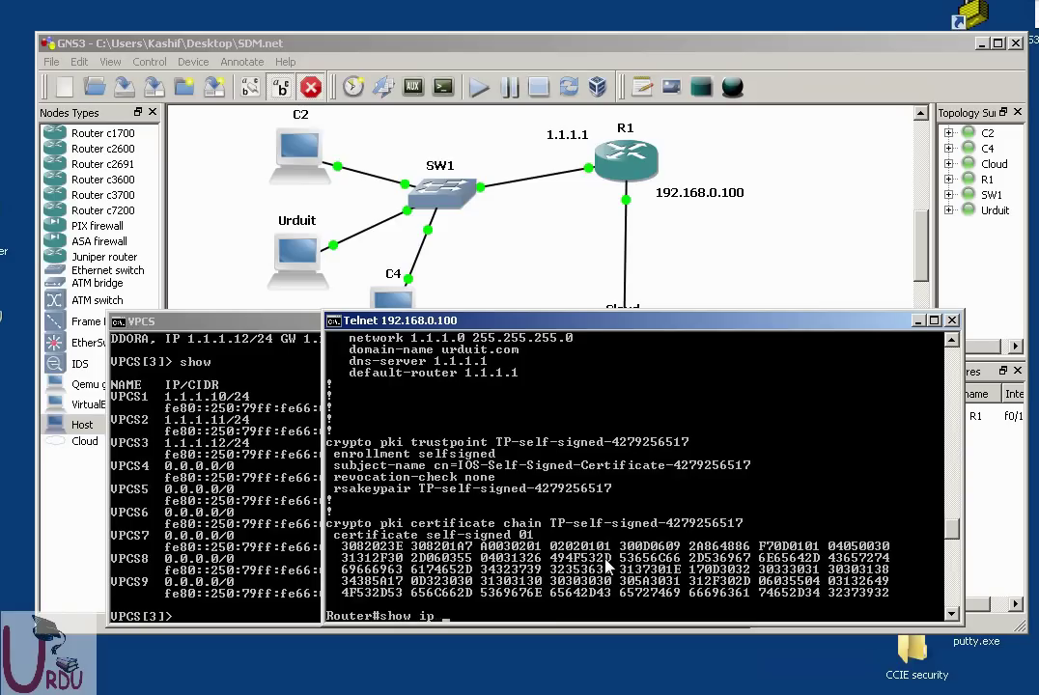
type("cp")
key("Tab")
type("bin")
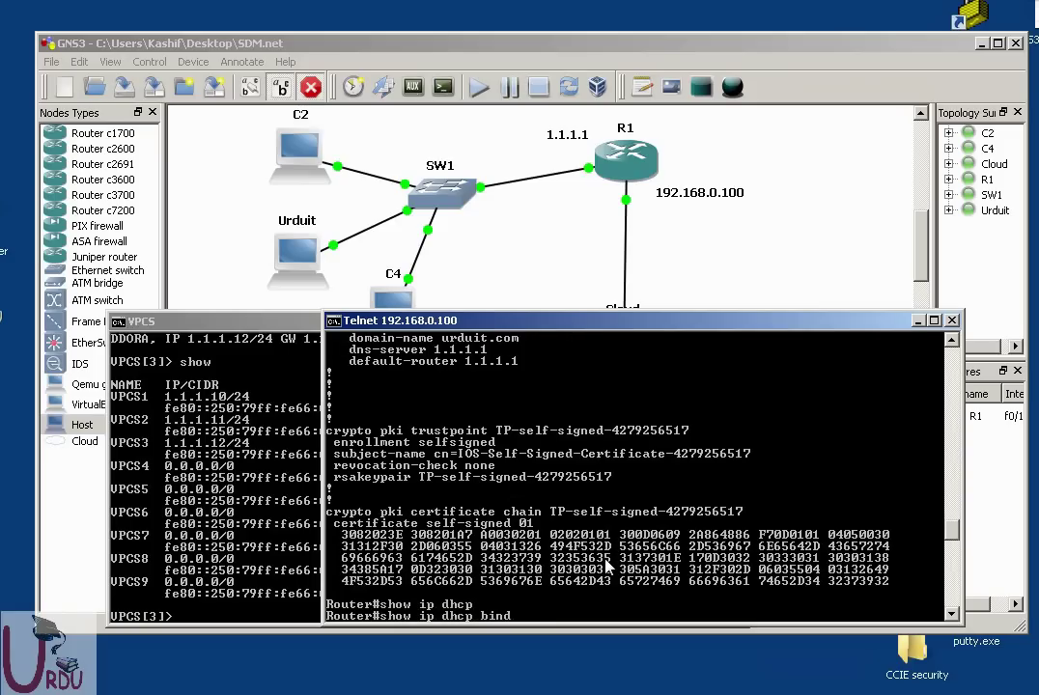
type("d")
key("Tab")
key("Return")
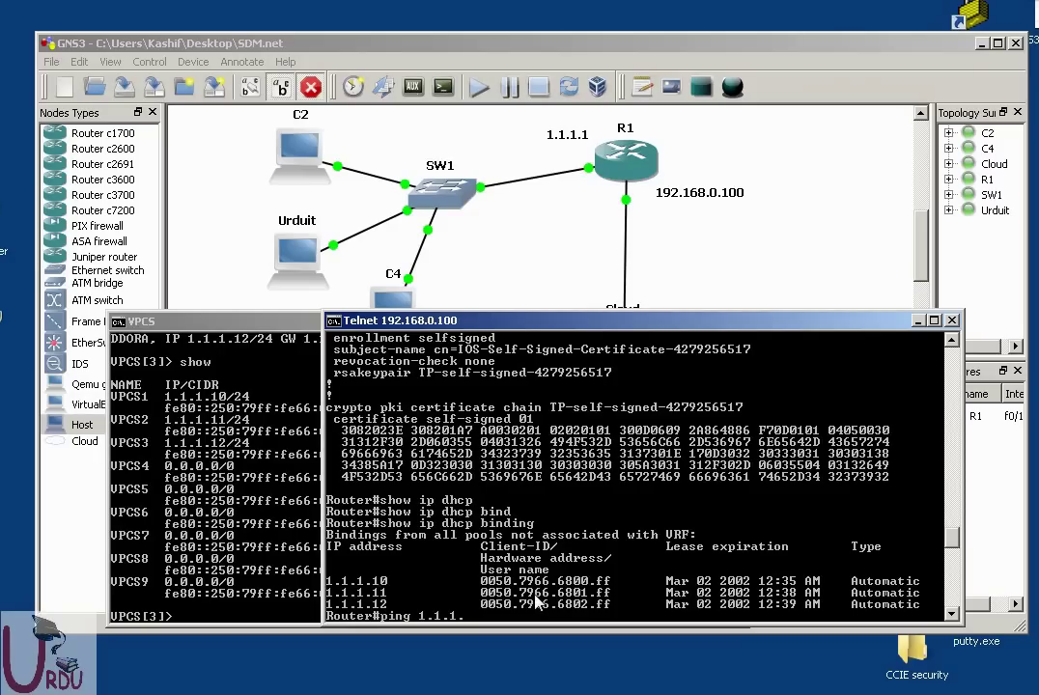
Ping 1.1.1.10, 1.1.1.11 and 1.1.1.12 from the router, all succeeding 100%
type("10")
key("Return")
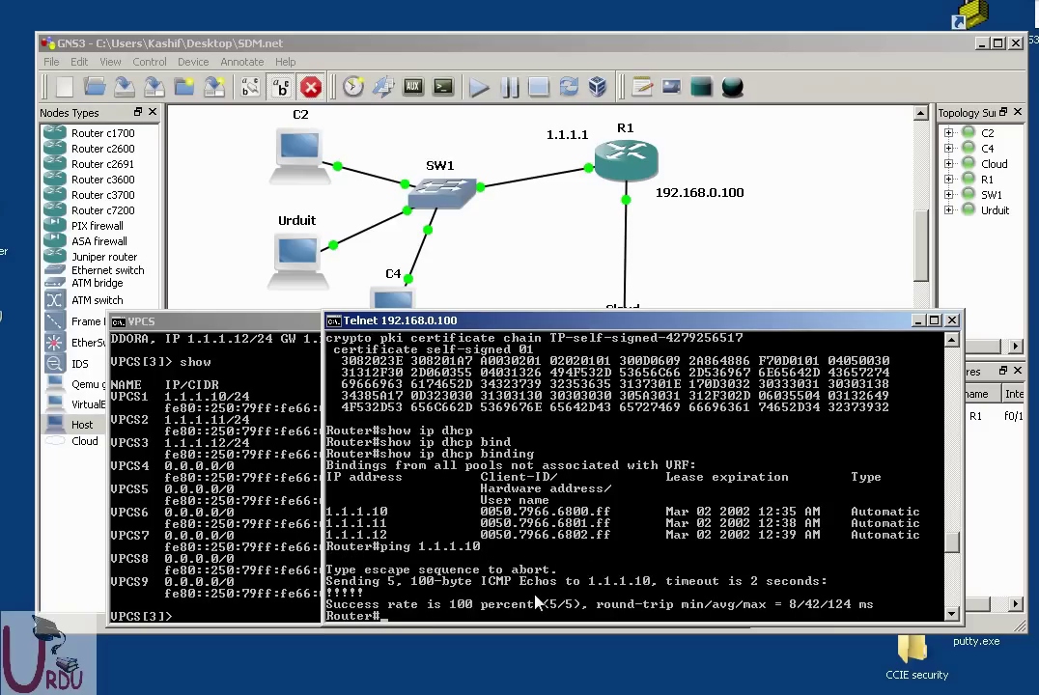
type("ping 1.1.1.11")
key("Return")
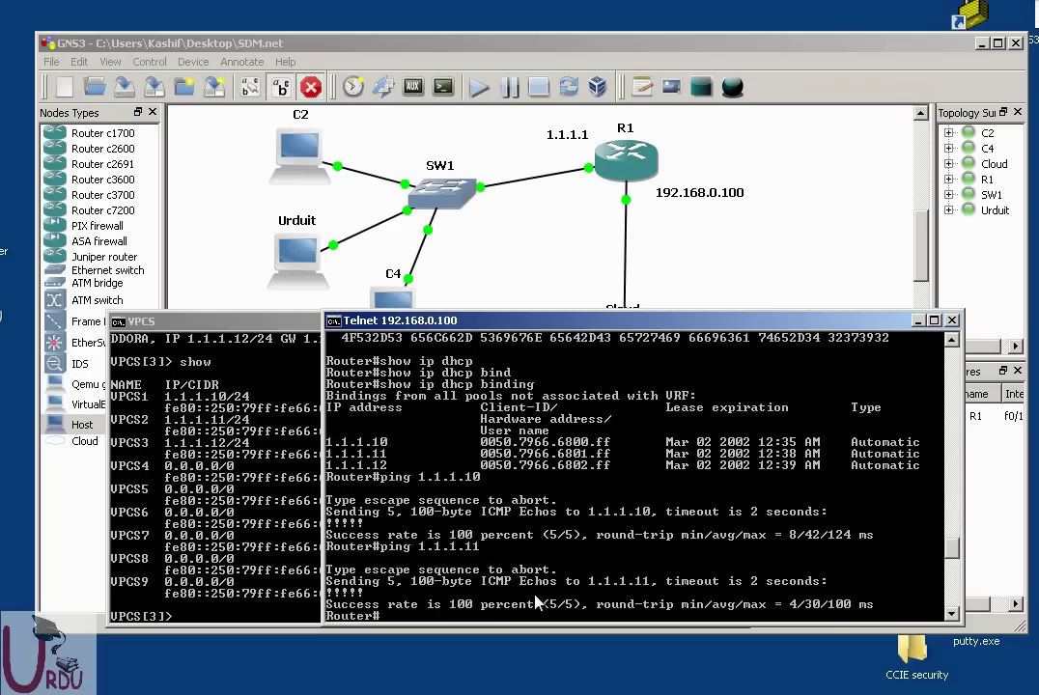
key("Up")
key("BackSpace")
type("2")
key("Return")
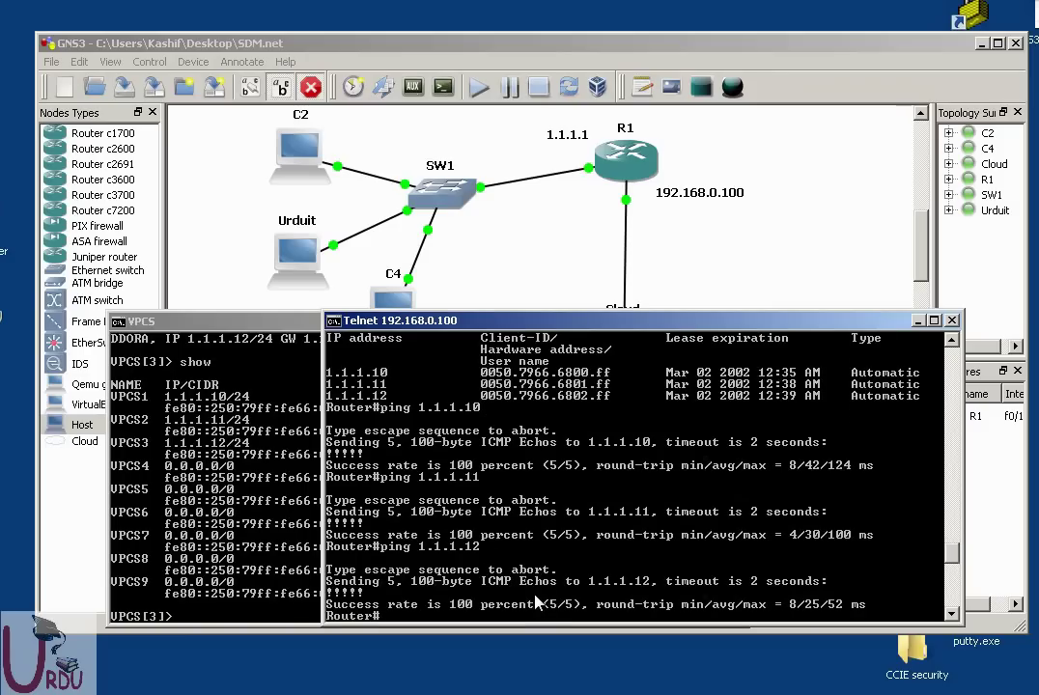
left_click(252, 325)
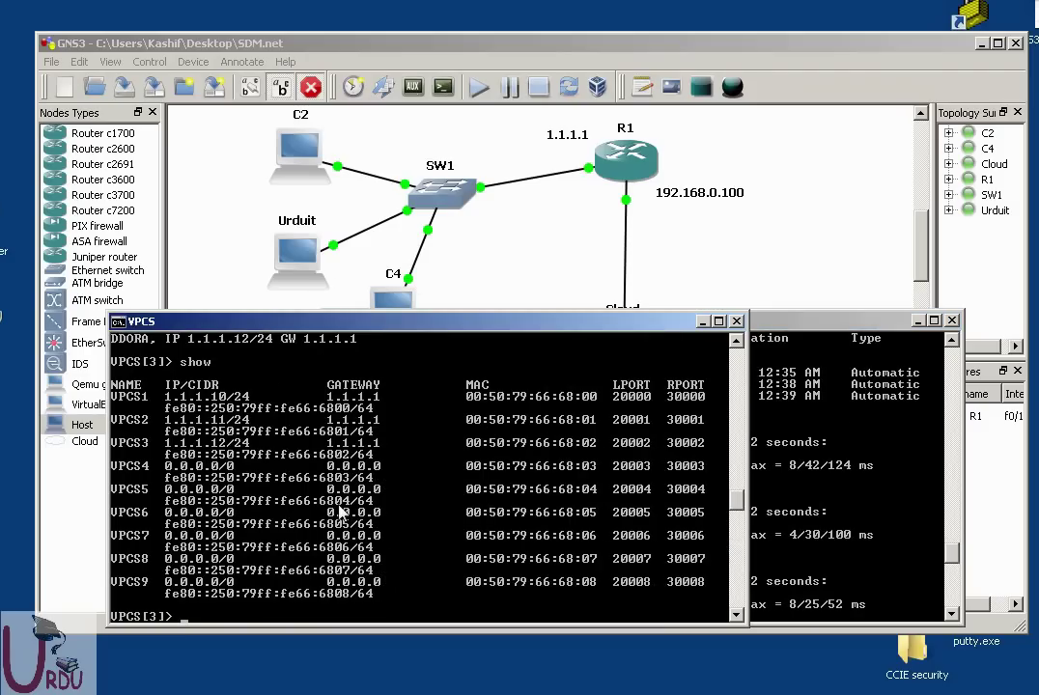
Close Wireshark, quitting without saving the capture
left_click(704, 321)
left_click(770, 268)
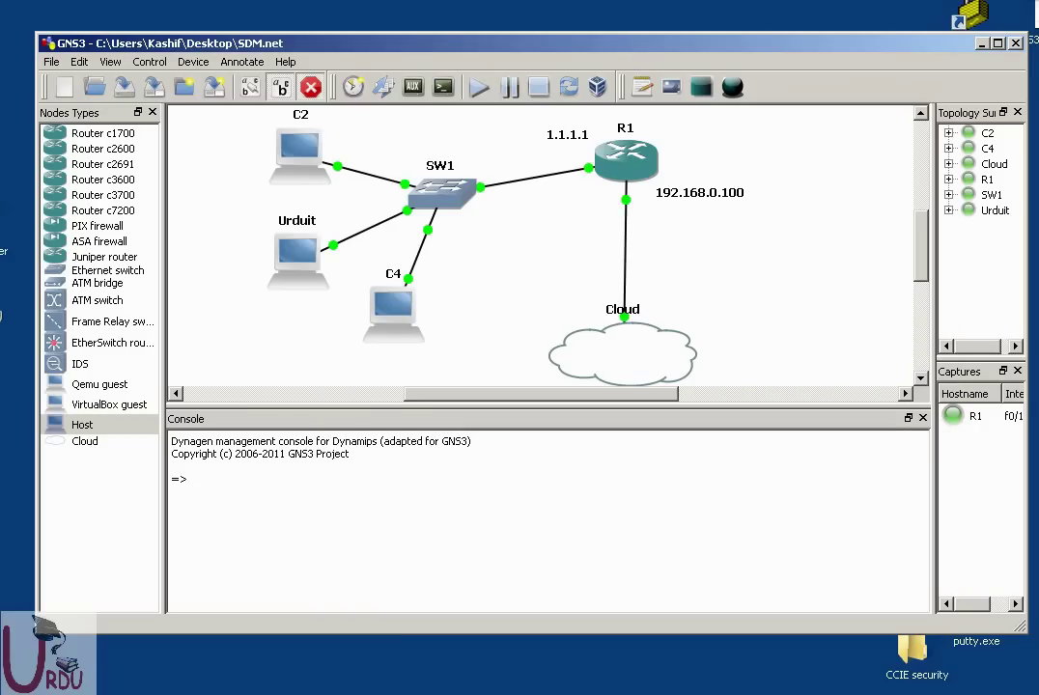
key("alt+Tab")
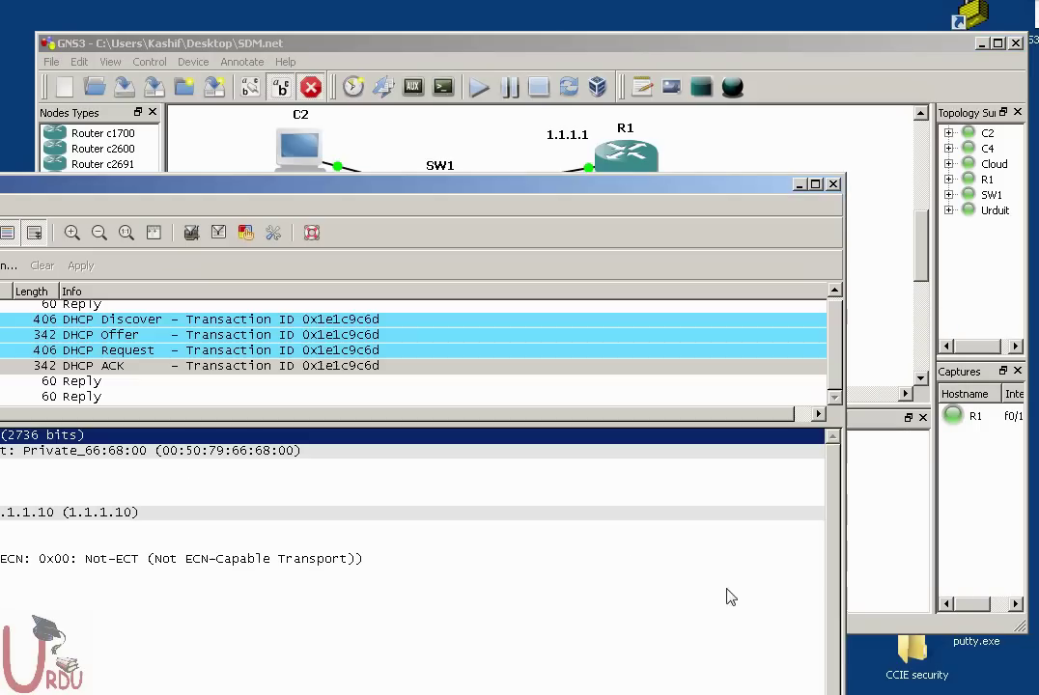
left_click(834, 184)
left_click(159, 221)
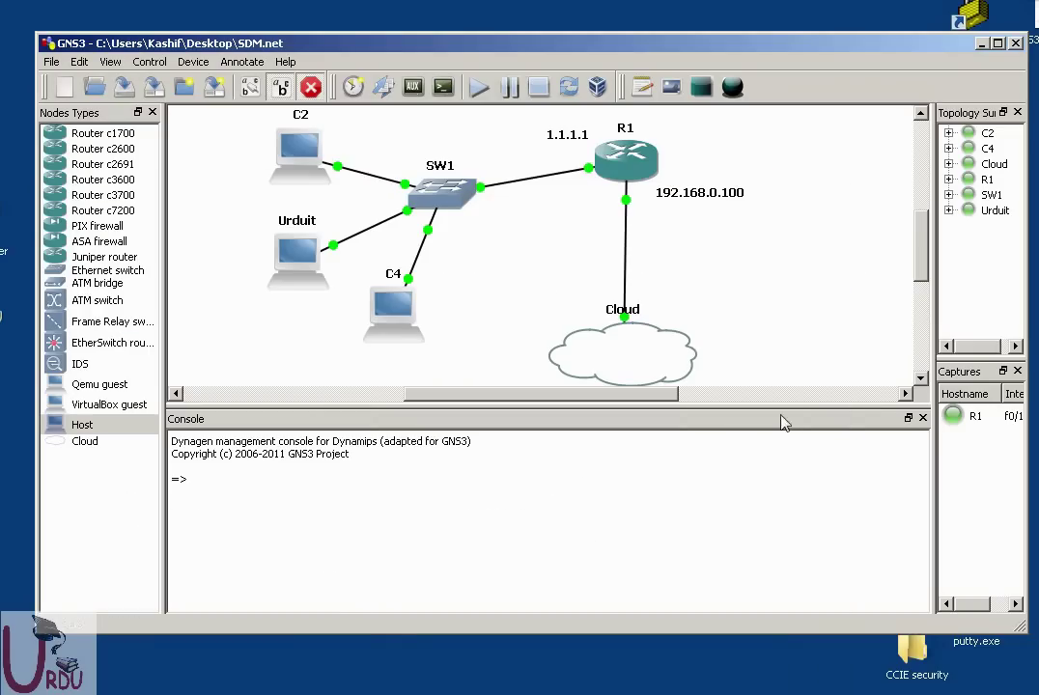
Stop all packet captures on R1 from the Captures list
right_click(978, 418)
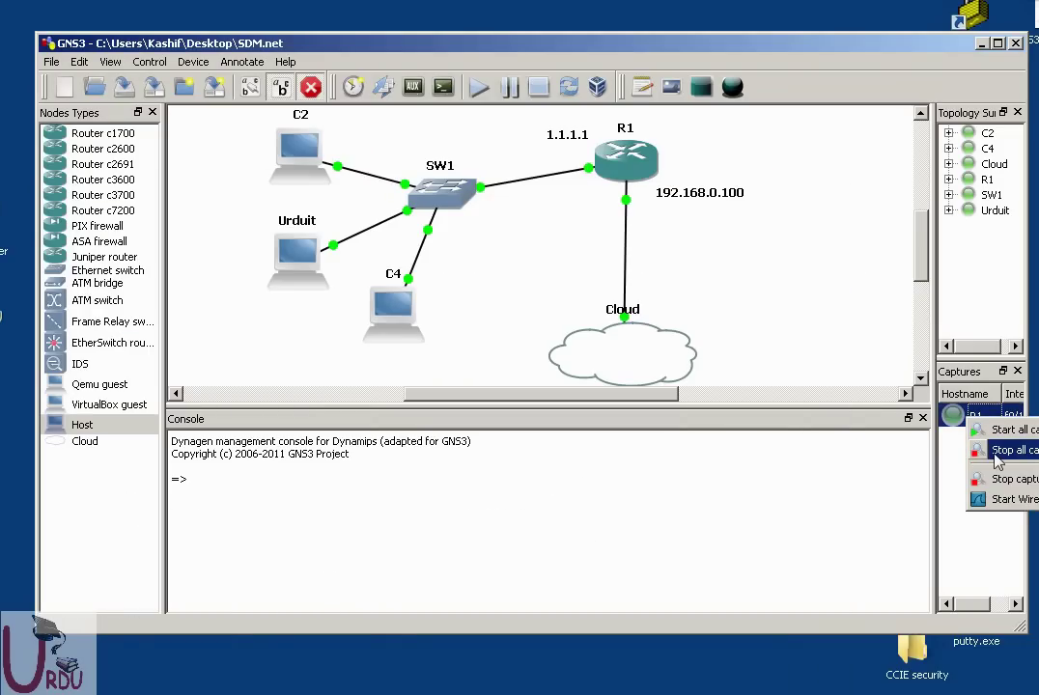
left_click(998, 451)
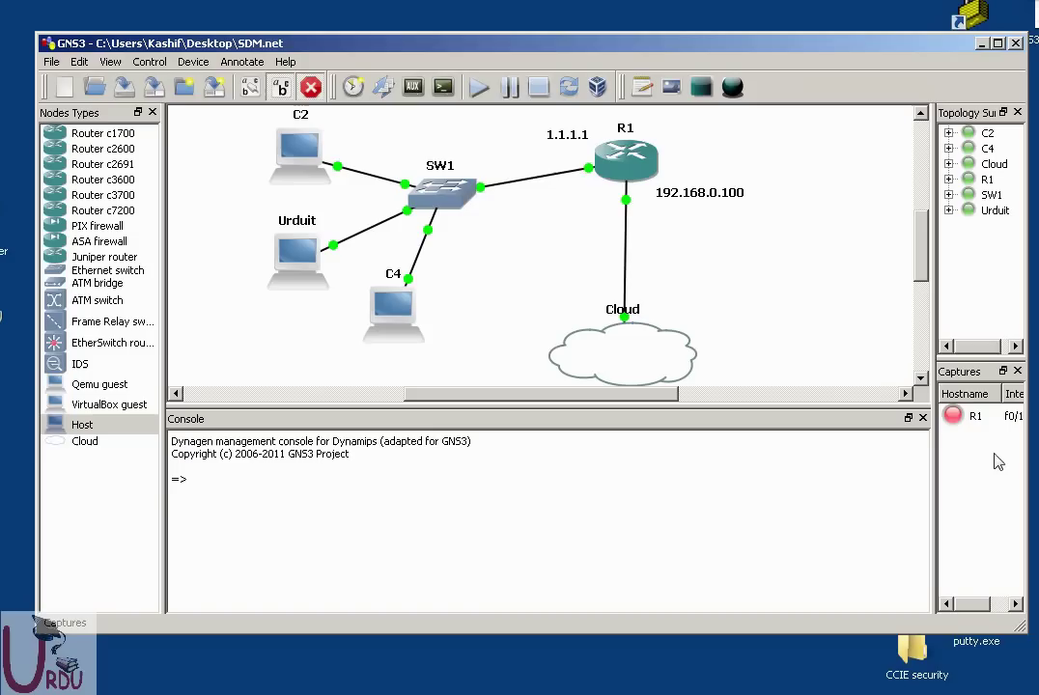
right_click(963, 417)
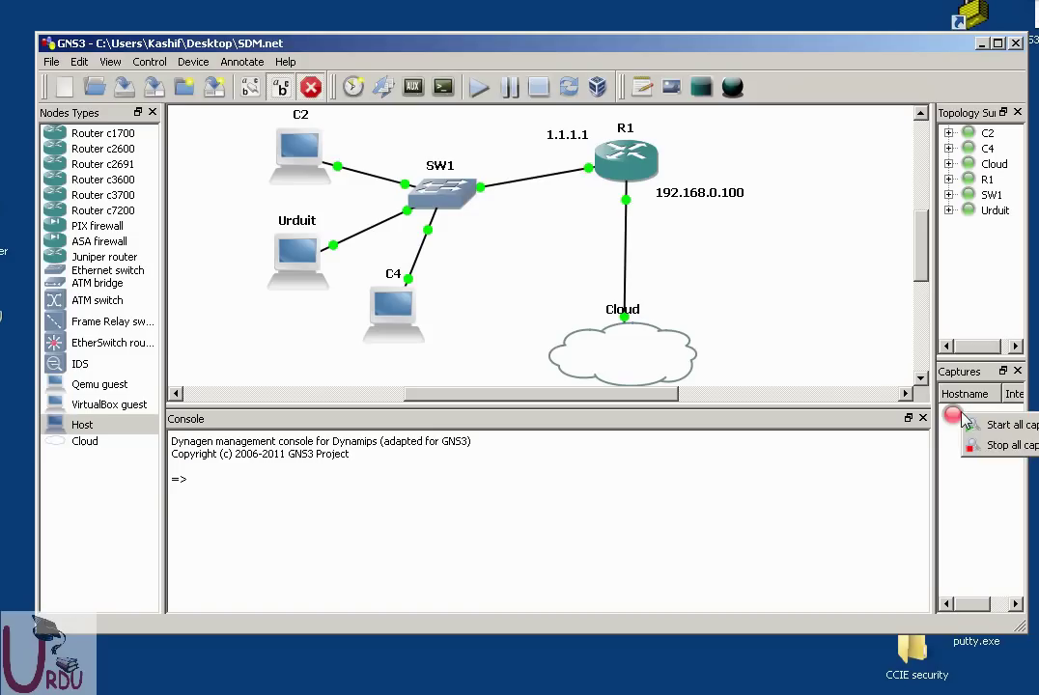
left_click(995, 447)
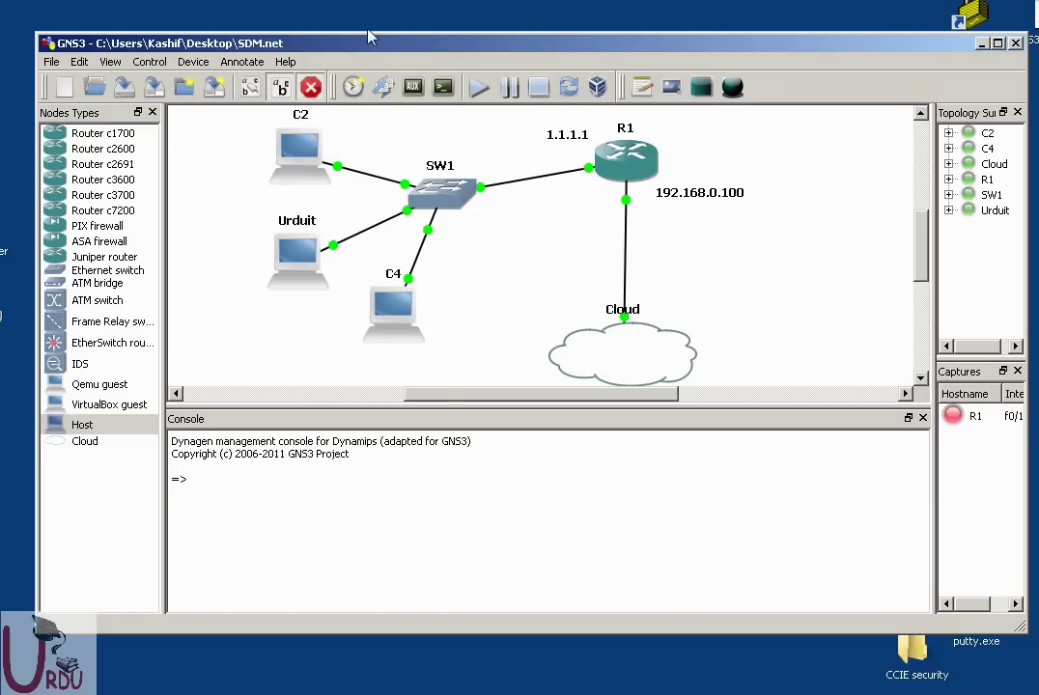
Move the GNS3 window up-left and enlarge it
left_click_drag(373, 41, 353, 19)
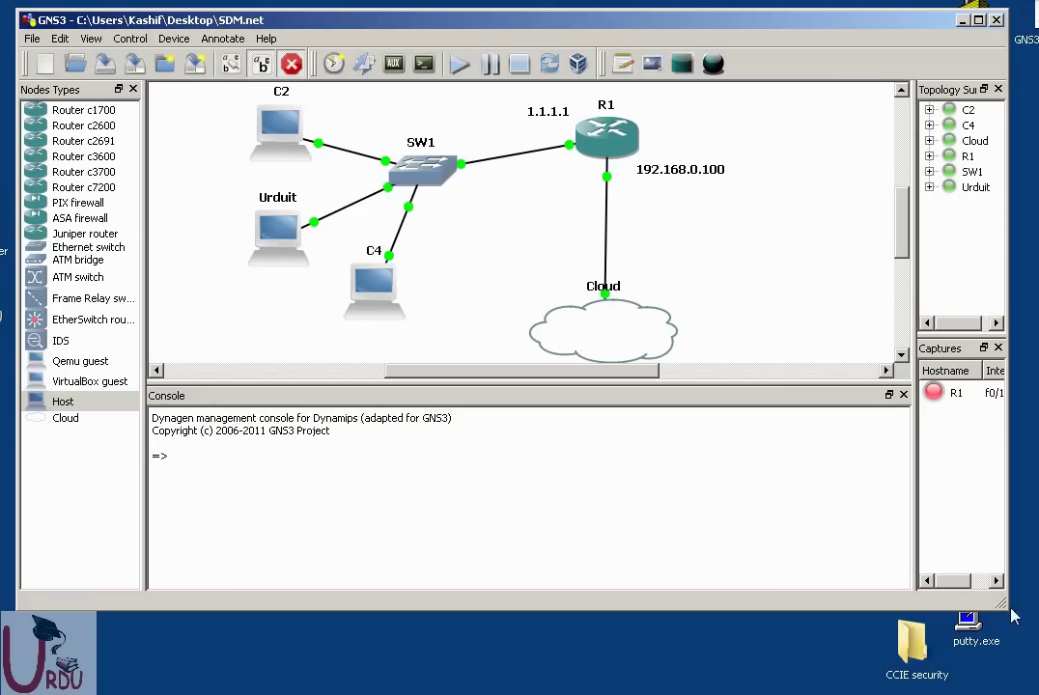
left_click_drag(1002, 605, 1030, 685)
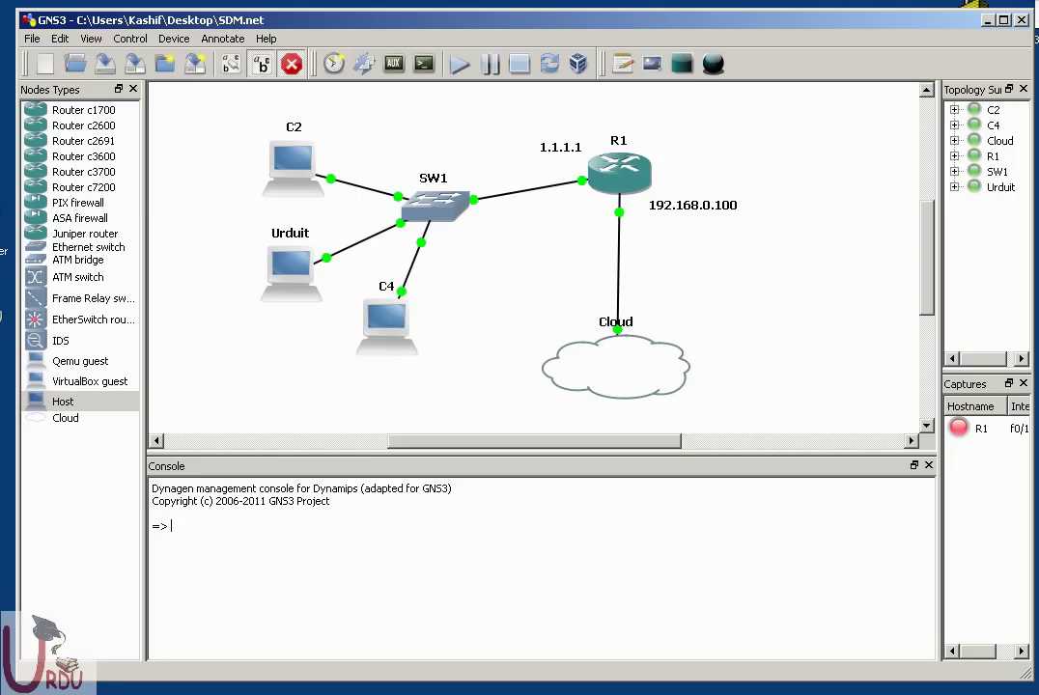
left_click(434, 692)
Review the sdm-pool1 DHCP pool and DHCP Bindings under Additional Tasks, then open Monitor
left_click(435, 649)
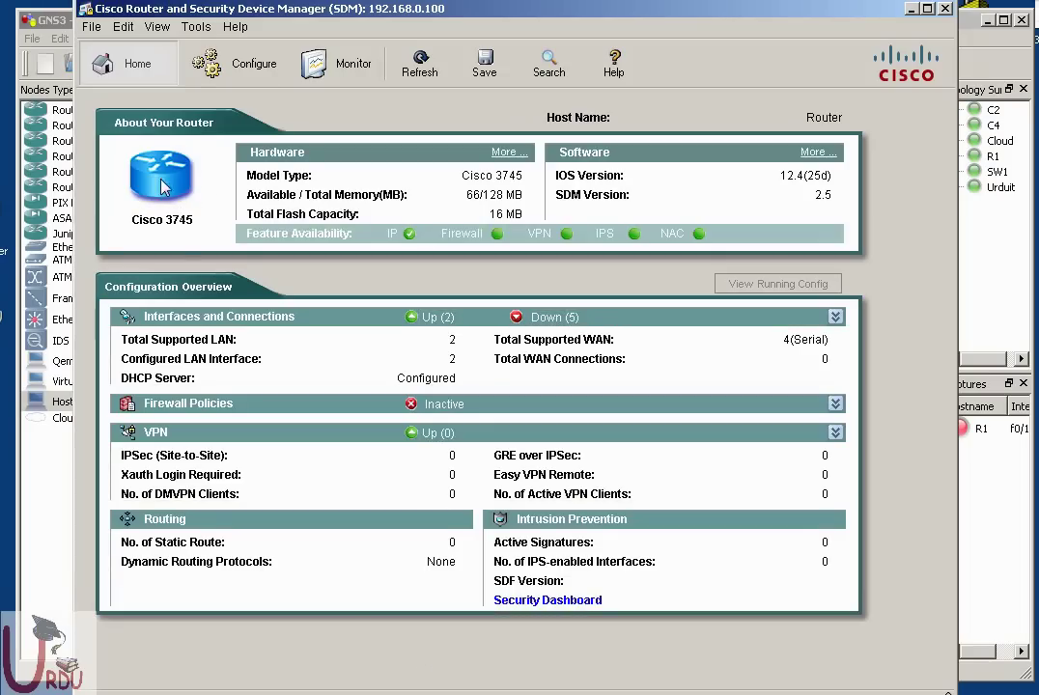
left_click(204, 66)
left_click(145, 666)
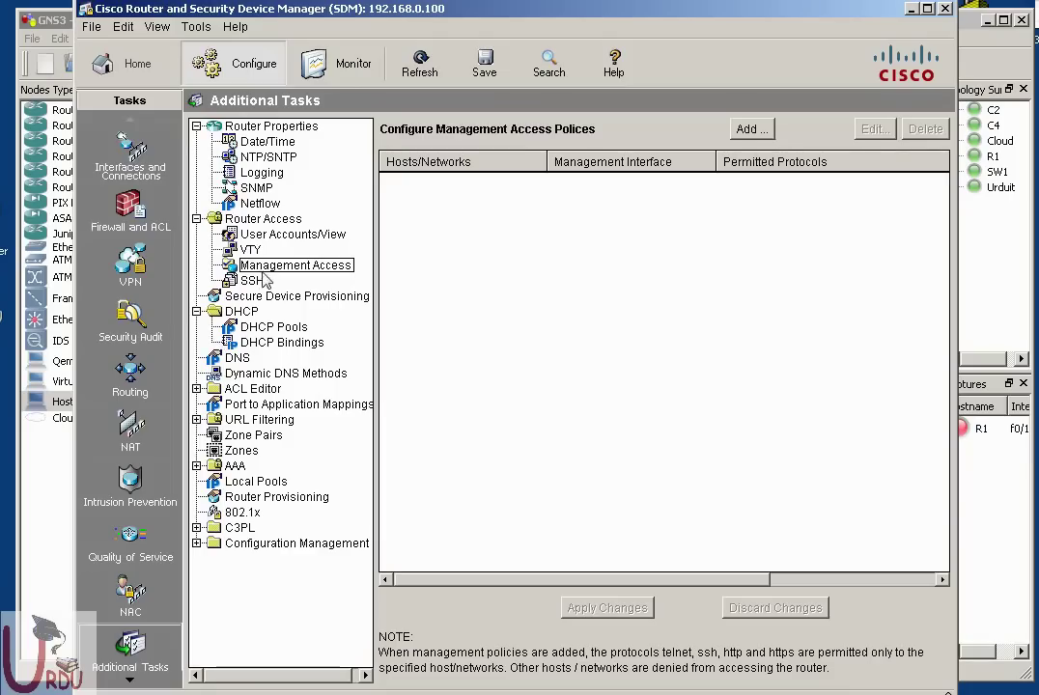
left_click(273, 327)
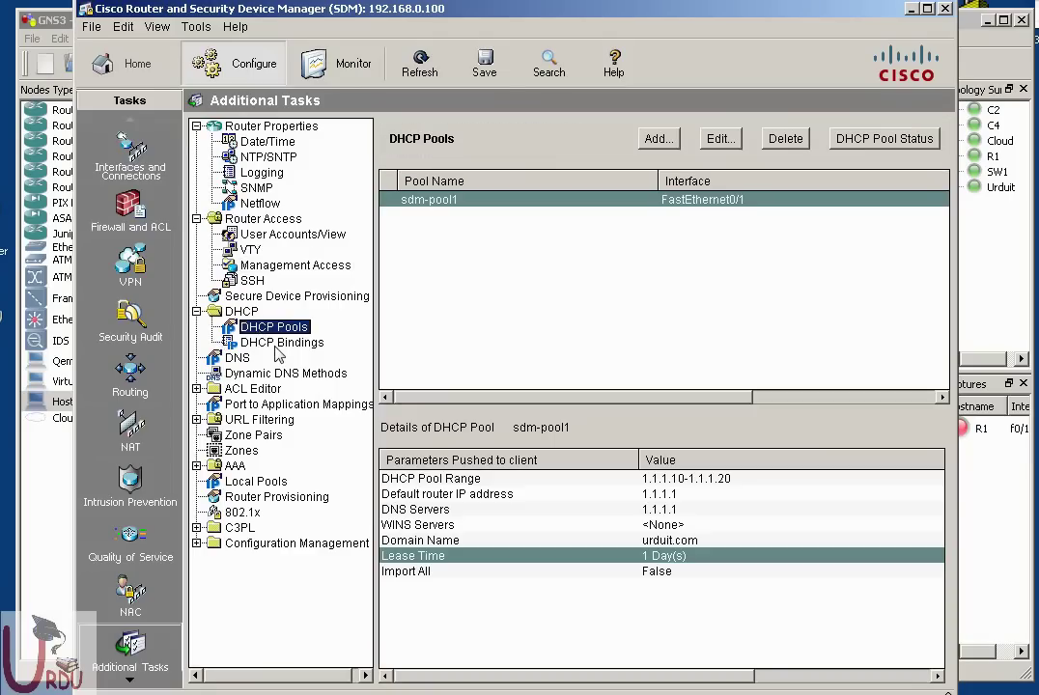
left_click(276, 344)
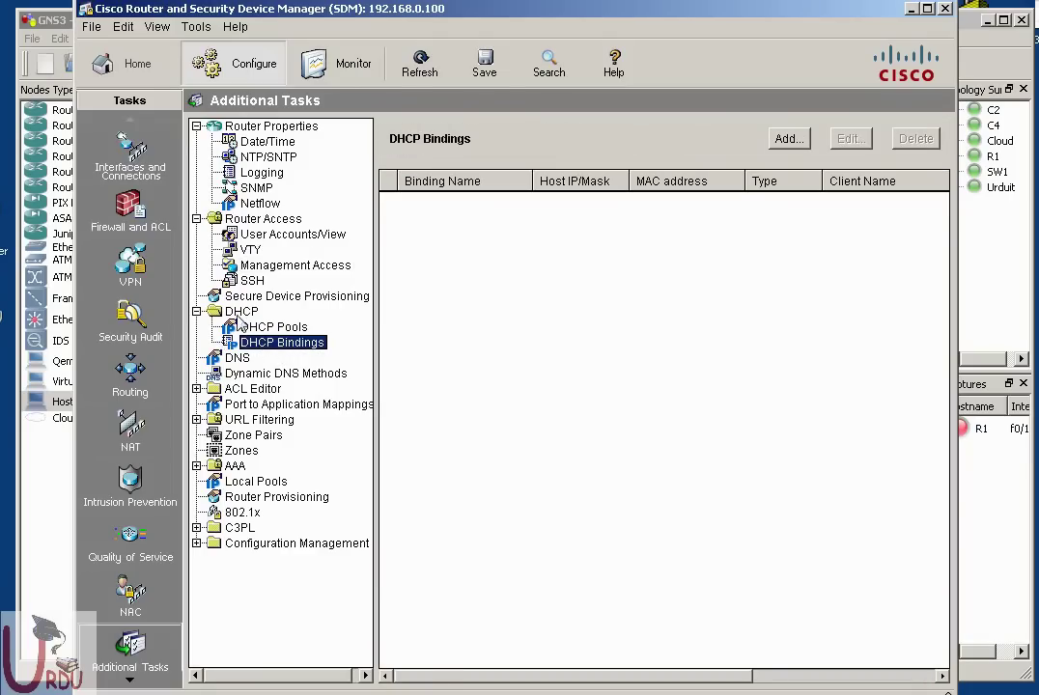
left_click(241, 311)
left_click(273, 327)
left_click(299, 66)
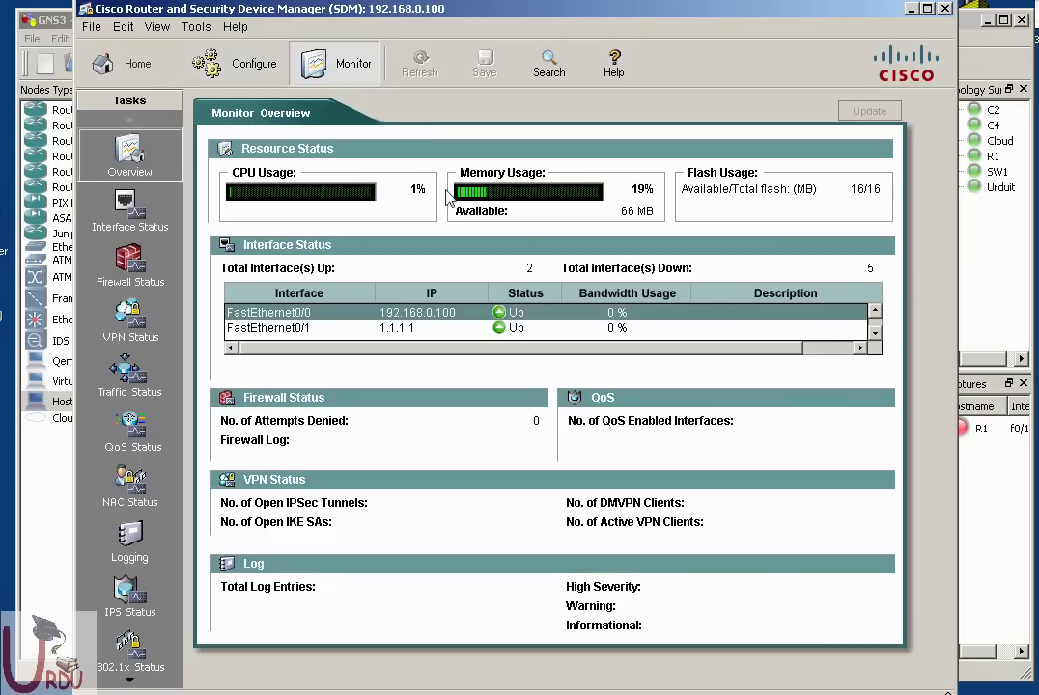
View live Interface Status for FastEthernet0/0 and run then close its connection test
left_click(375, 329)
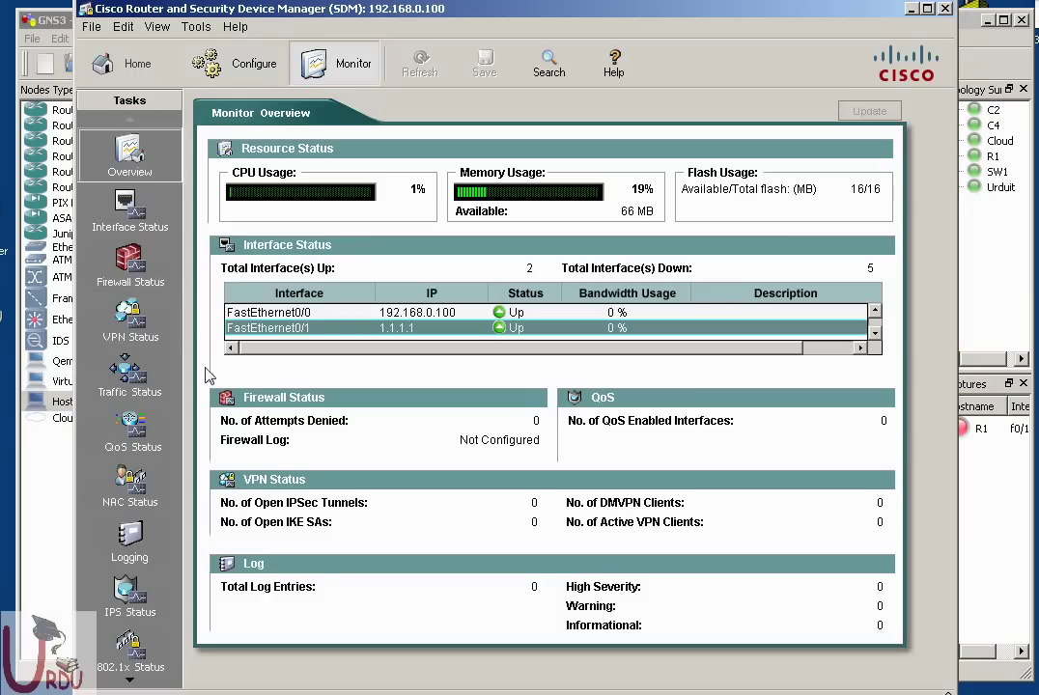
left_click(146, 220)
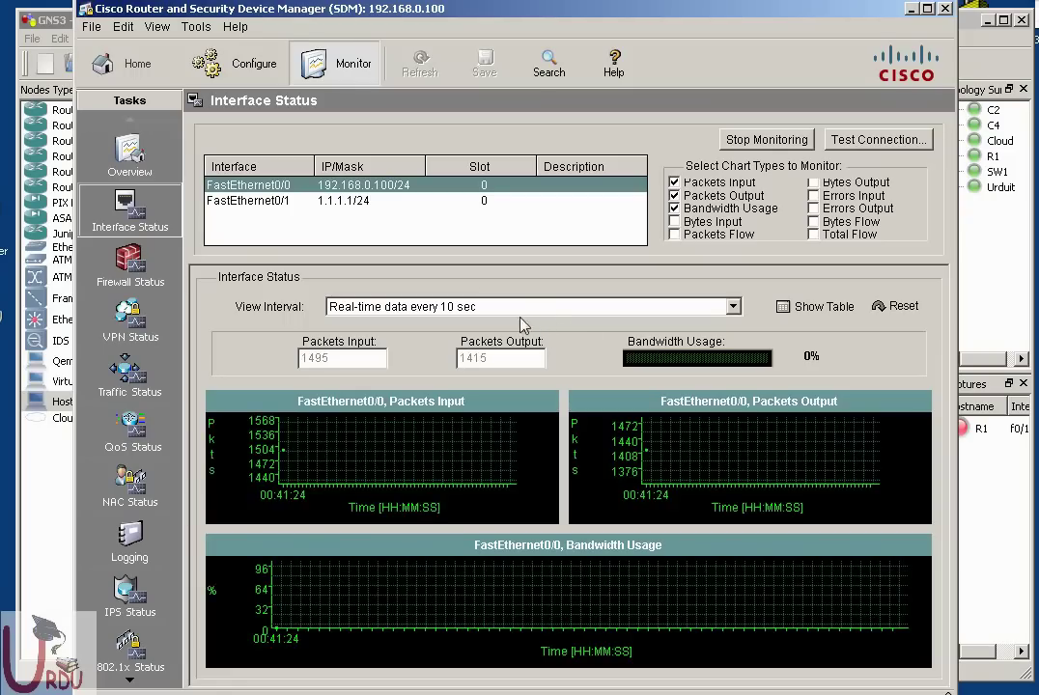
left_click(881, 139)
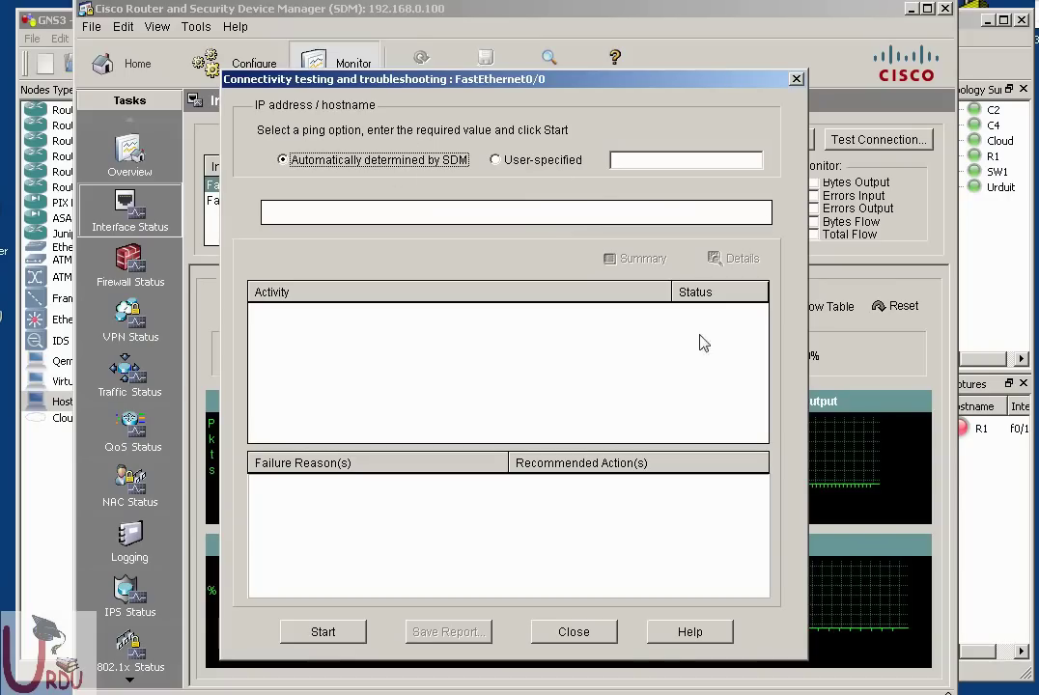
left_click(589, 634)
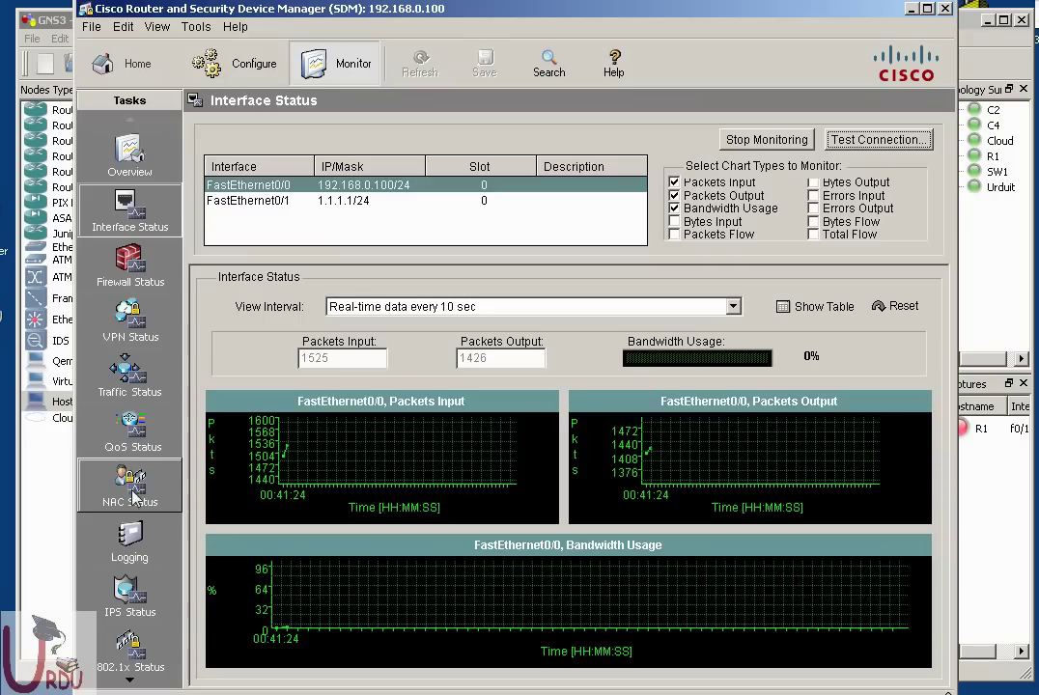
Return to the SDM home overview and scroll the slides to the network diagram
left_click(129, 680)
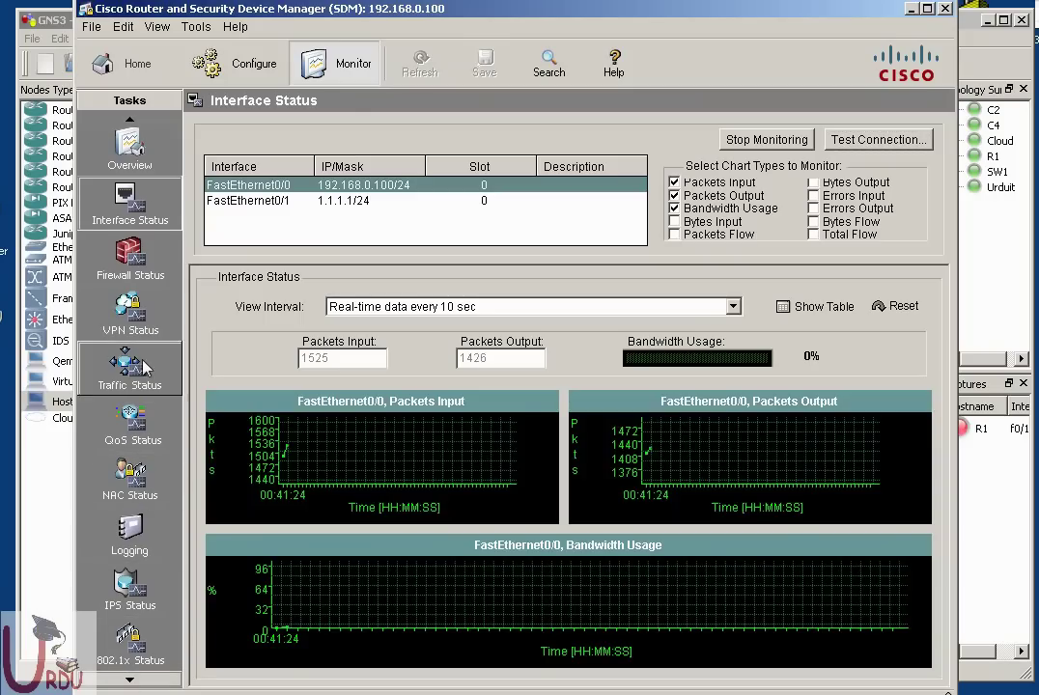
left_click(122, 120)
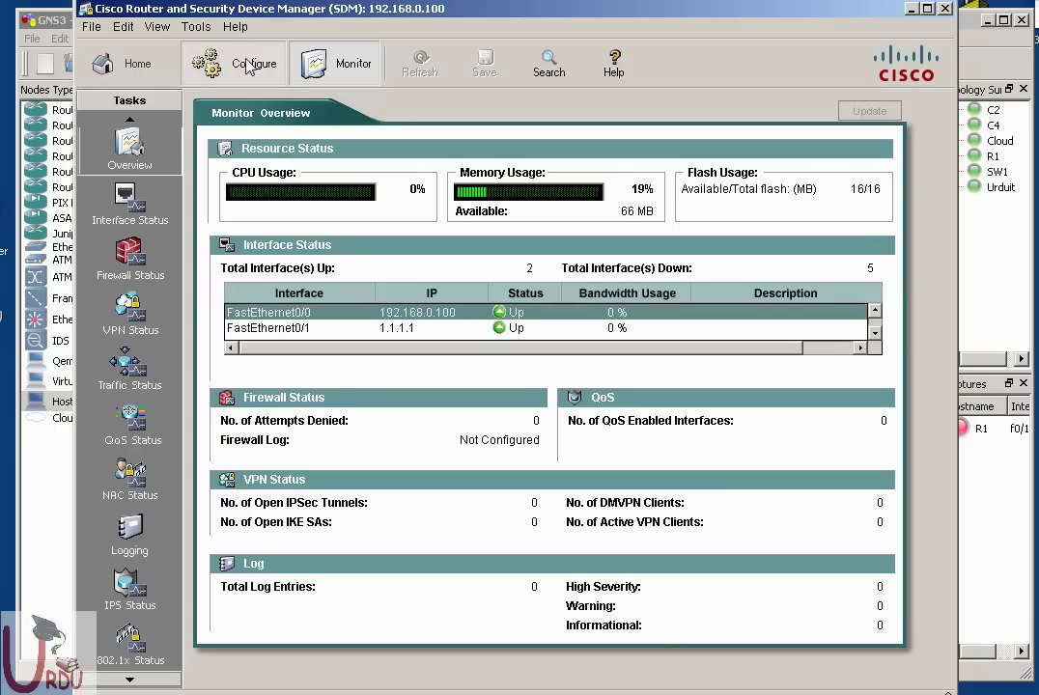
left_click(252, 63)
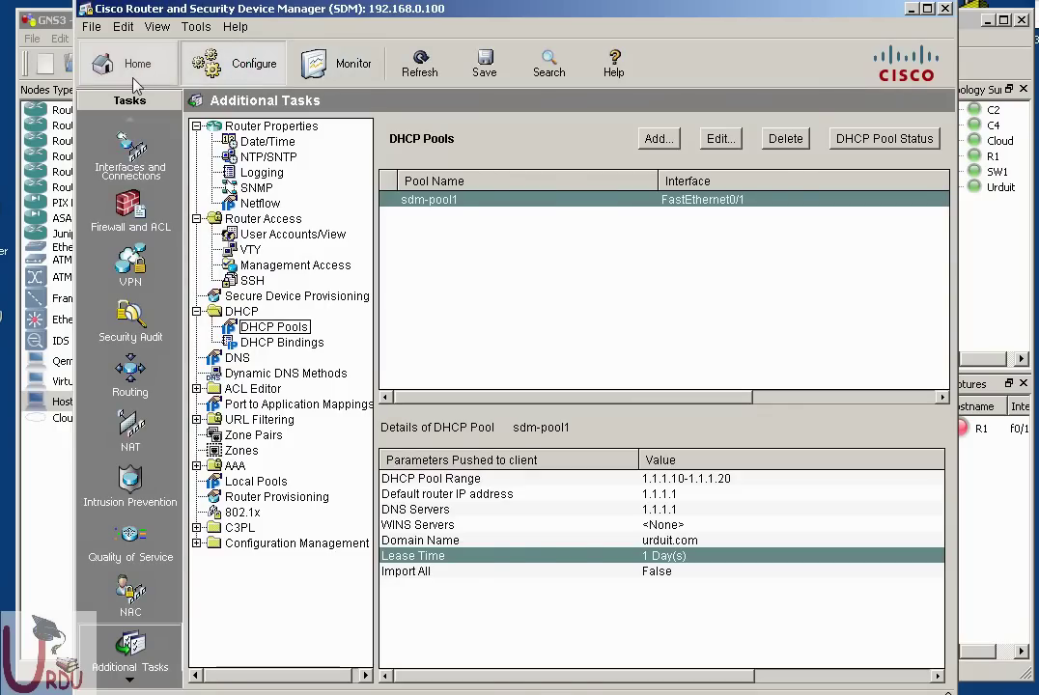
left_click(140, 77)
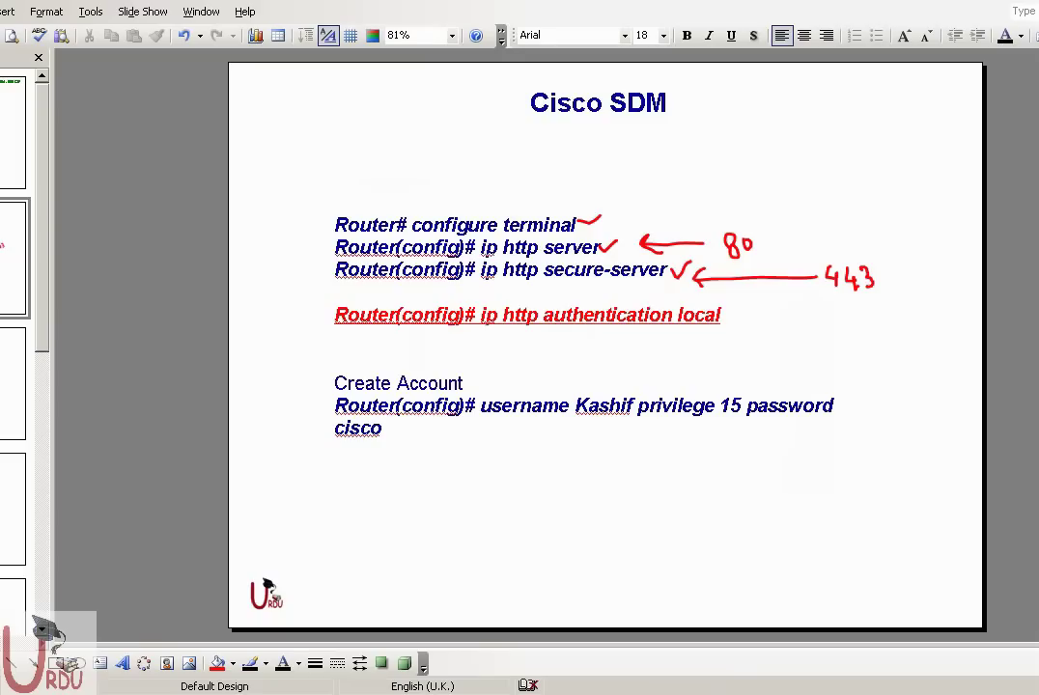
scroll(588, 462, "down", 1)
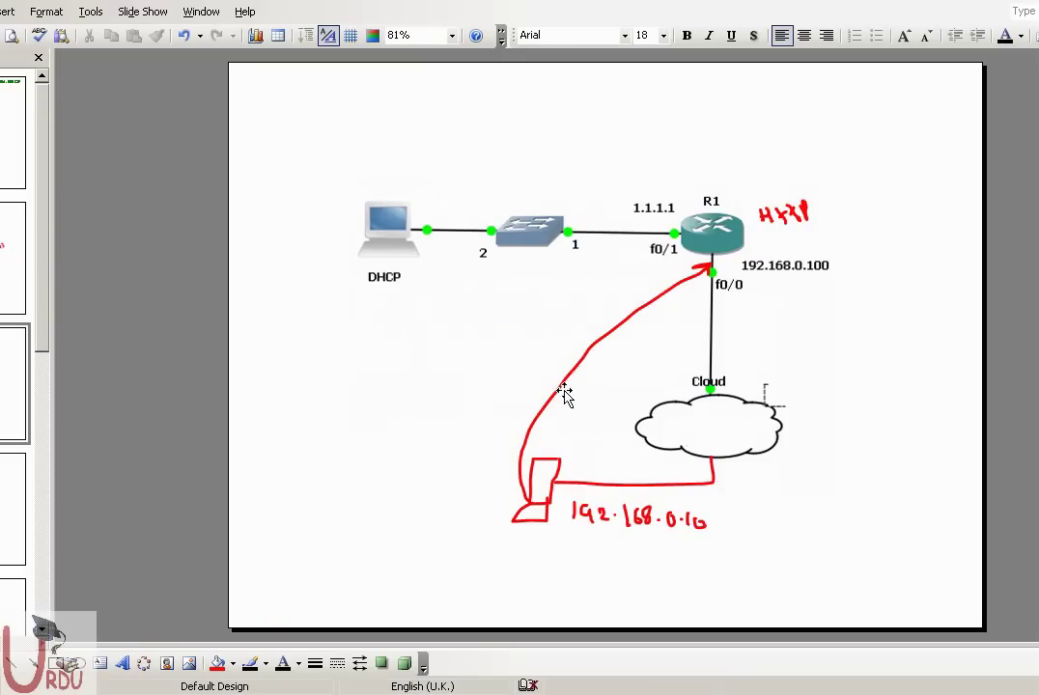
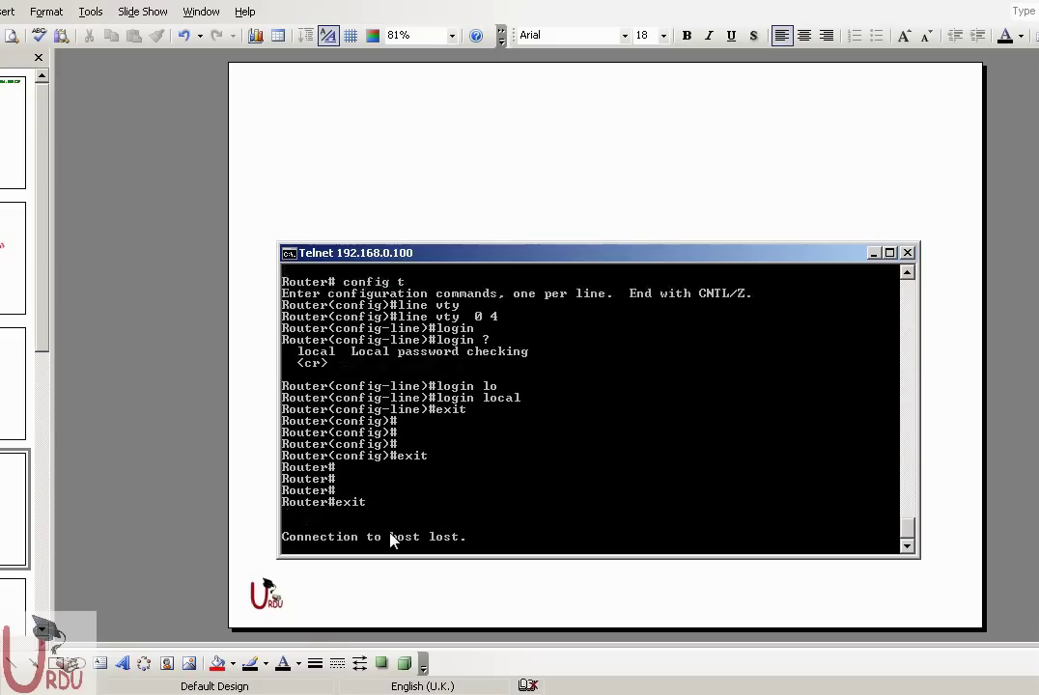
Rerun telnet 192.168.0.100 and log in with the local username and password
key("Return")
key("Up")
key("Return")
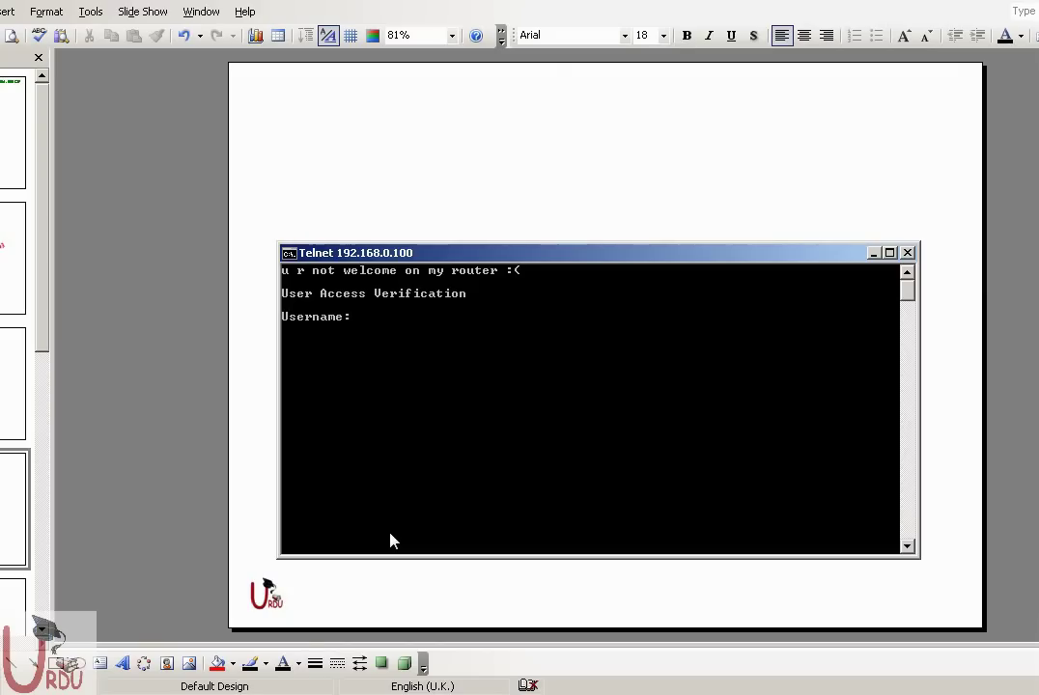
type("kashif")
key("Return")
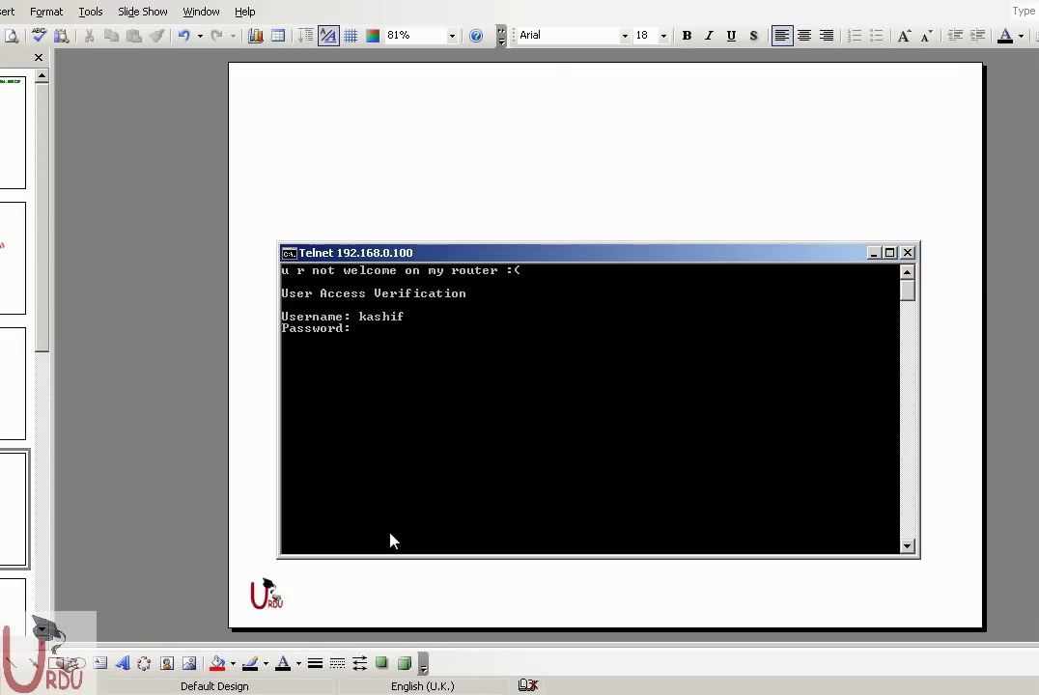
key("Return")
Enter config mode, find show ip dhcp unavailable there, and exit to the exec prompt
type("config t")
key("Return")
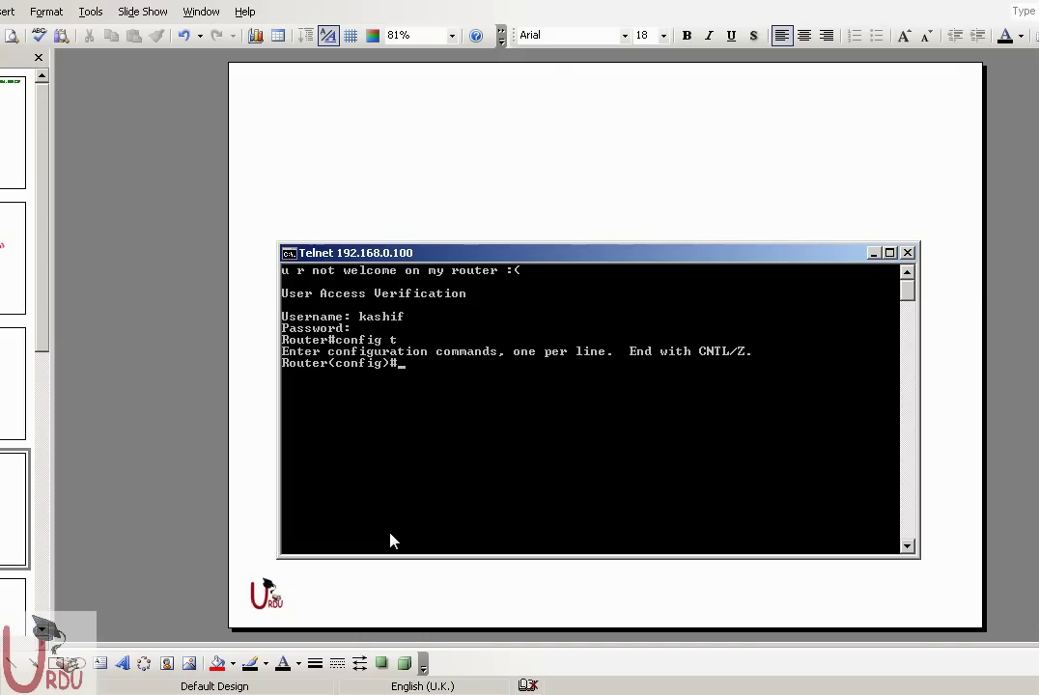
type("show ip dhcp")
key("Tab")
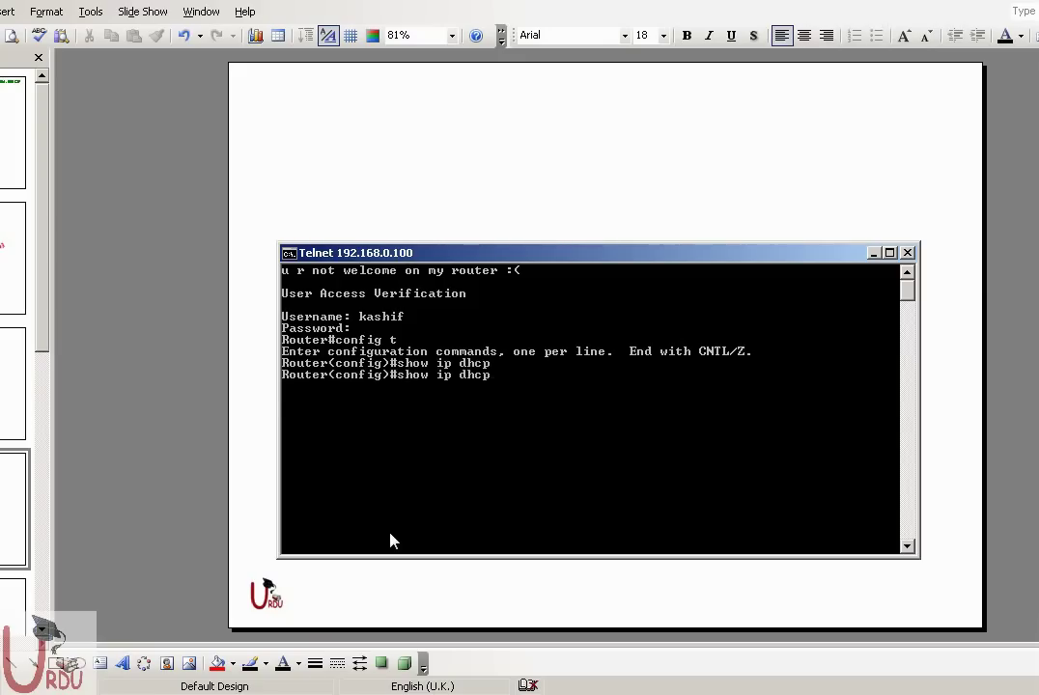
type("?")
key("BackSpace")
key("BackSpace")
key("BackSpace")
key("BackSpace")
key("BackSpace")
key("BackSpace")
key("BackSpace")
key("BackSpace")
key("BackSpace")
key("BackSpace")
key("BackSpace")
key("BackSpace")
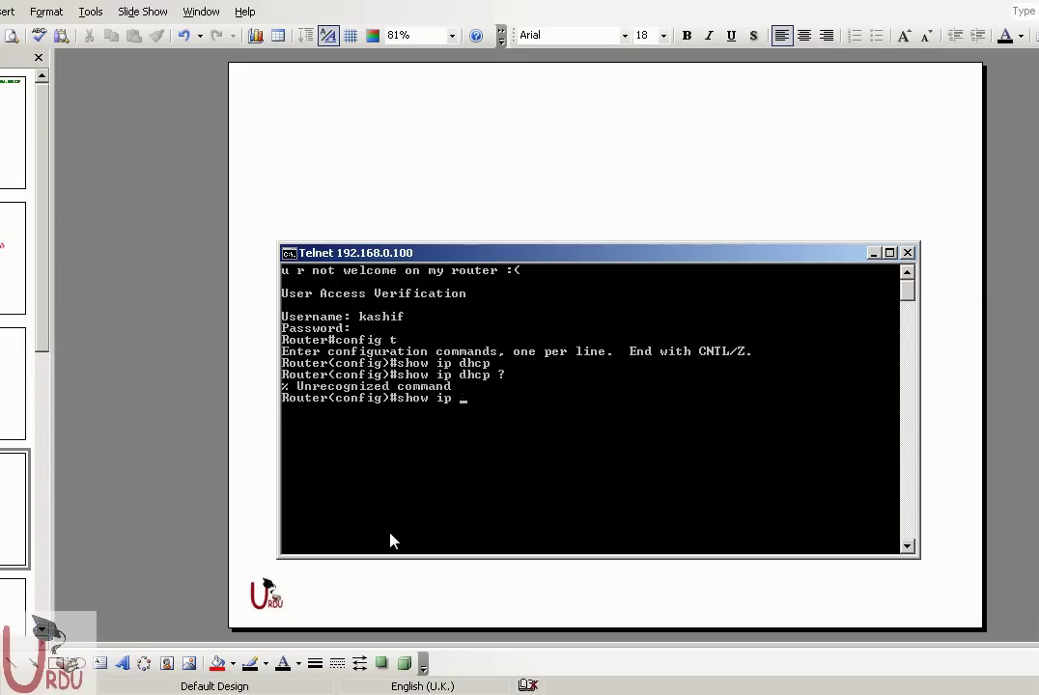
type("exit")
key("Return")
key("Return")
key("Return")
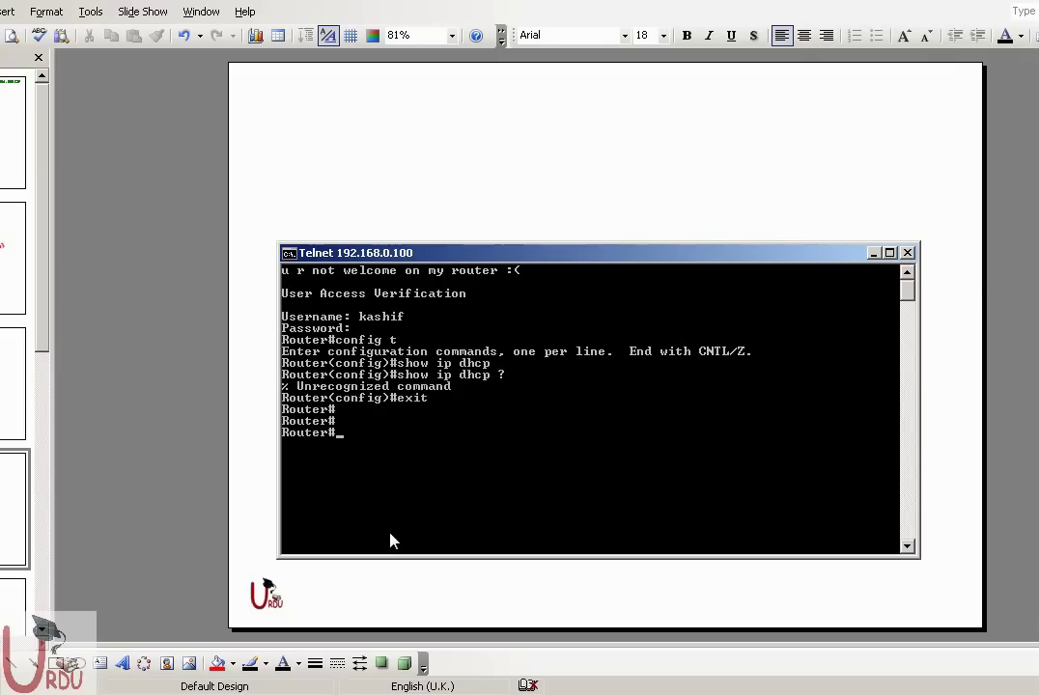
List the DHCP address bindings with sh ip dhcp binding
type("sh ip dhcp")
key("Tab")
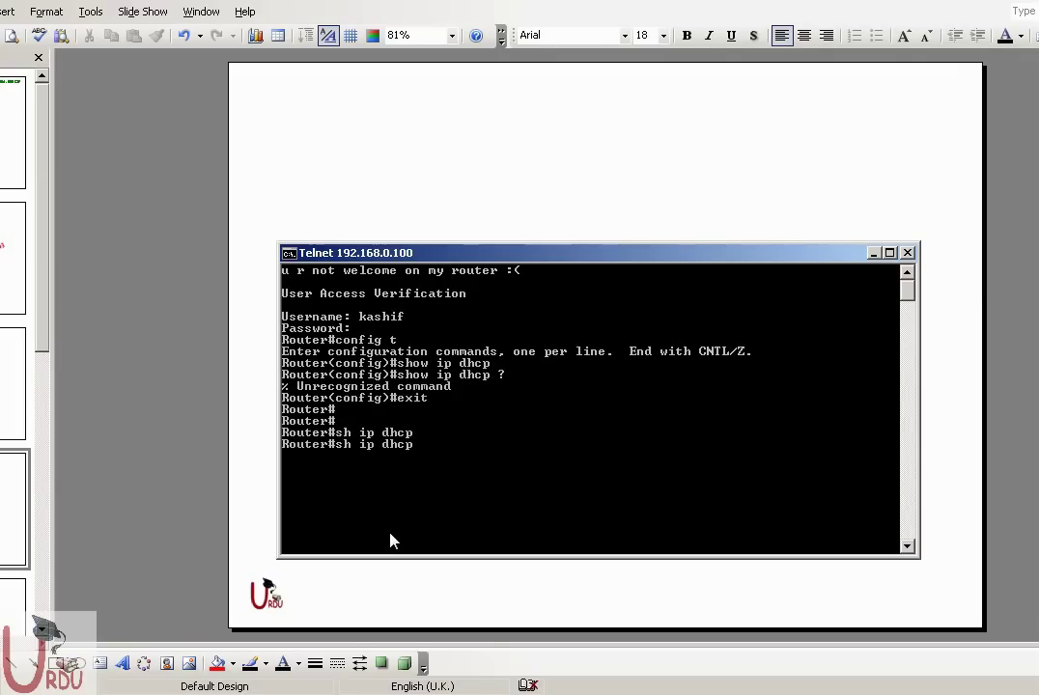
type("bind")
key("Tab")
key("Return")
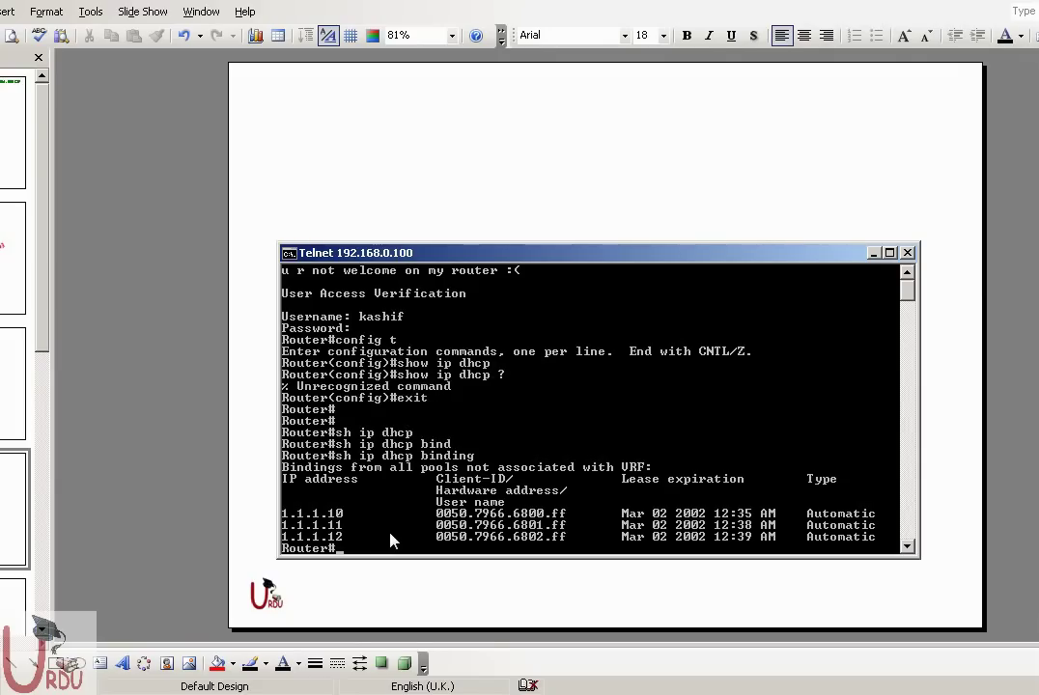
Show the sdm-pool1 details with sh ip dhcp pool
key("Up")
key("BackSpace")
key("BackSpace")
key("BackSpace")
key("BackSpace")
key("BackSpace")
key("BackSpace")
key("BackSpace")
key("BackSpace")
type("po")
key("Tab")
key("Return")
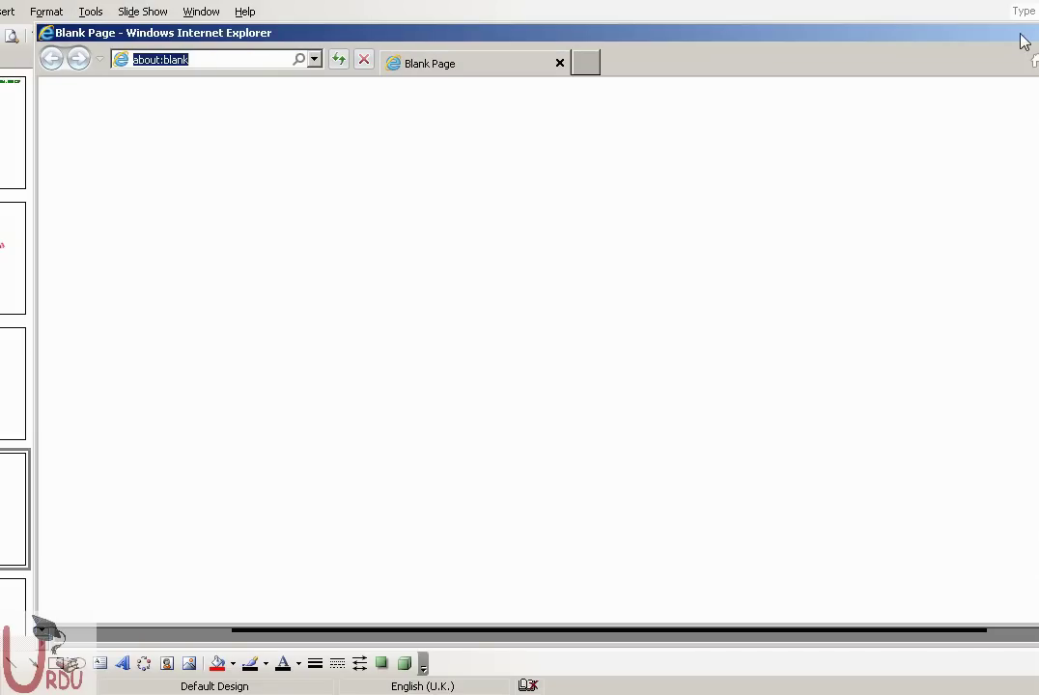
Browse to itpeopleworld.blogspot.com in Internet Explorer
left_click_drag(850, 14, 813, 53)
type("itpeo")
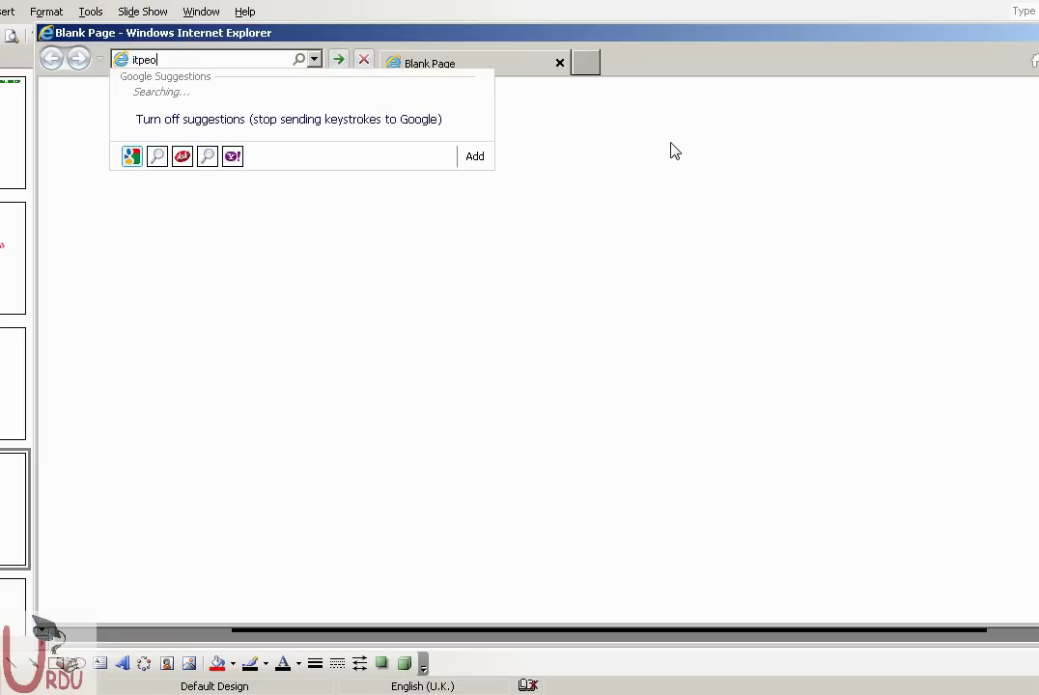
type("pl")
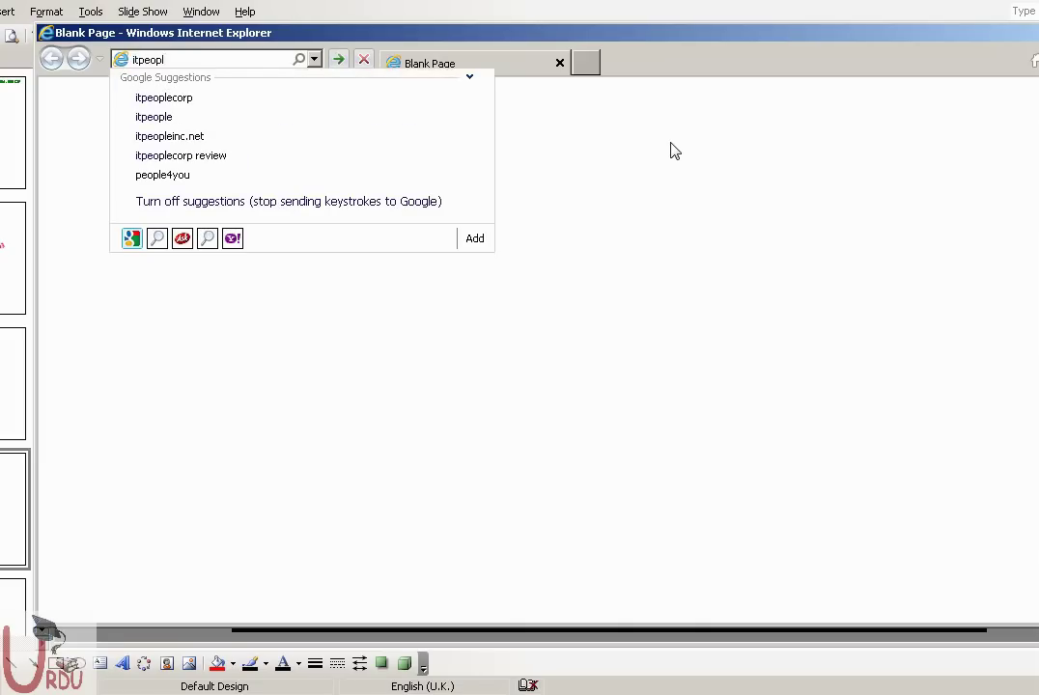
type("eworld.blogspot.com")
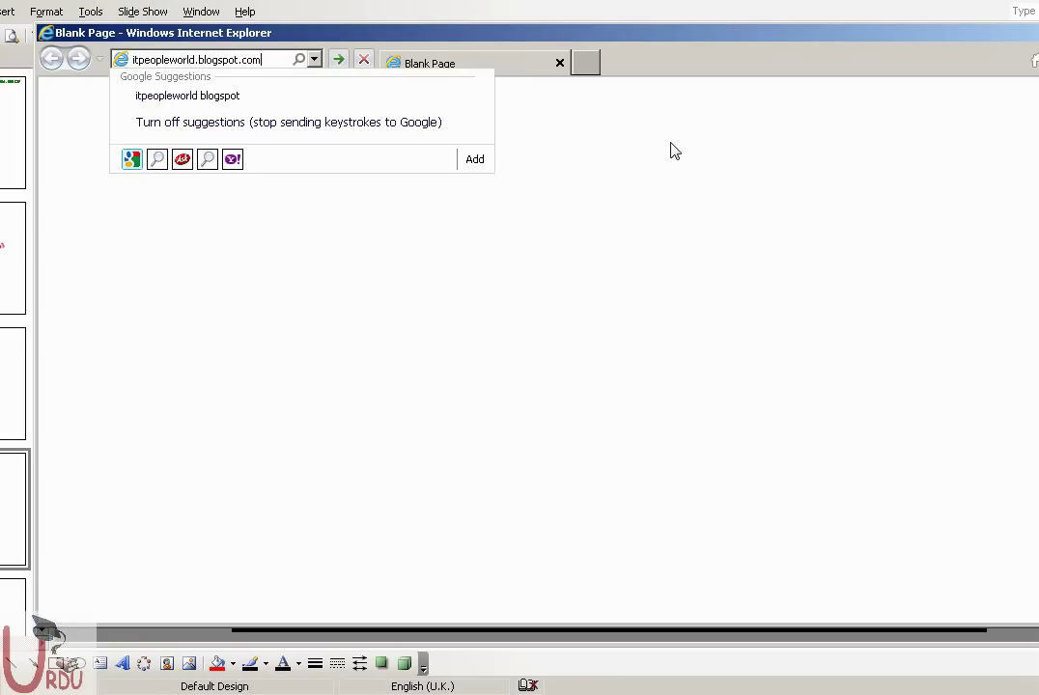
key("Return")
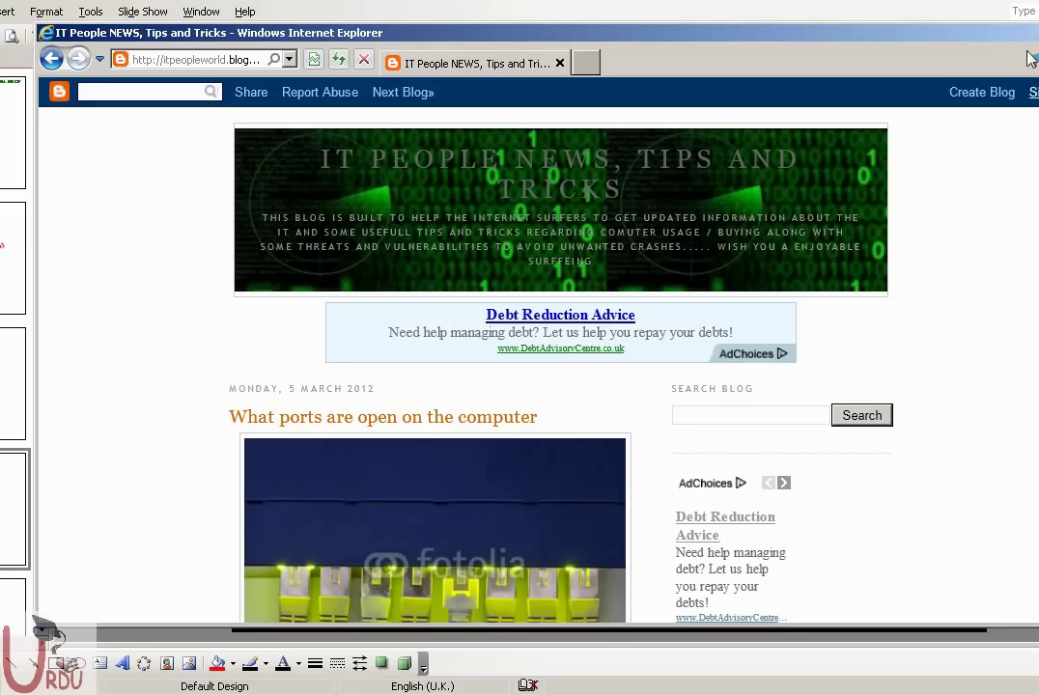
Reposition the browser and open the blog's 2008 archive
left_click_drag(944, 42, 874, 40)
left_click_drag(1021, 104, 1023, 607)
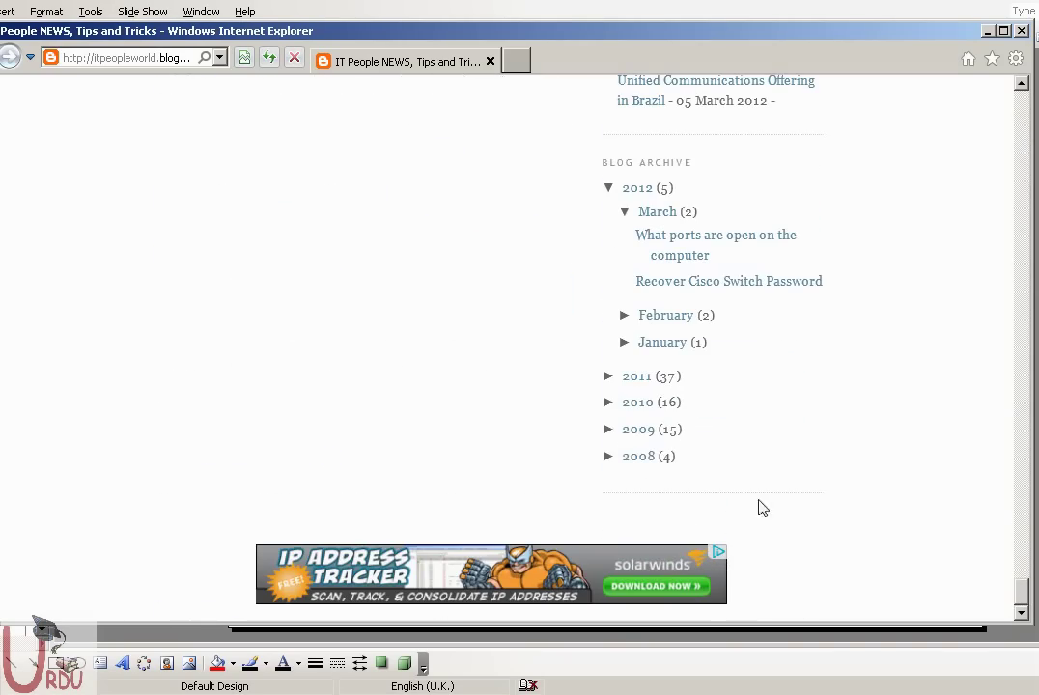
left_click(641, 458)
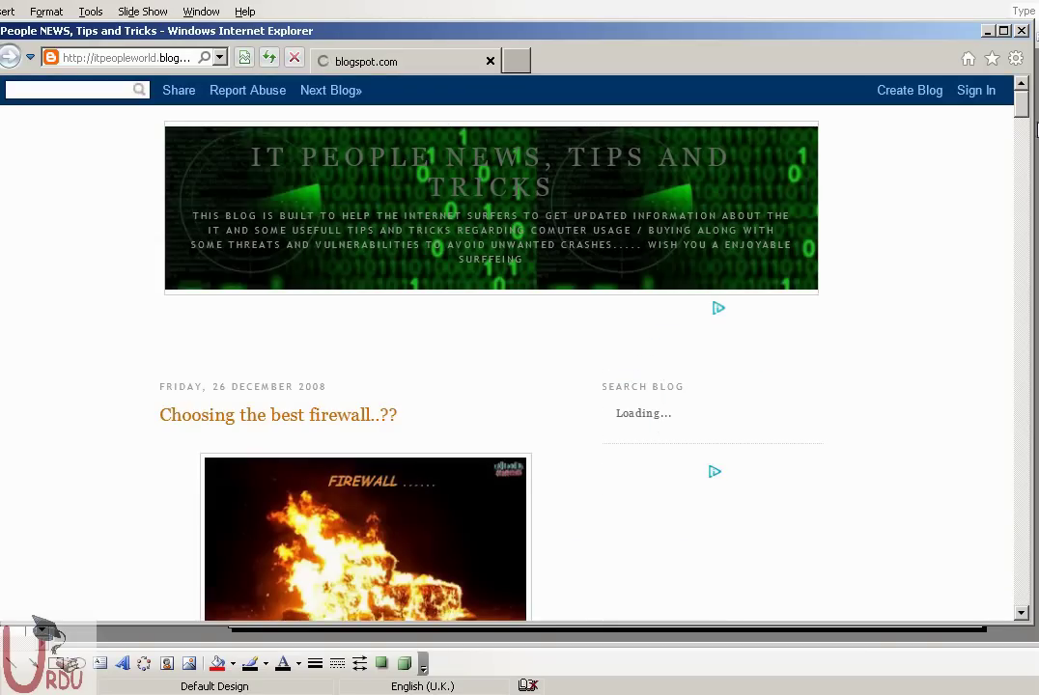
left_click_drag(1022, 108, 1029, 221)
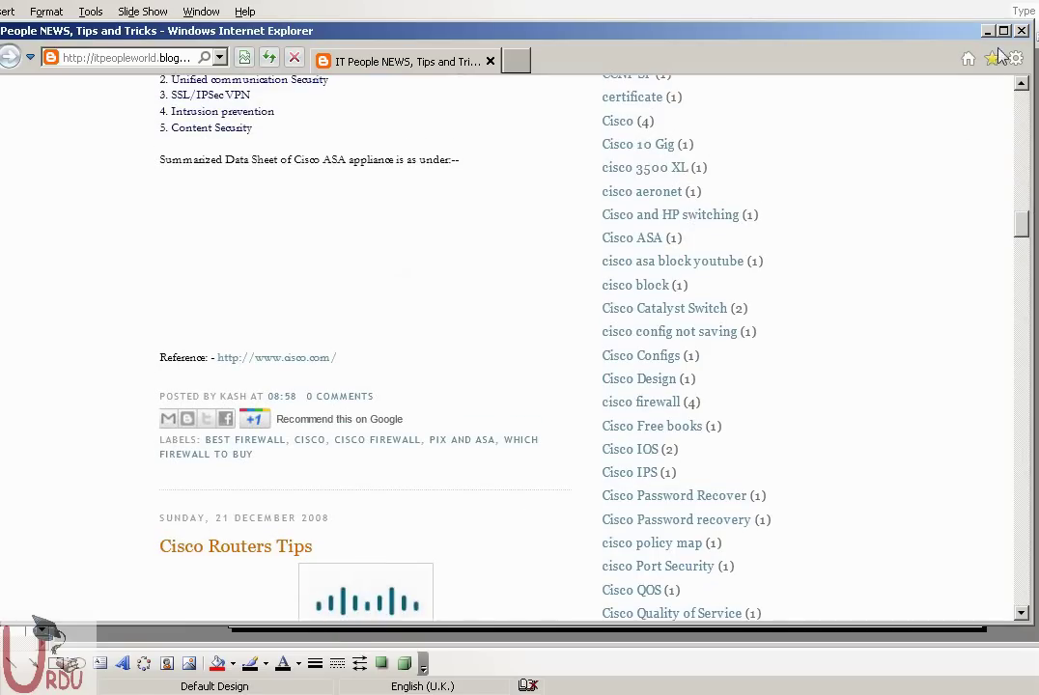
left_click_drag(153, 30, 188, 27)
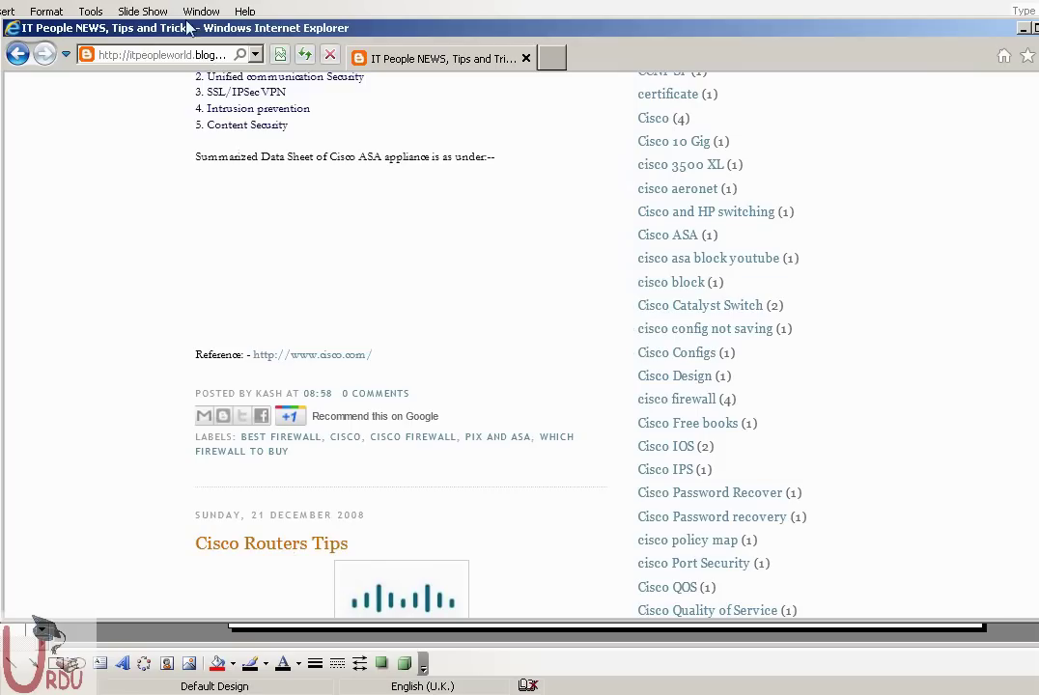
left_click(127, 55)
Show the blog posts labelled Cisco tips and tricks
scroll(520, 338, "down", 3)
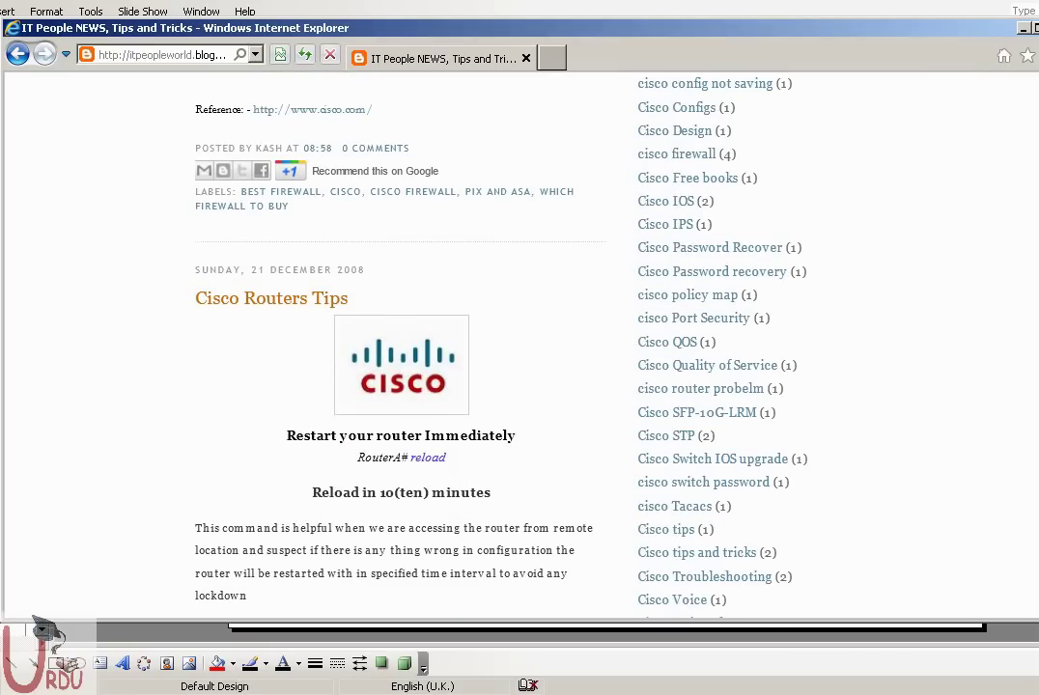
scroll(520, 338, "down", 3)
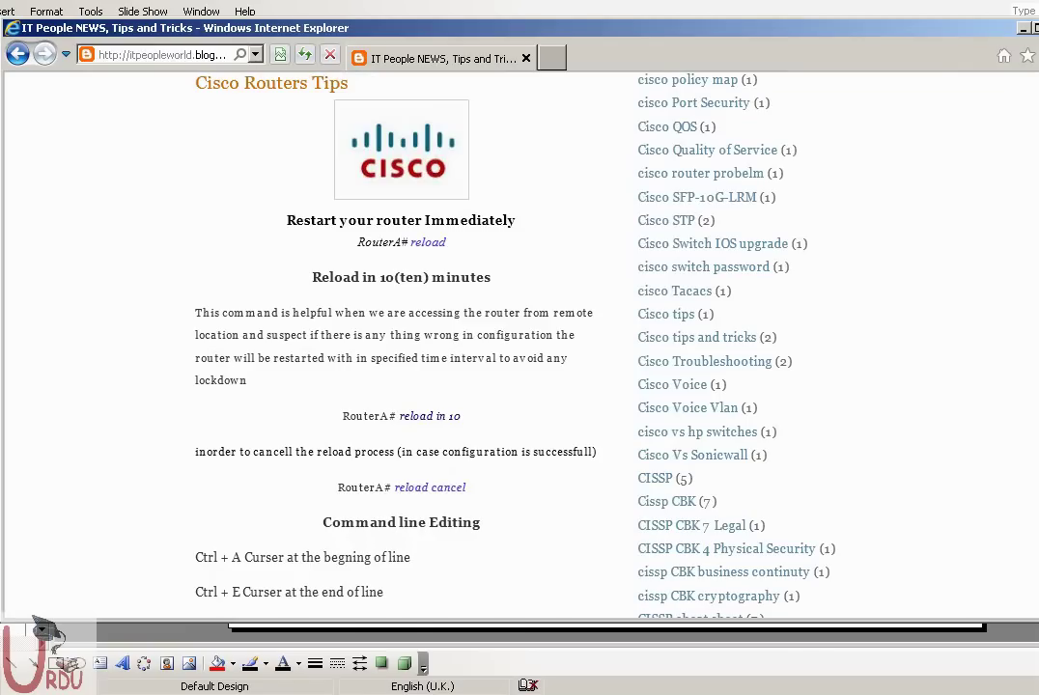
scroll(519, 338, "down", 4)
scroll(520, 338, "up", 2)
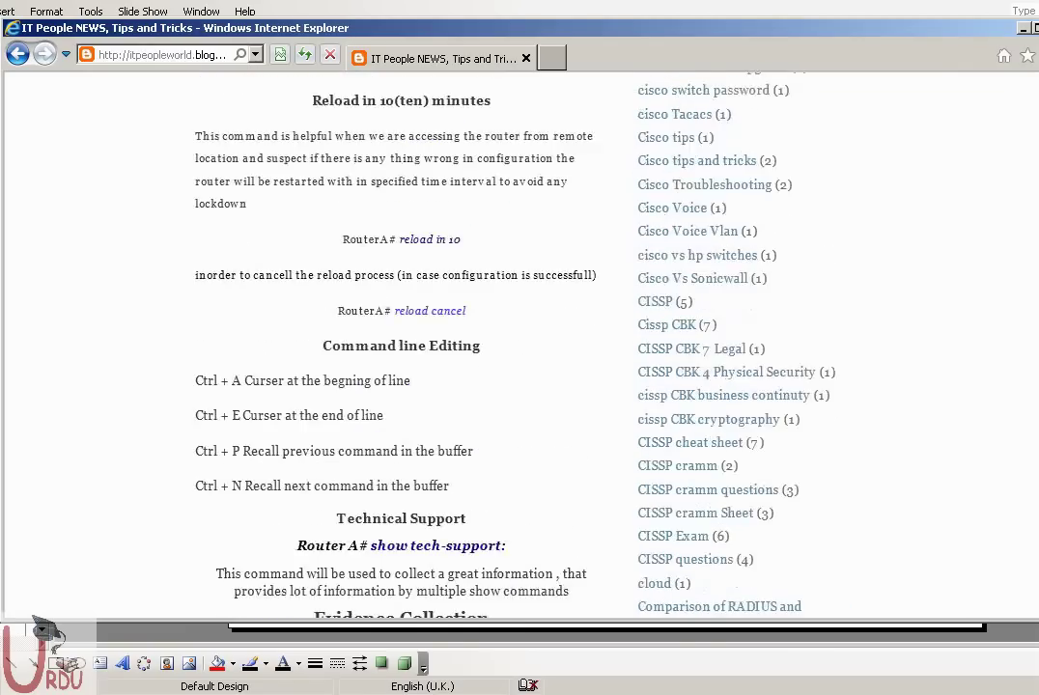
scroll(520, 338, "up", 5)
scroll(863, 269, "down", 4)
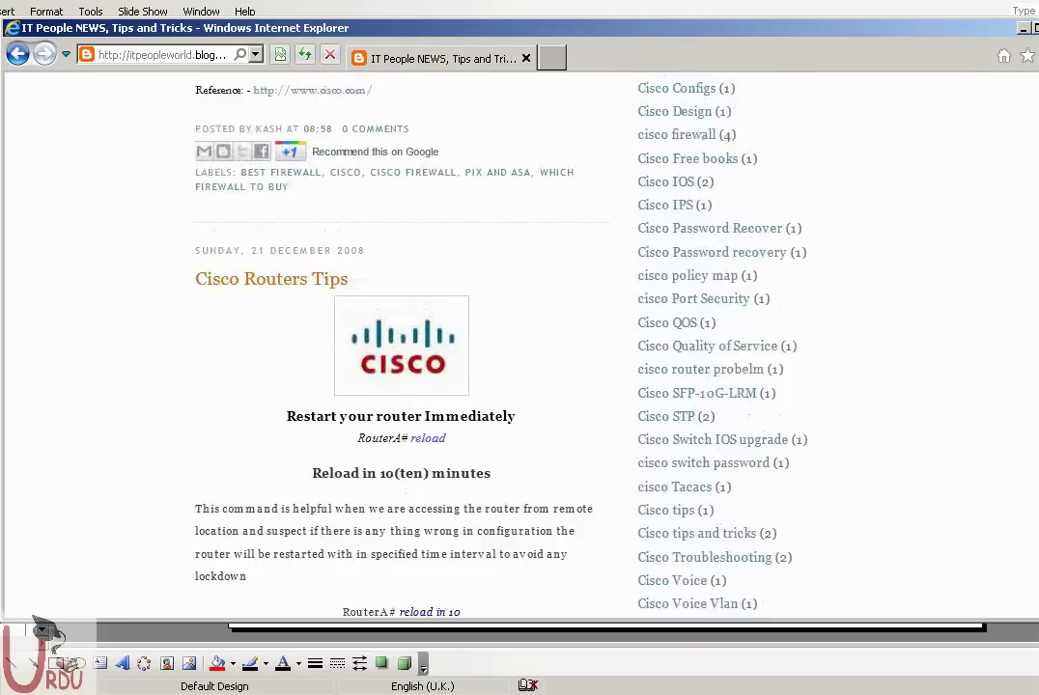
left_click(733, 277)
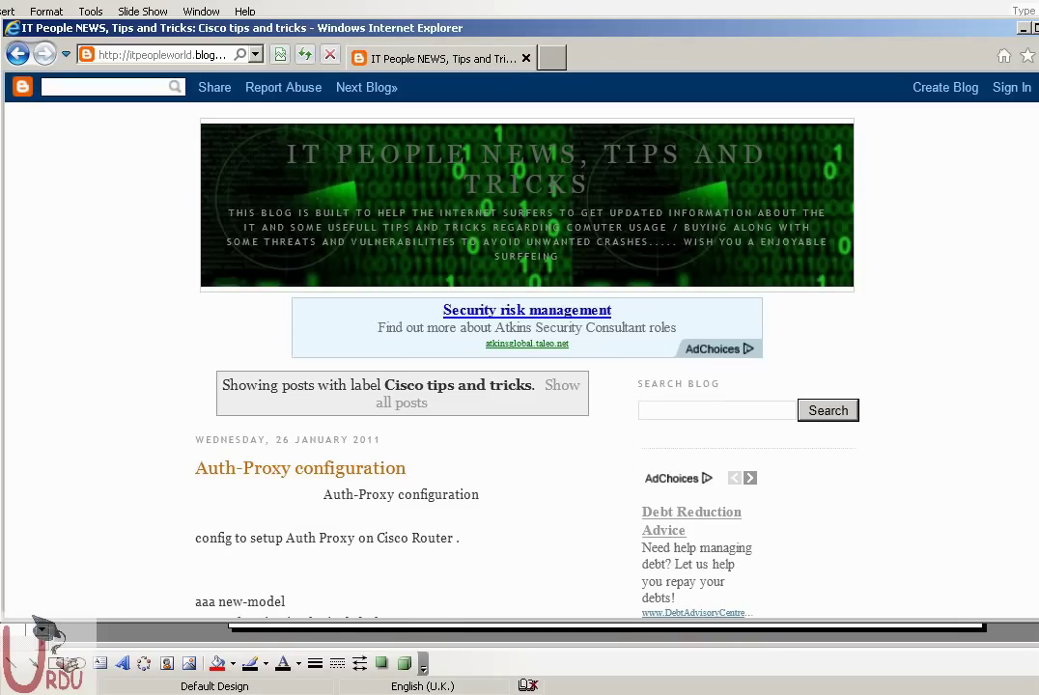
Scroll down to the ALIAS Command post and bring the browser to the front
scroll(553, 185, "down", 6)
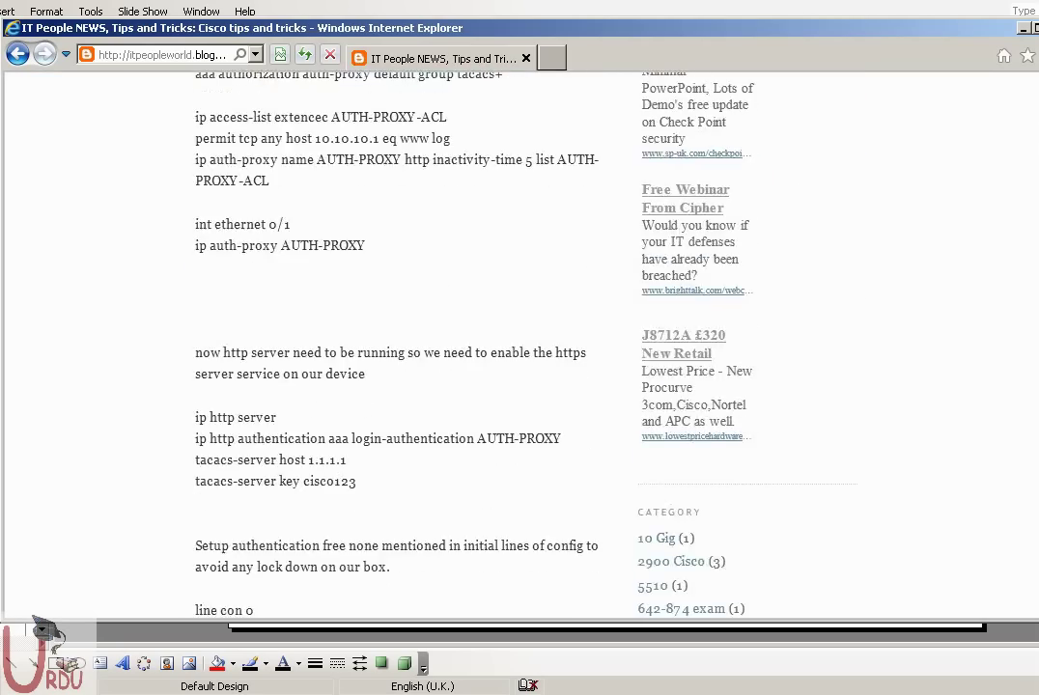
scroll(437, 338, "down", 9)
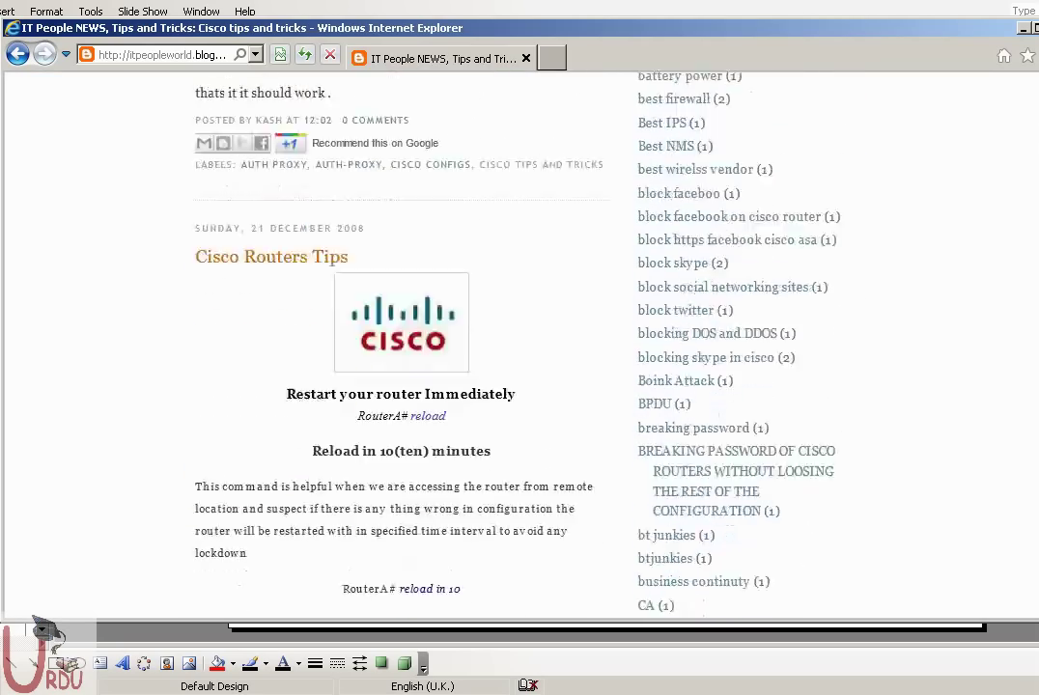
scroll(434, 338, "down", 9)
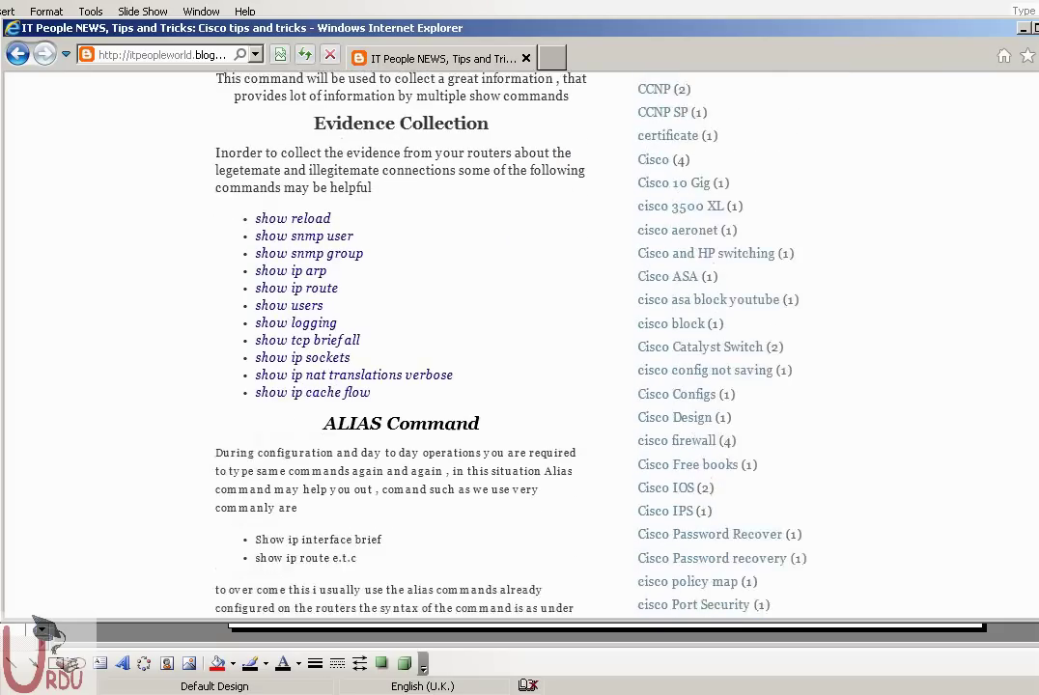
scroll(435, 338, "down", 2)
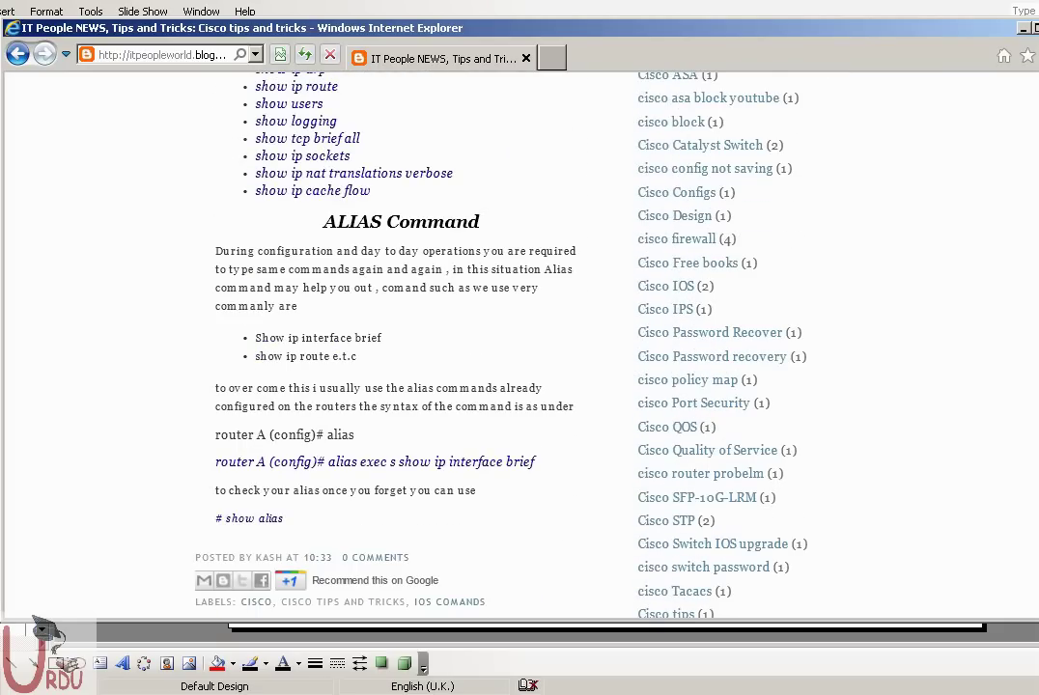
scroll(435, 338, "down", 1)
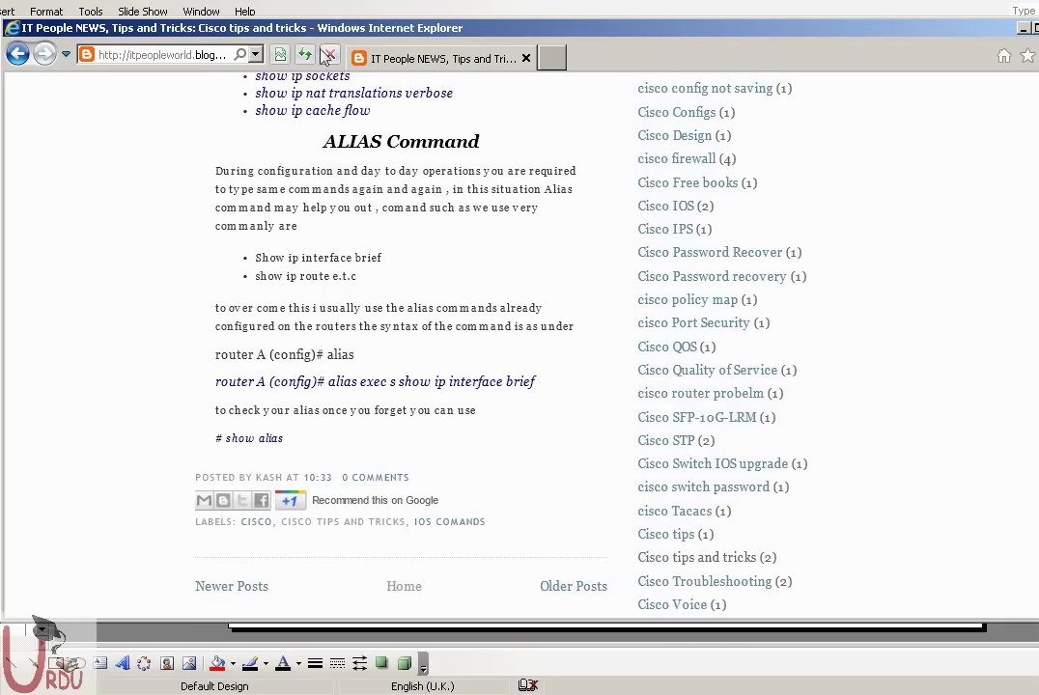
left_click_drag(322, 33, 324, 15)
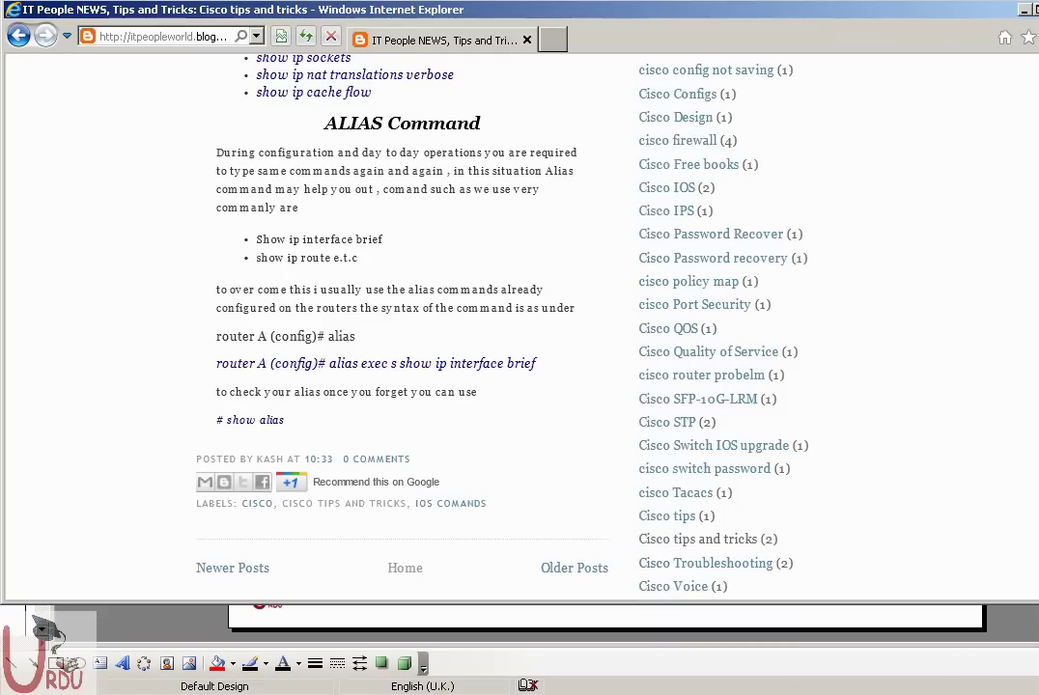
In config mode, define alias exec sh as show ip int brief
left_click(848, 688)
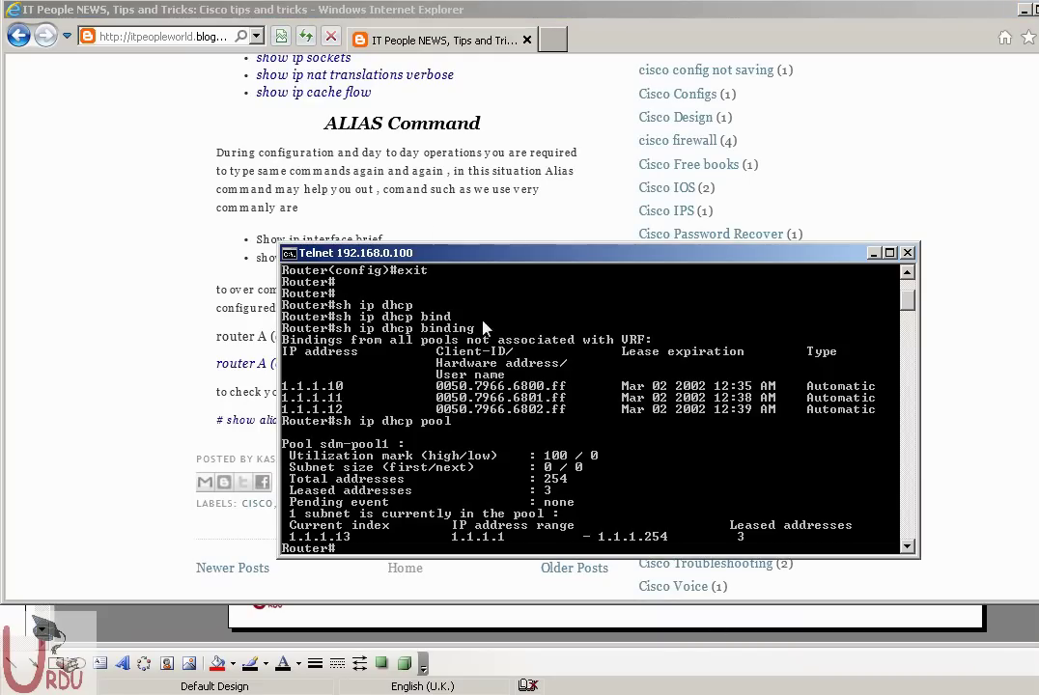
left_click_drag(438, 213, 561, 43)
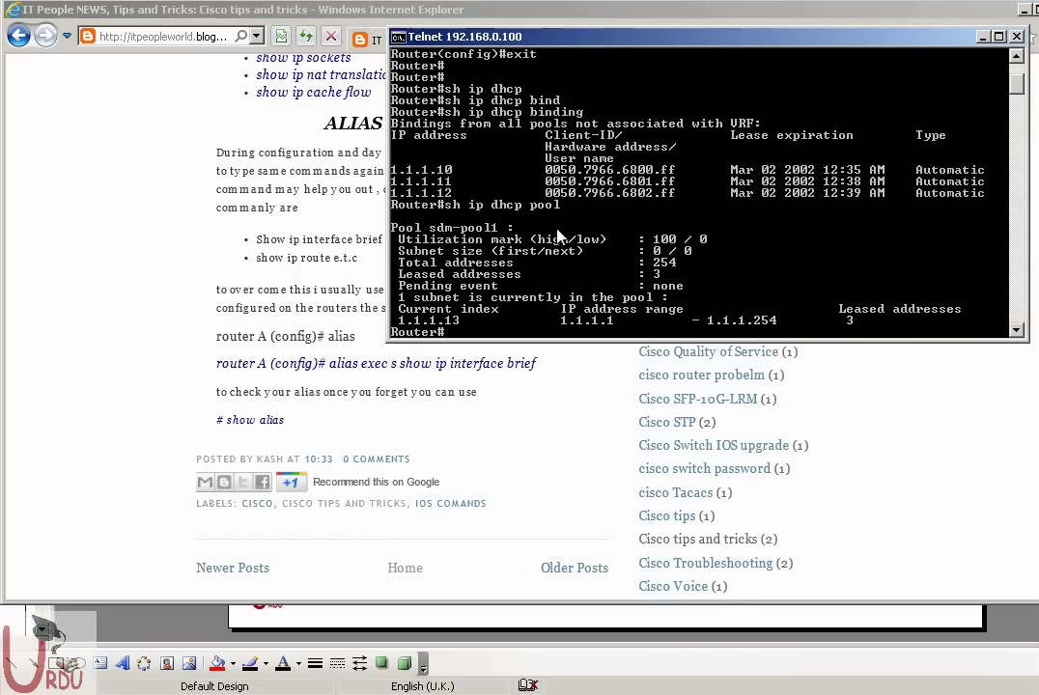
type("config t")
key("Return")
type("a")
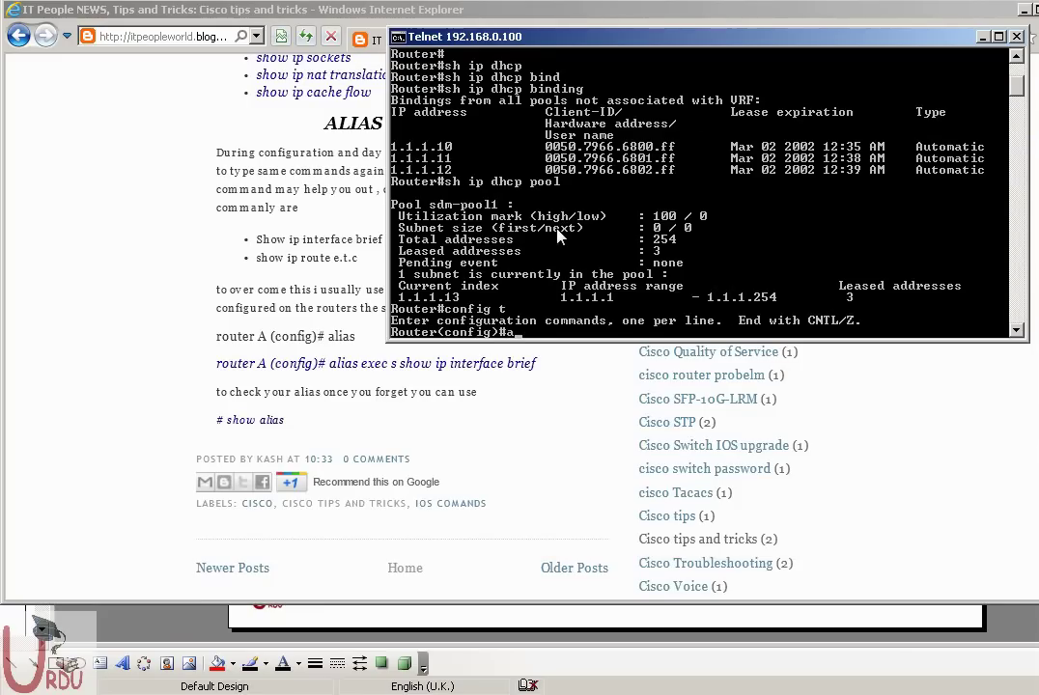
type("lias")
key("Return")
type("alis")
key("Return")
type("alias")
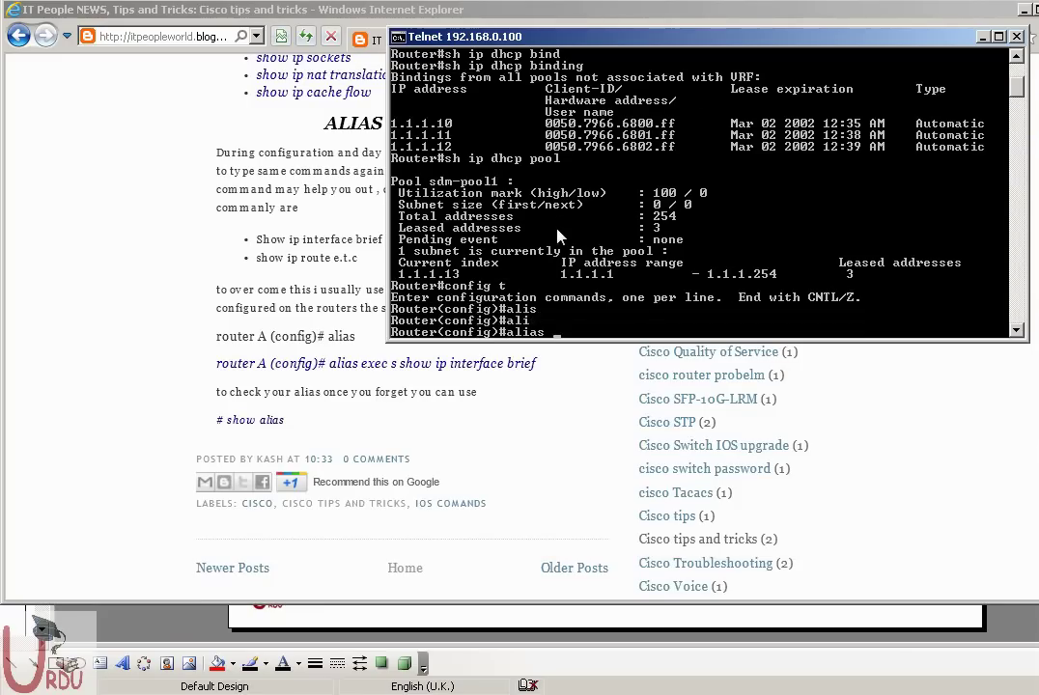
type(" exe")
key("Tab")
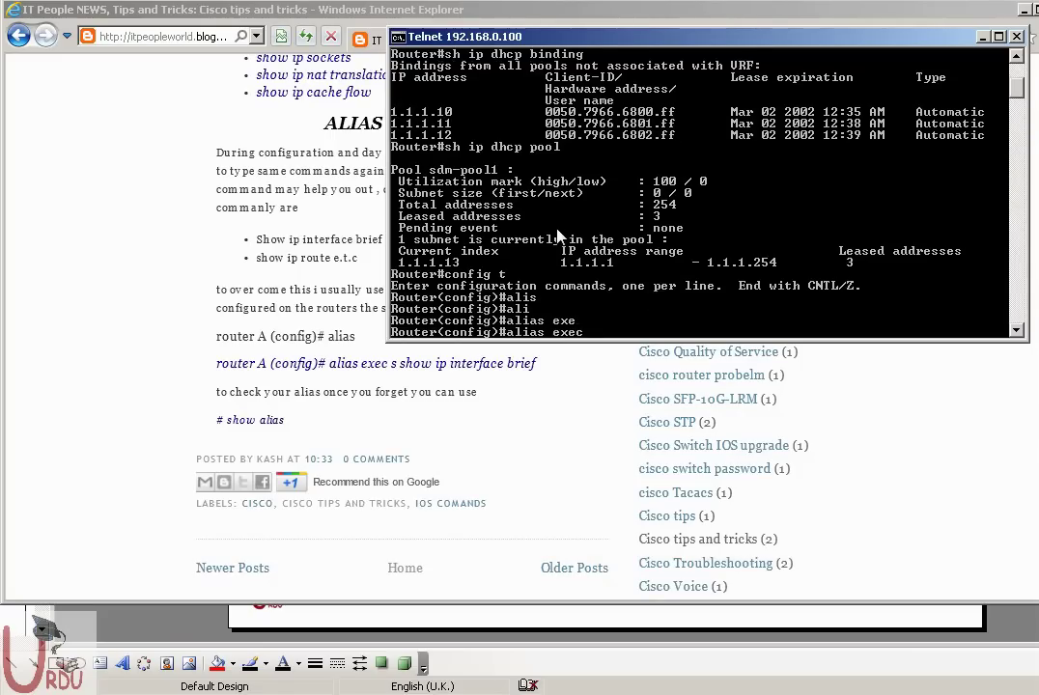
type("sh ?")
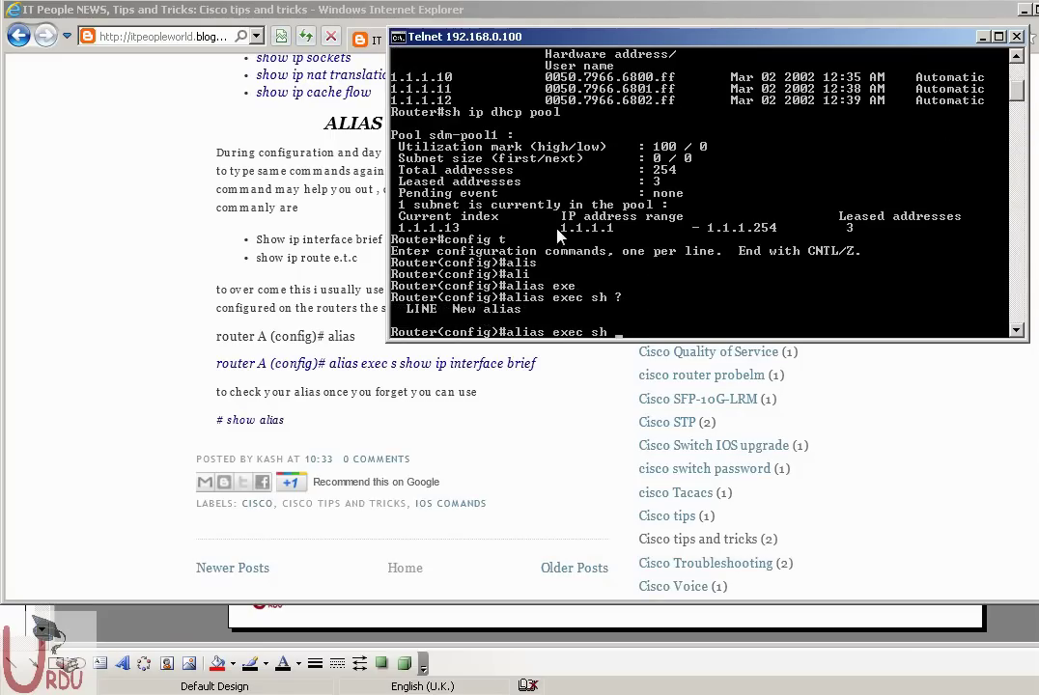
type("show ip int brief")
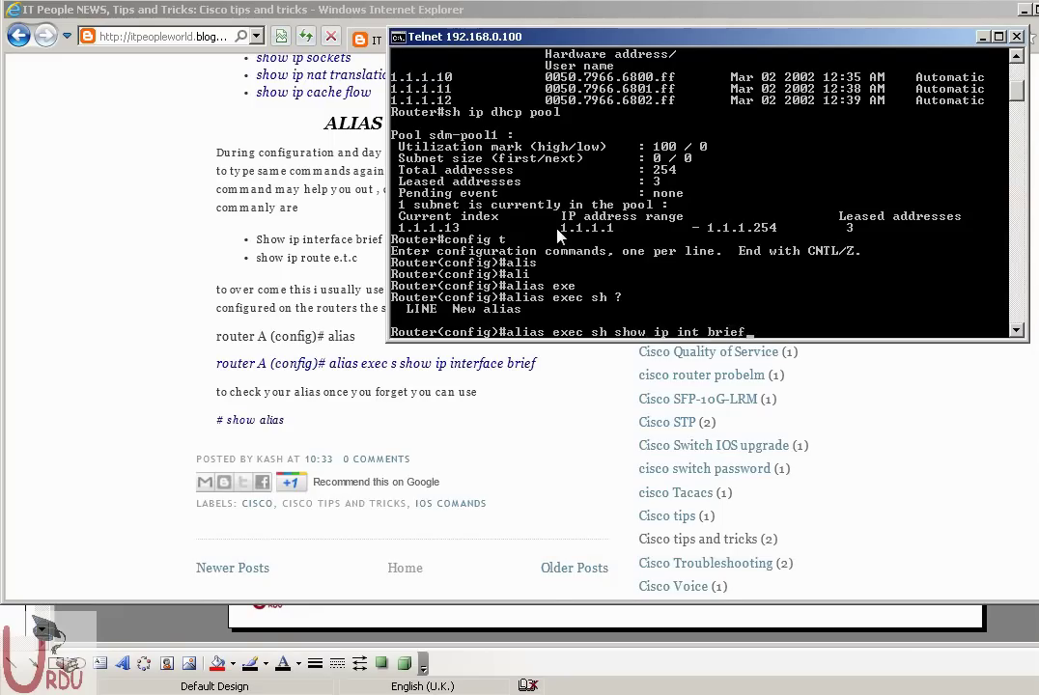
key("Return")
Try sh in config mode, then exit and run sh to list the interfaces
type("sh")
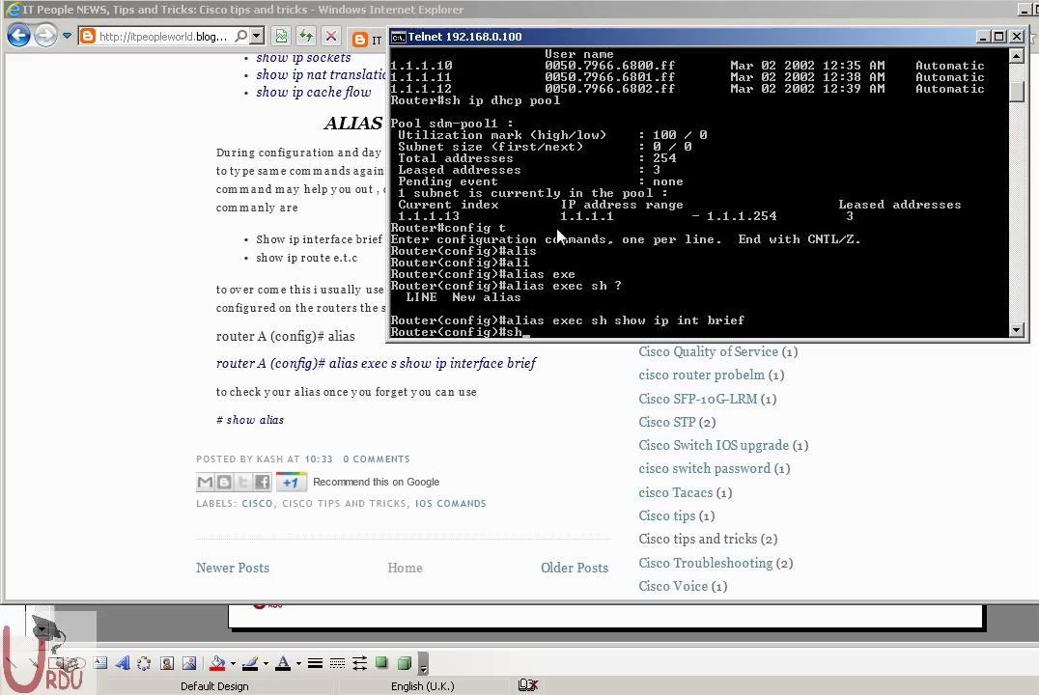
key("Return")
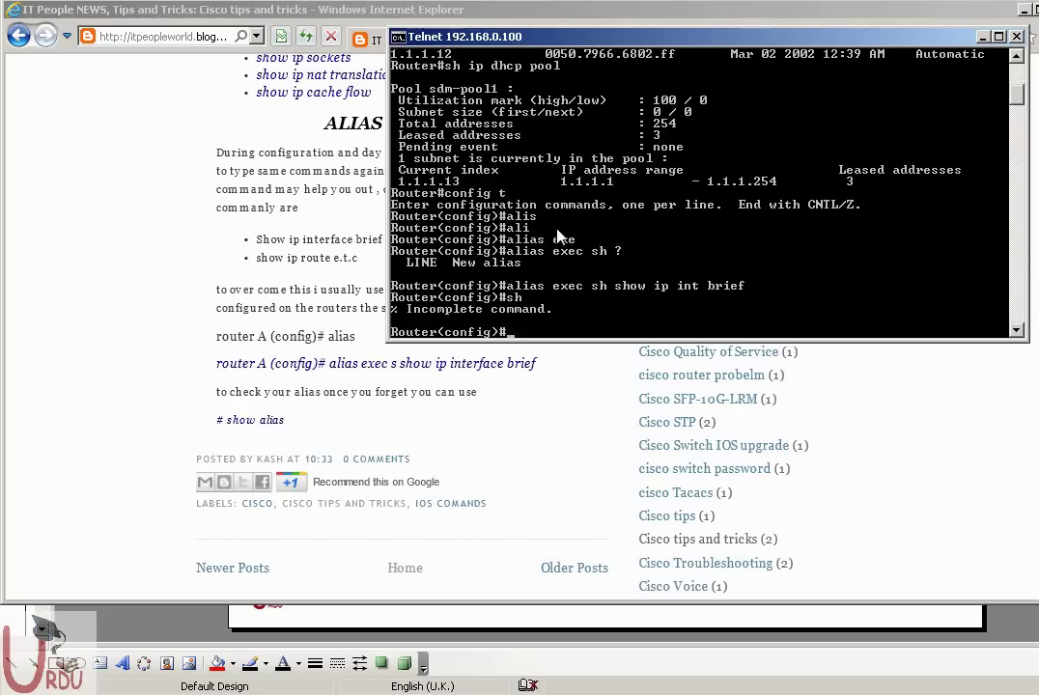
type("exit")
key("Return")
key("Return")
key("Return")
type("sh")
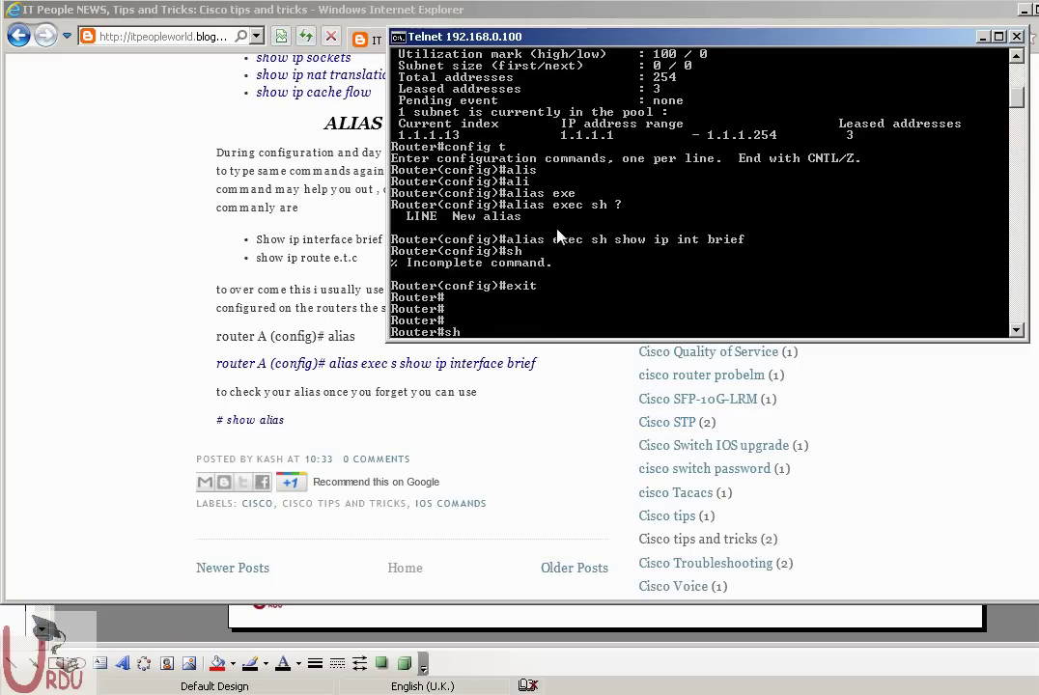
key("Return")
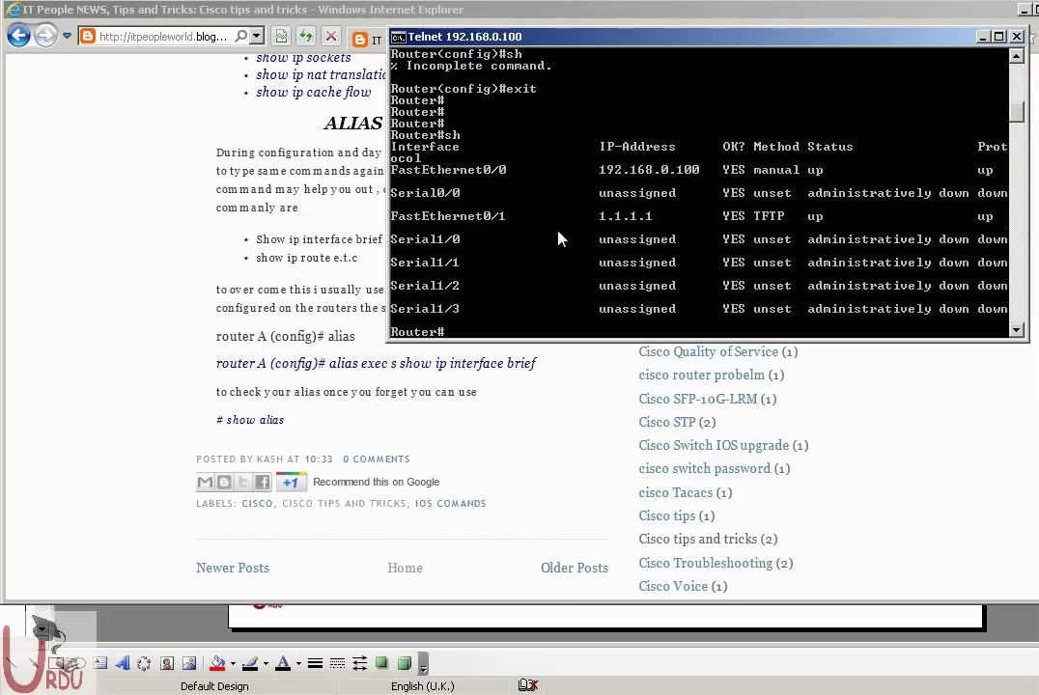
scroll(559, 239, "up", 4)
scroll(565, 237, "down", 5)
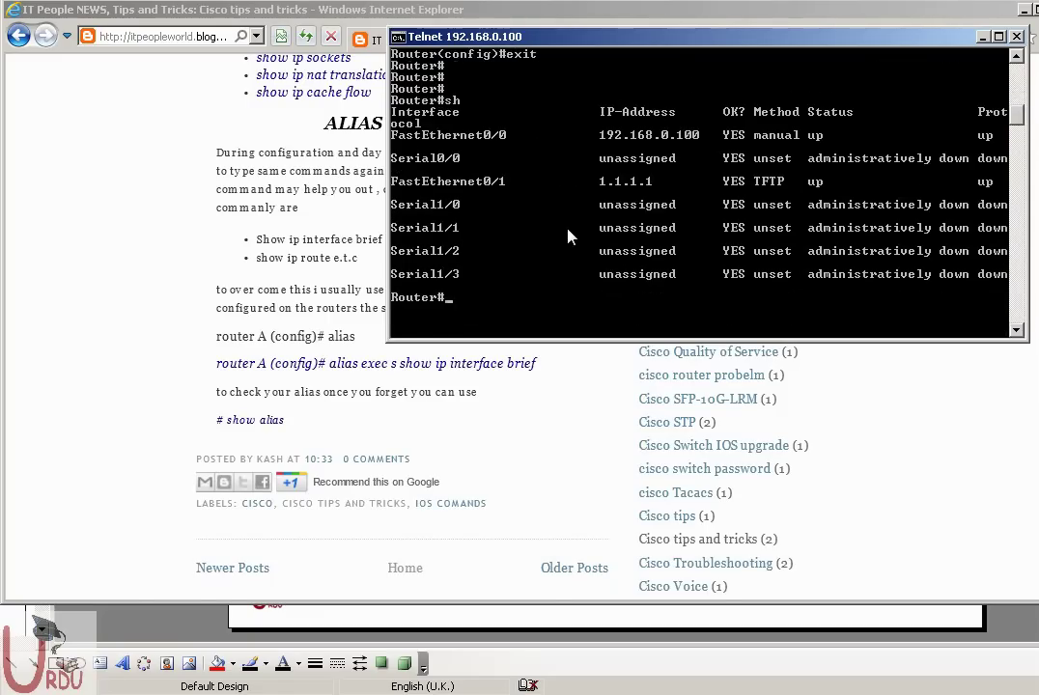
Run sh ip int brief at the exec prompt, correcting the 'biref' typo
scroll(568, 237, "up", 1)
type("sh ip int")
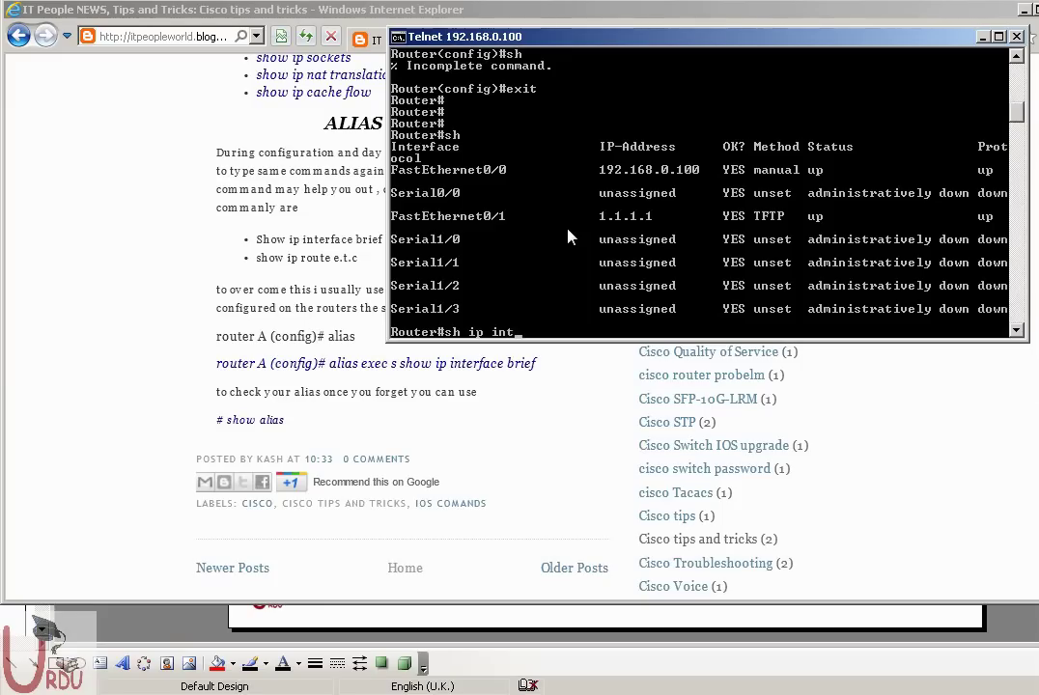
type(" biref")
key("Return")
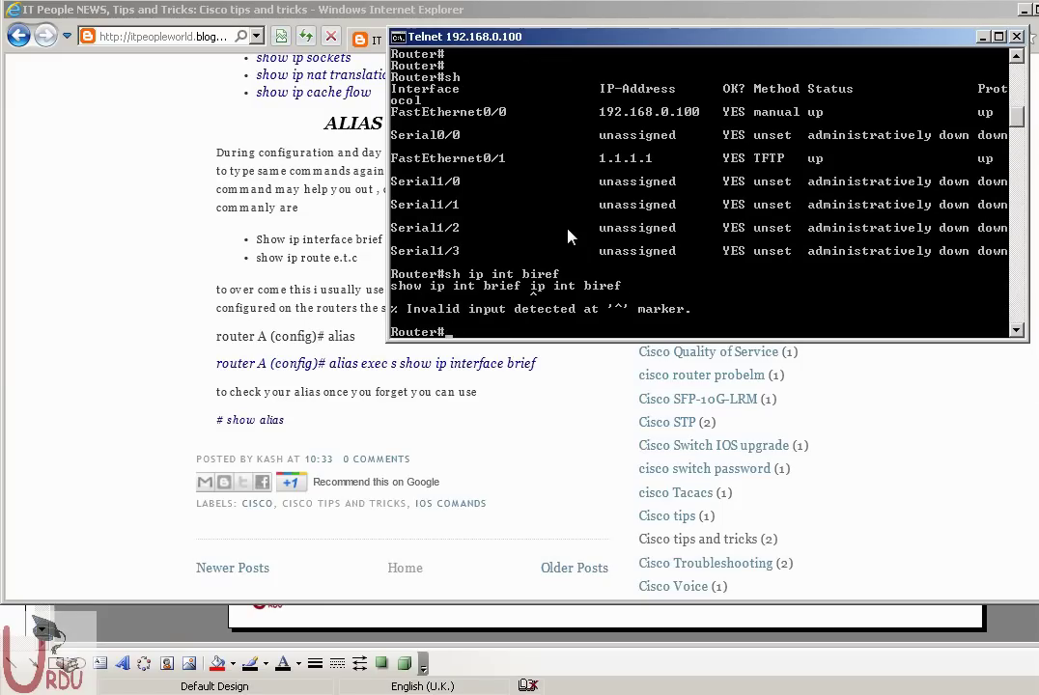
key("Up")
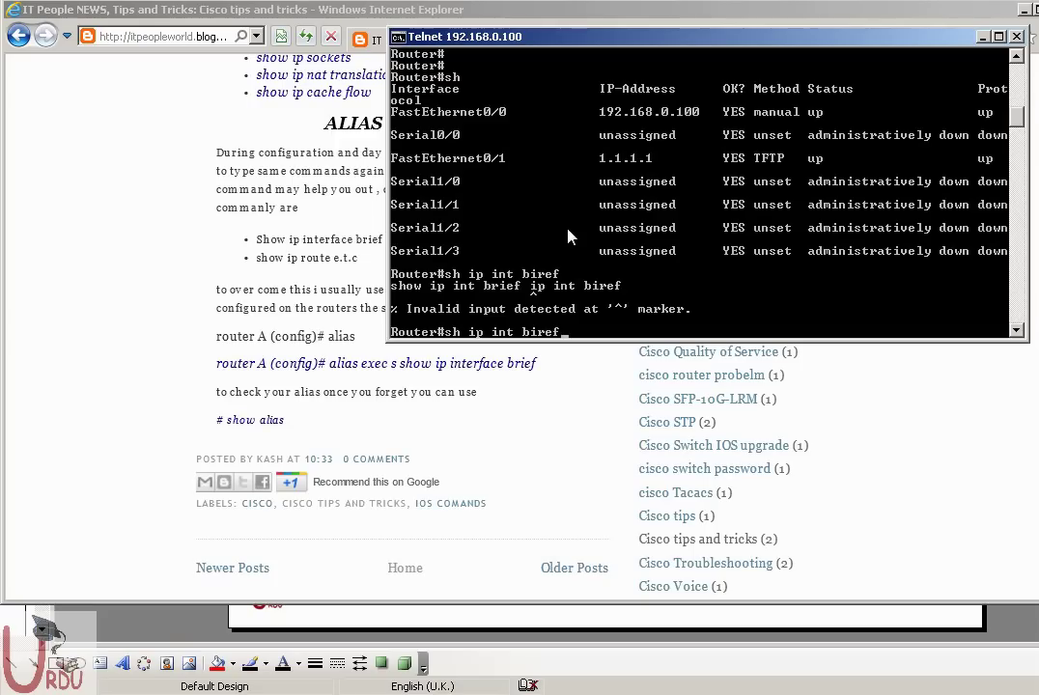
key("BackSpace")
key("BackSpace")
key("BackSpace")
key("BackSpace")
type("rief")
key("Return")
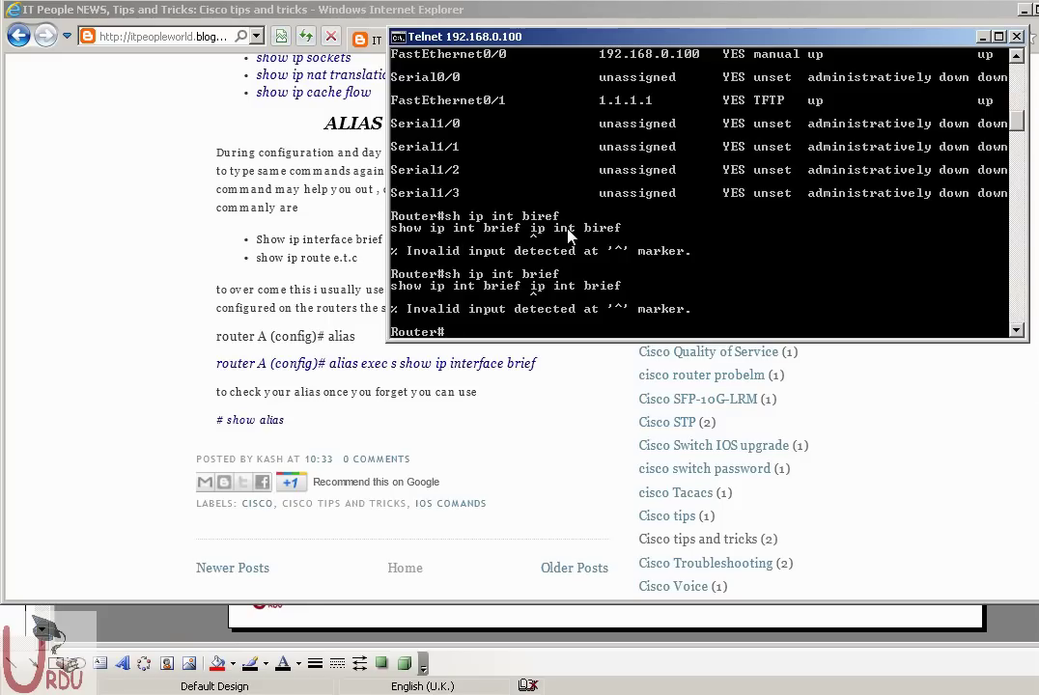
Run the sh alias again, then sh ip int brief
type("sh")
key("Return")
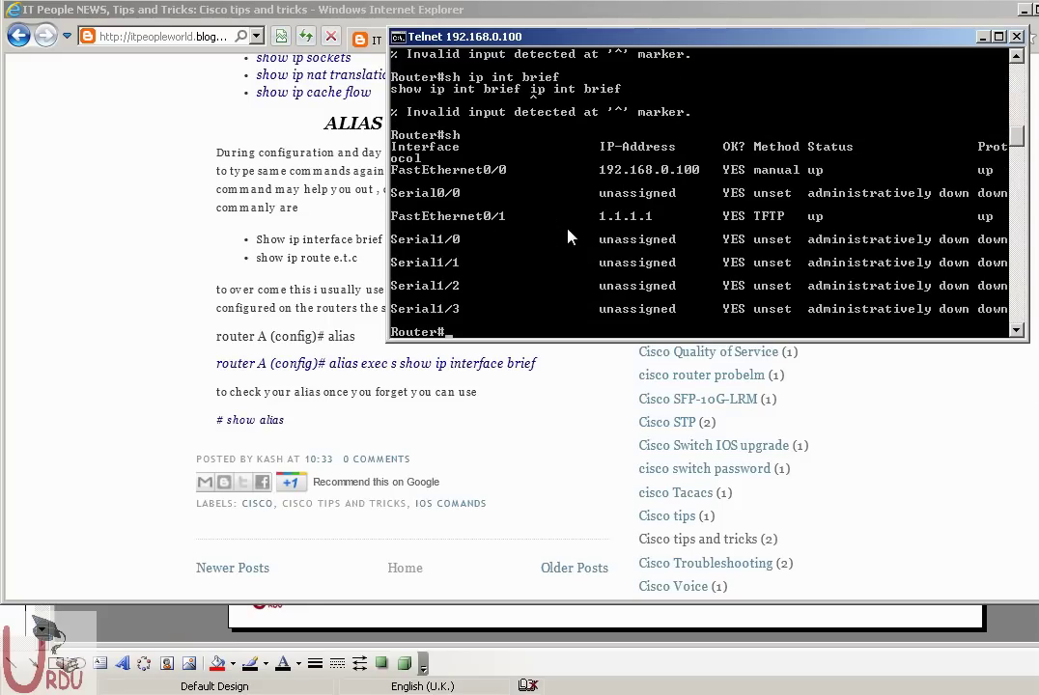
type("sh ip int brief")
key("Return")
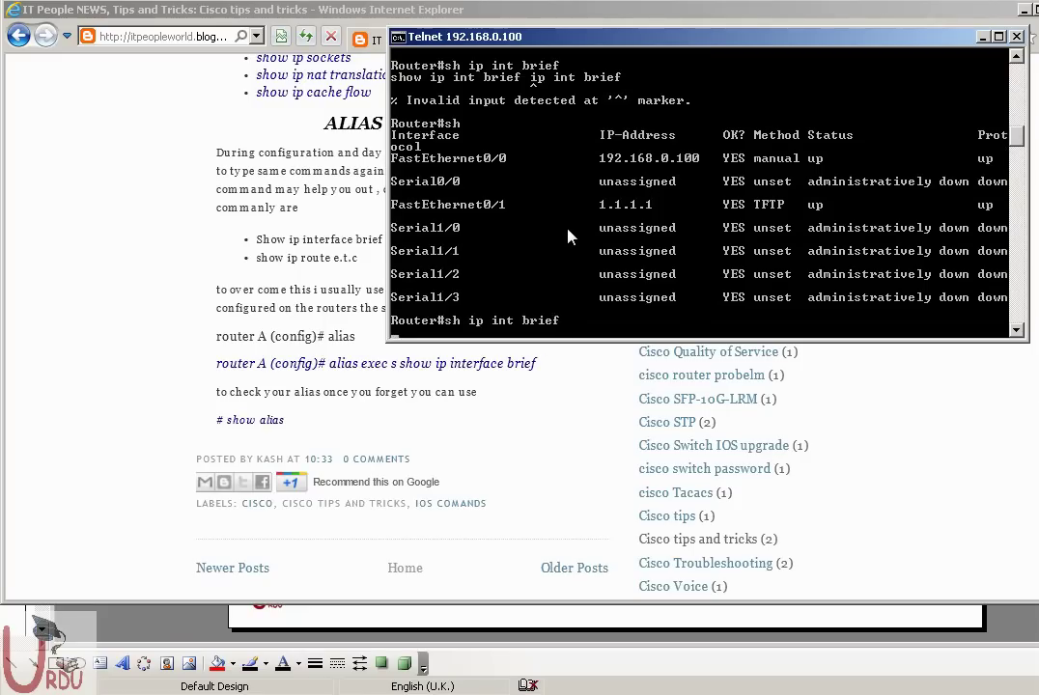
key("Up")
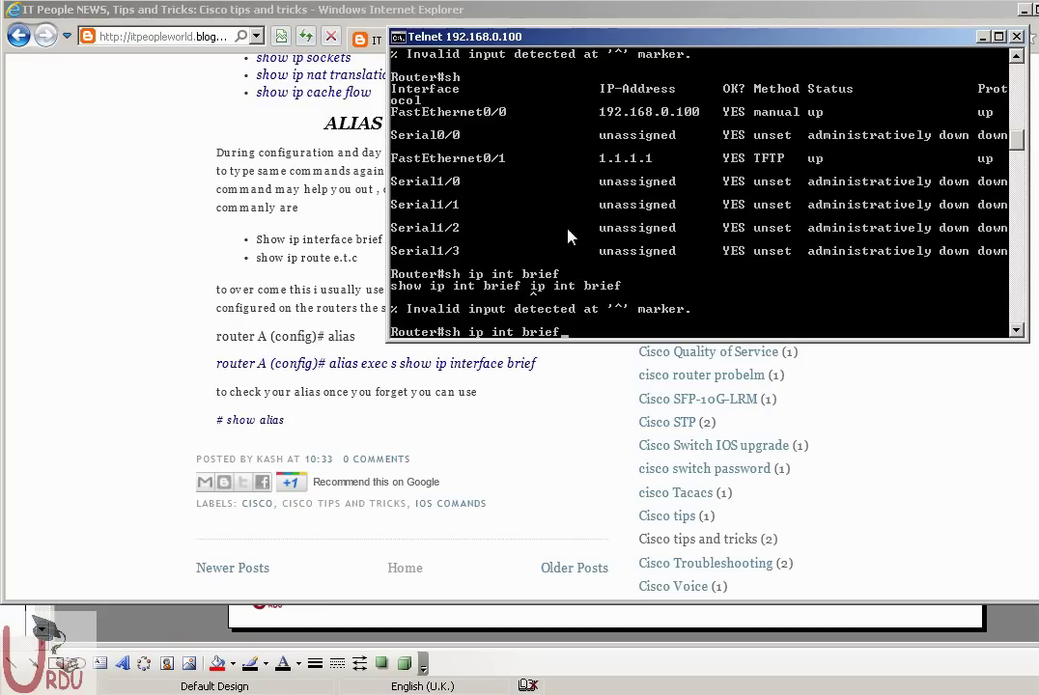
key("BackSpace")
key("BackSpace")
key("BackSpace")
key("BackSpace")
key("BackSpace")
key("BackSpace")
key("BackSpace")
key("BackSpace")
key("BackSpace")
key("BackSpace")
key("BackSpace")
key("BackSpace")
key("BackSpace")
key("BackSpace")
key("BackSpace")
Try sh ip int brief in global configuration mode, then exit
type("conf")
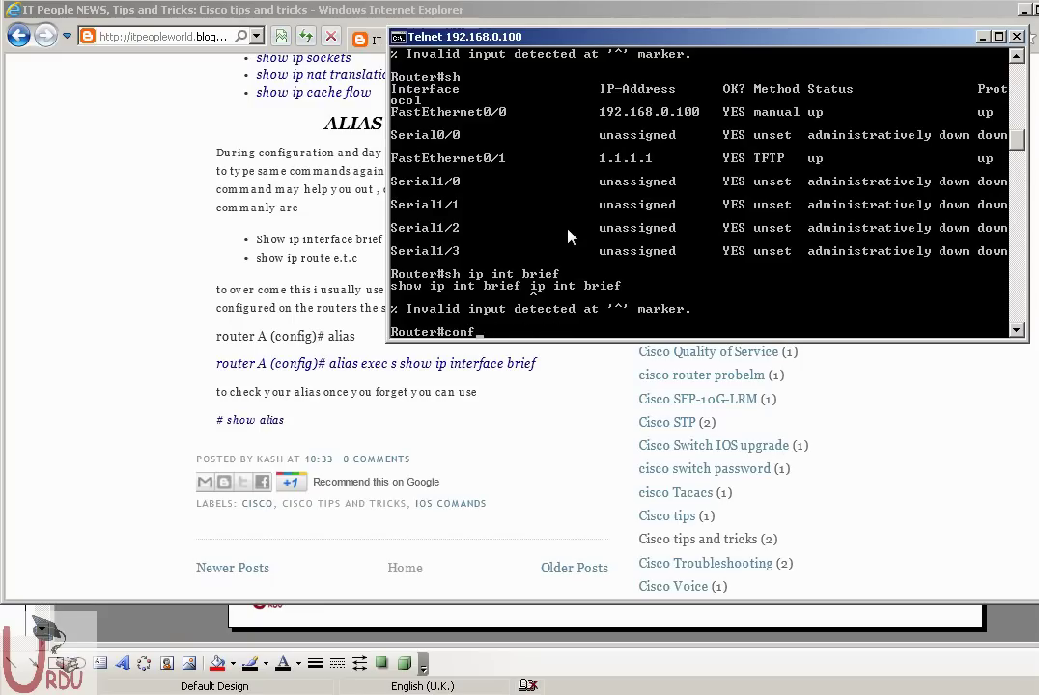
type("ig t")
key("Return")
type("sh ip")
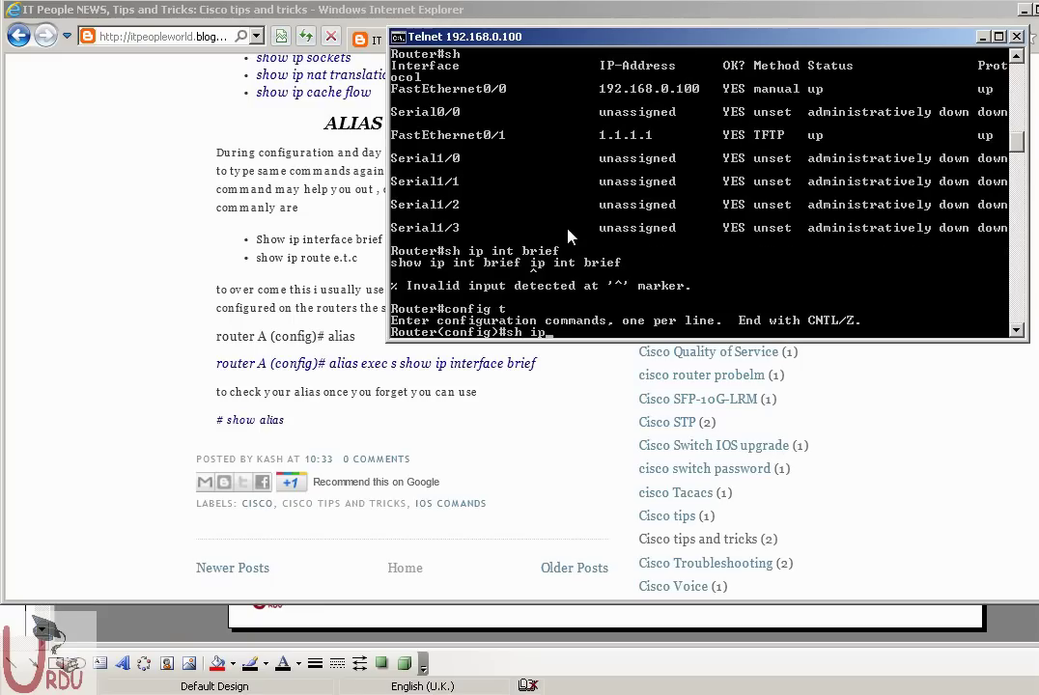
type(" int brief")
key("Return")
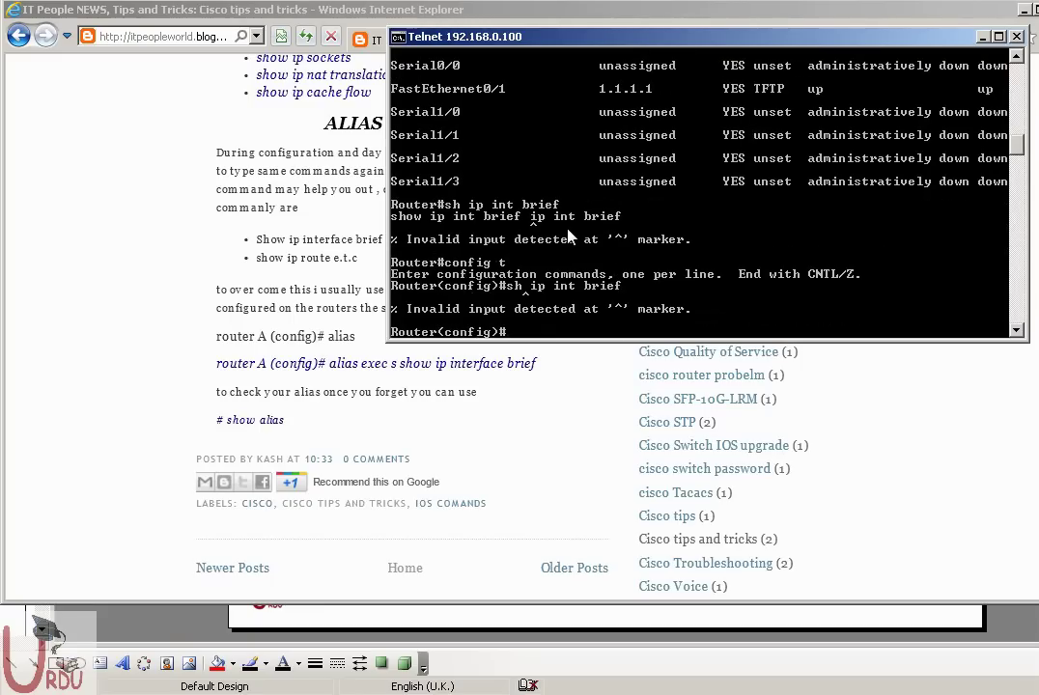
type("sh")
key("BackSpace")
key("BackSpace")
key("BackSpace")
type("exit")
key("Return")
key("Return")
key("Return")
Run the full show ip int brief, then list exec aliases with show alias
type("sh ip ?")
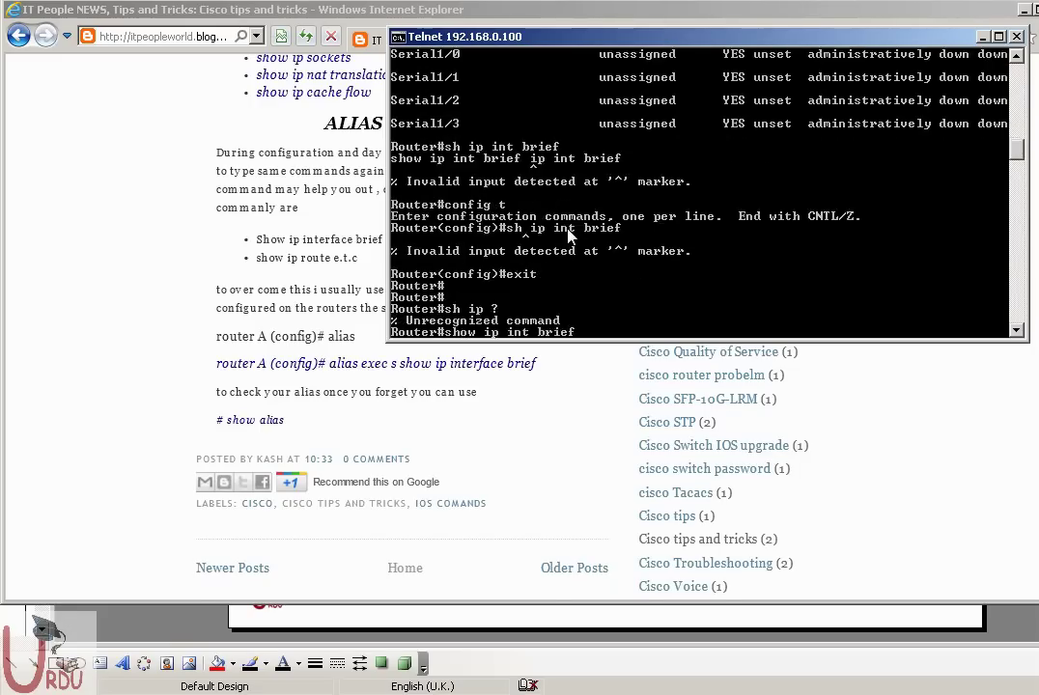
key("Return")
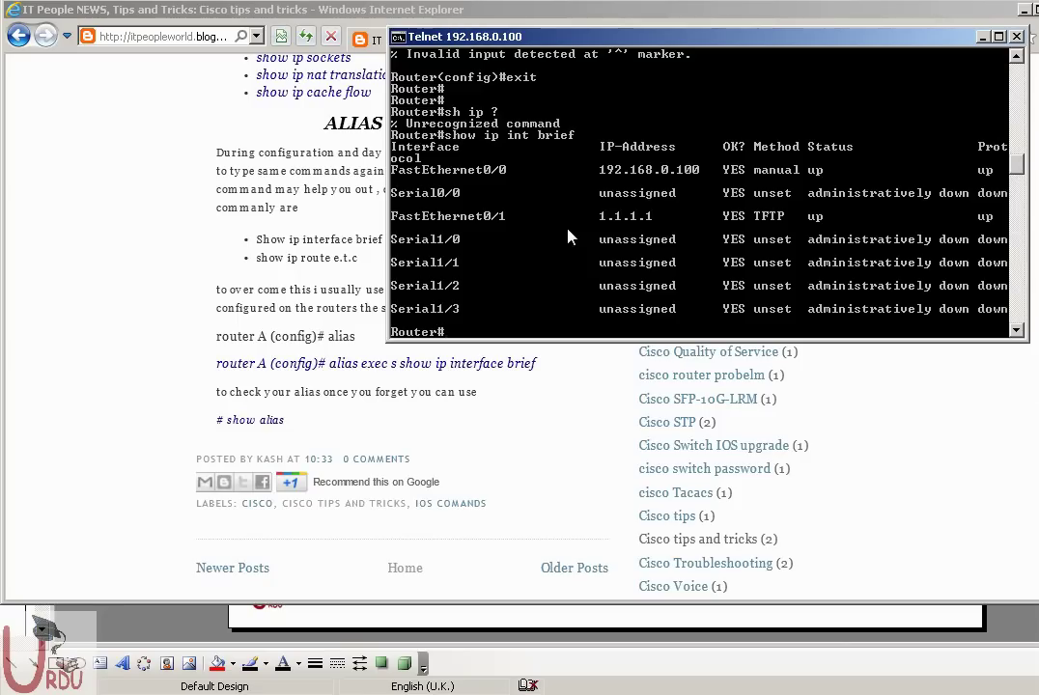
type("show ip int biref")
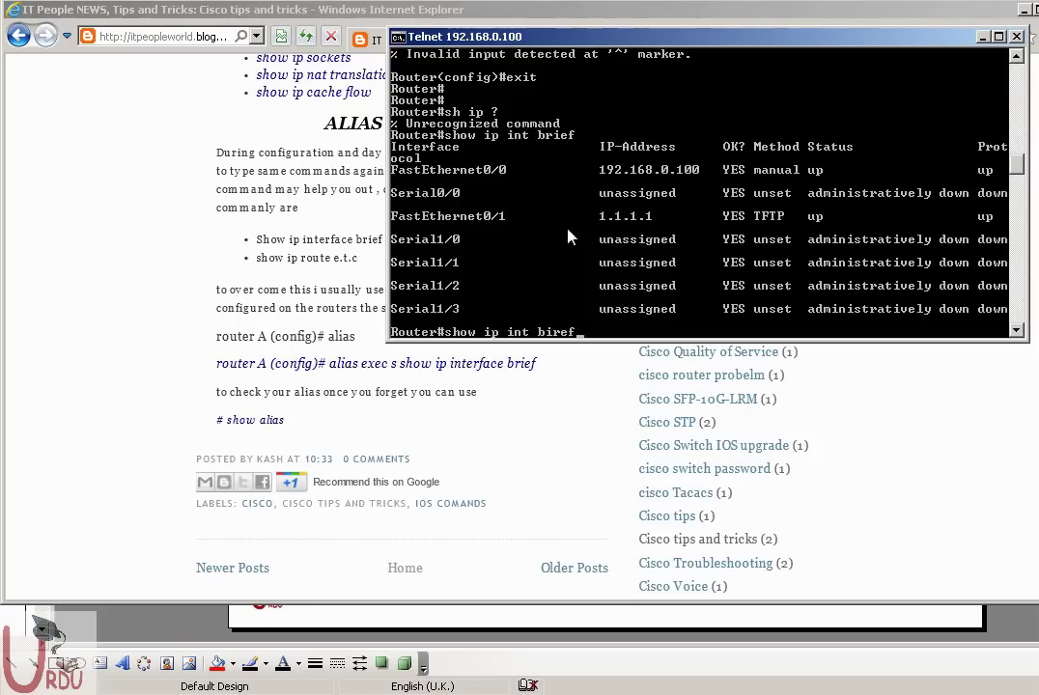
key("Return")
key("Up")
key("BackSpace")
key("BackSpace")
key("BackSpace")
key("BackSpace")
type("r#show ip int br")
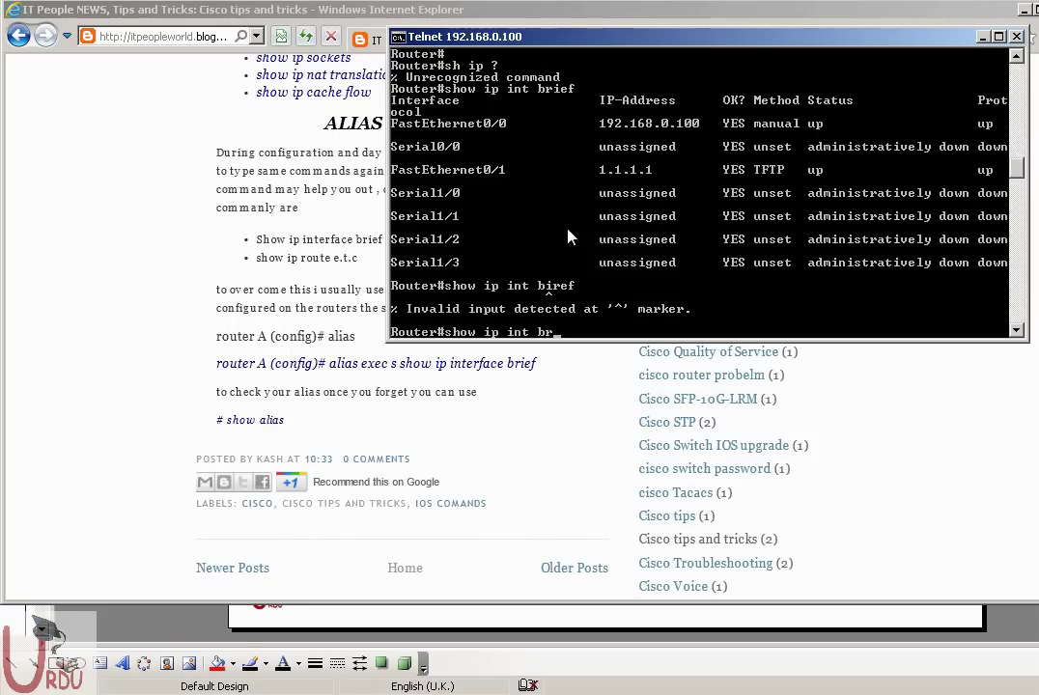
type("ief")
key("Return")
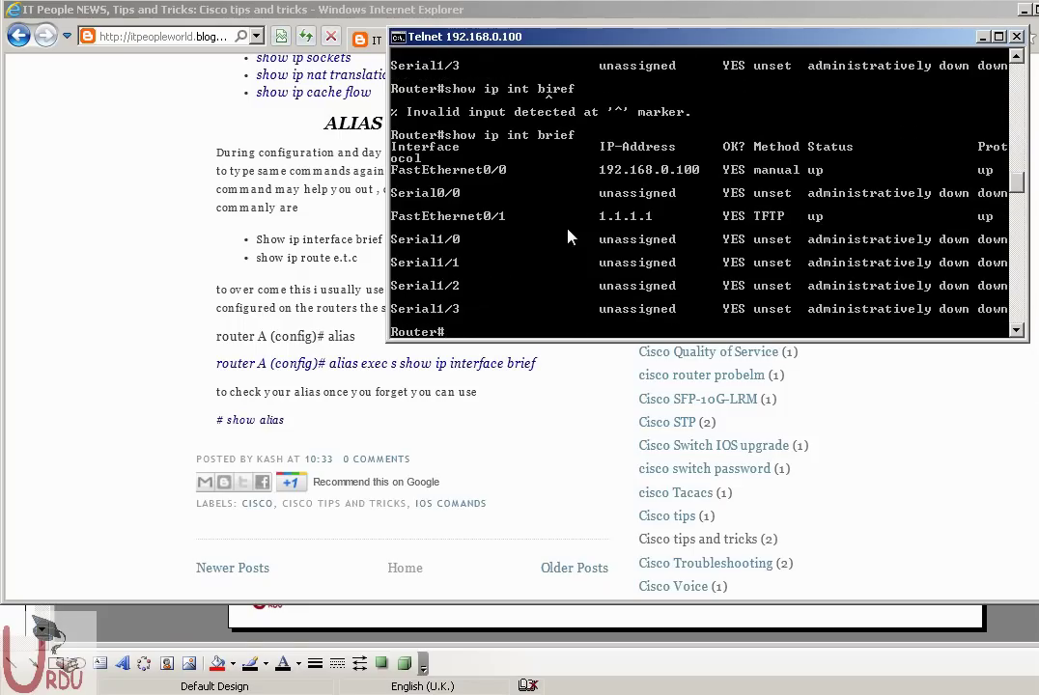
key("Return")
key("Return")
key("Return")
key("Return")
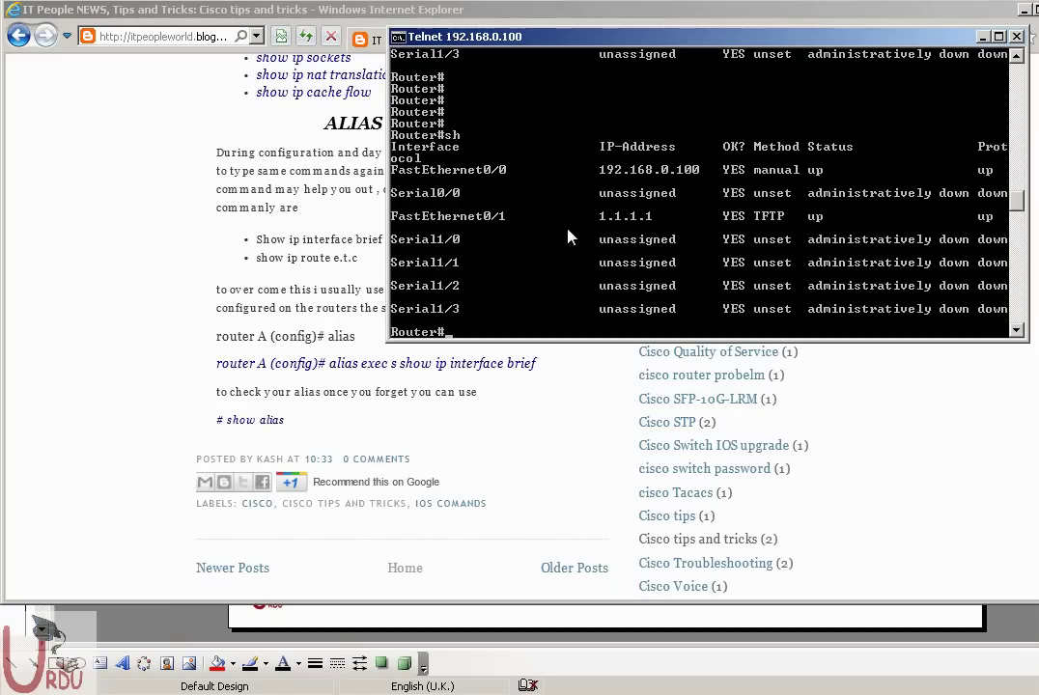
type("show alias")
key("Return")
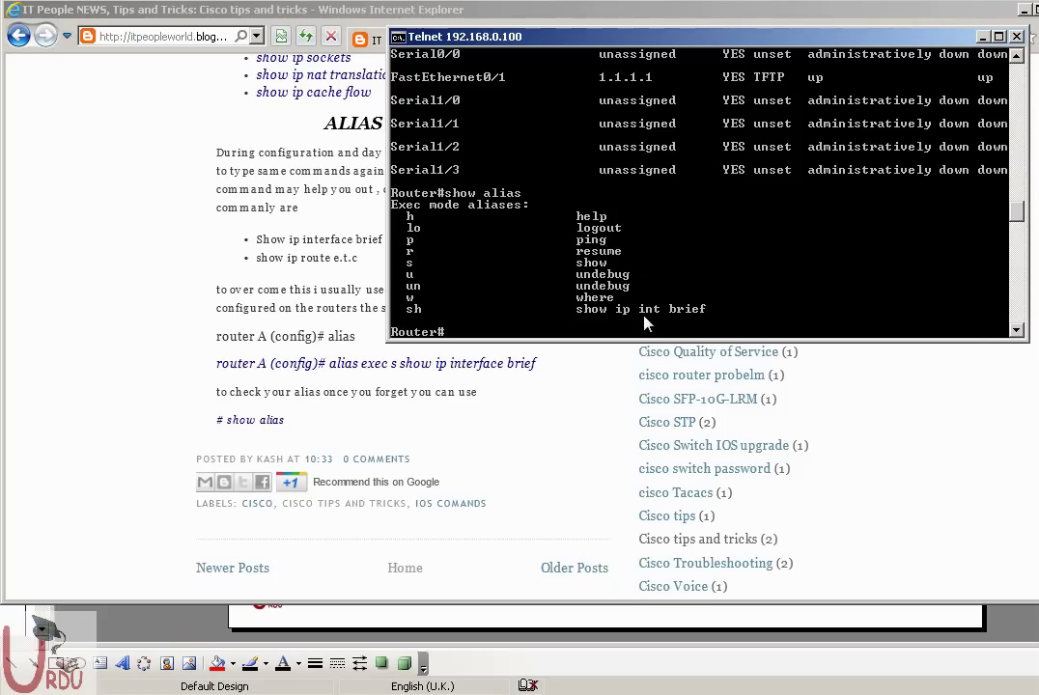
Attempt alias exec kashif show ver at the exec prompt, where it is rejected
type("alias exec")
key("Tab")
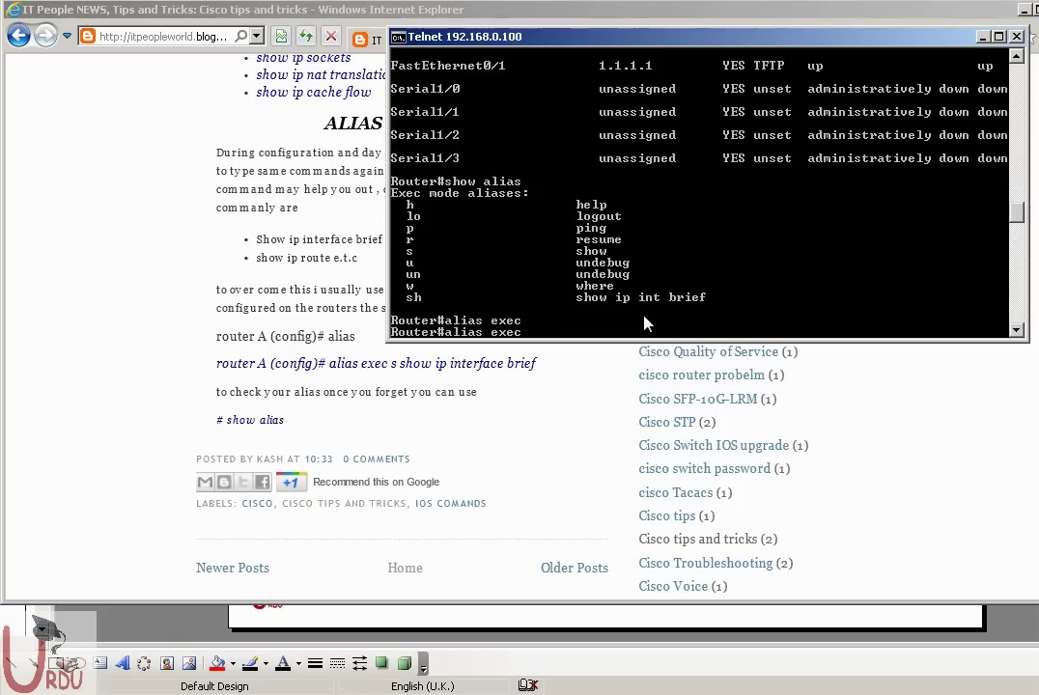
type("kashif show ver")
key("Return")
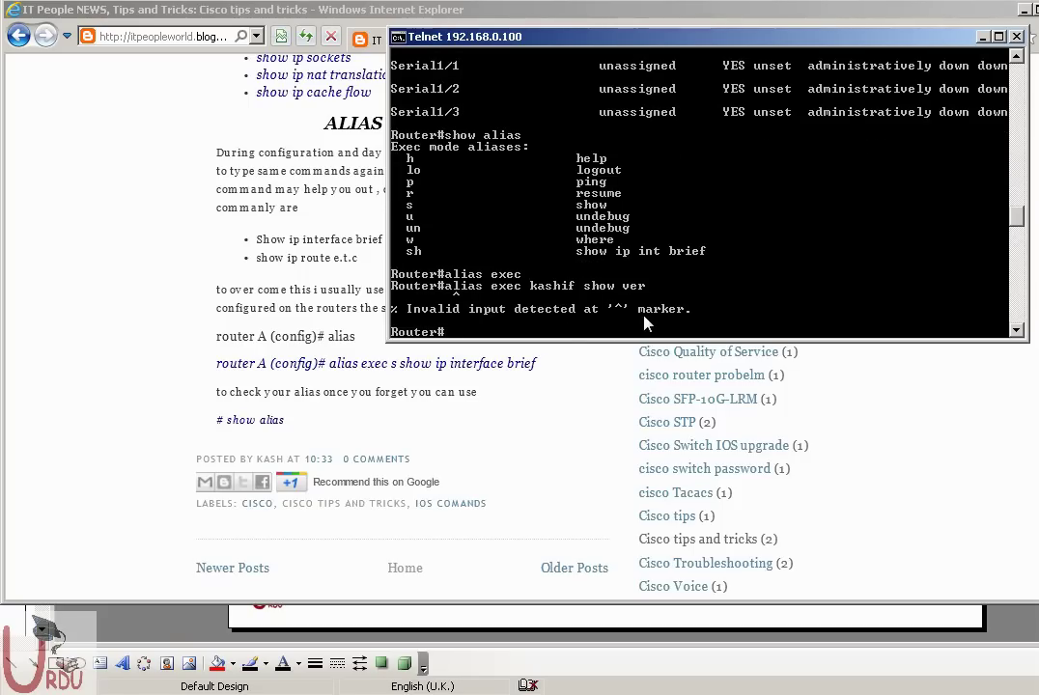
key("Up")
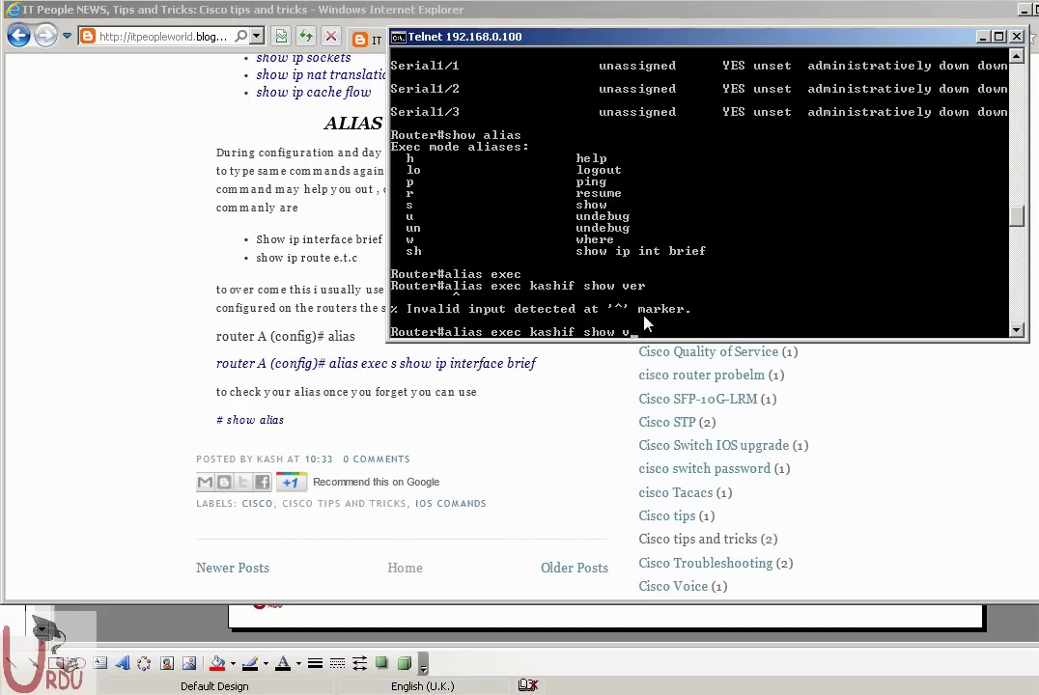
key("BackSpace")
key("BackSpace")
key("BackSpace")
key("BackSpace")
key("BackSpace")
key("BackSpace")
key("BackSpace")
key("BackSpace")
key("BackSpace")
key("BackSpace")
key("BackSpace")
key("BackSpace")
key("BackSpace")
key("BackSpace")
key("BackSpace")
key("BackSpace")
key("BackSpace")
key("BackSpace")
key("BackSpace")
key("BackSpace")
In config mode, create alias exec kashif for show ver
type("config t")
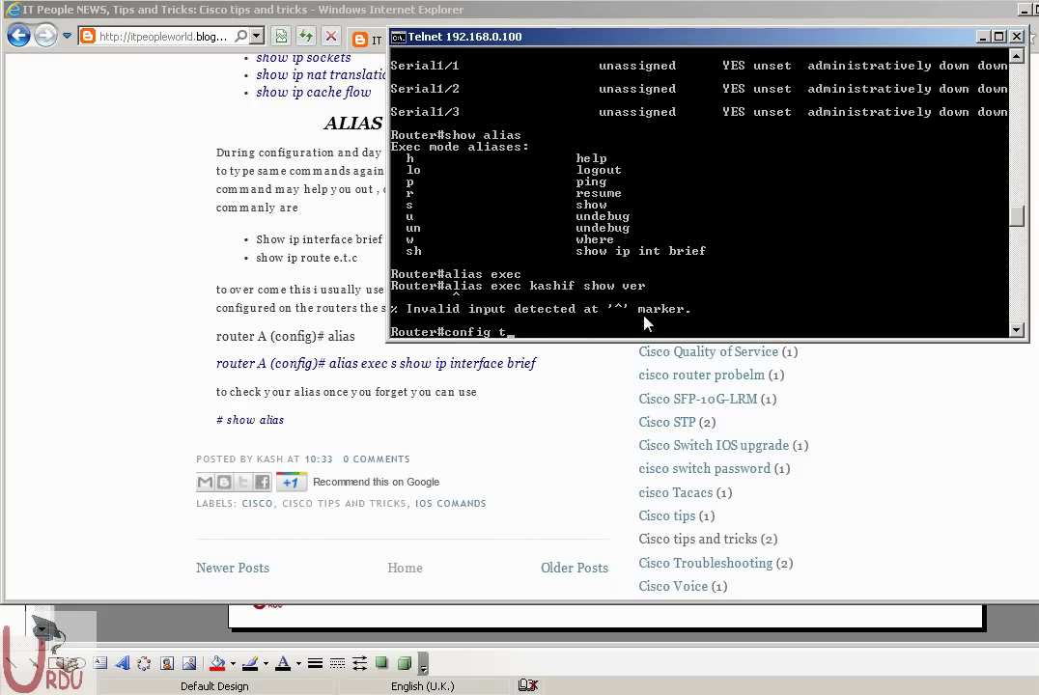
key("Return")
type("alias")
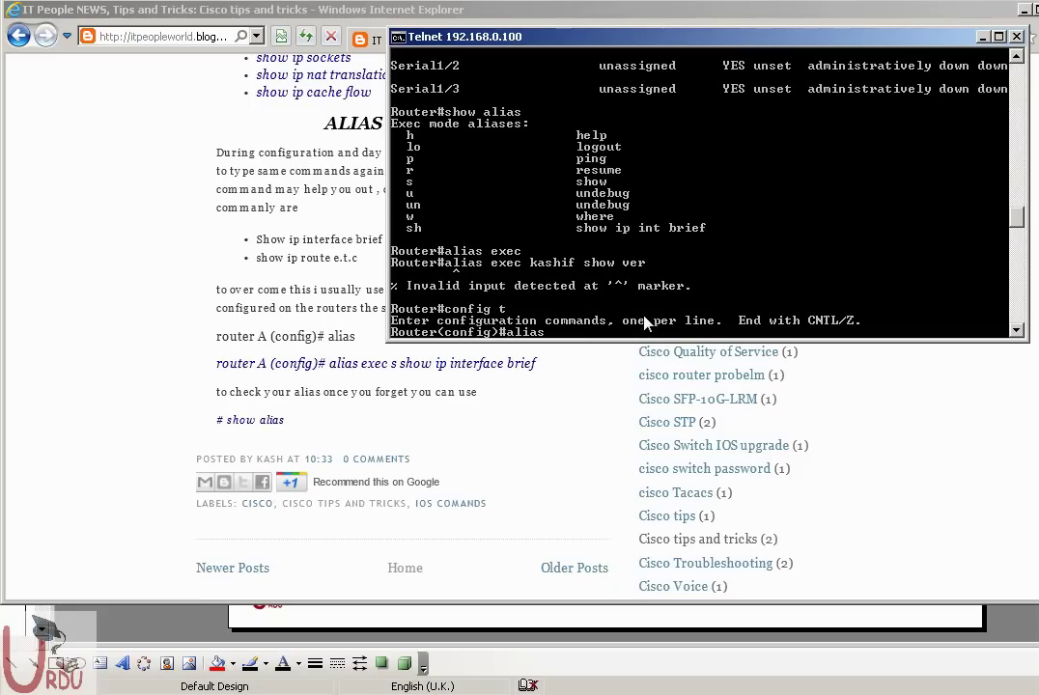
key("Tab")
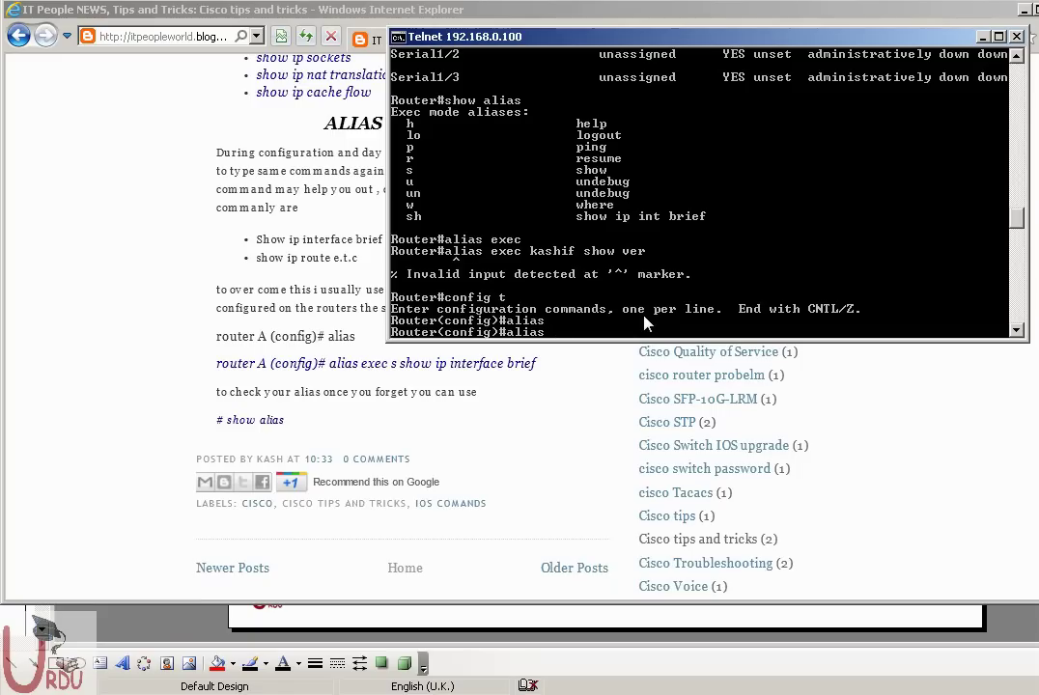
type("exe")
key("Tab")
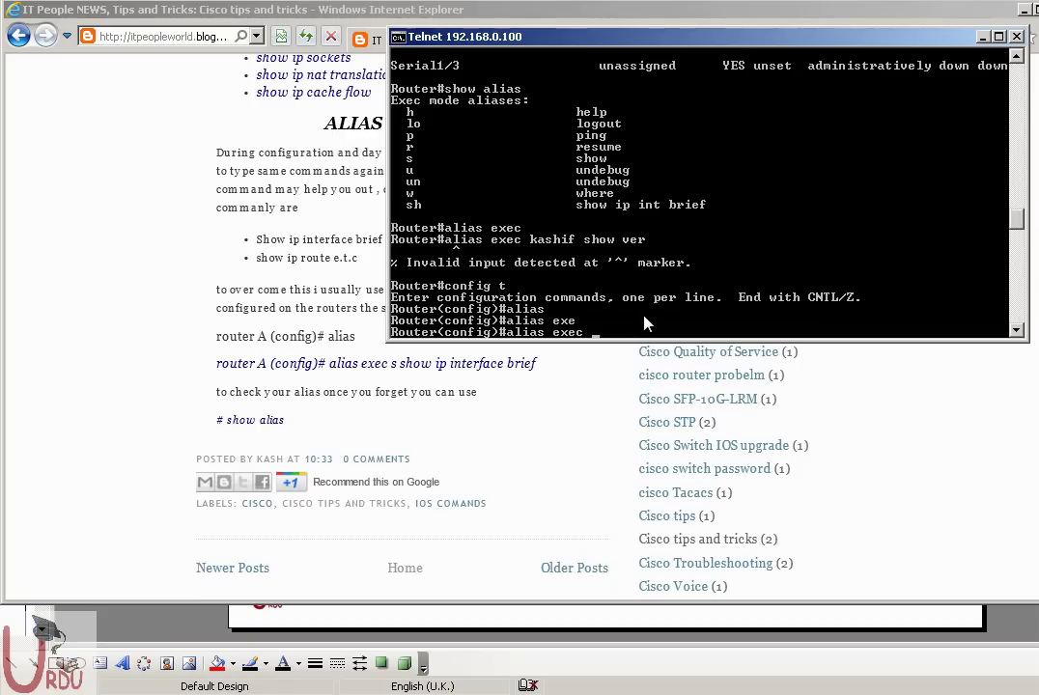
type("kashif show ver")
key("Return")
Exit configuration mode and run kashif to show the version info
type("exit")
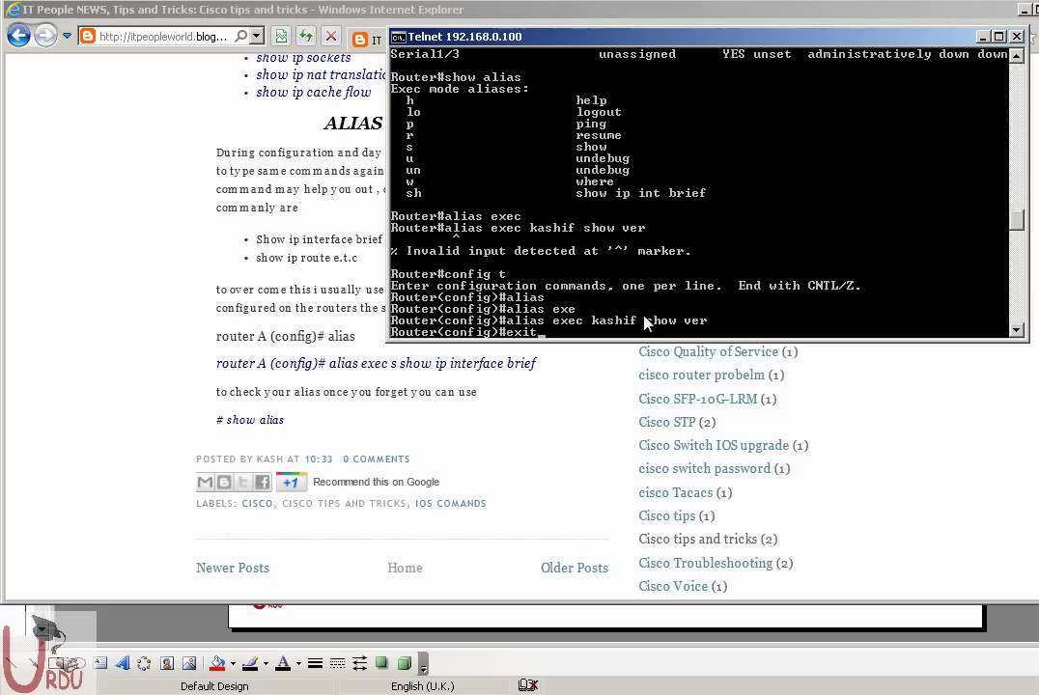
key("Return")
key("Return")
key("Return")
key("Return")
type("kashif")
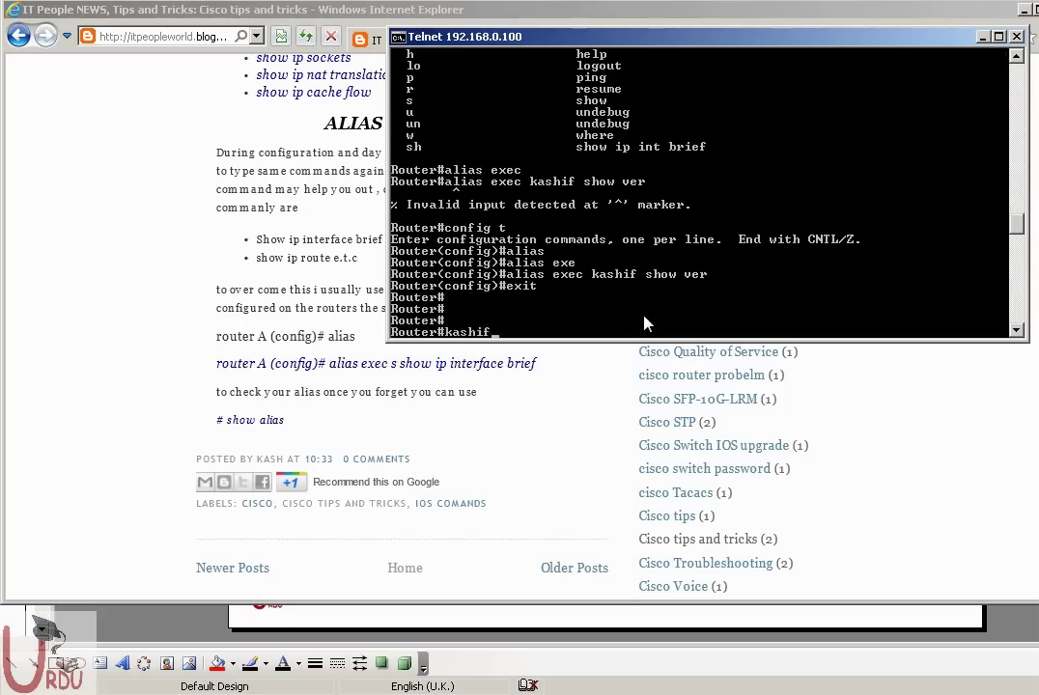
key("Return")
Page through the version output, then run show alias to see kashif listed
key("space")
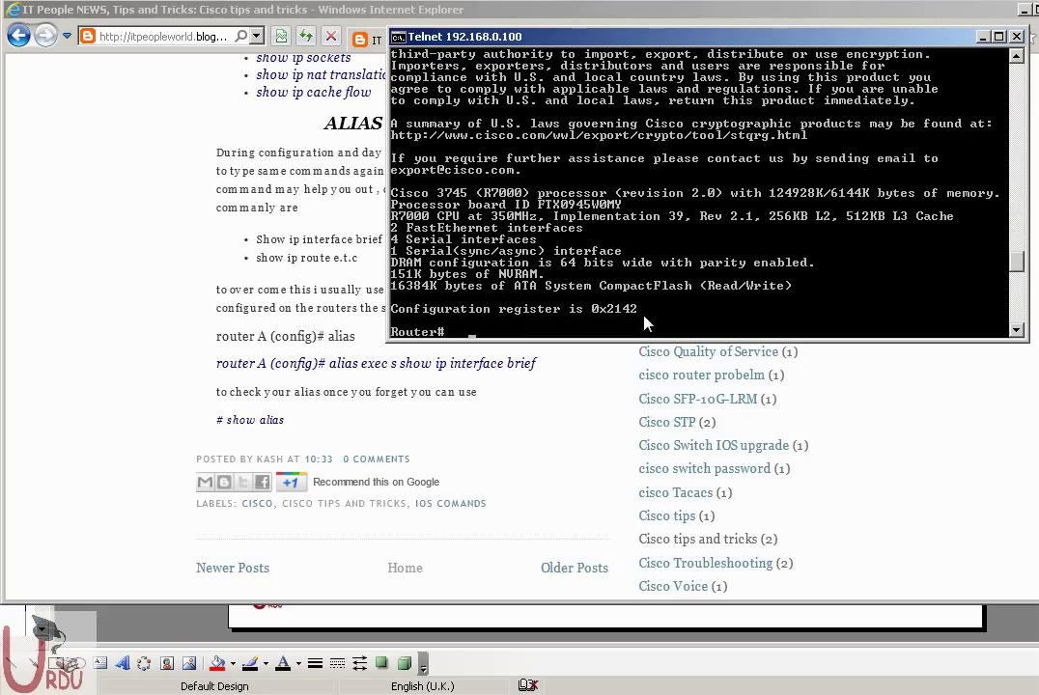
type("sh alias")
key("Return")
key("Up")
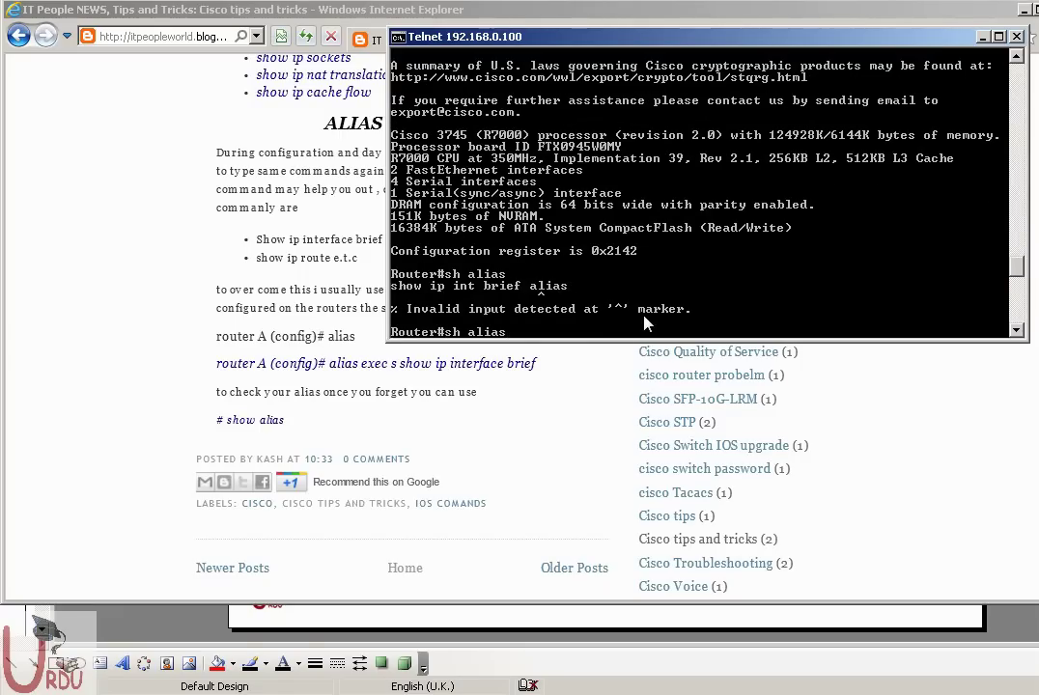
key("BackSpace")
key("BackSpace")
type("as")
key("Return")
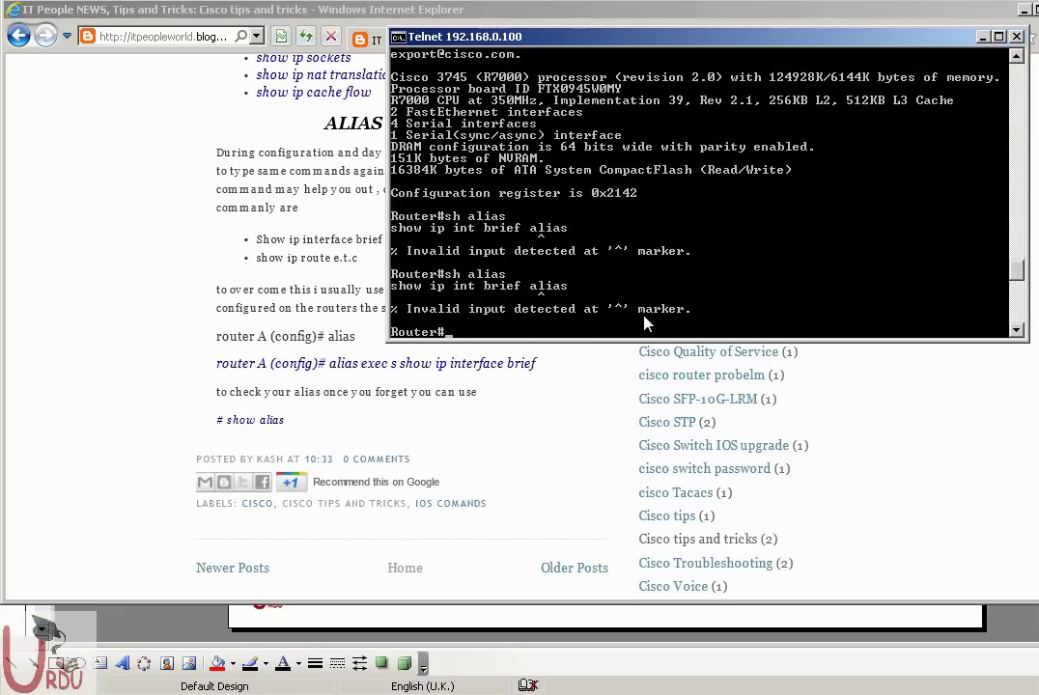
key("Up")
key("Left")
key("Left")
key("Left")
key("Left")
key("Left")
key("Left")
type("ow")
key("Return")
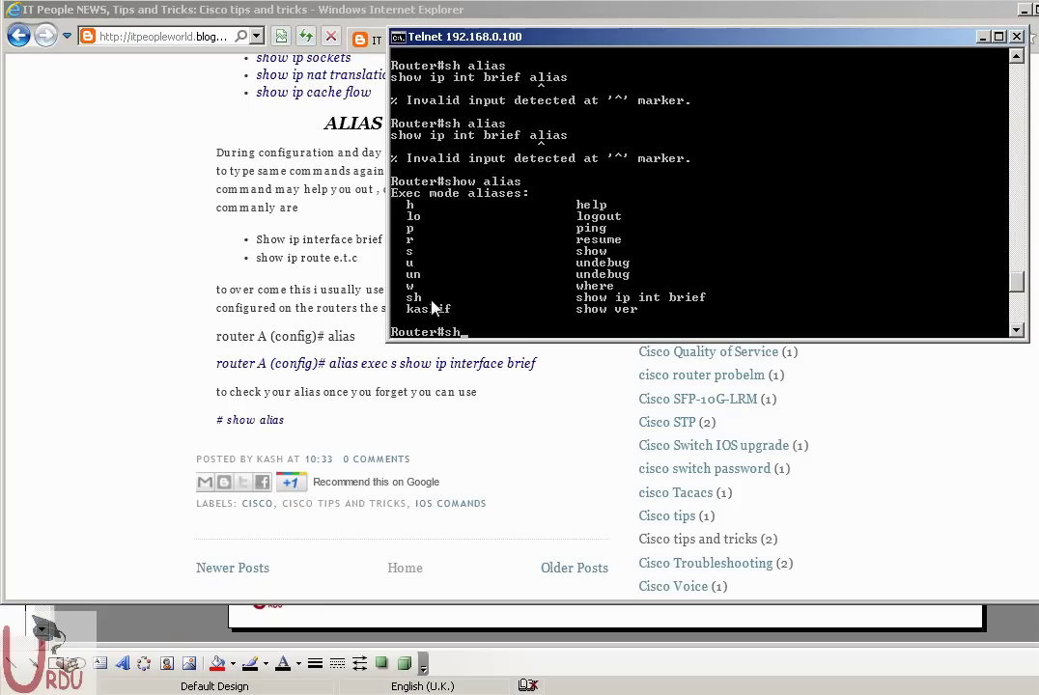
Run show ip int brief to list the interfaces, after a 'biref' typo
type("show ip")
key("BackSpace")
key("BackSpace")
key("BackSpace")
key("BackSpace")
key("BackSpace")
type("ip int biref")
key("Return")
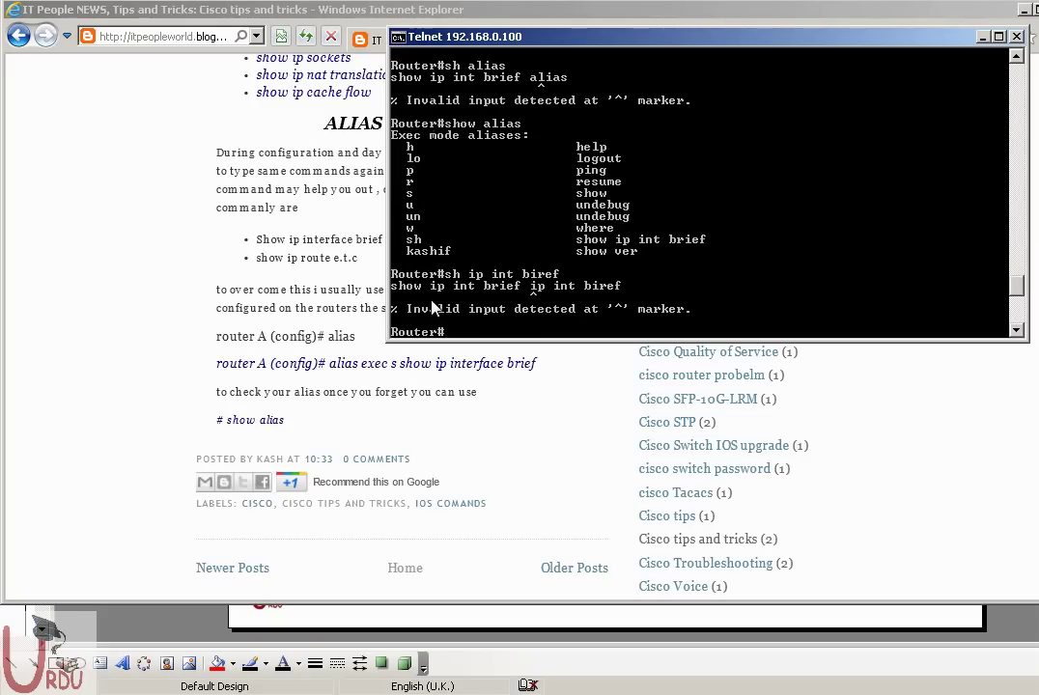
type("show ip int brief")
key("Return")
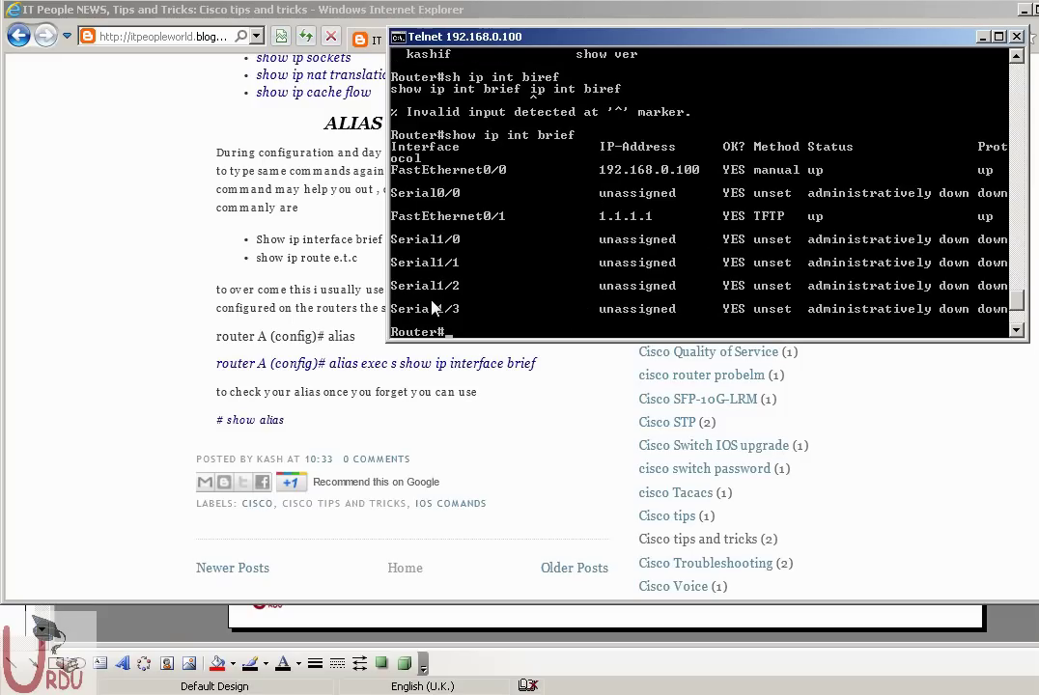
Rerun kashif, quit the version output, and query the reload in delay syntax
type("kashif")
key("Return")
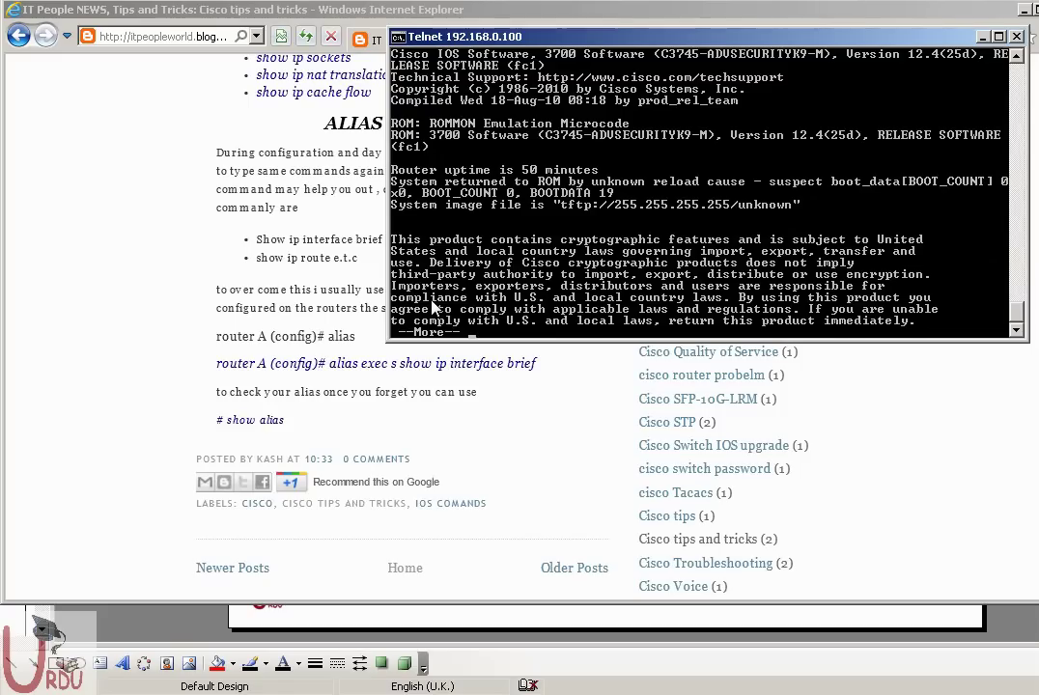
key("q")
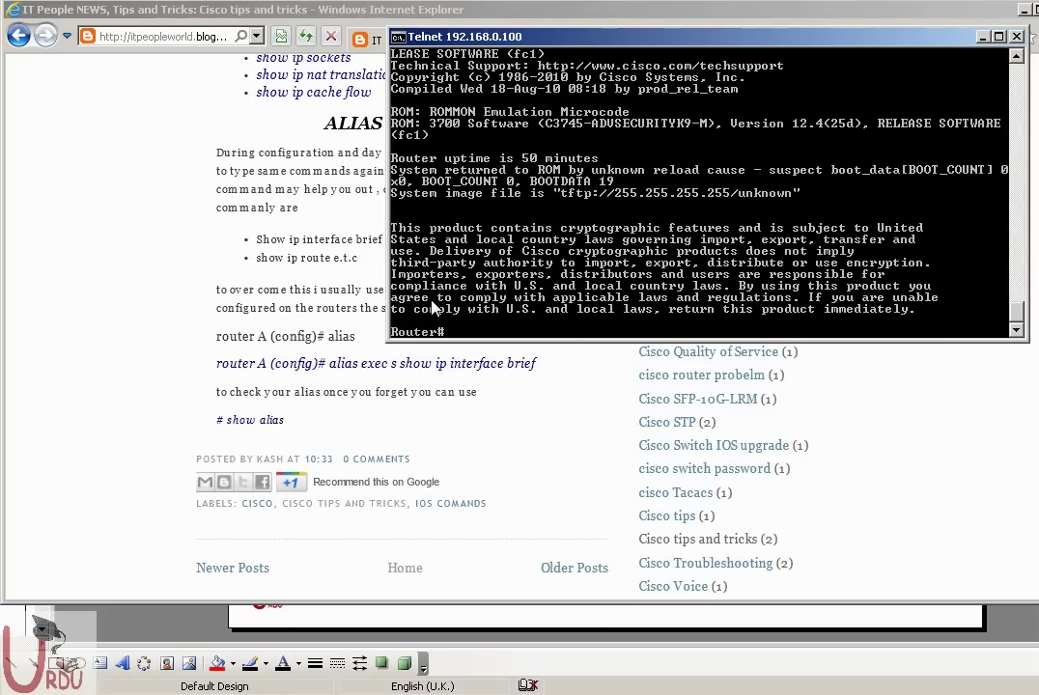
type("reload in ?")
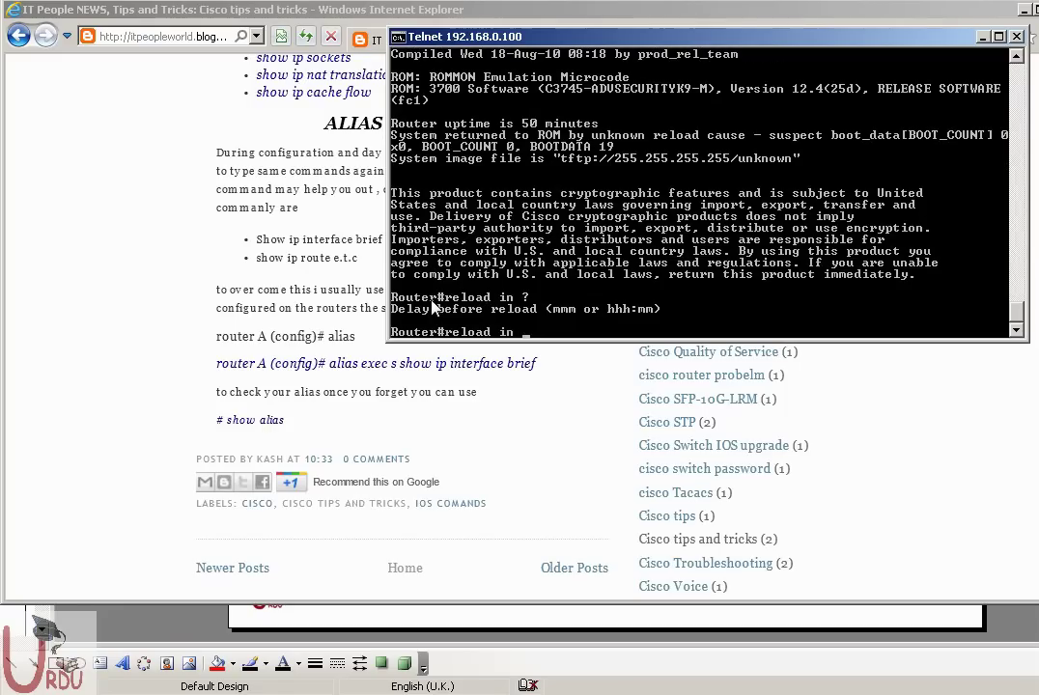
type("1")
Schedule a router reload in 1 minute without saving the configuration, then bring up the R1 console
key("BackSpace")
type("1")
key("Return")
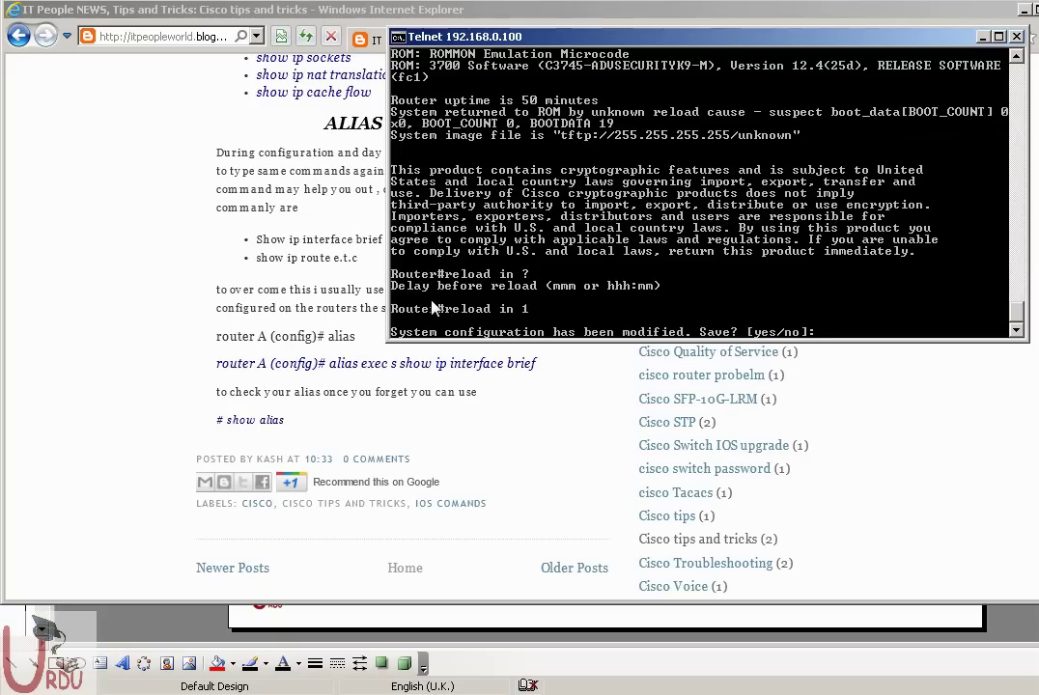
type("no")
key("Return")
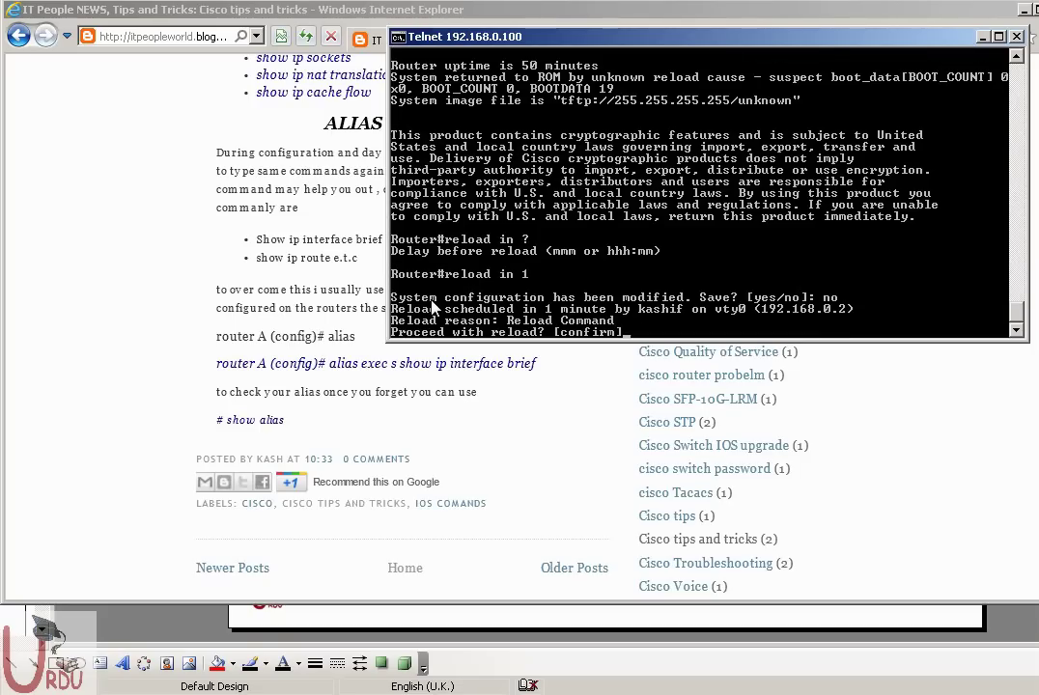
key("Return")
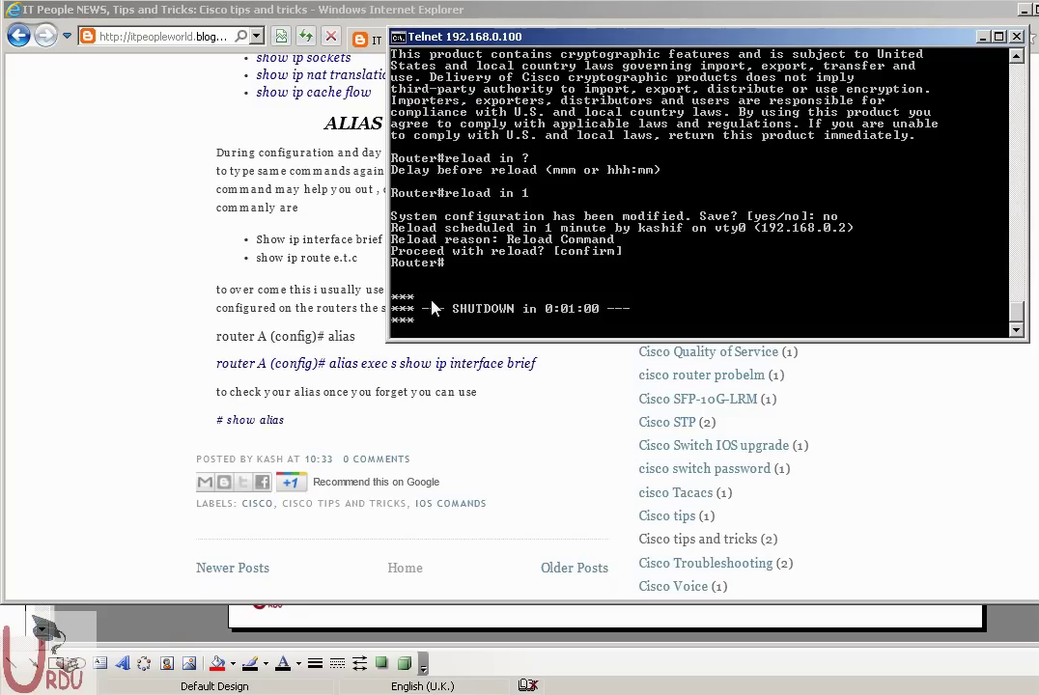
key("Return")
key("Return")
key("Return")
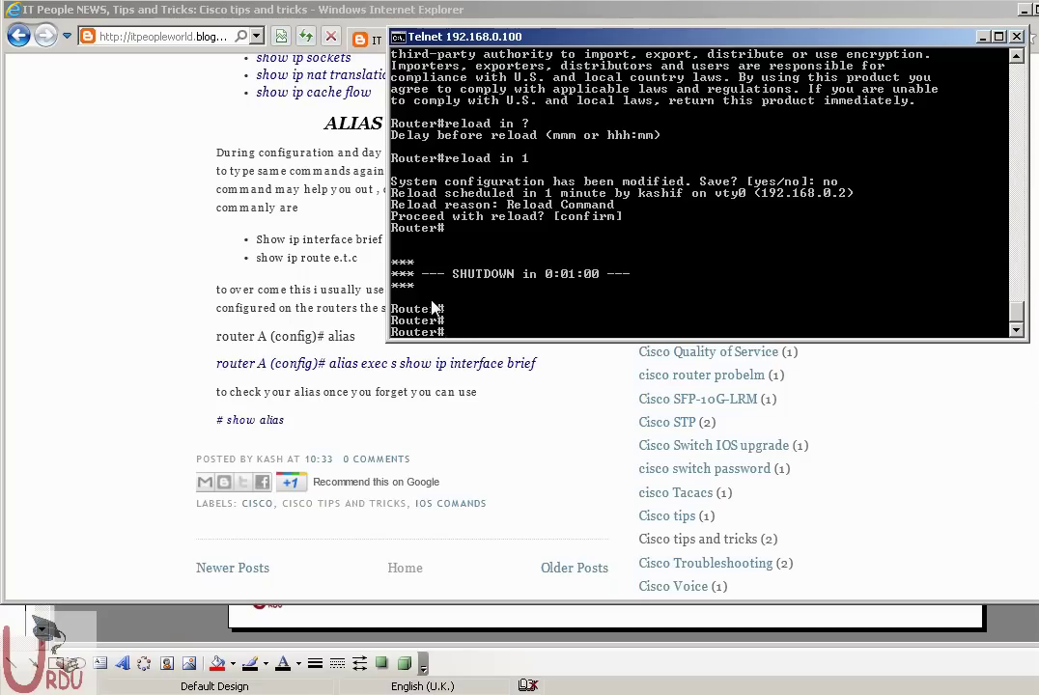
key("alt+Tab")
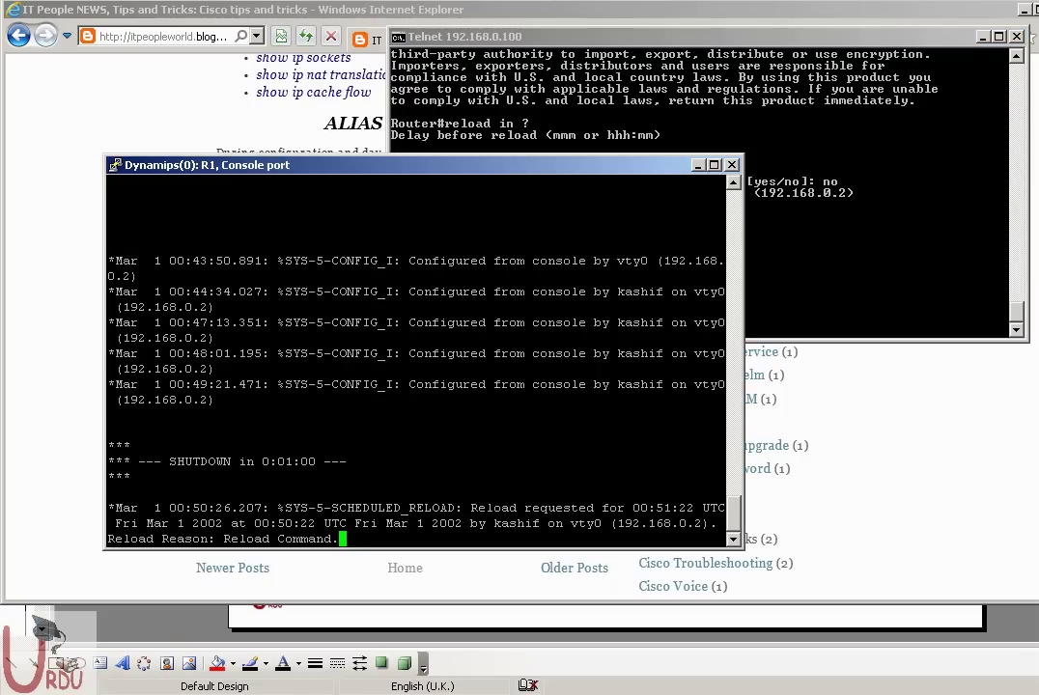
Switch back to the PowerPoint window showing the 'Try telnet' slide
left_click(327, 631)
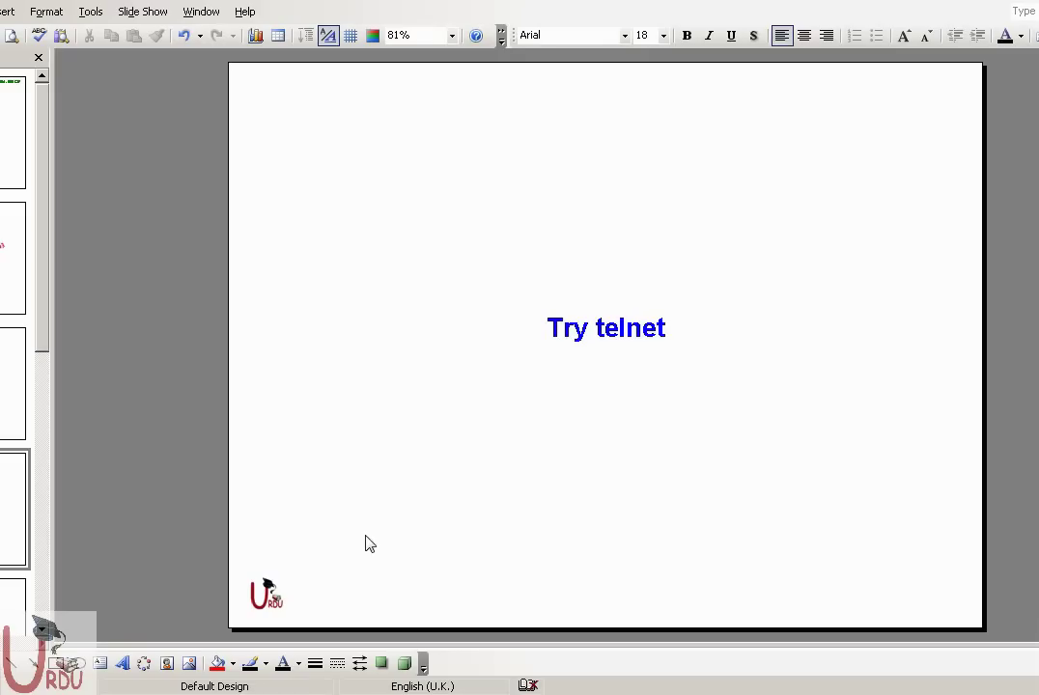